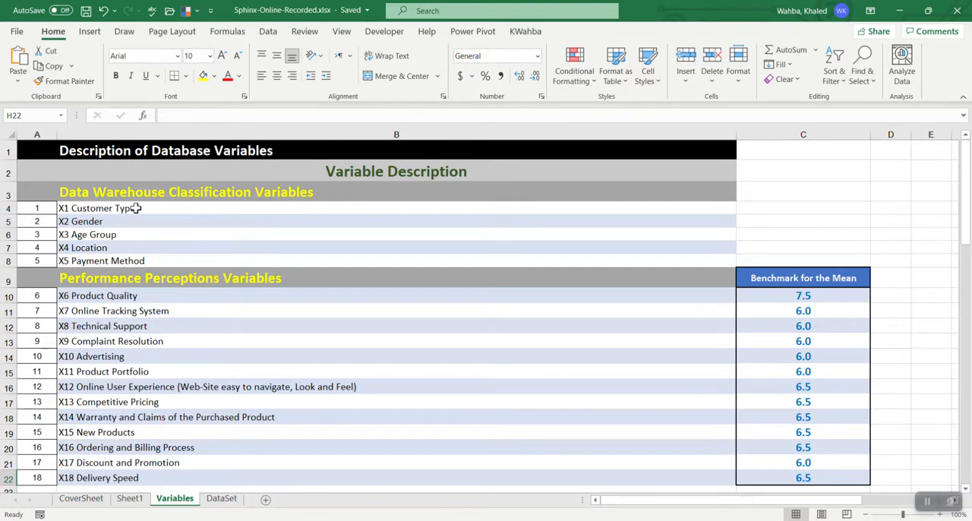
Examine the classification, performance perception and outcome variables listed on the Variables sheet, along with their mean benchmarks
left_click(138, 221)
left_click(140, 235)
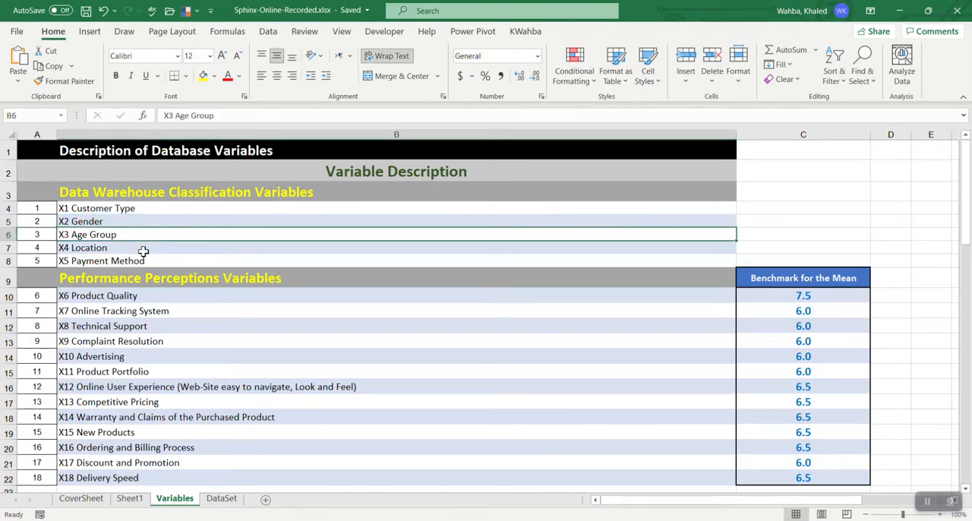
left_click(143, 247)
left_click(146, 260)
scroll(252, 291, "down", 1)
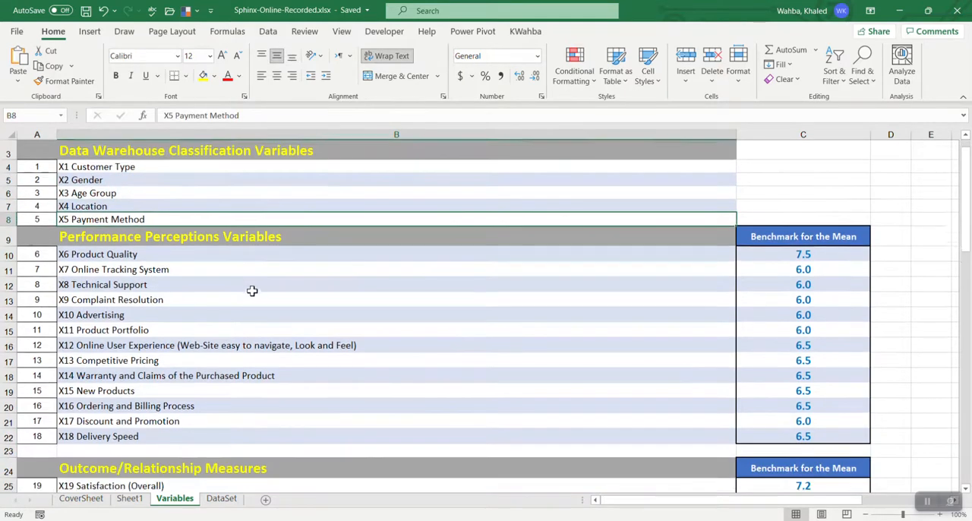
scroll(252, 291, "down", 1)
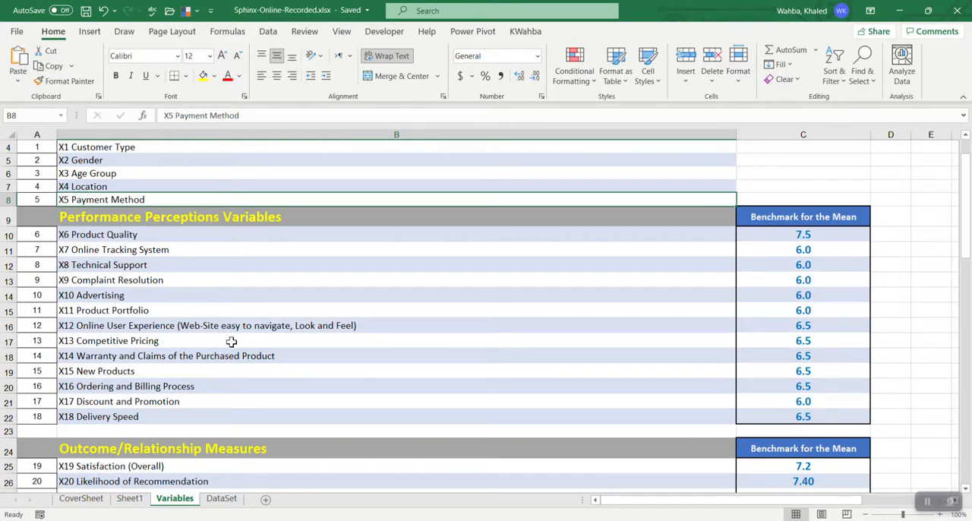
scroll(202, 250, "down", 3)
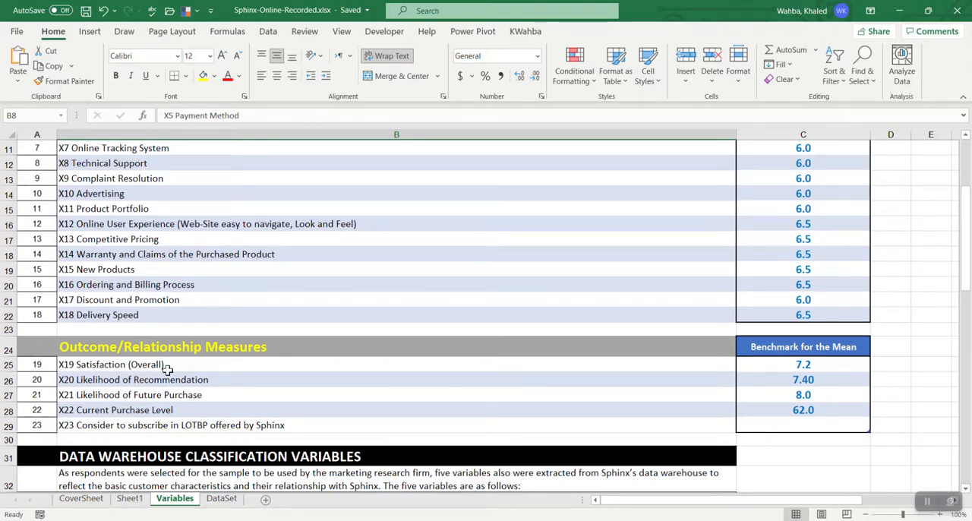
scroll(188, 369, "down", 1)
scroll(200, 350, "up", 1)
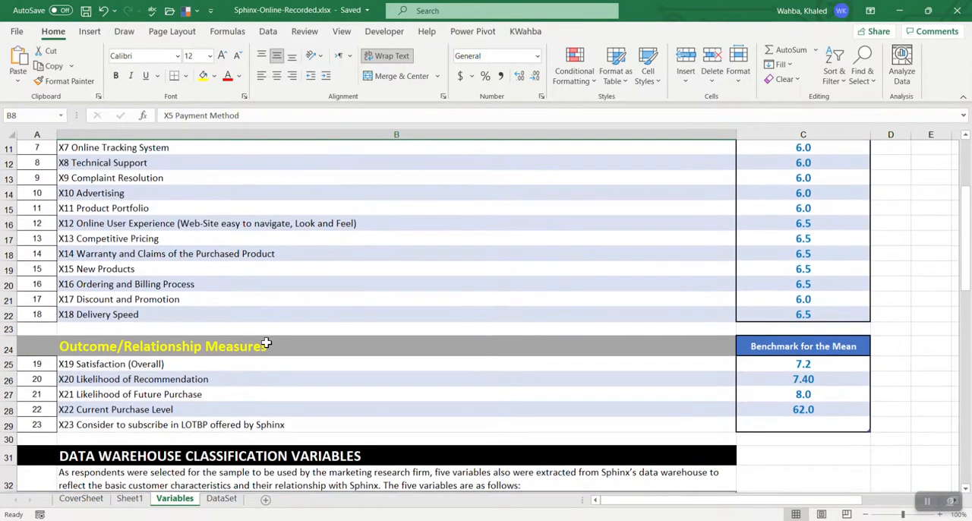
scroll(271, 343, "up", 1)
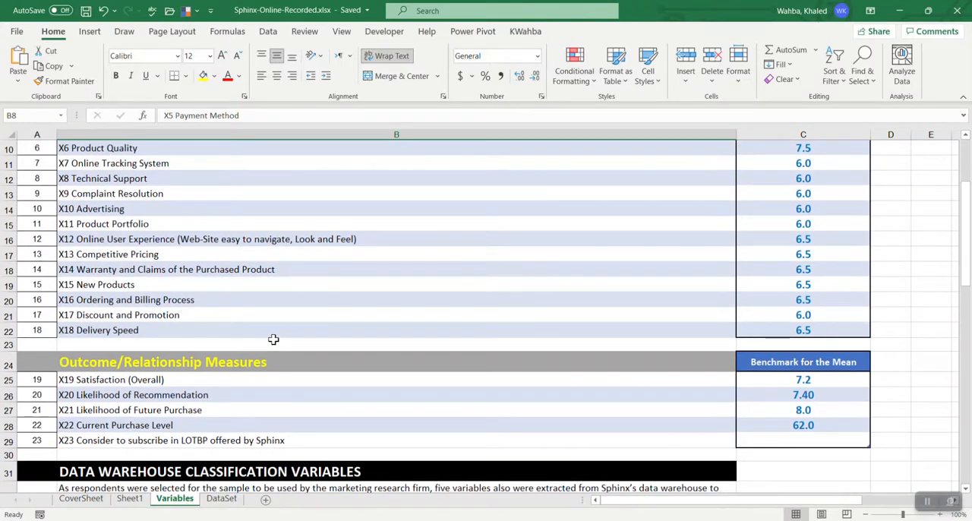
scroll(273, 340, "up", 3)
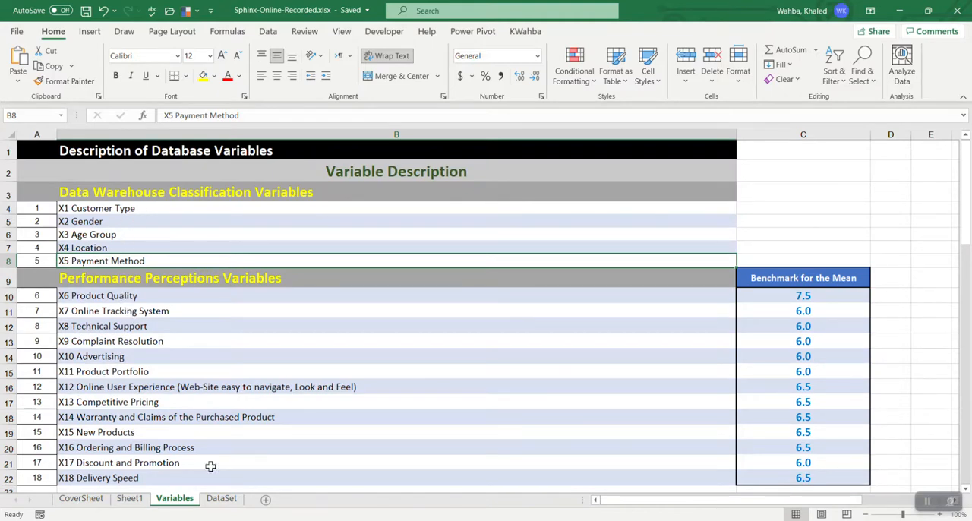
Inspect the ID column on the DataSet sheet from the first record to the last and return to the first record
left_click(223, 499)
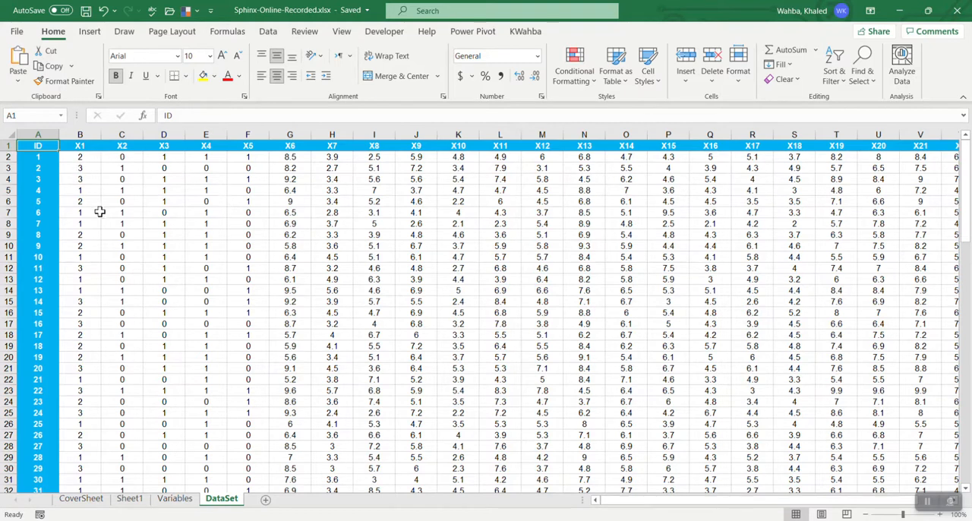
left_click(44, 134)
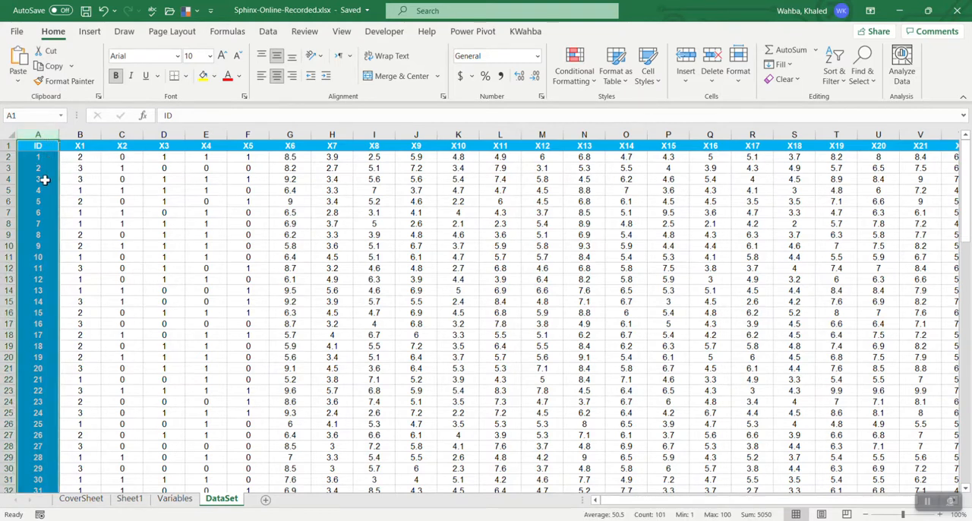
left_click(45, 180)
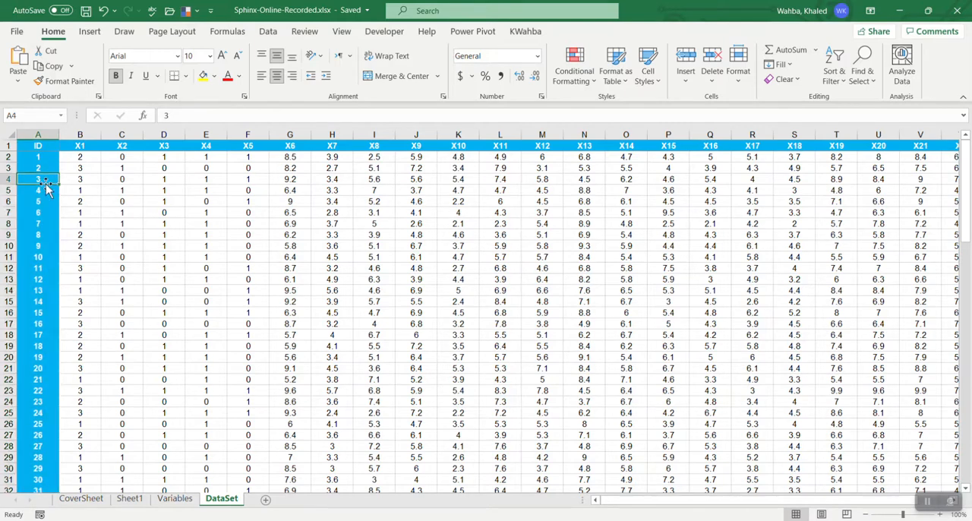
double_click(45, 185)
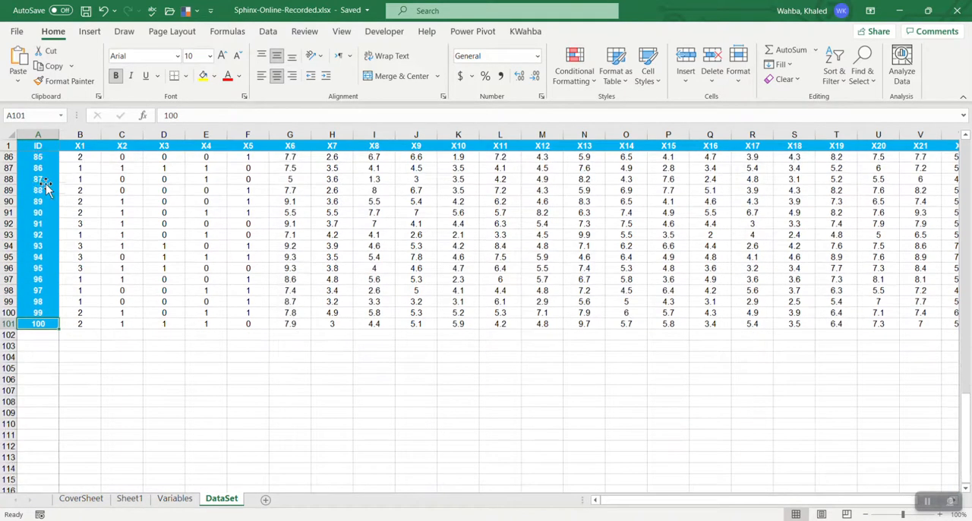
double_click(51, 319)
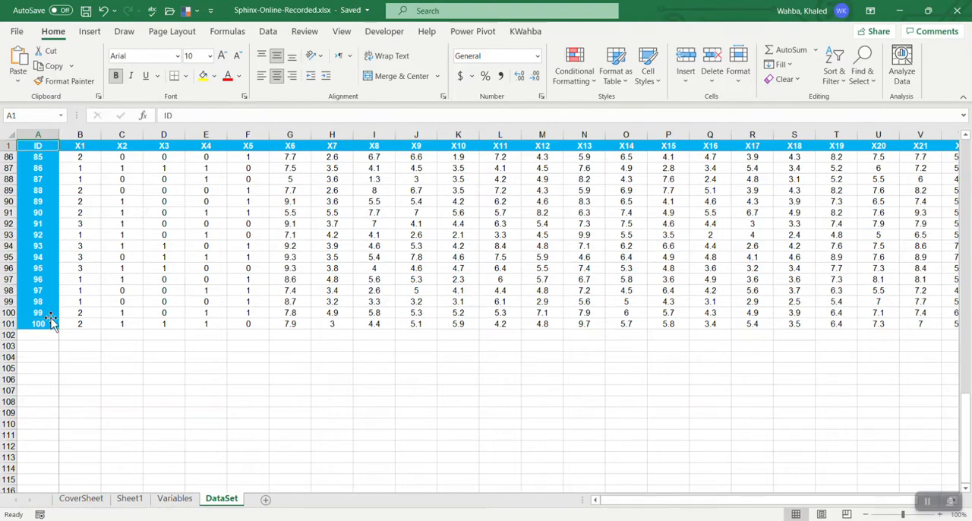
key("Return")
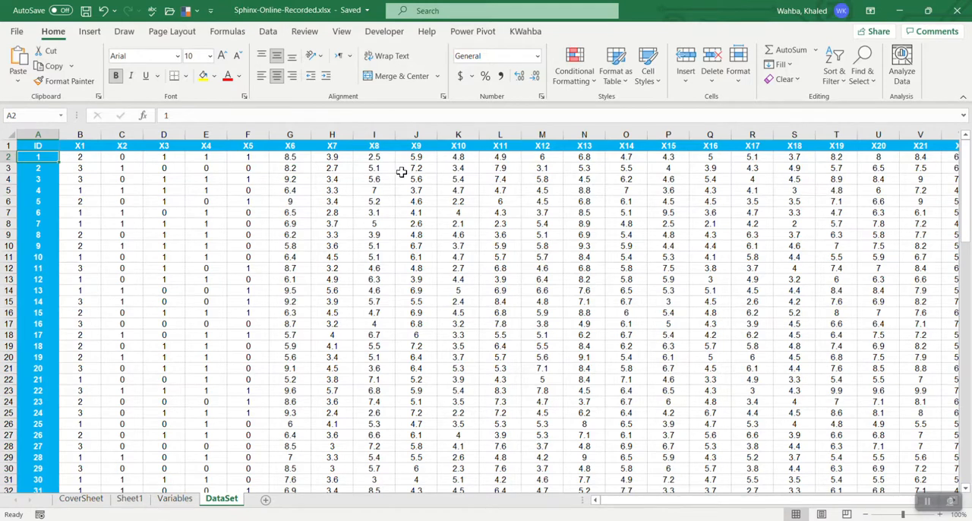
Fill the X1 to X5 header cells (B1:F1) with the standard green color
left_click(263, 146)
left_click_drag(200, 145, 72, 147)
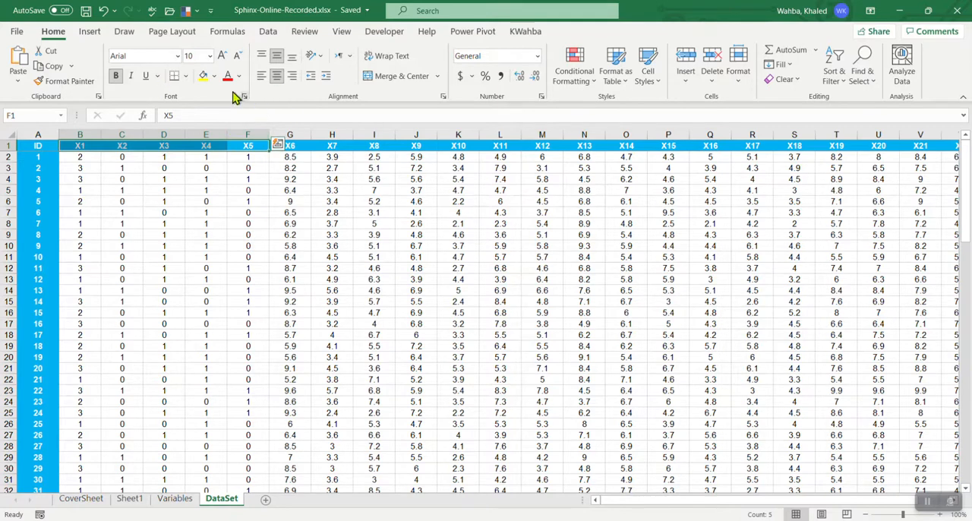
left_click(215, 76)
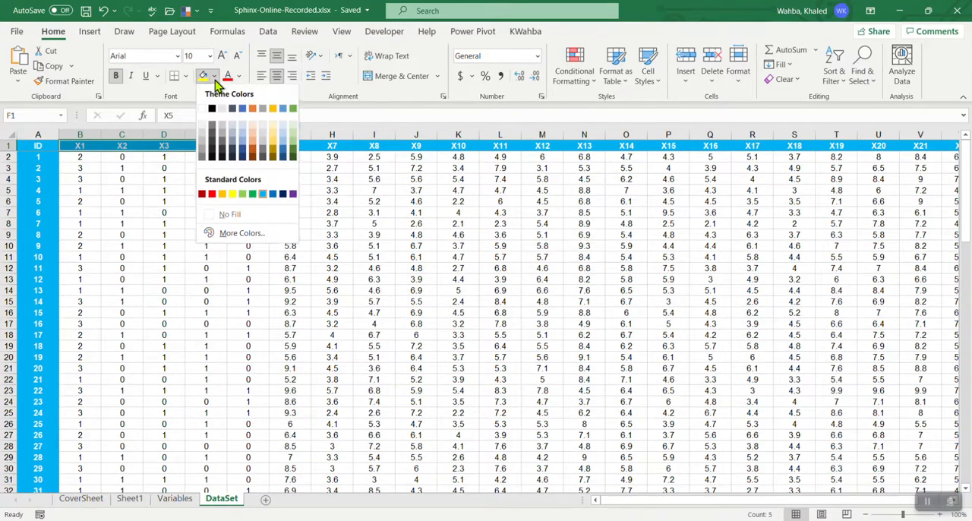
left_click(253, 195)
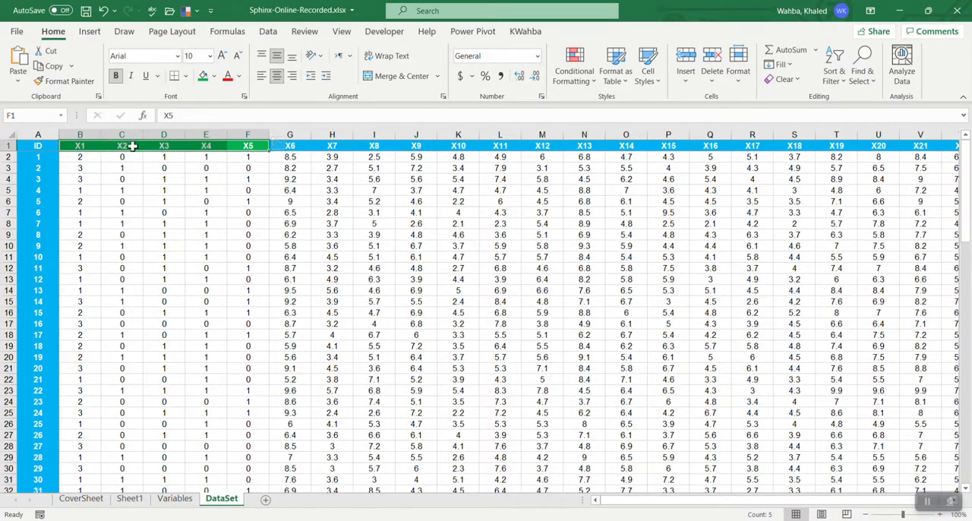
Rename the X1 and X2 headers in B1 and C1 to Z1 and Z2
left_click(193, 116)
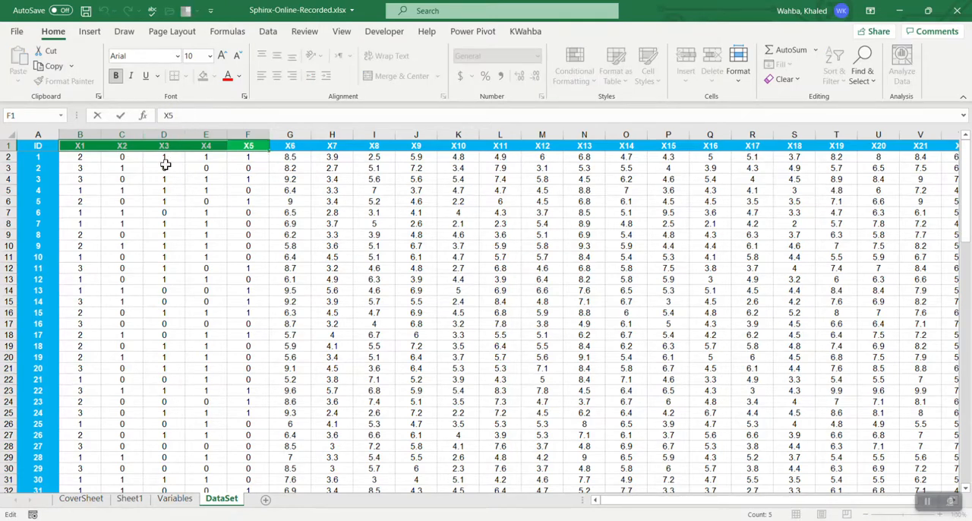
left_click(162, 166)
left_click(79, 145)
left_click(191, 116)
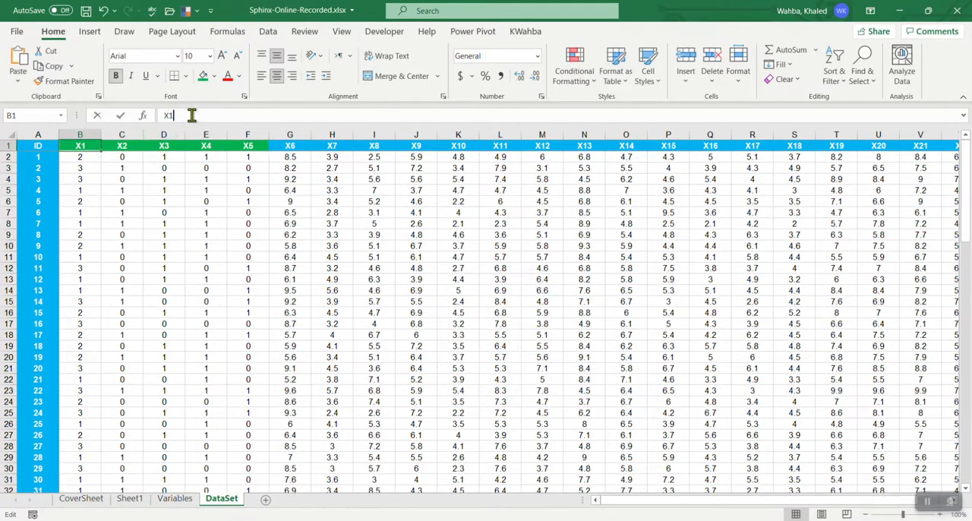
key("Left")
key("BackSpace")
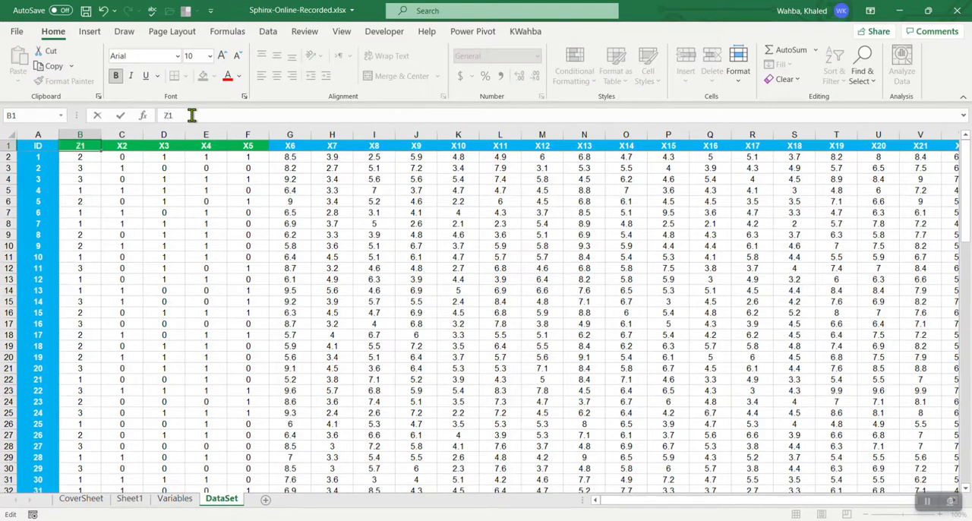
key("Tab")
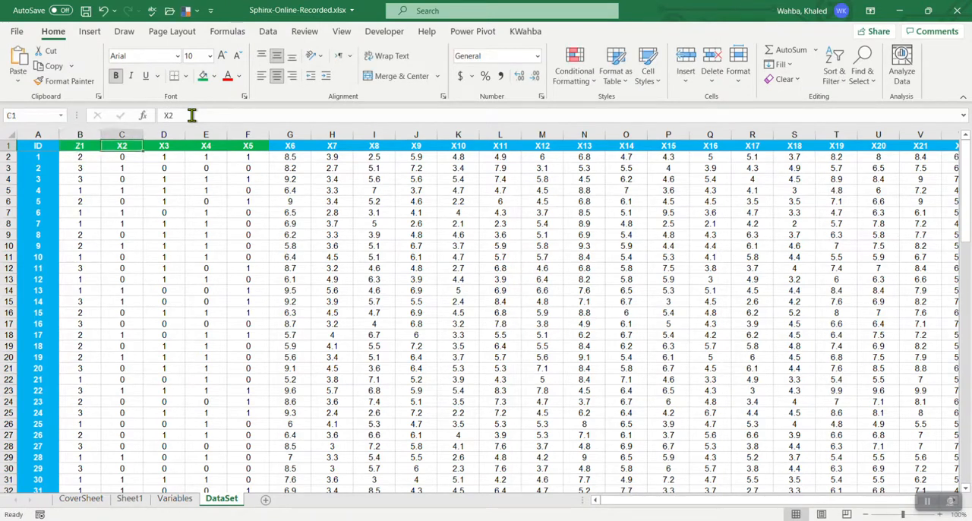
left_click(193, 115)
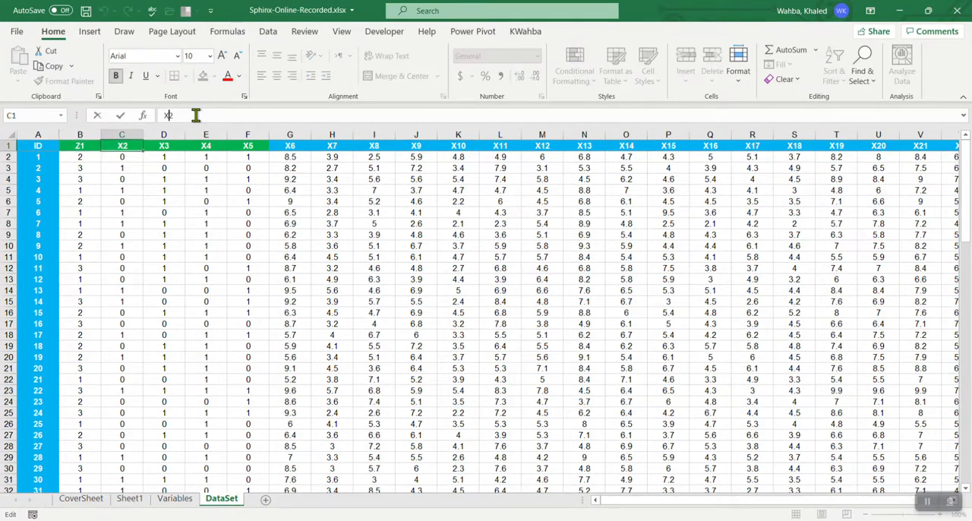
key("Left")
key("BackSpace")
type("Z")
key("Tab")
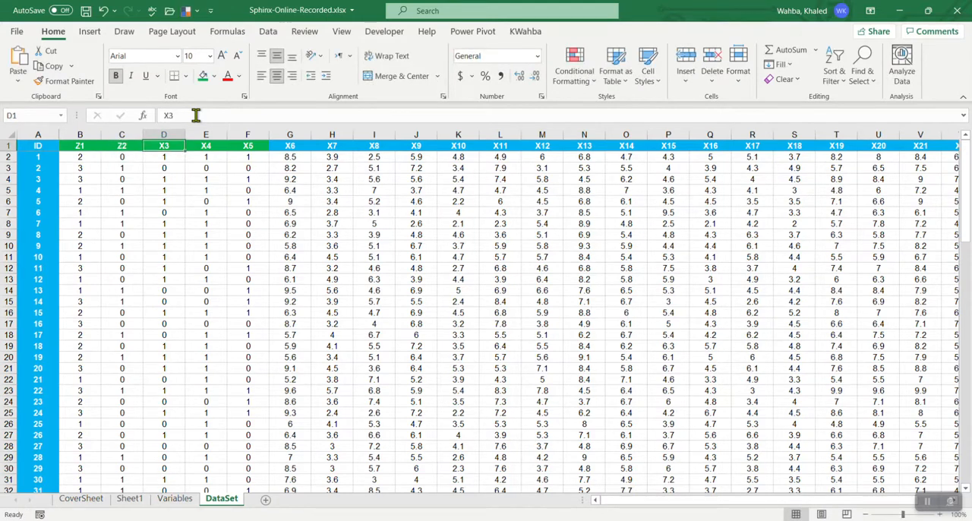
Rename the X3 and X4 headers in D1 and E1 to Z3 and Z4
left_click(196, 116)
key("Left")
key("BackSpace")
type("Z")
key("Tab")
left_click(196, 115)
type("Z")
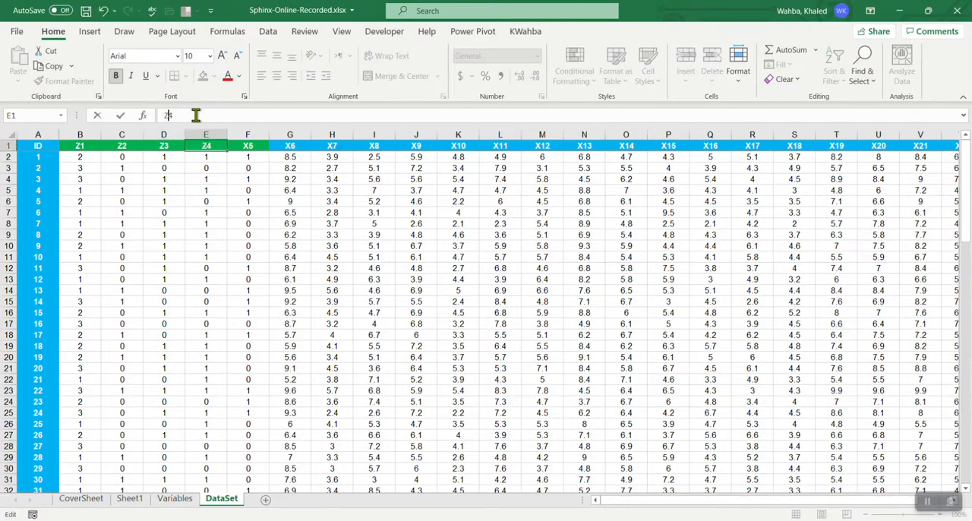
key("Return")
Rename the X5 header in F1 to Z5
key("Up")
key("Right")
left_click(196, 116)
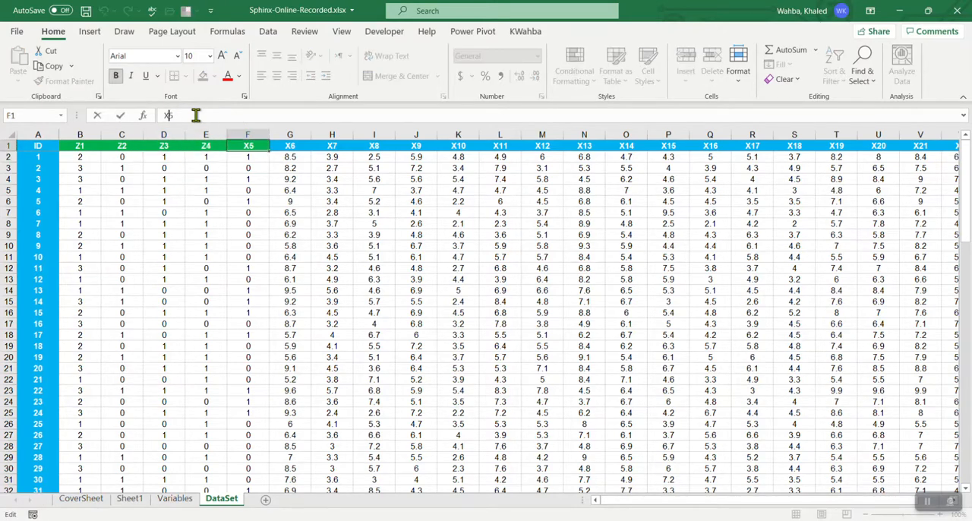
key("Left")
key("BackSpace")
type("Z")
key("Return")
key("Up")
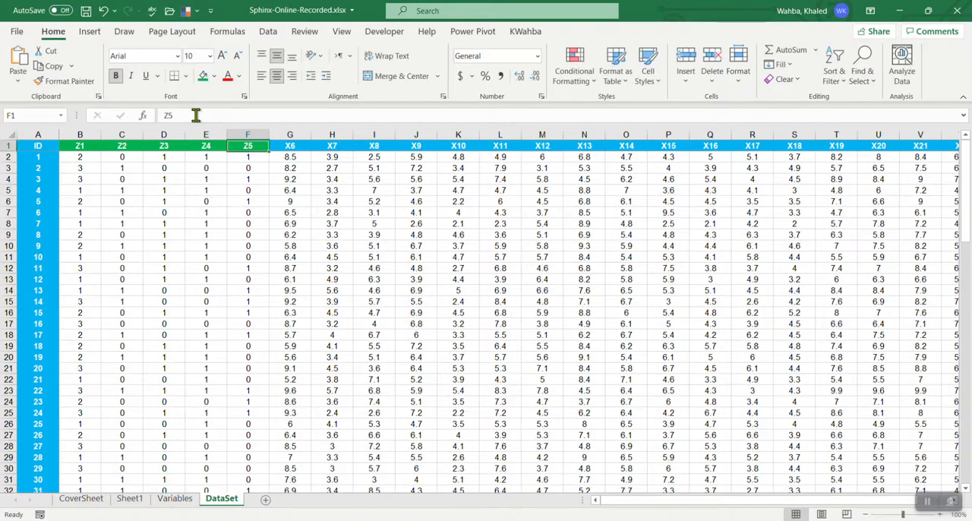
Review the column headers from X6 to X12 on the DataSet sheet and return to X6
key("Right")
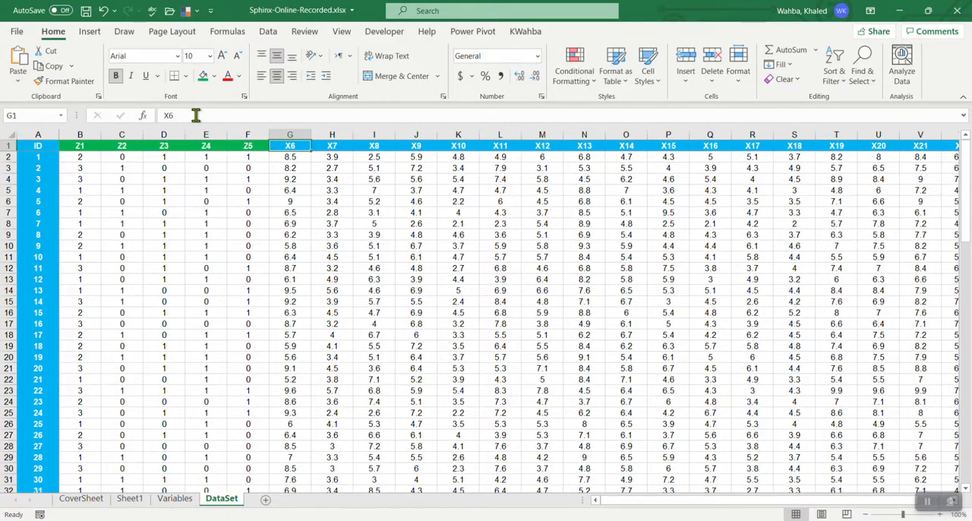
key("Right")
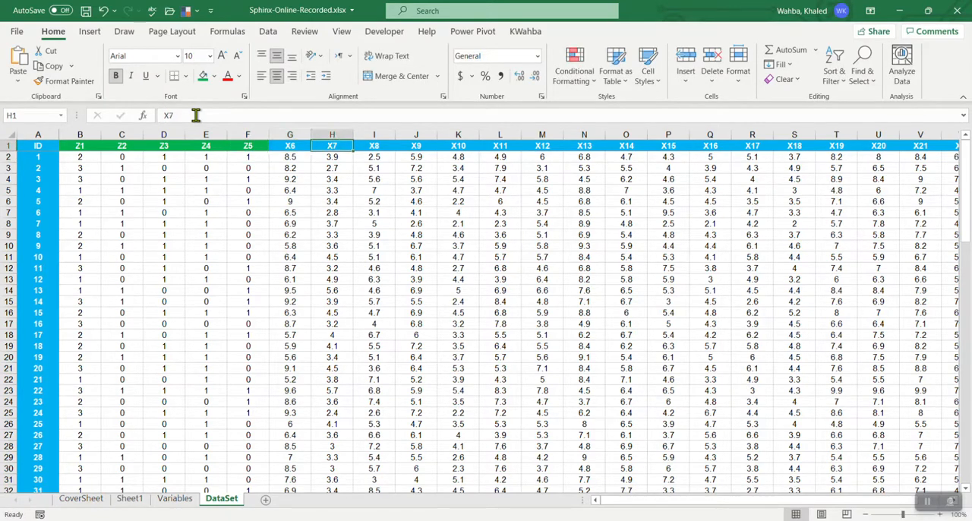
key("Left")
key("Right")
key("Right")
key("Right")
key("Right")
key("Right")
key("Right")
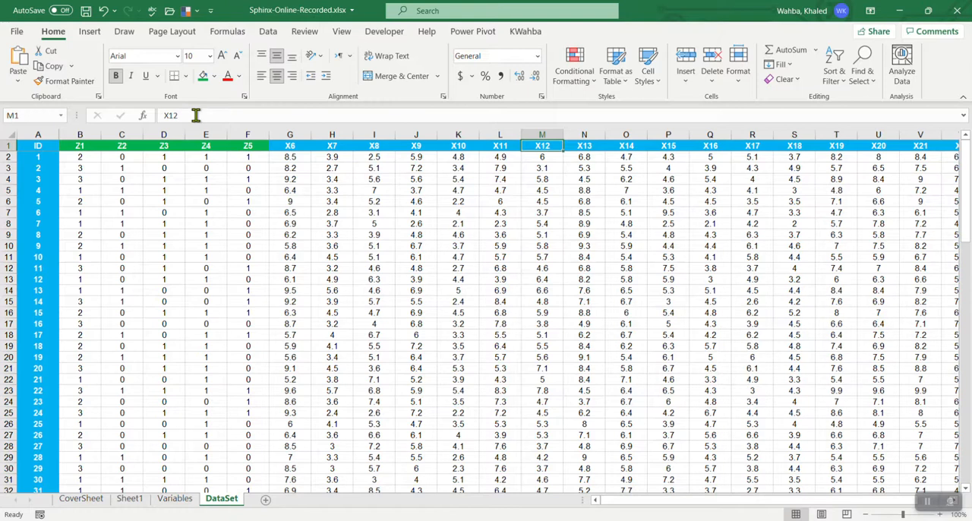
key("Left")
key("Left")
key("Left")
key("Left")
key("Left")
key("Left")
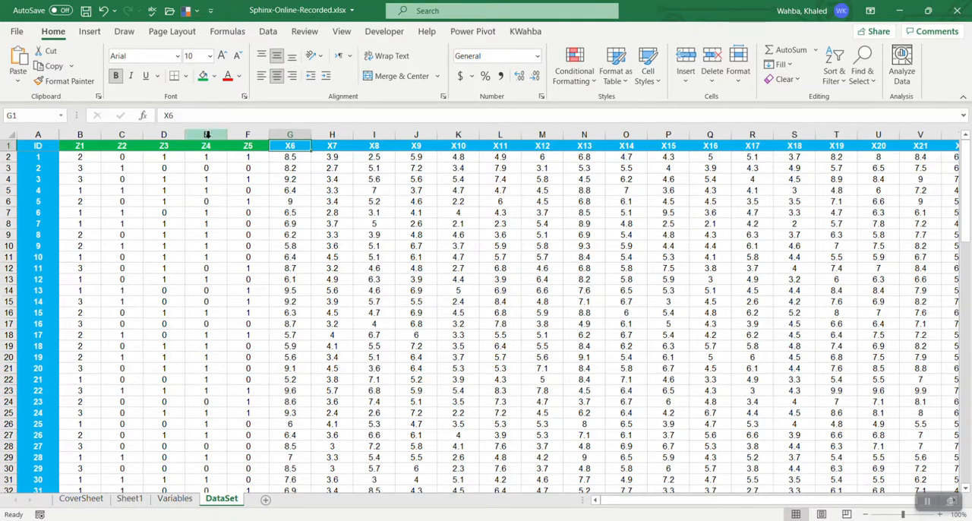
On the Variables sheet, relabel the Customer Type variable in B4 as Z1 Customer Type
left_click(176, 498)
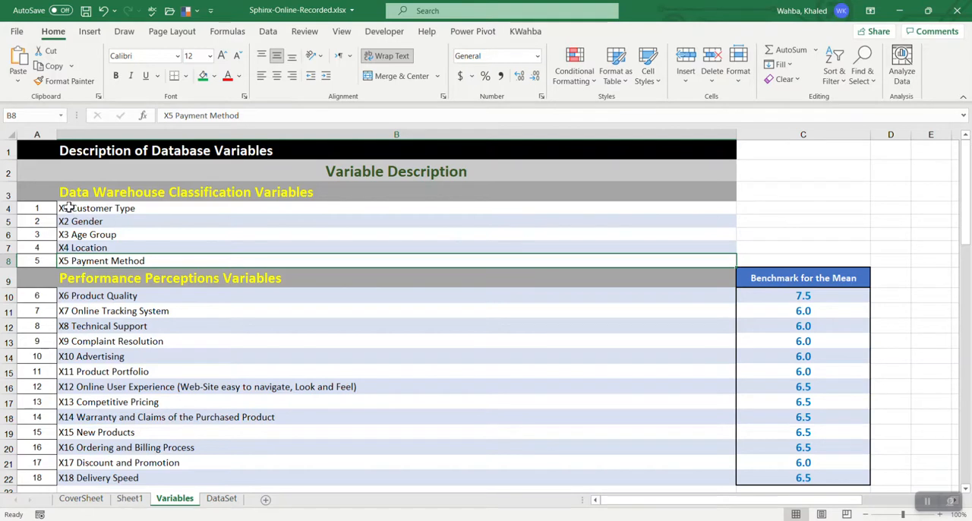
left_click(68, 208)
left_click(170, 115)
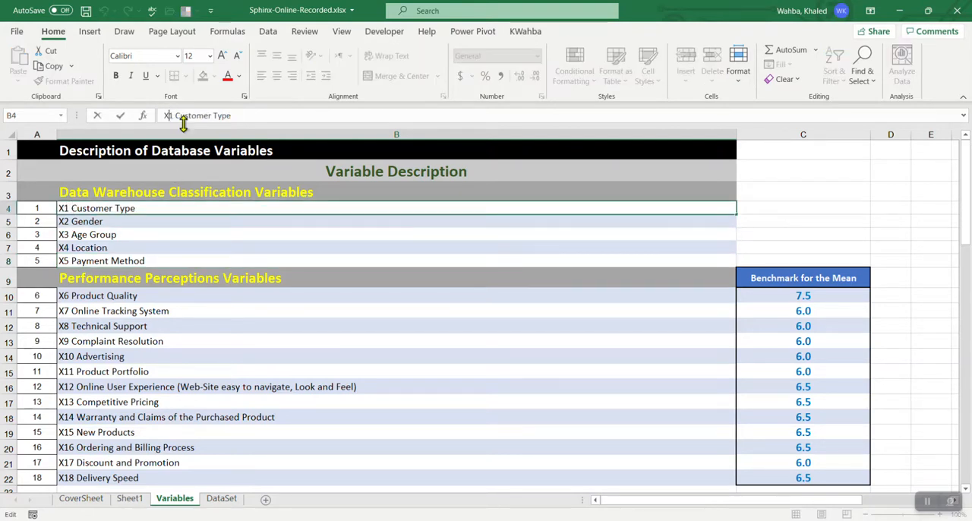
key("BackSpace")
type("Z")
key("Return")
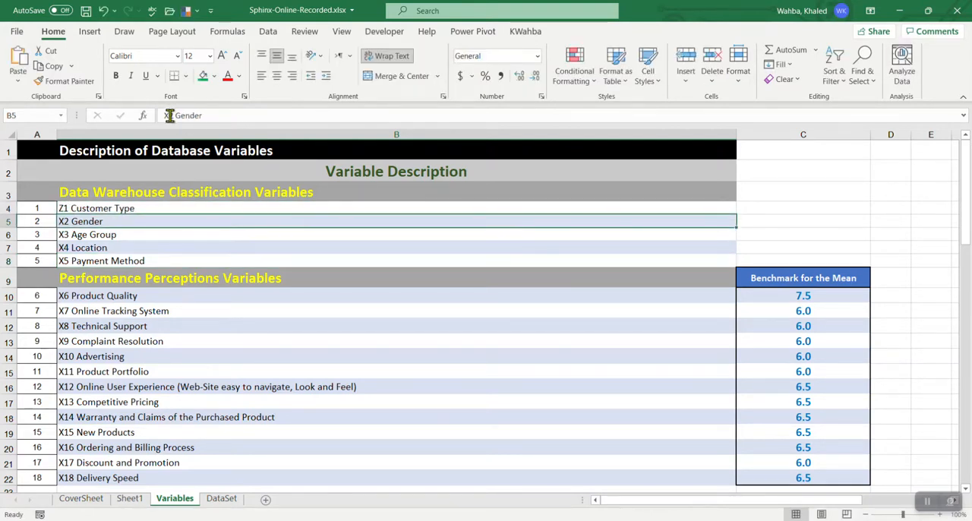
left_click(169, 116)
key("BackSpace")
type("Z")
key("Return")
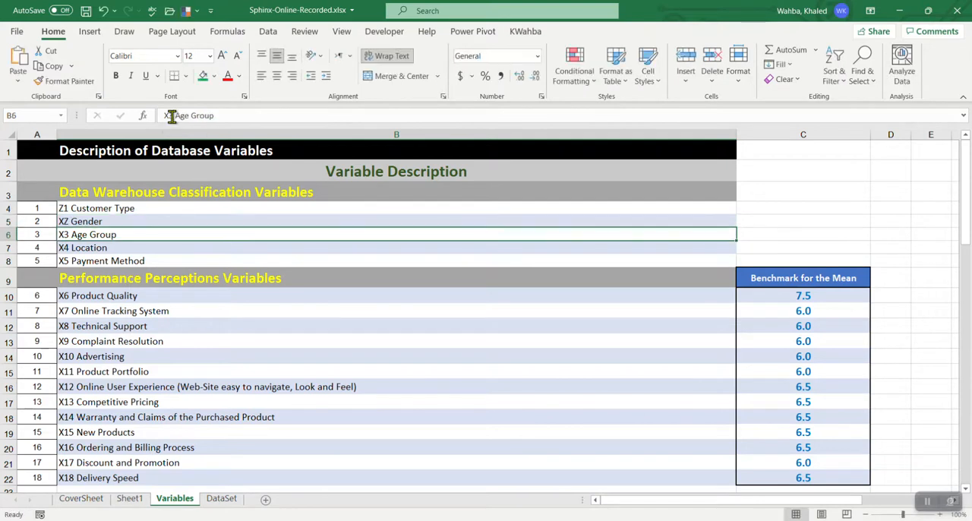
Relabel the Gender variable in B5 as Z2 Gender
key("Up")
double_click(169, 115)
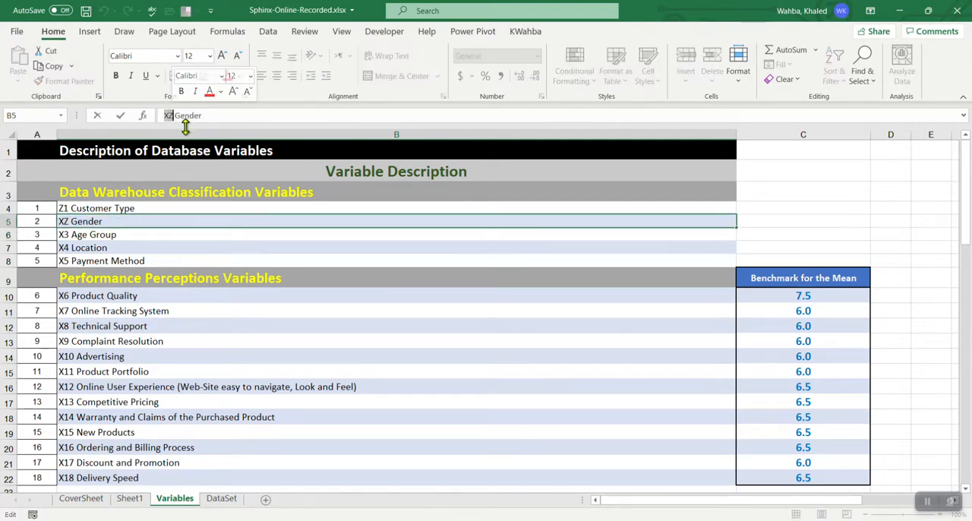
type("Z2")
key("Return")
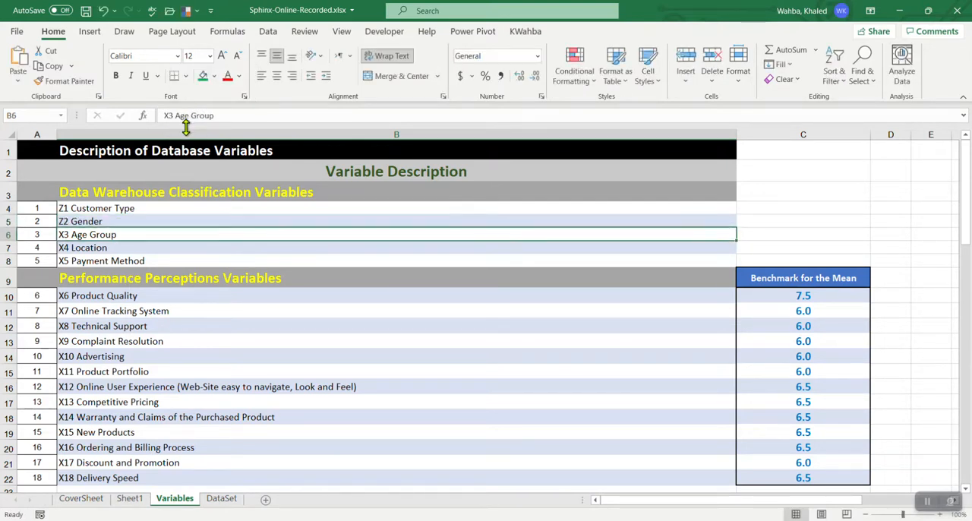
Relabel the Age Group variable in B6 as Z3 Age Group and the Location variable in B7 as Z4 Location
double_click(168, 115)
type("Z3")
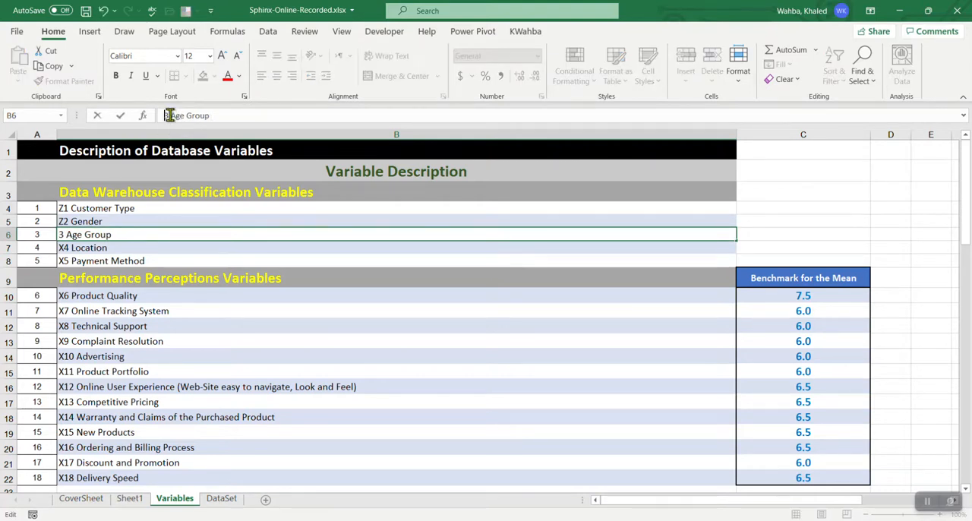
key("Return")
double_click(168, 116)
type("Z4")
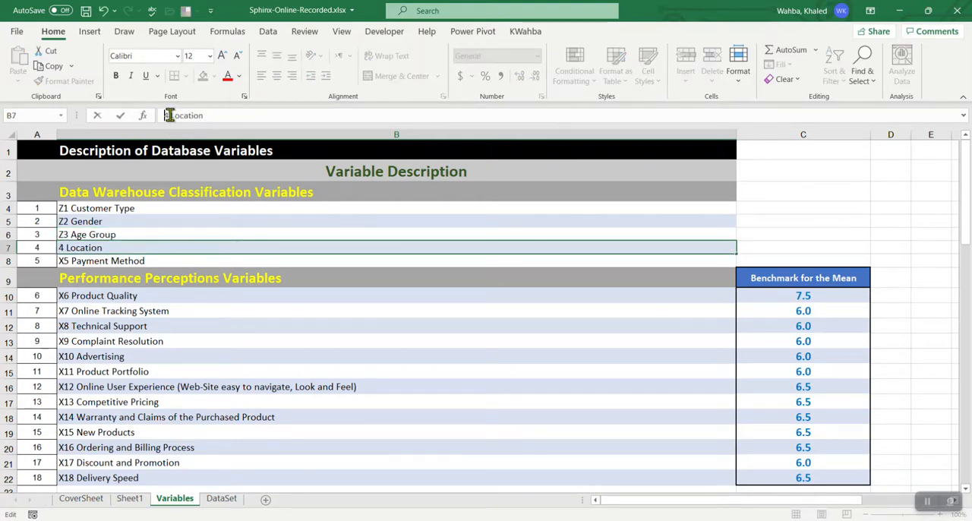
key("Return")
Relabel the Payment Method variable in B8 as Z5 Payment Method
double_click(170, 115)
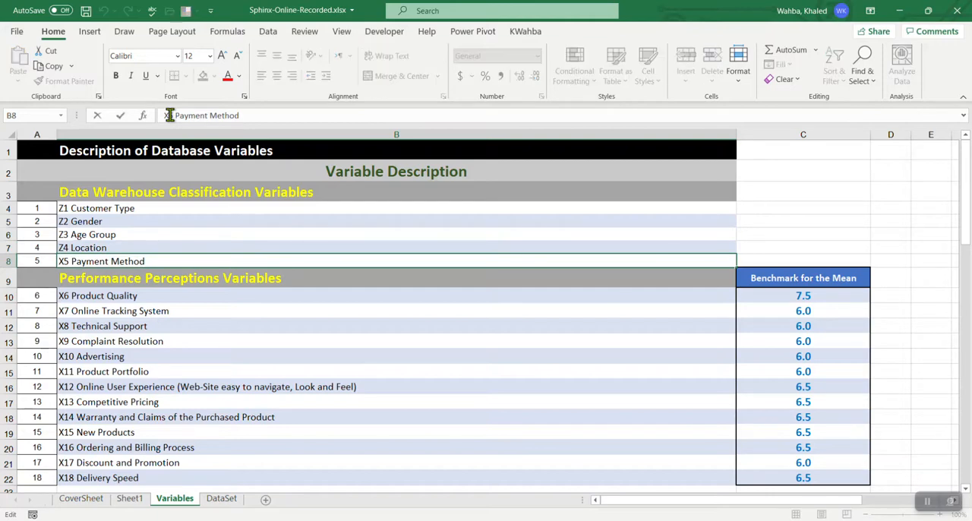
type("Z5")
key("Return")
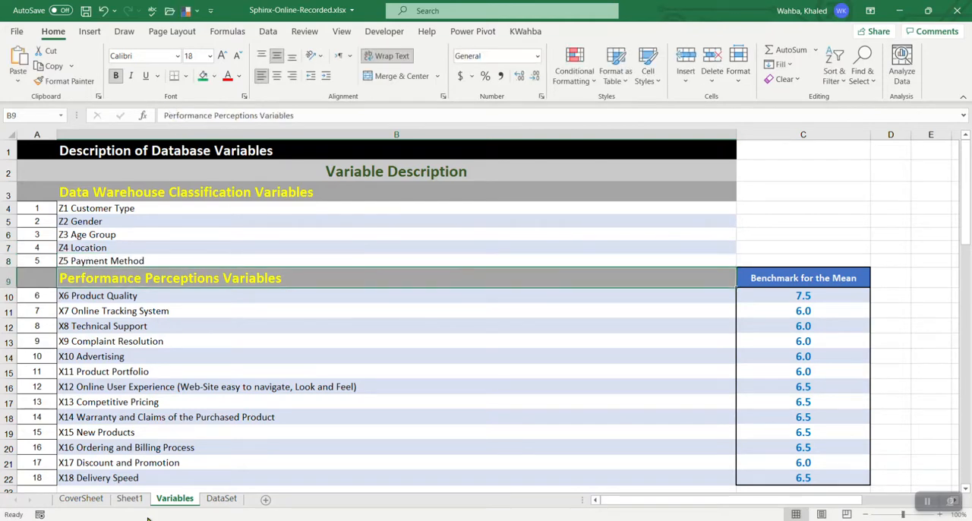
Check the DataSet headers, then change the Customer Type description code in B33 of the Variables sheet to Z1
left_click(211, 501)
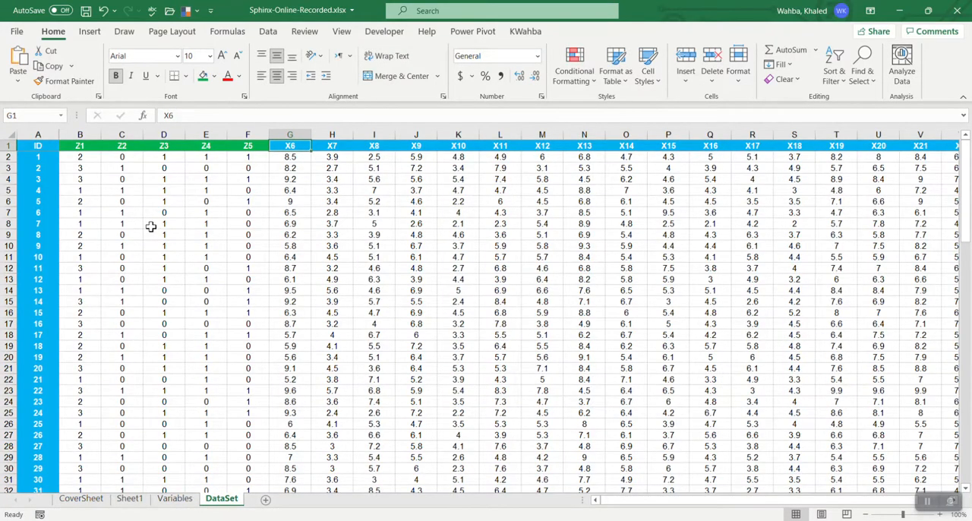
left_click(176, 499)
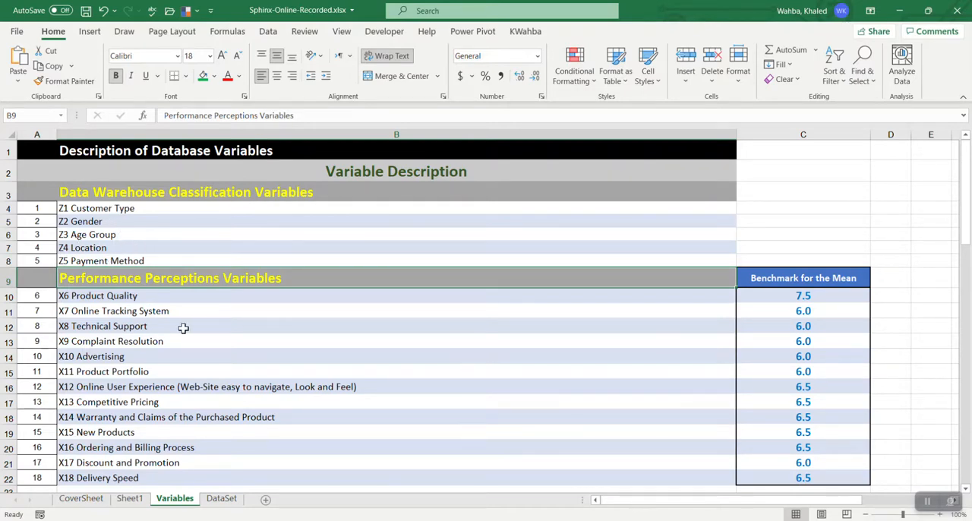
scroll(186, 323, "down", 3)
scroll(197, 315, "down", 5)
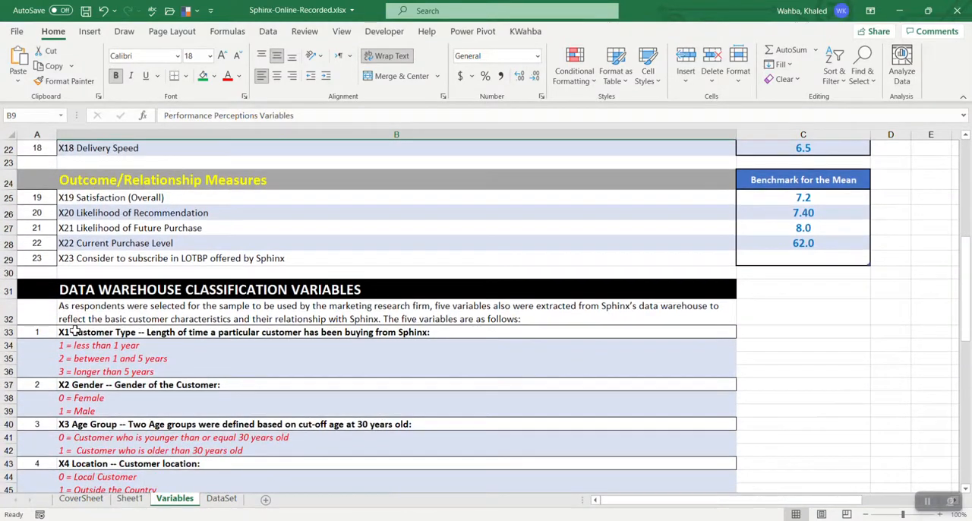
double_click(70, 332)
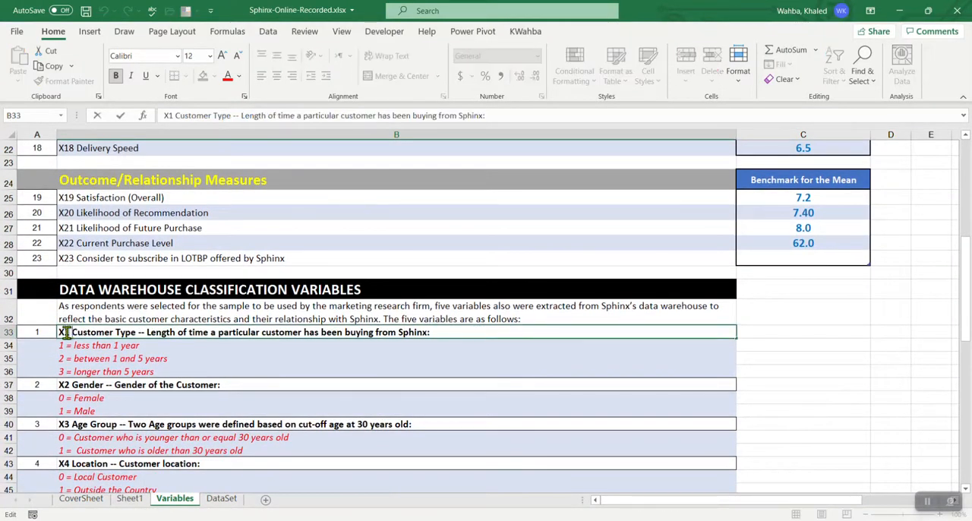
key("BackSpace")
key("BackSpace")
type("Z1")
key("Return")
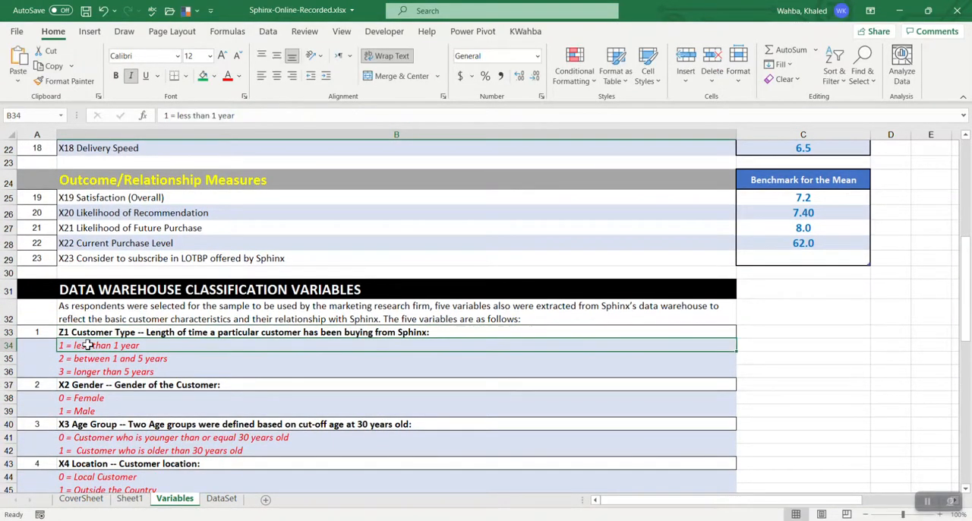
Recolor the Customer Type category codes in B34:B36 with a dark blue theme font color
scroll(161, 353, "down", 1)
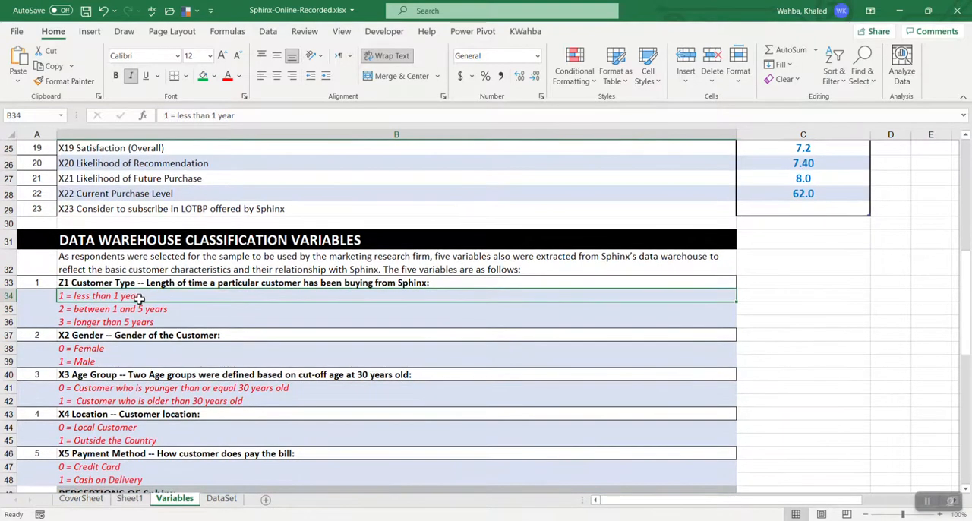
left_click_drag(138, 298, 139, 321)
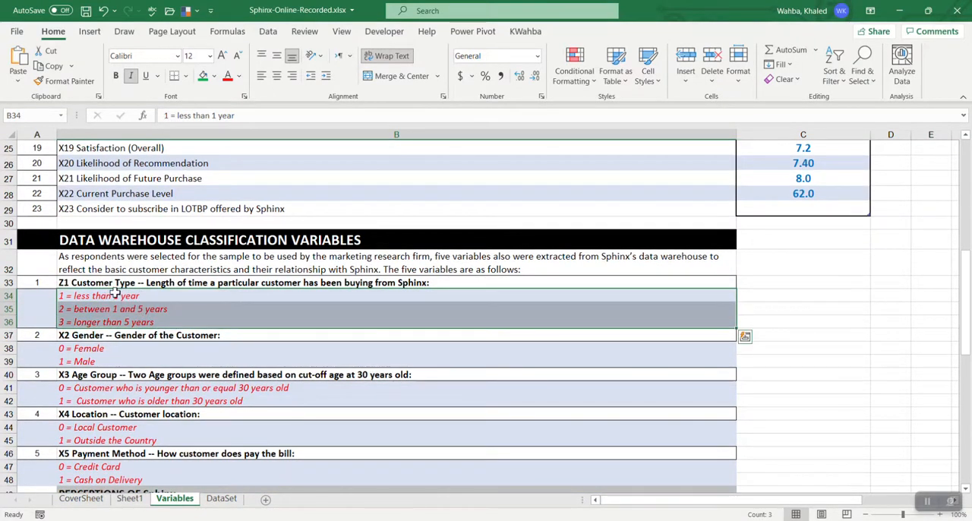
left_click(240, 78)
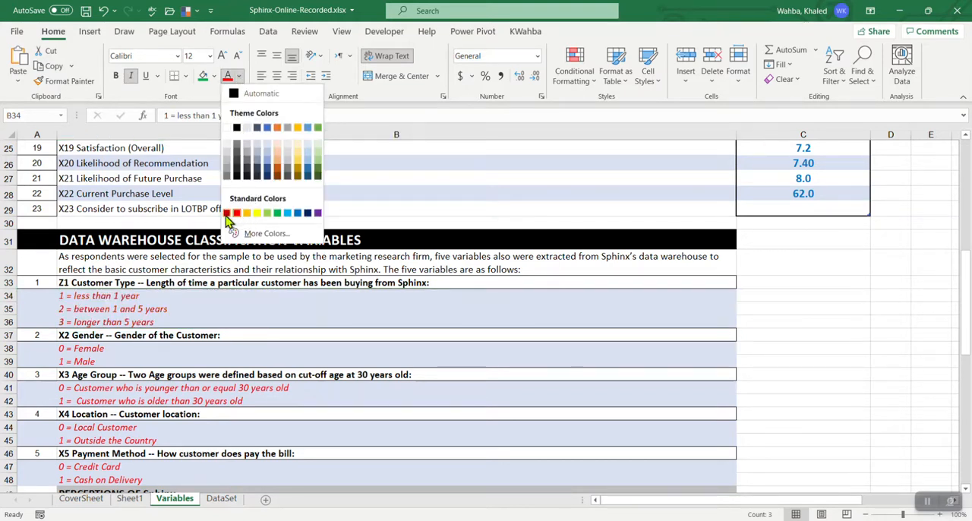
left_click(267, 180)
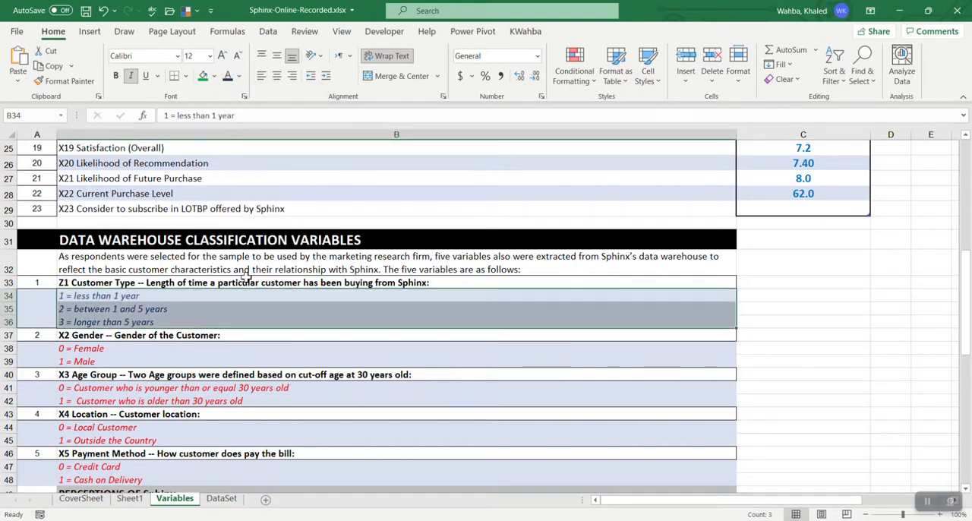
scroll(230, 264, "down", 2)
left_click(200, 232)
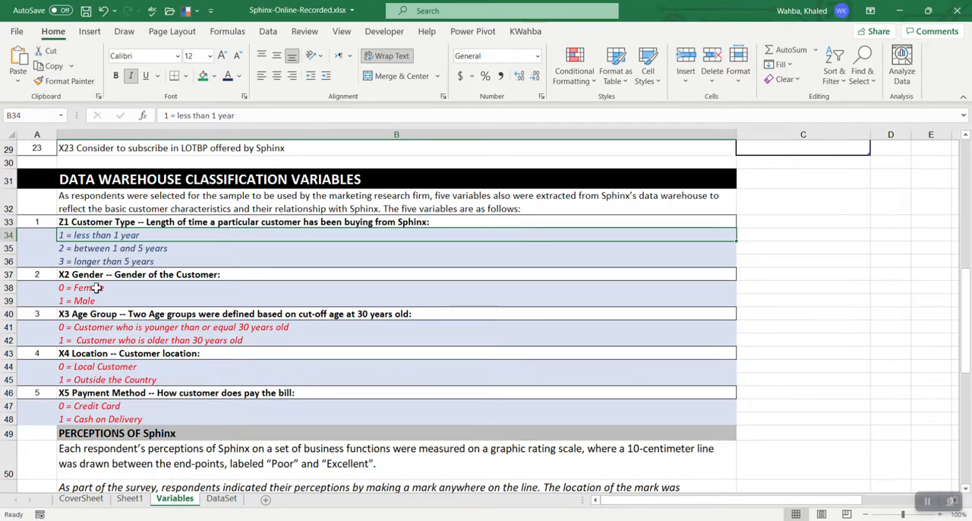
Recolor the Gender category codes in B38:B39 dark blue and change the Gender description code in B37 to Z2
left_click_drag(92, 288, 94, 300)
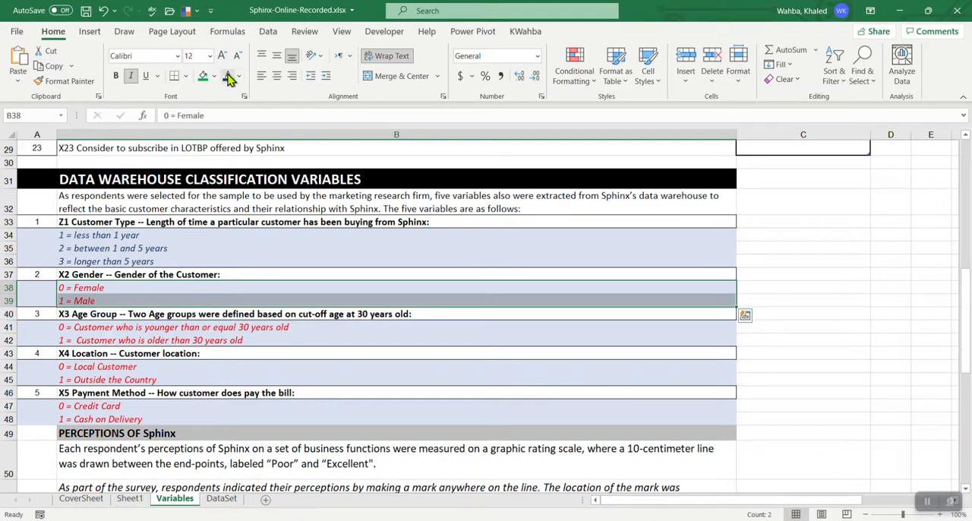
scroll(123, 237, "down", 1)
double_click(67, 227)
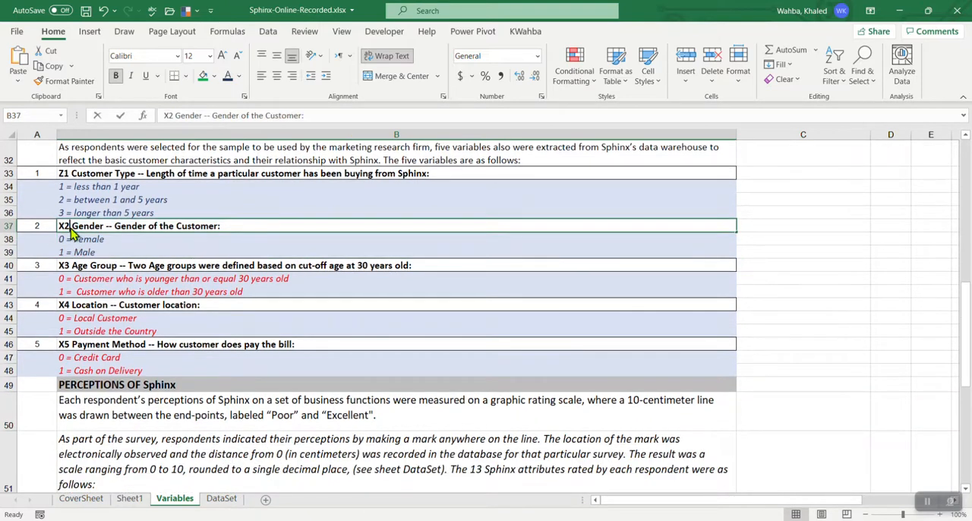
key("BackSpace")
type("Z")
key("Return")
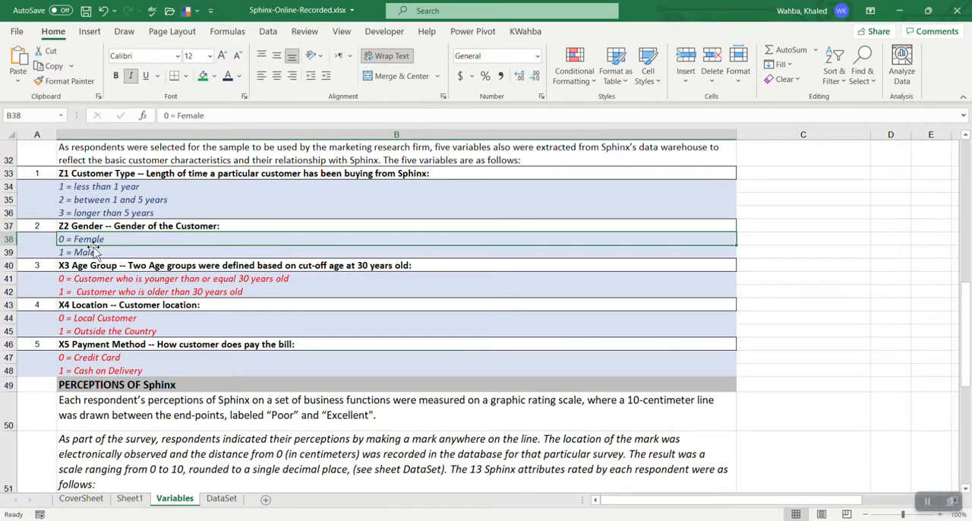
Recolor the Age Group category codes in B41:B42 dark blue and change the Age Group description code in B40 to Z3
scroll(112, 240, "down", 1)
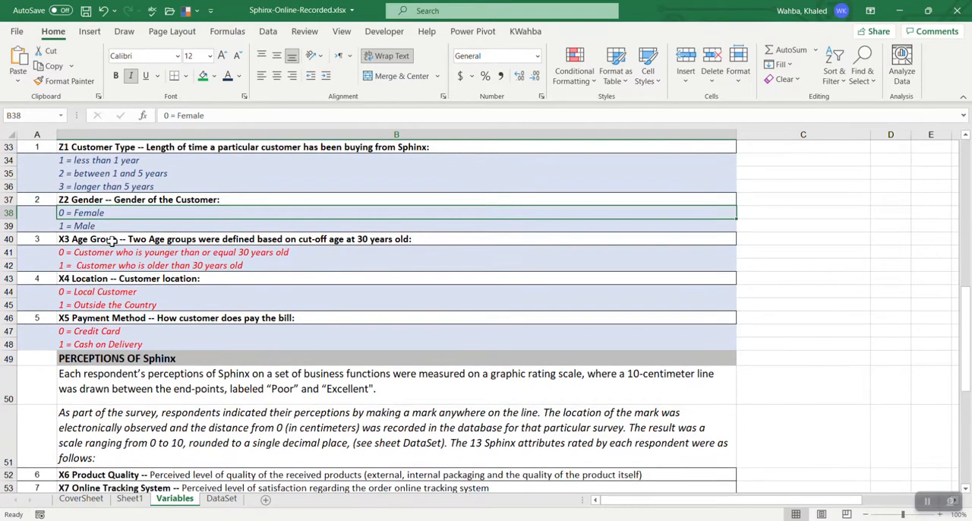
left_click_drag(104, 252, 103, 265)
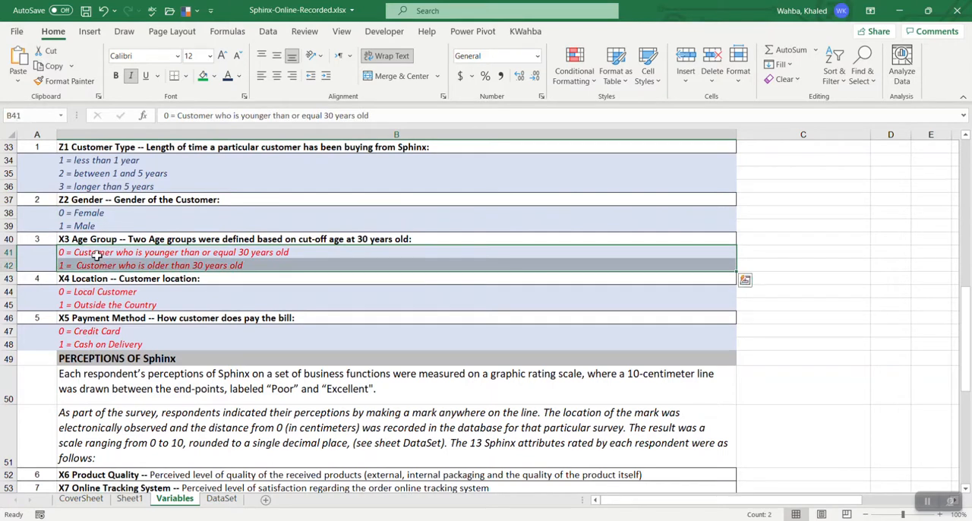
left_click(227, 76)
left_click(67, 240)
double_click(68, 240)
key("BackSpace")
type("Z")
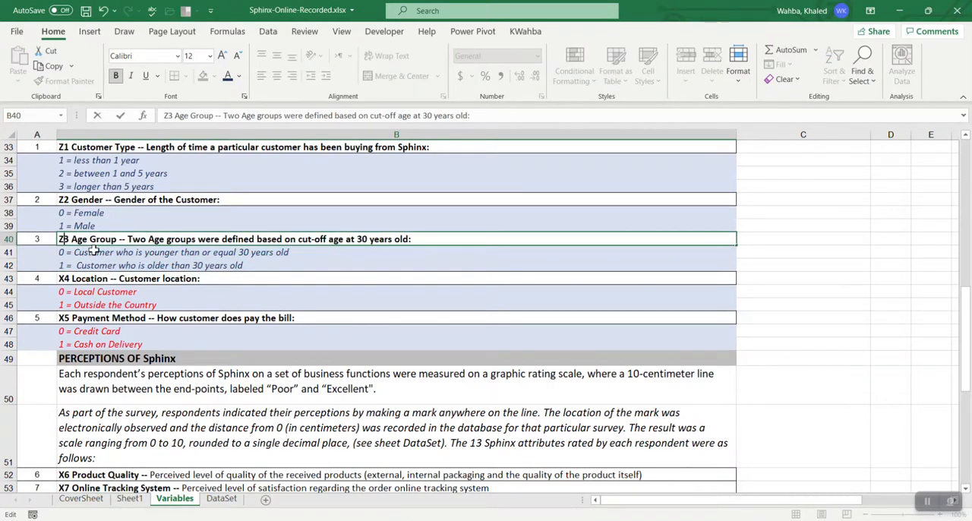
key("Return")
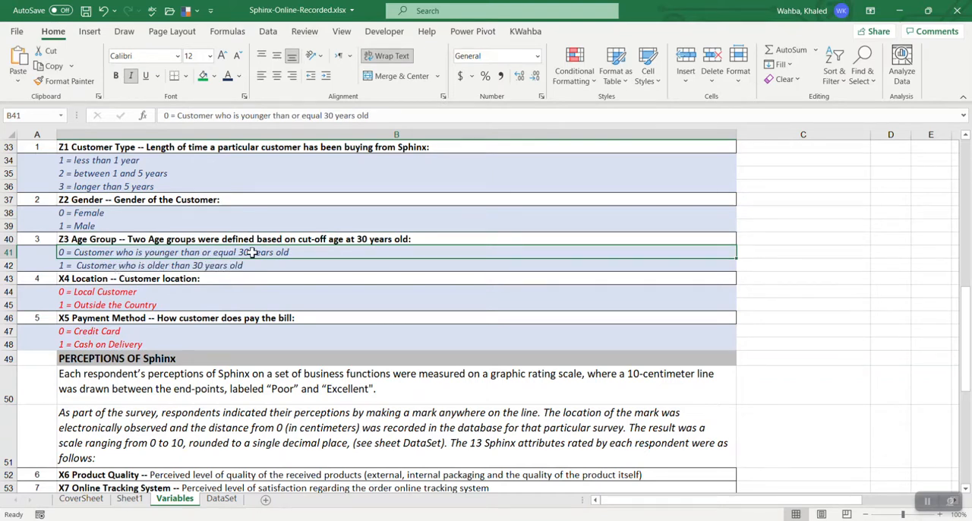
Recolor the Location category codes in B44:B45 dark blue and change the Location description code in B43 to Z4
scroll(137, 265, "down", 1)
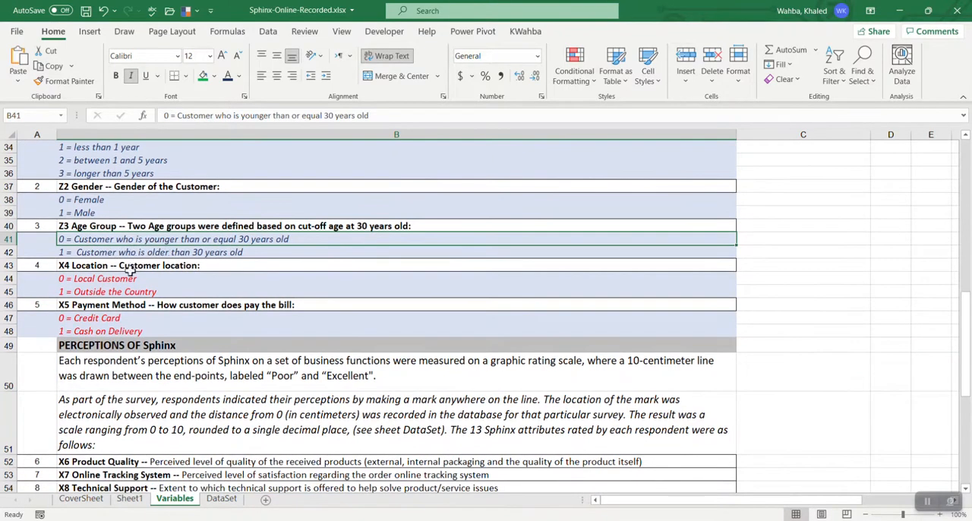
left_click_drag(101, 281, 102, 292)
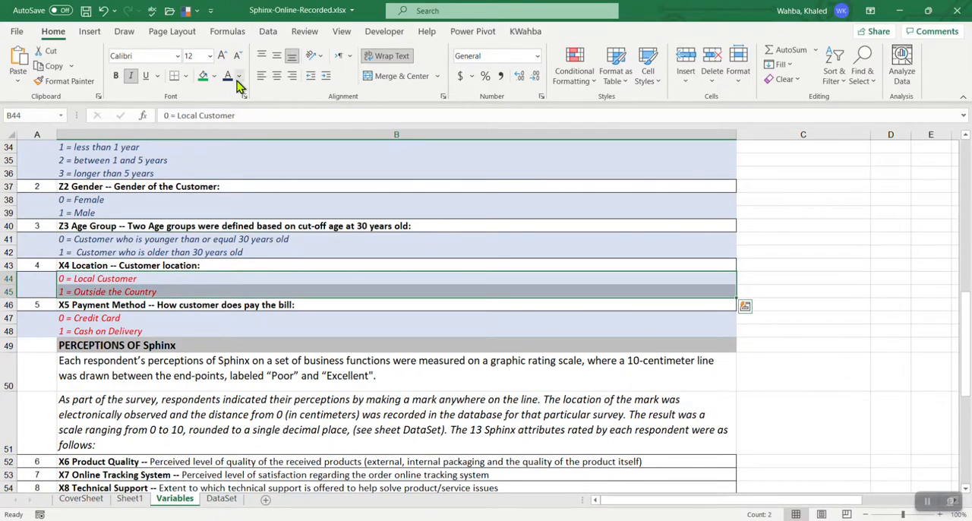
double_click(65, 266)
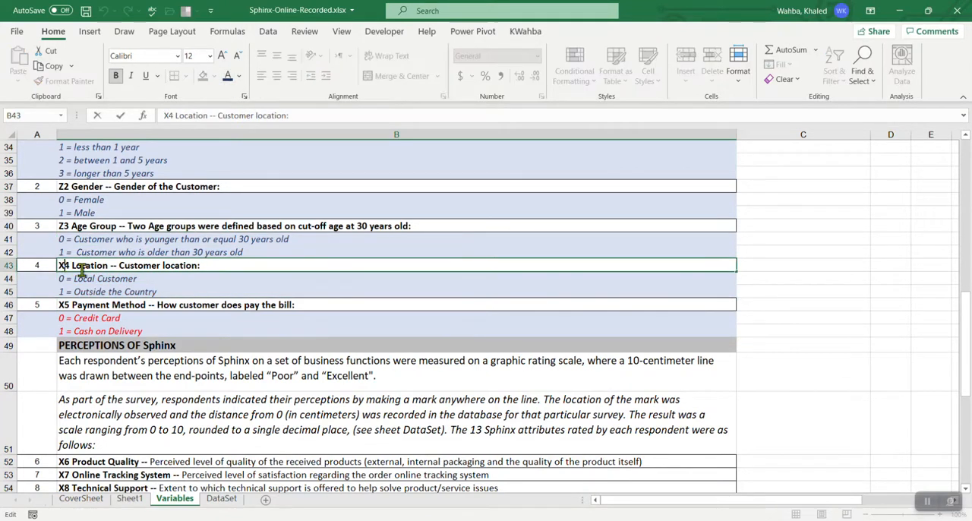
key("BackSpace")
type("Z")
key("Return")
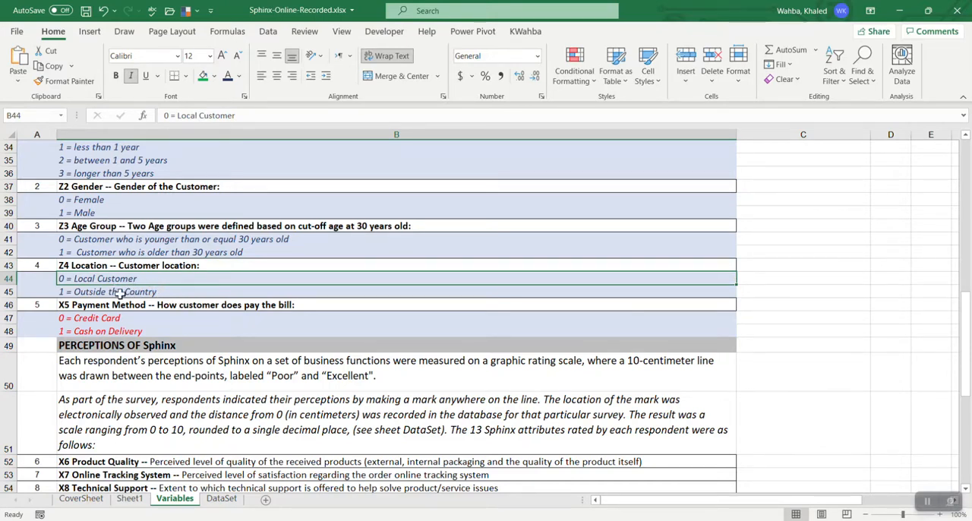
Change the Payment Method description code in B46 to Z5 and recolor its category codes in B47:B48 dark blue
scroll(166, 278, "down", 1)
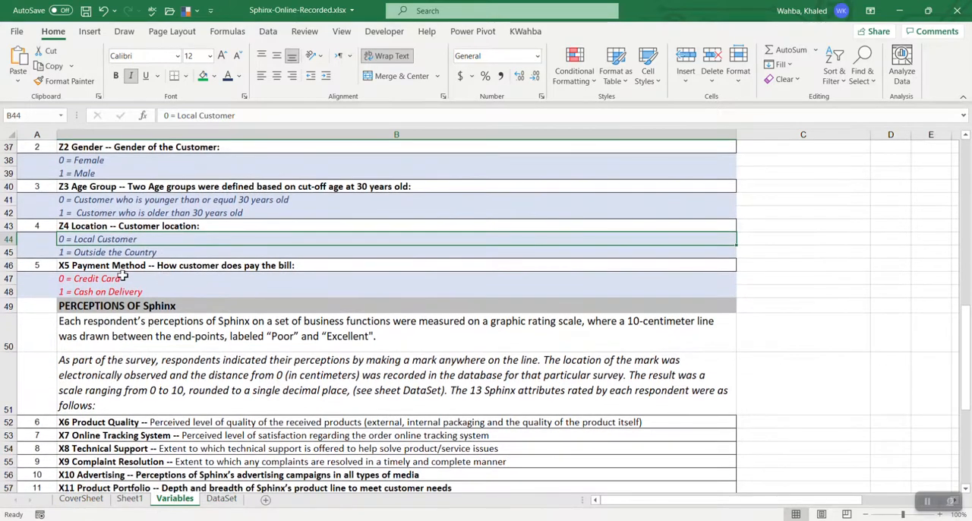
left_click(65, 265)
double_click(65, 264)
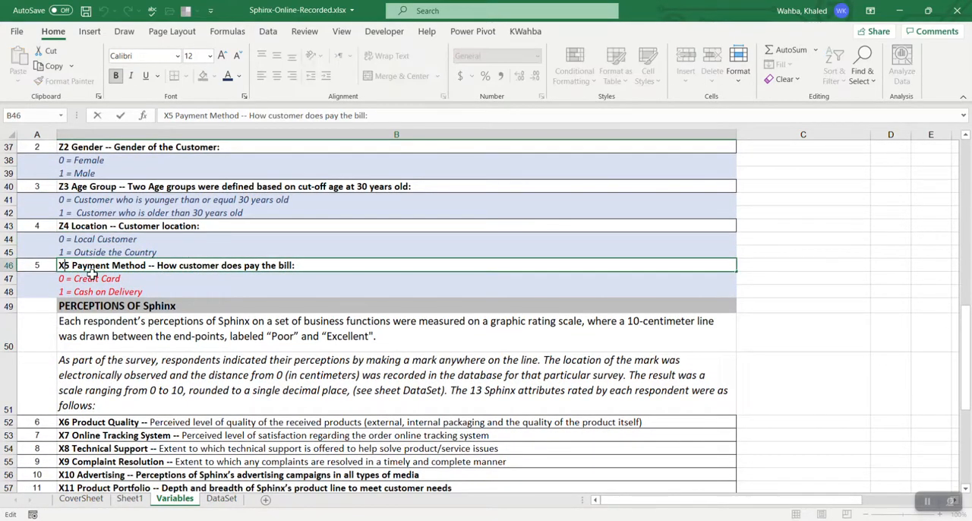
key("BackSpace")
type("Z")
key("Return")
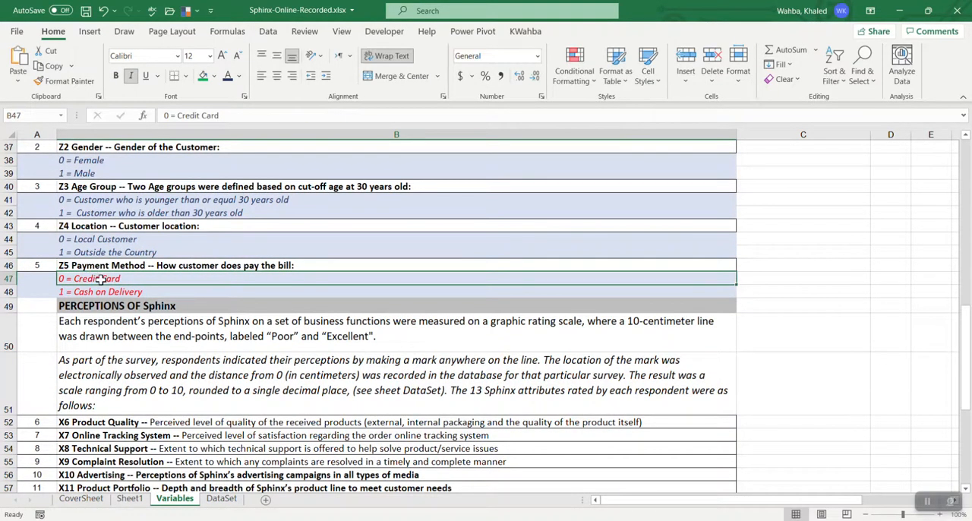
left_click_drag(100, 279, 98, 295)
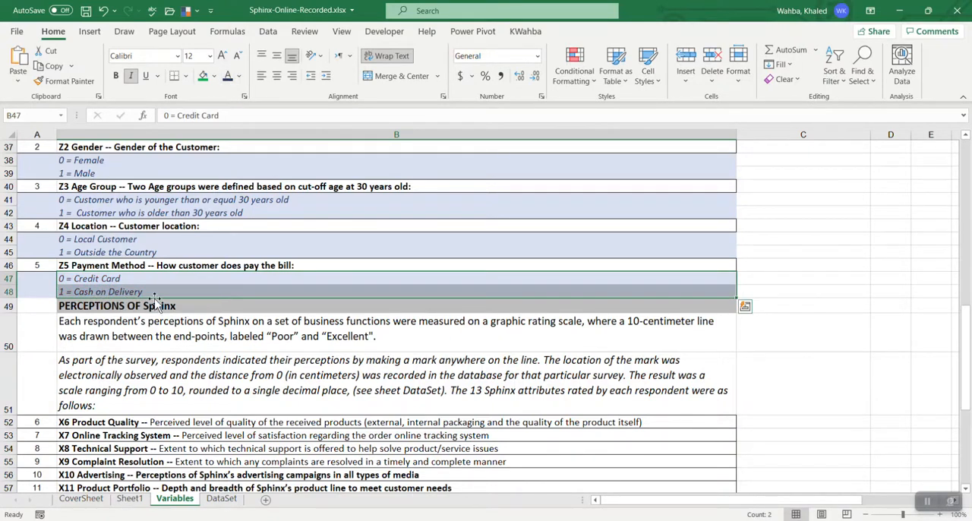
scroll(222, 318, "down", 1)
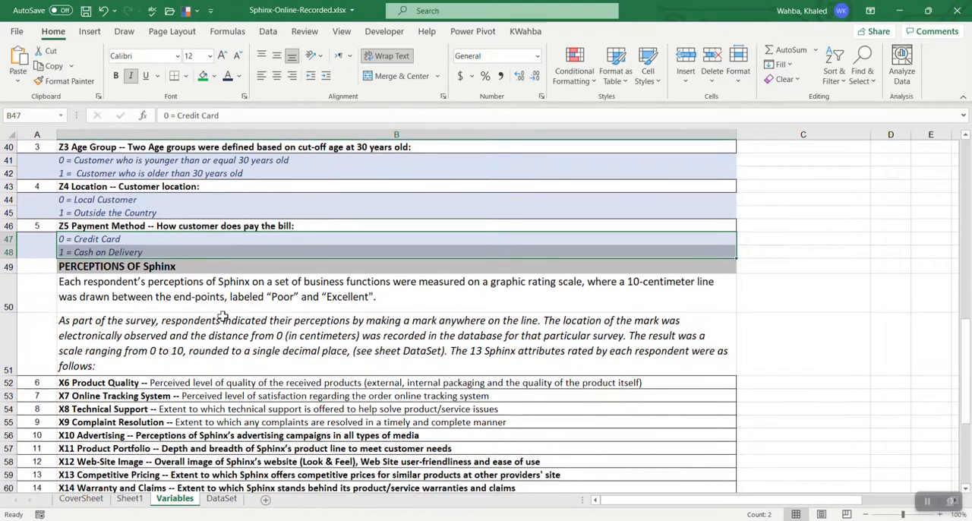
On the DataSet sheet, review headers X6 to X18 and rename the X19 header in T1 to X19 (Y)
left_click(221, 499)
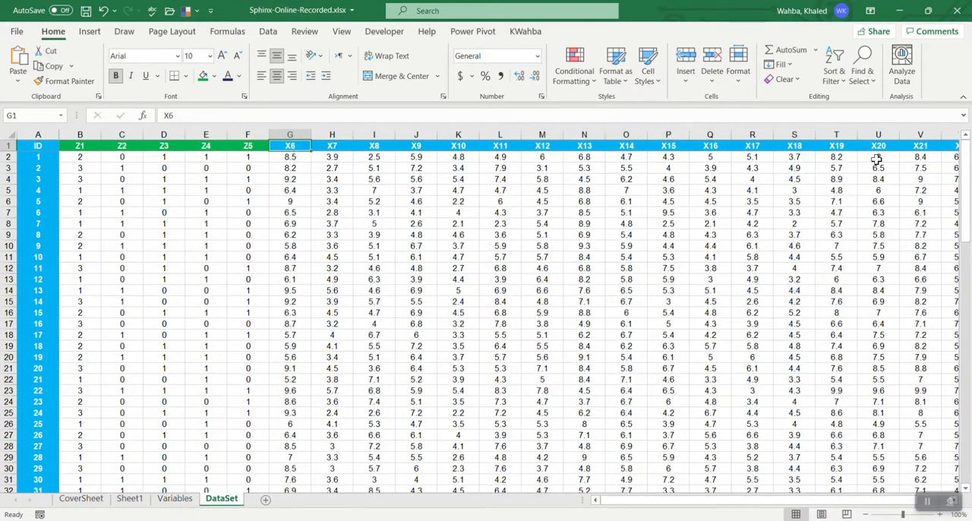
left_click_drag(795, 144, 308, 148)
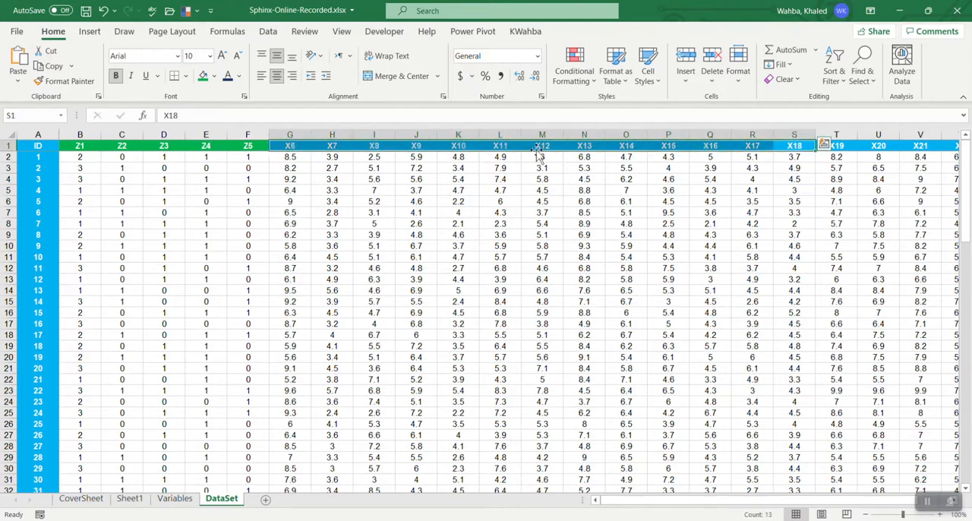
left_click(849, 143)
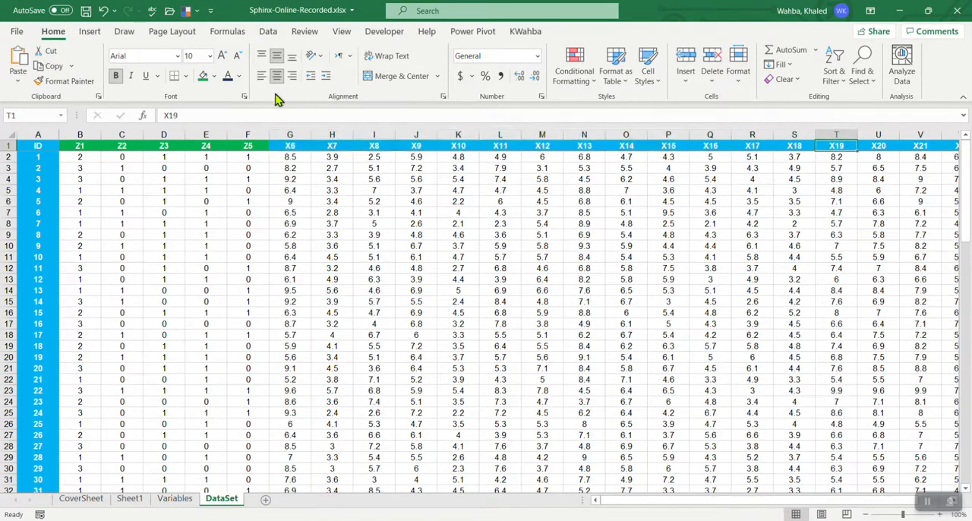
left_click(238, 116)
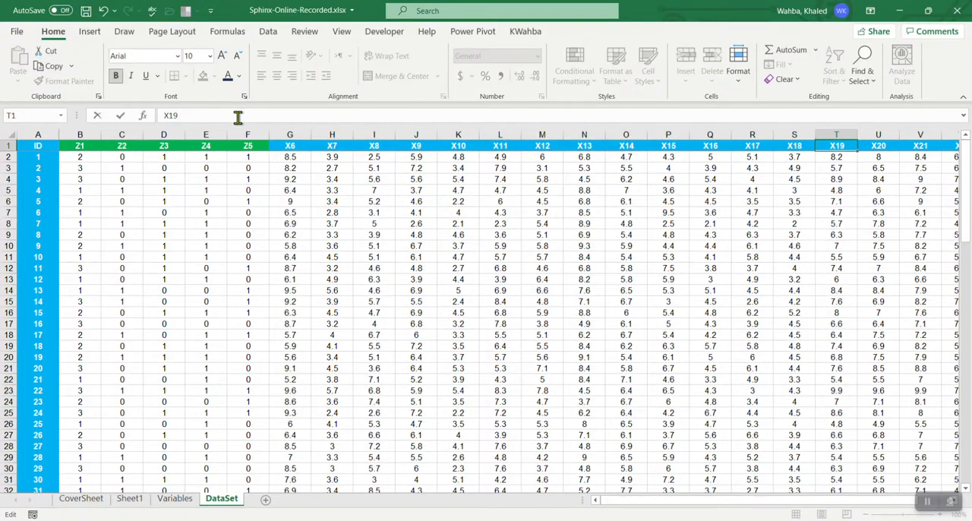
type("(Y)")
key("Return")
key("Up")
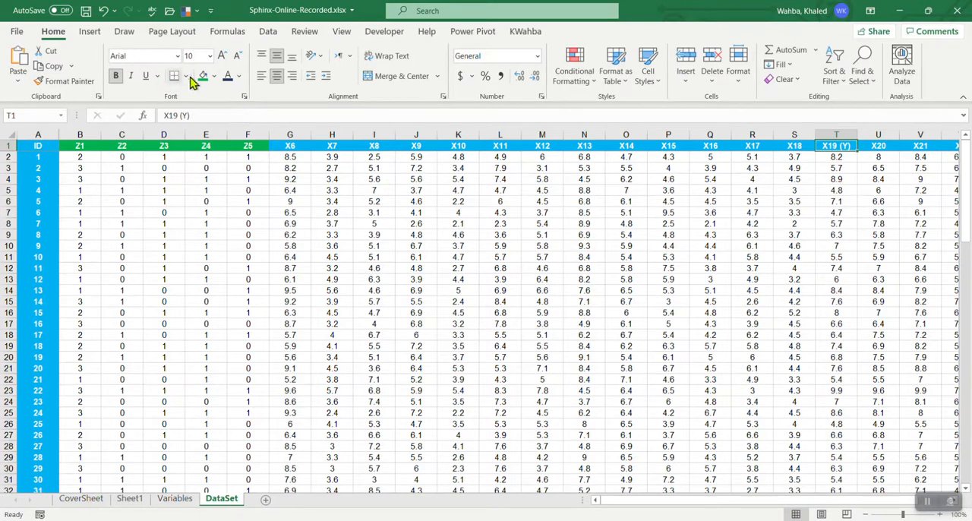
Fill the X19 (Y) header cell T1 with orange and select the variable headers in B1:T1
left_click(216, 77)
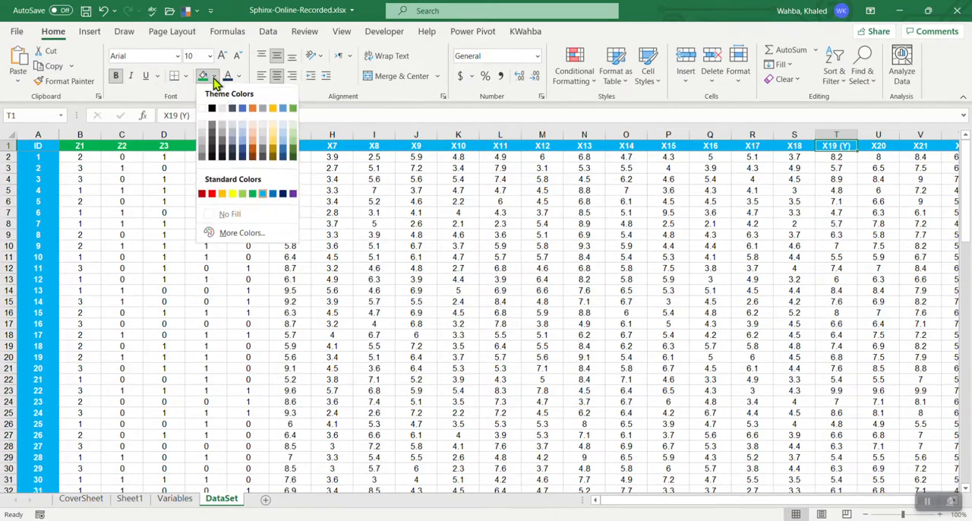
left_click(253, 110)
left_click(779, 170)
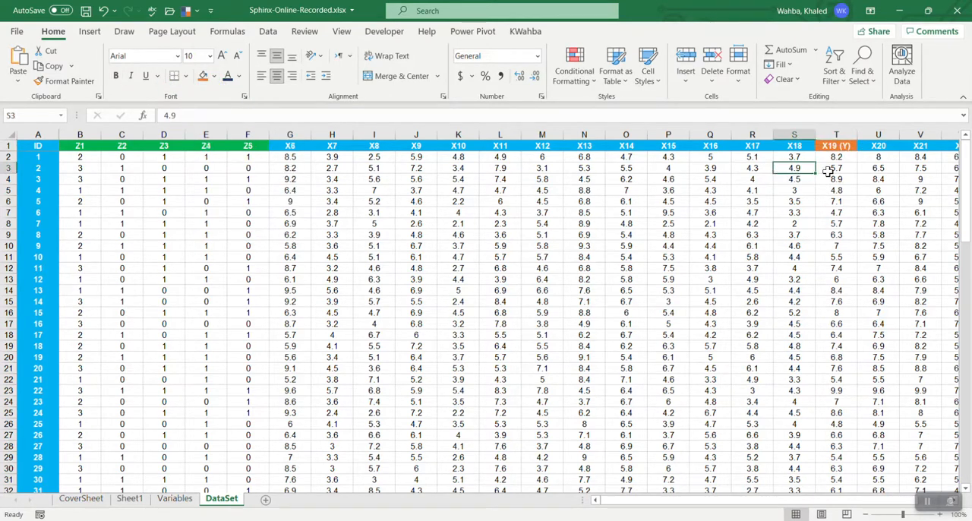
left_click_drag(852, 148, 85, 145)
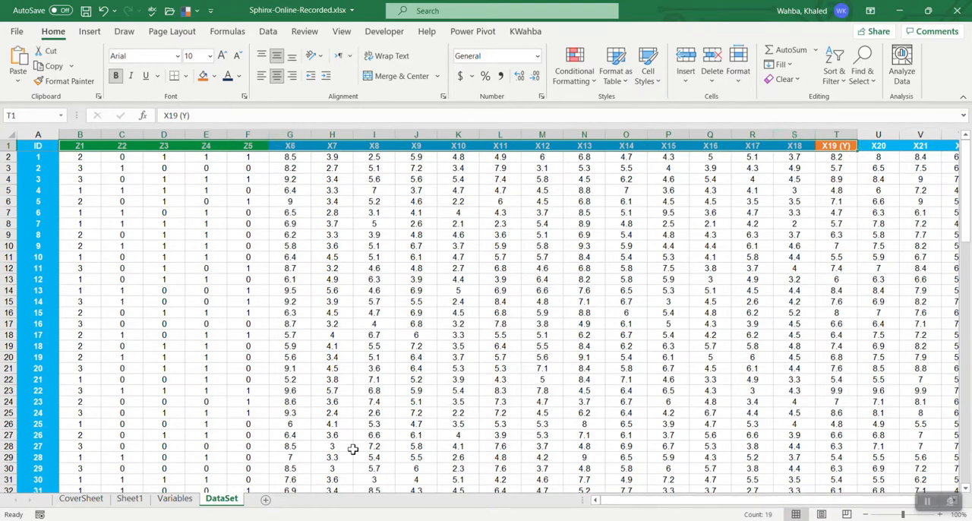
On the Variables sheet, insert (Y) after X19 in the Customer Satisfaction description in B67
left_click(174, 498)
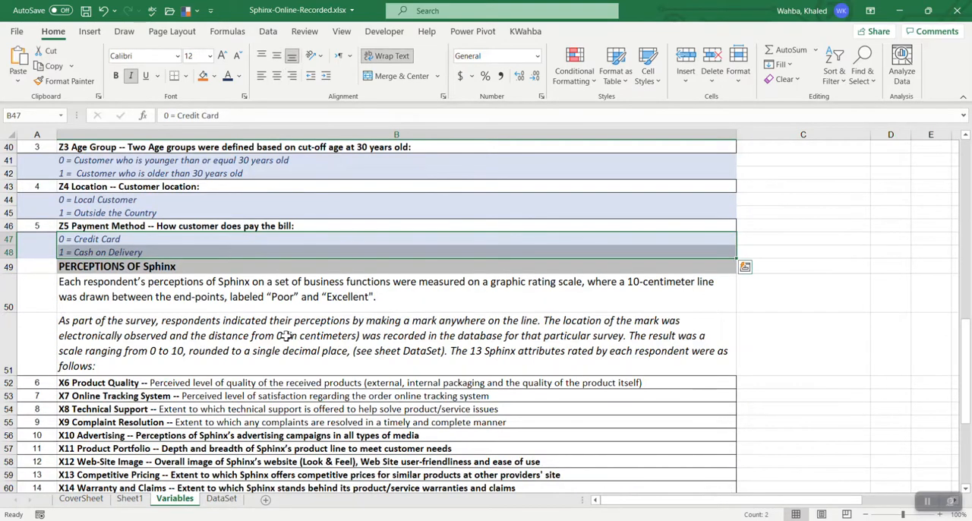
scroll(274, 336, "down", 1)
scroll(275, 337, "down", 2)
scroll(110, 325, "down", 3)
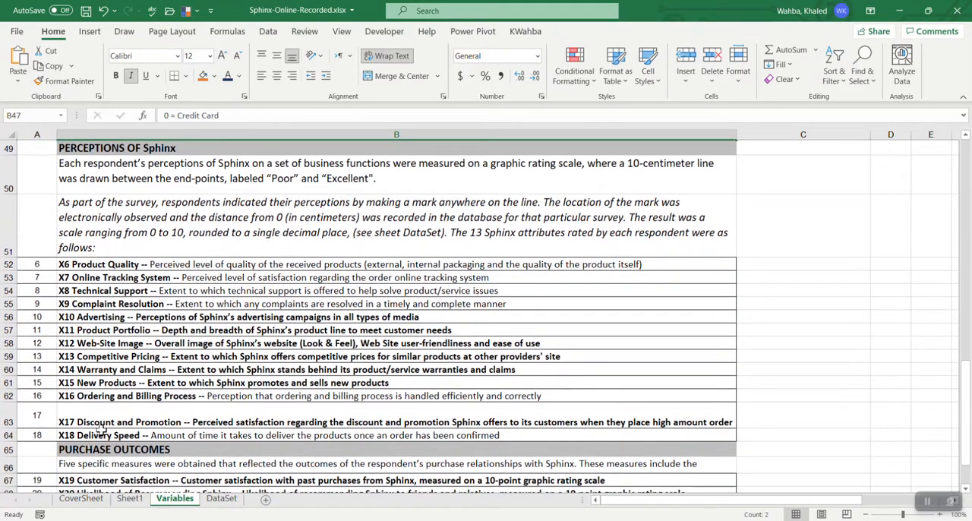
double_click(144, 234)
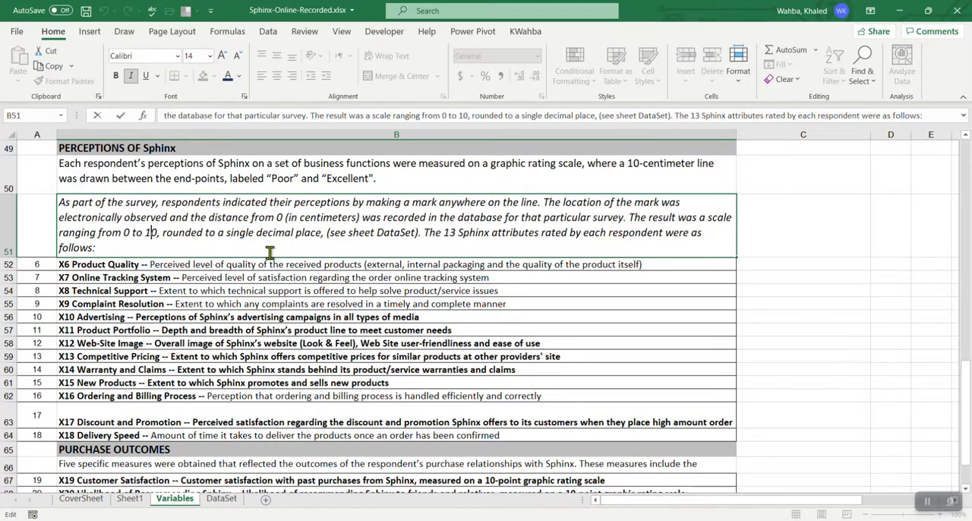
scroll(269, 261, "down", 2)
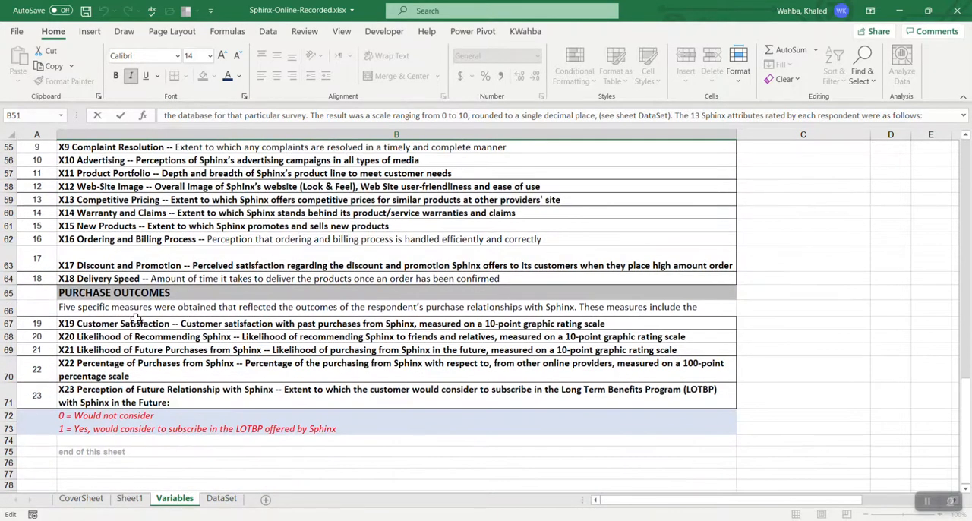
left_click(114, 322)
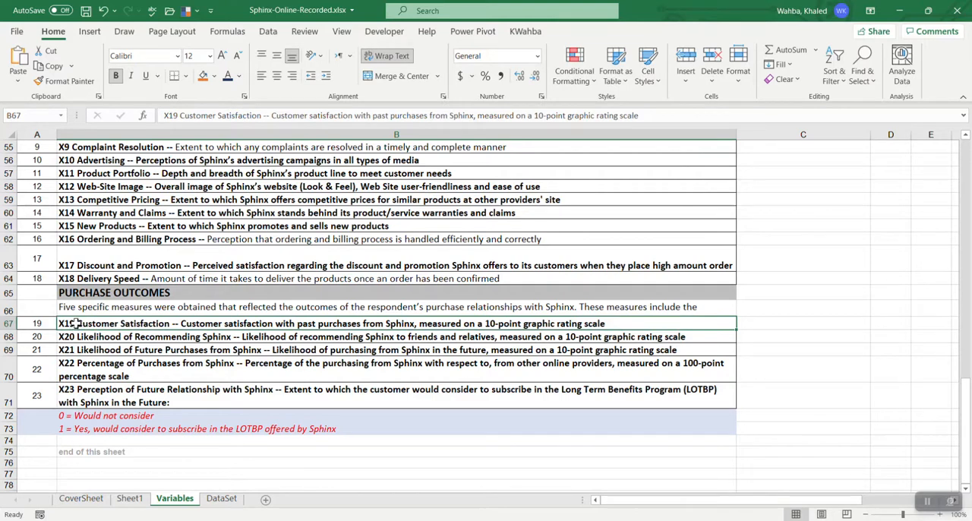
double_click(76, 323)
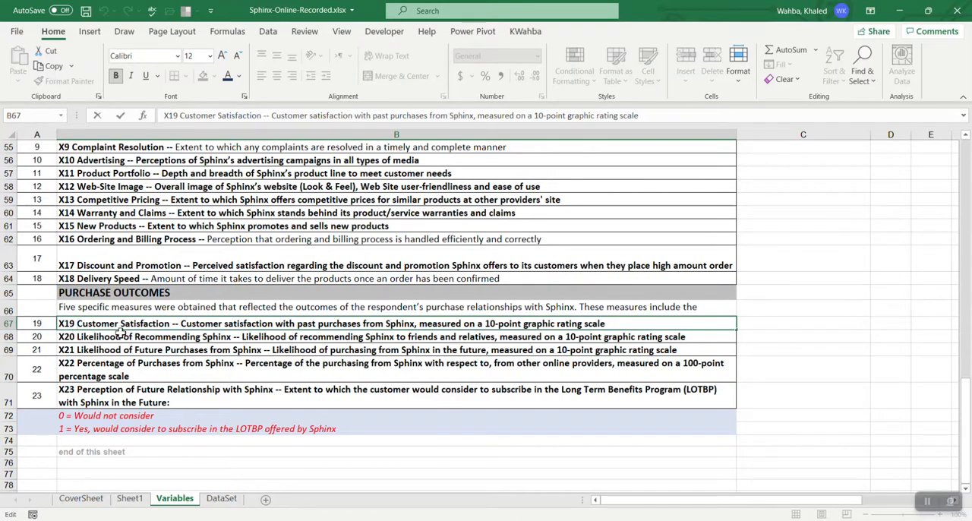
type("(Y)")
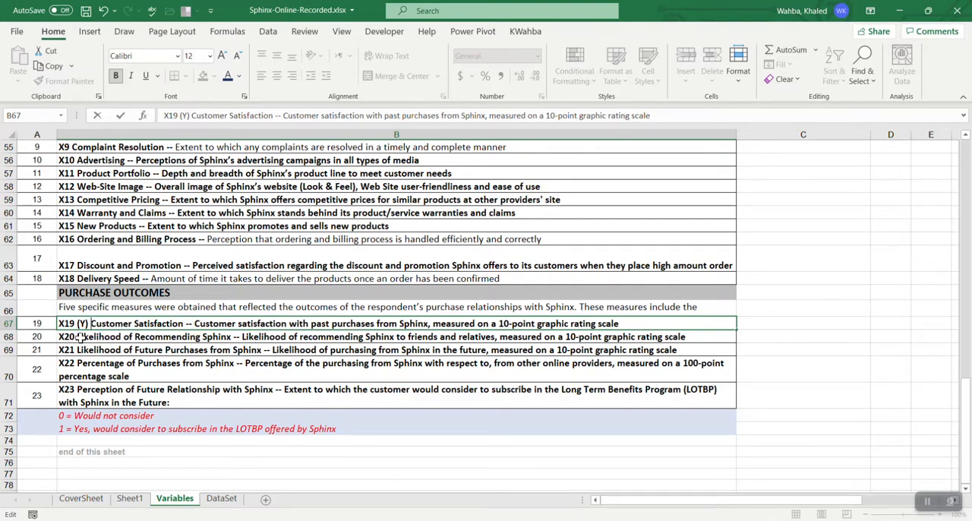
left_click_drag(80, 336, 91, 393)
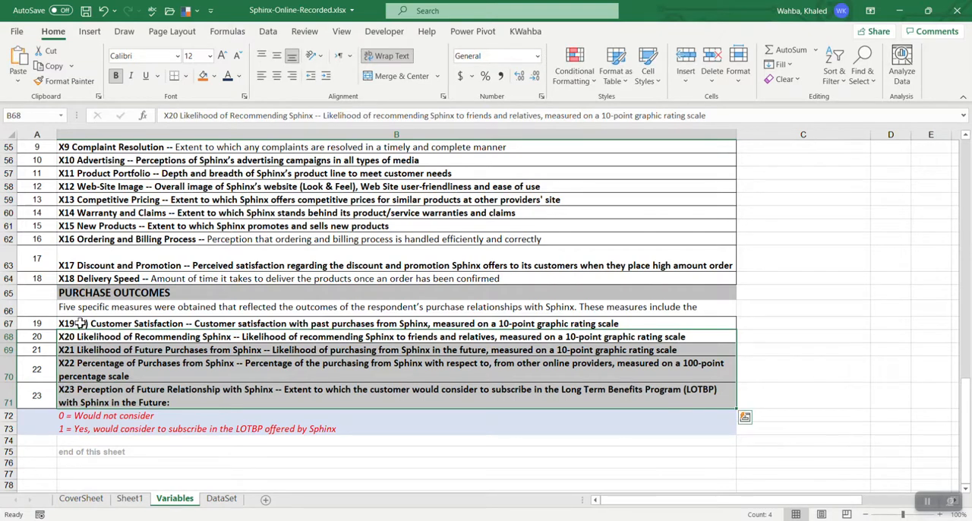
Recolor the X19 (Y) Customer Satisfaction description text in B67 orange
left_click(80, 324)
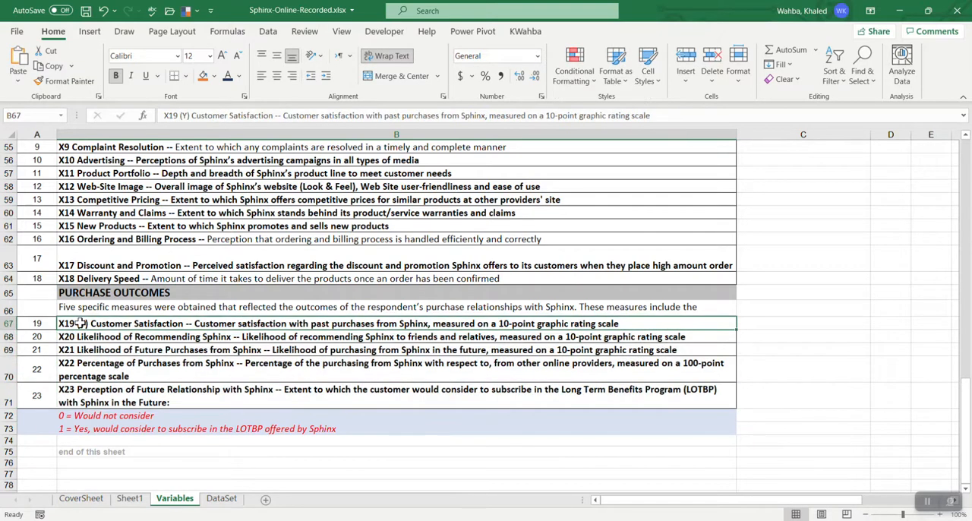
left_click(215, 79)
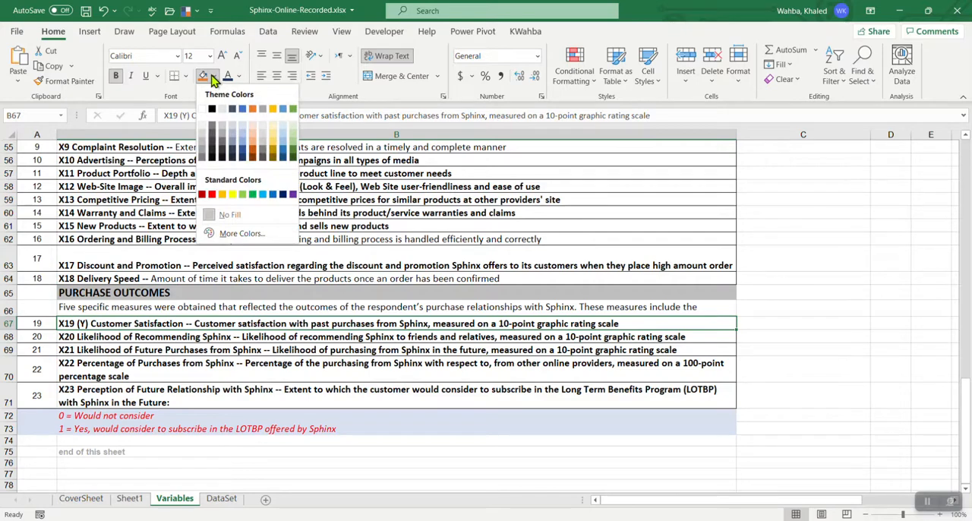
left_click(239, 78)
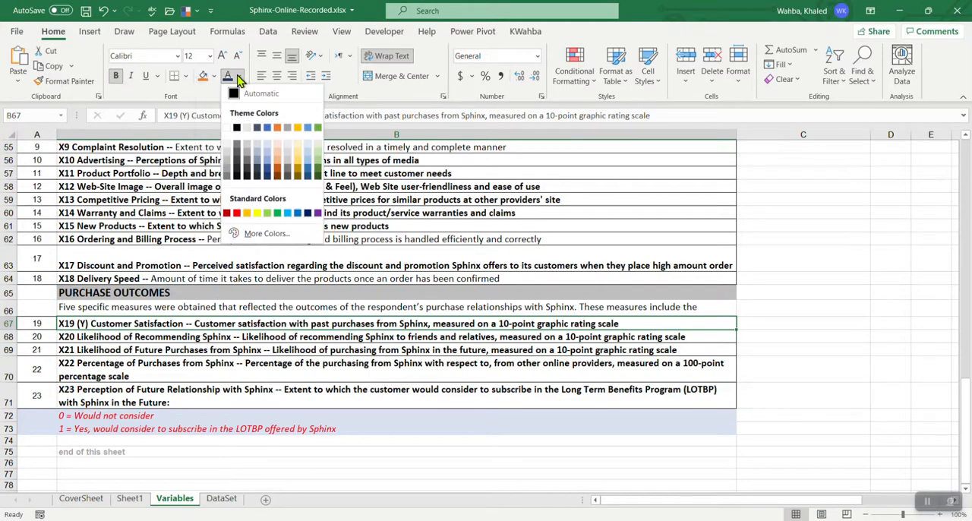
left_click(278, 127)
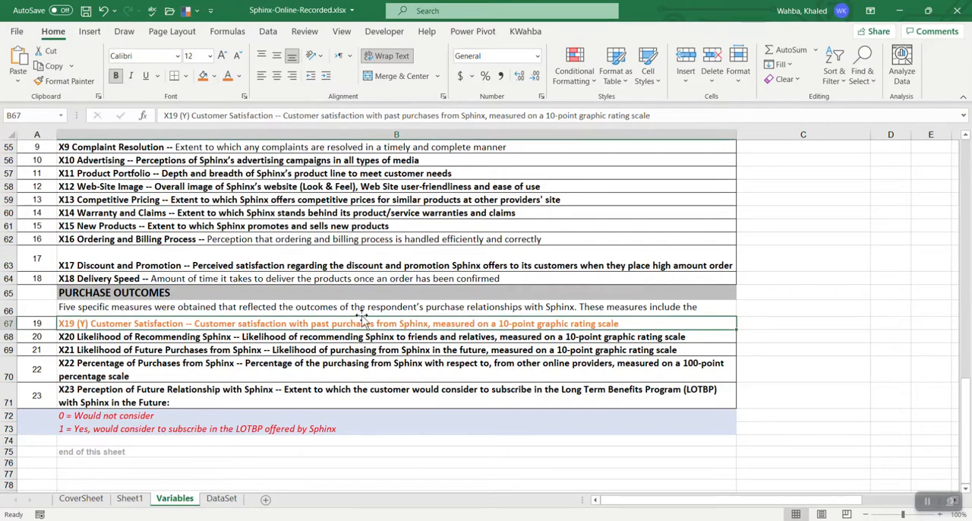
Recolor the X6 to X18 perception descriptions in B52:B64 with the standard light blue font color
scroll(363, 319, "up", 3)
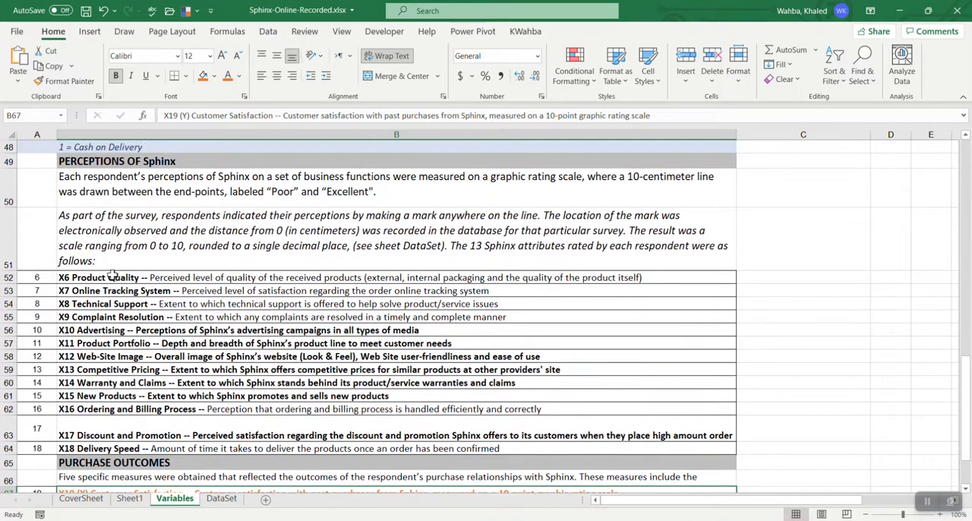
left_click_drag(113, 277, 106, 432)
key("shift+Down")
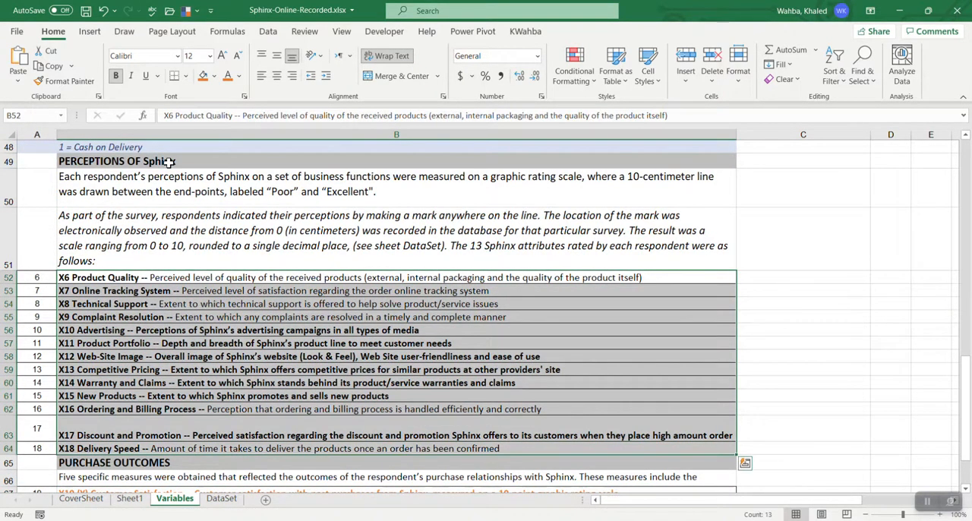
left_click(240, 77)
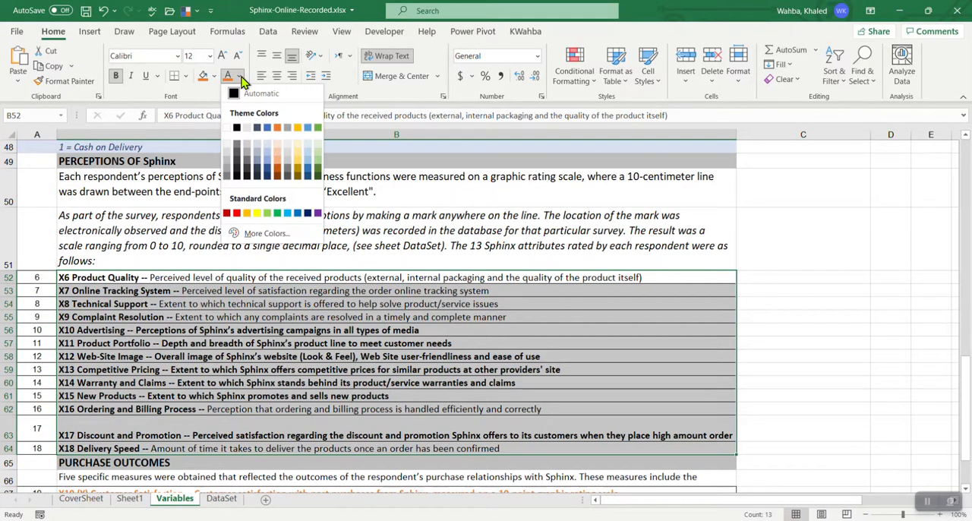
left_click(288, 215)
Recolor the Z1 Customer Type description in B33 with the standard green font color
scroll(273, 323, "up", 5)
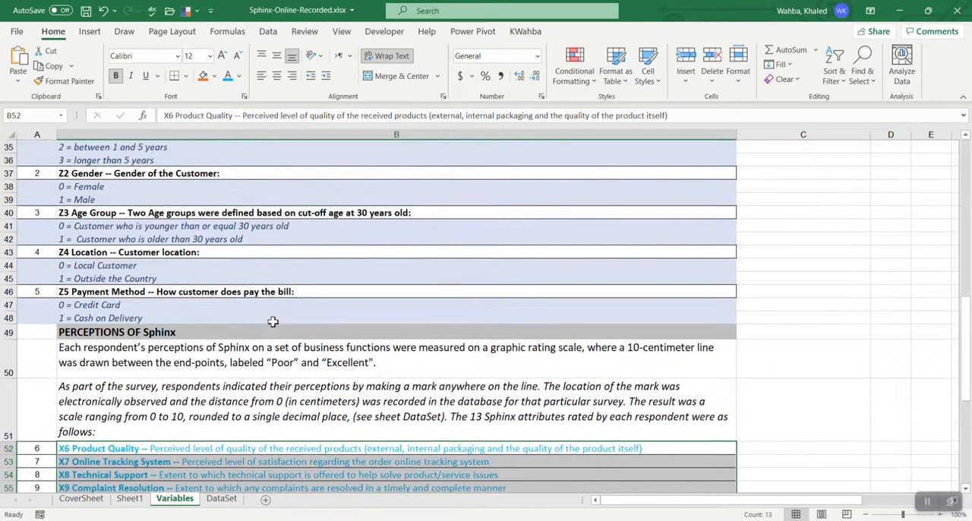
scroll(273, 322, "up", 2)
left_click(189, 206)
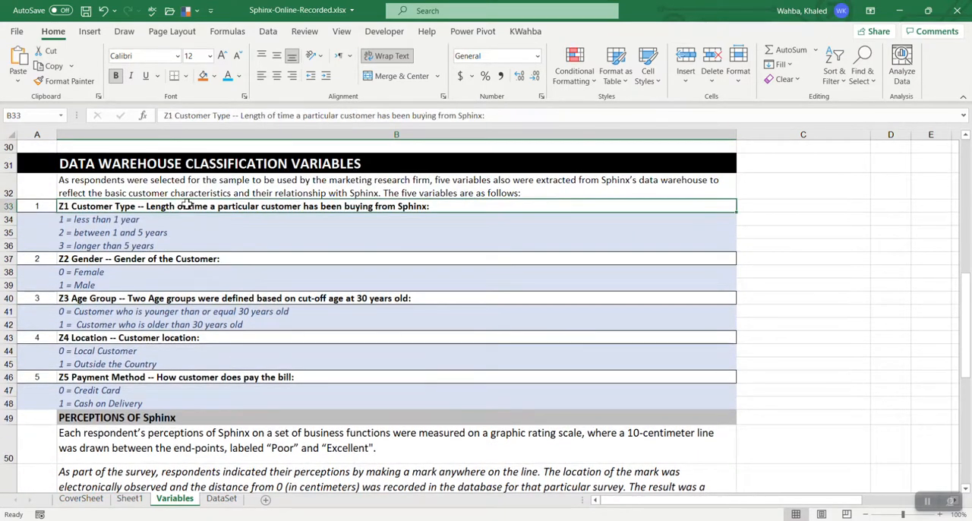
left_click(239, 77)
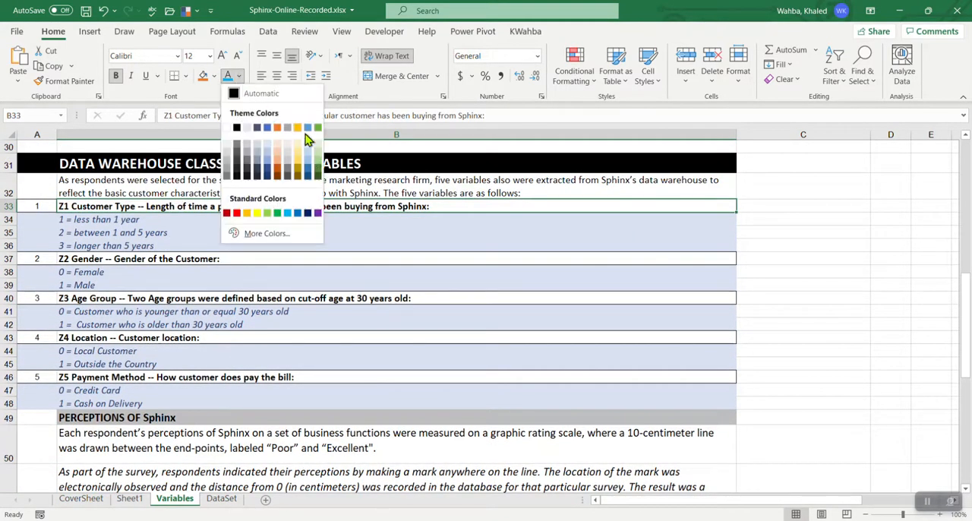
left_click(278, 215)
Apply the same green font color to the Z2 Gender, Z3 Age Group and Z4 Location descriptions in B37, B40 and B43
left_click(126, 259)
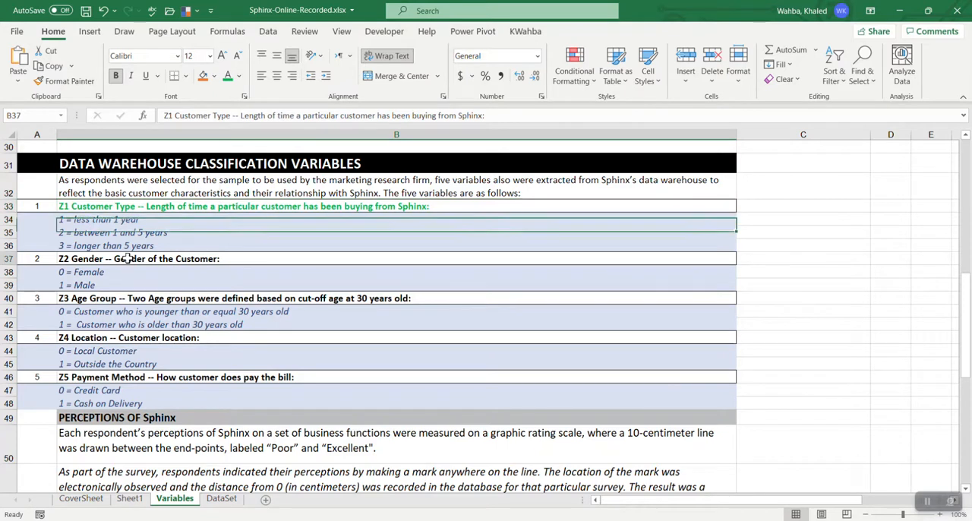
left_click(232, 77)
left_click(107, 299)
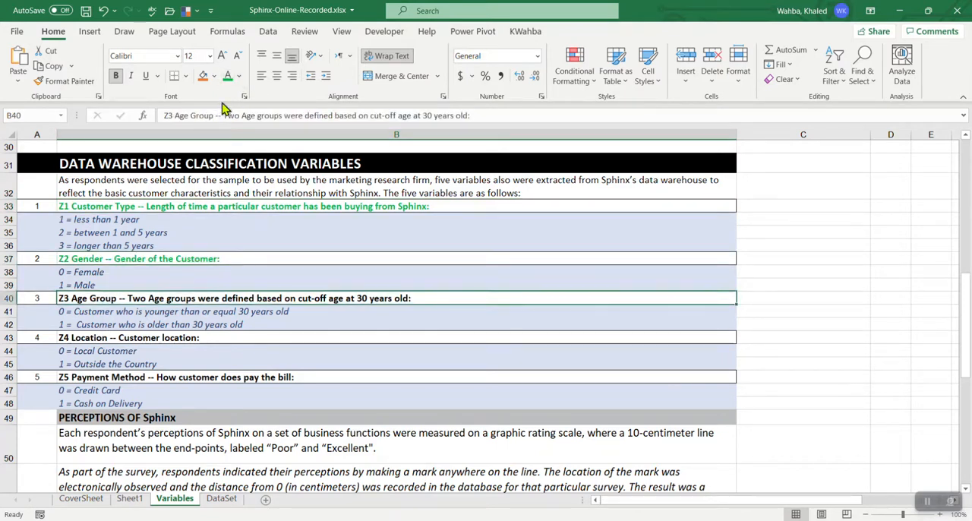
left_click(228, 76)
left_click(123, 339)
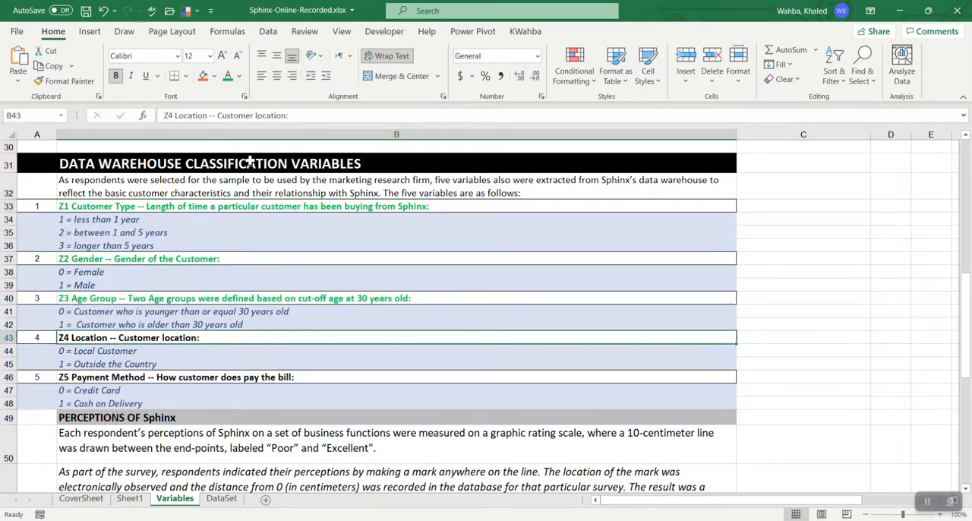
left_click(227, 76)
double_click(124, 377)
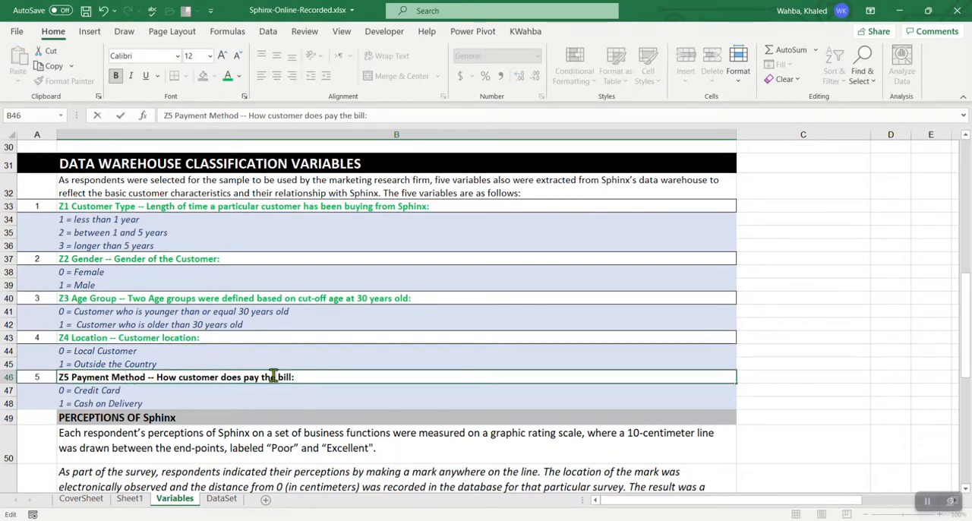
Return to the DataSet sheet and select the entire X19 (Y) column T
left_click(221, 498)
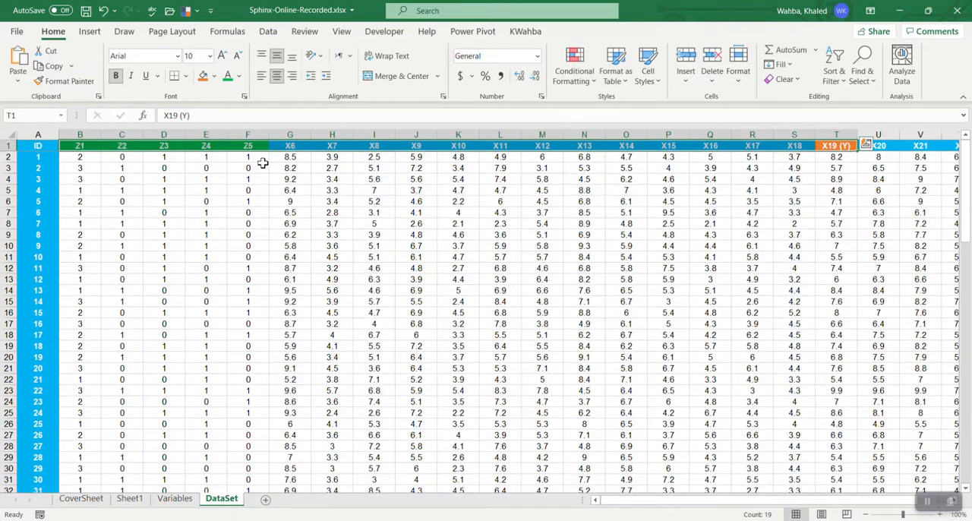
left_click(409, 190)
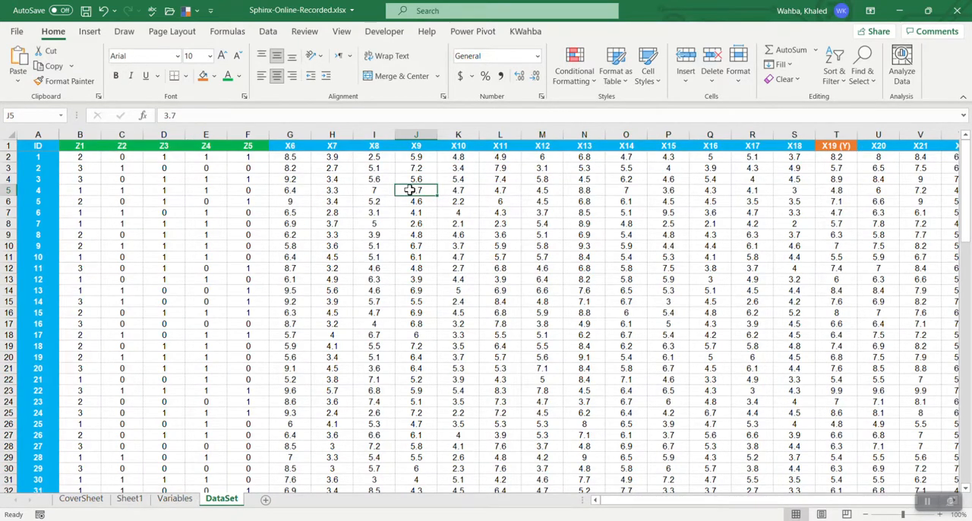
left_click(830, 130)
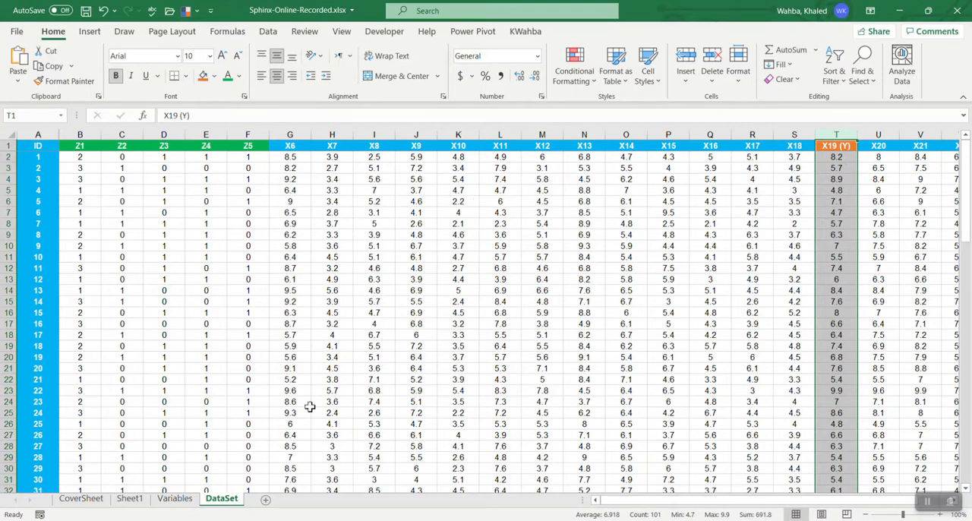
On Sheet1, review the Conceptual Model slide and the Data Analysis topics below it
left_click(129, 498)
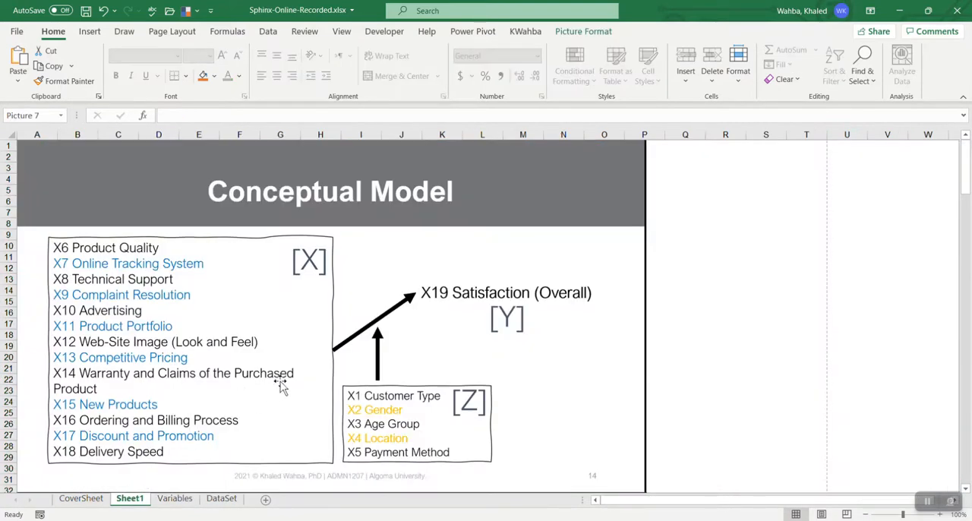
scroll(321, 365, "down", 6)
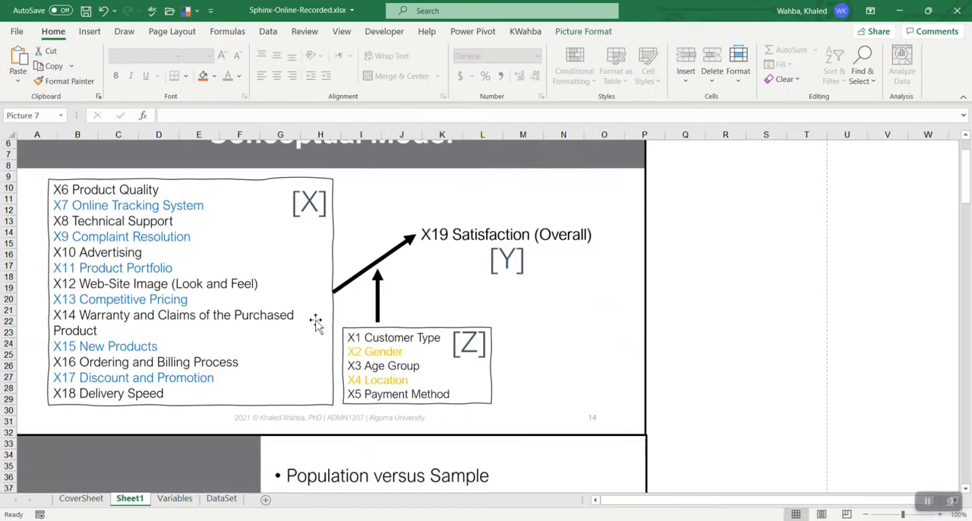
scroll(317, 319, "down", 5)
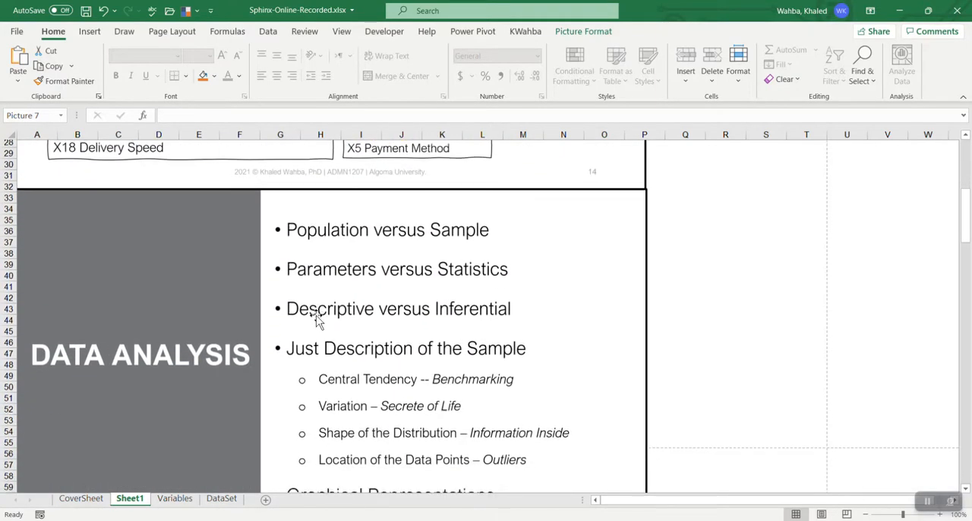
scroll(316, 319, "down", 1)
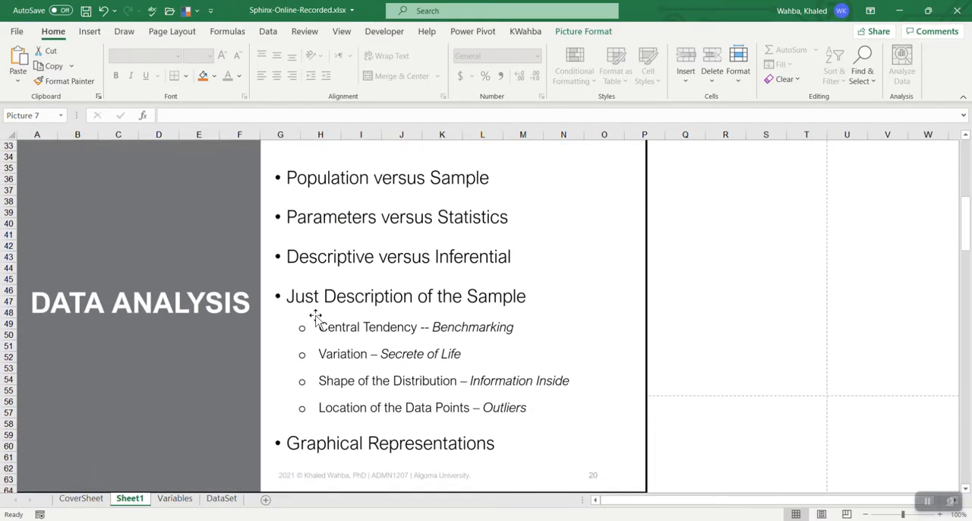
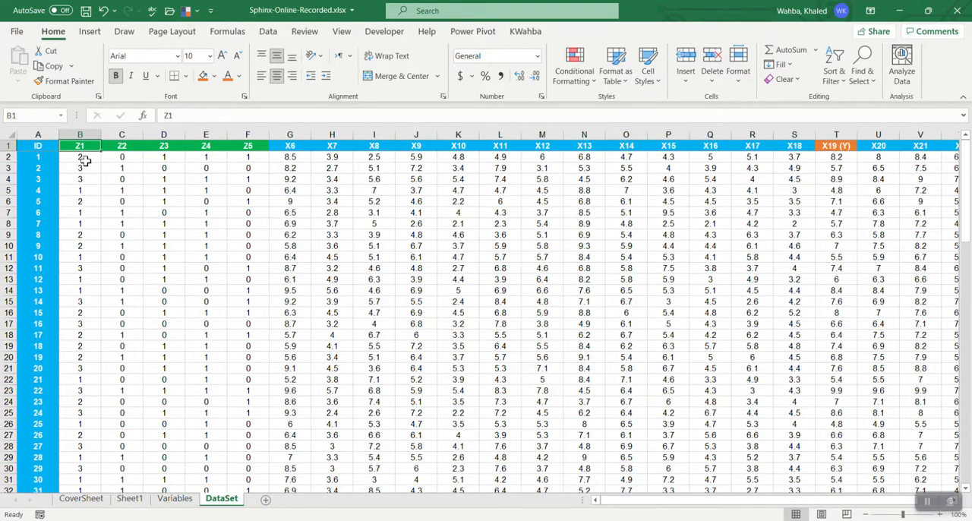
left_click_drag(115, 146, 203, 152)
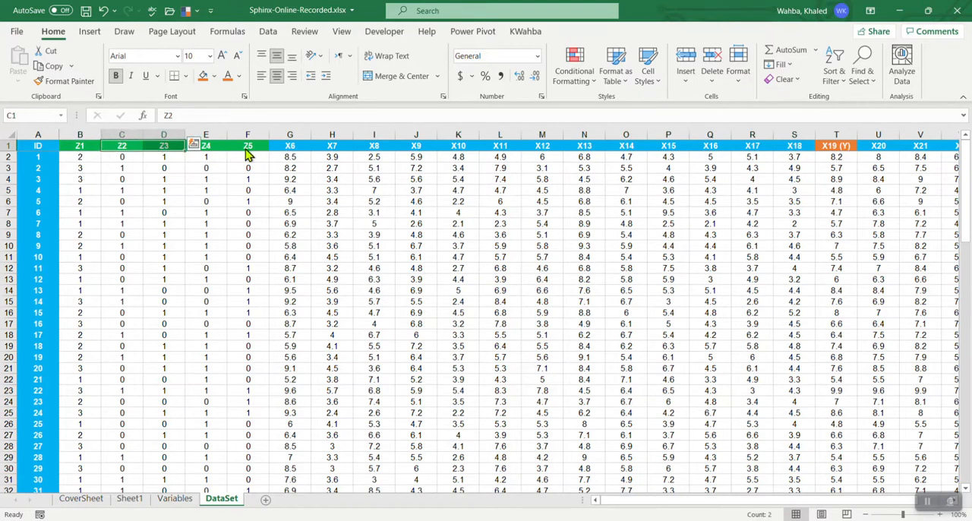
left_click(202, 166)
left_click_drag(126, 144, 247, 150)
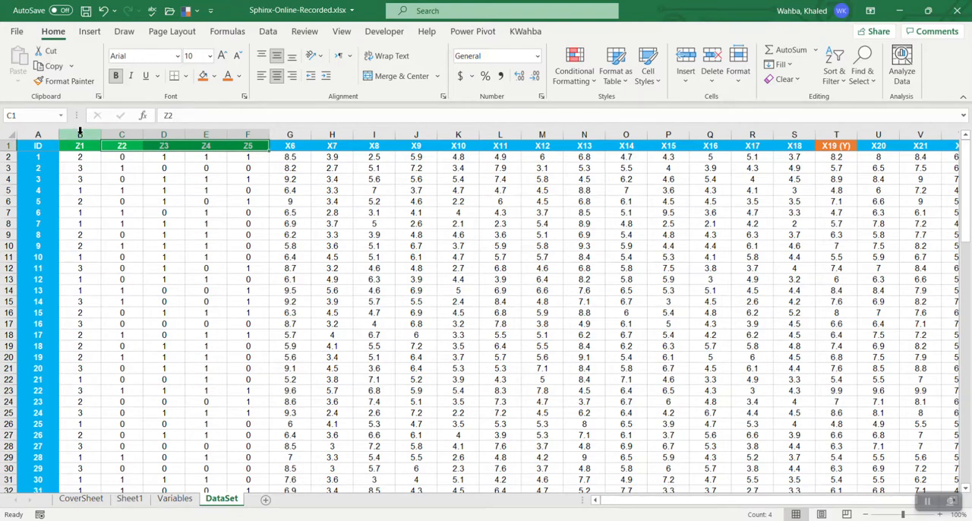
left_click(134, 189)
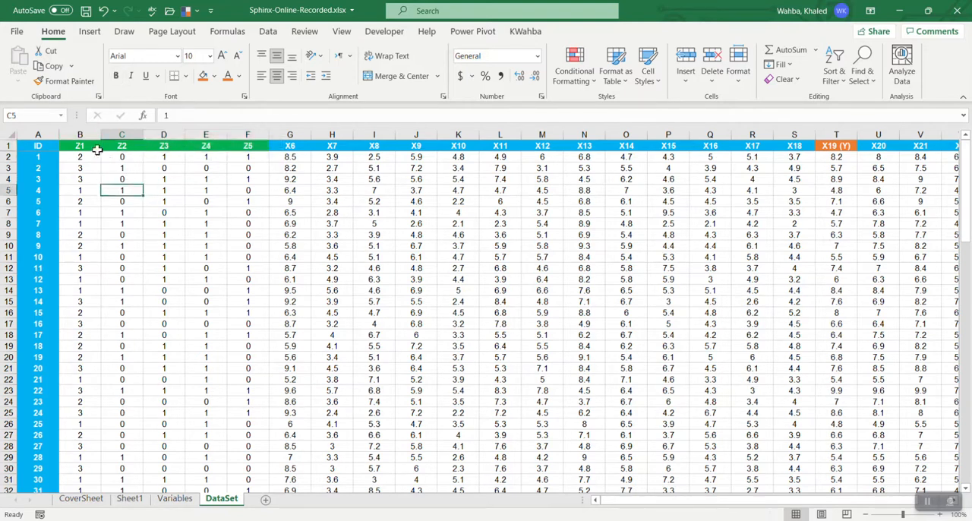
left_click(92, 149)
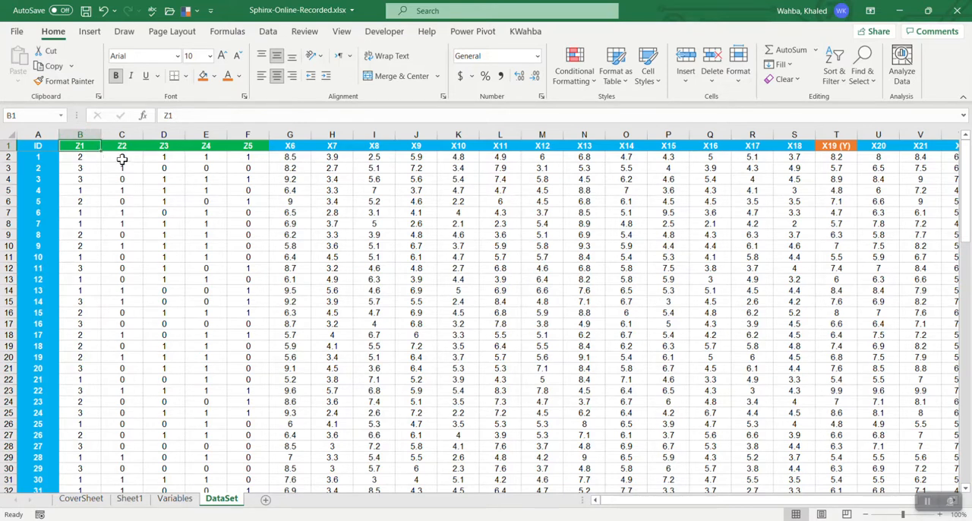
Copy the entire Z1 column from the DataSet sheet into column A of a new worksheet
left_click(89, 133)
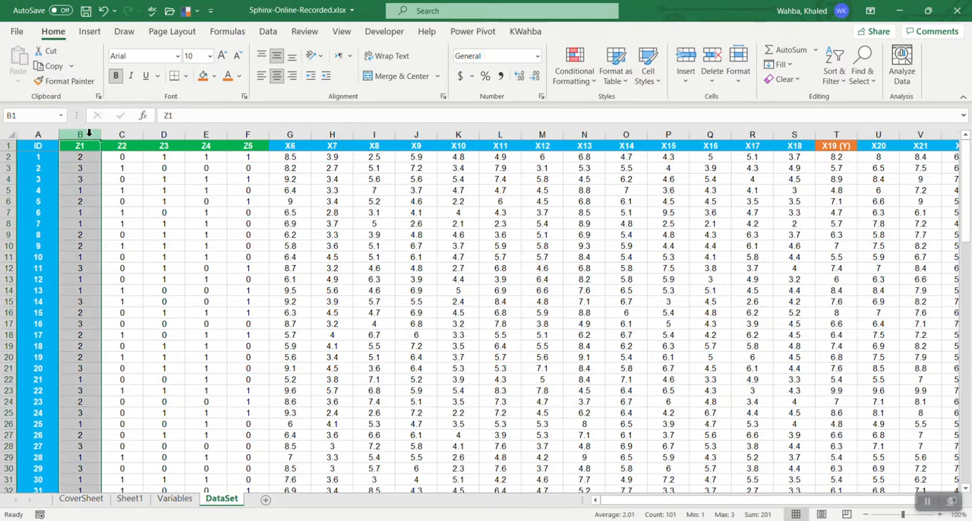
key("ctrl+c")
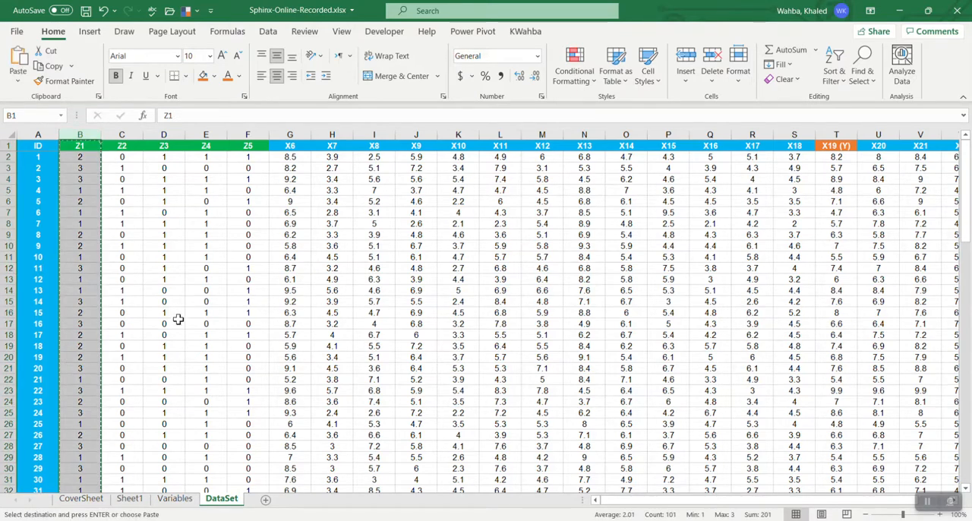
left_click(265, 500)
key("ctrl+v")
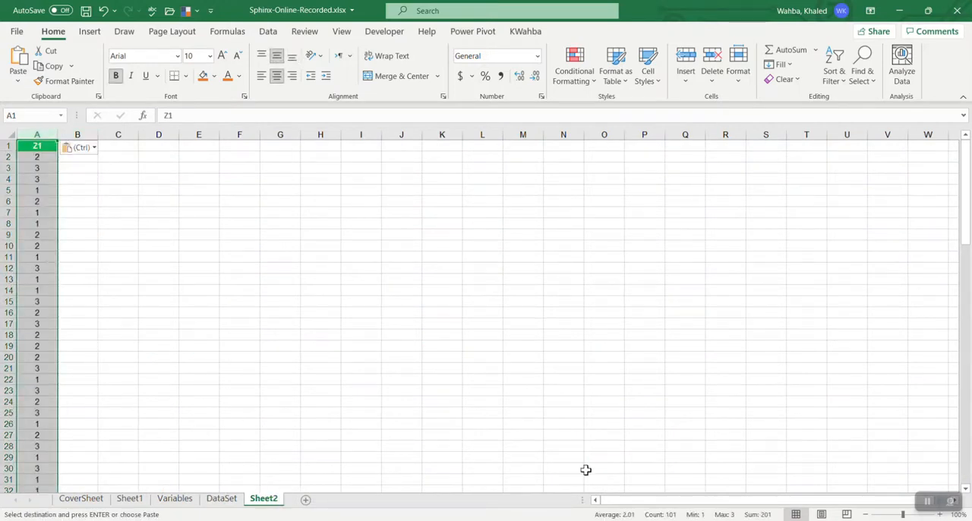
Enter the heading "Customer Type" in D1 of the new sheet and autofit column D to it
left_click(942, 518)
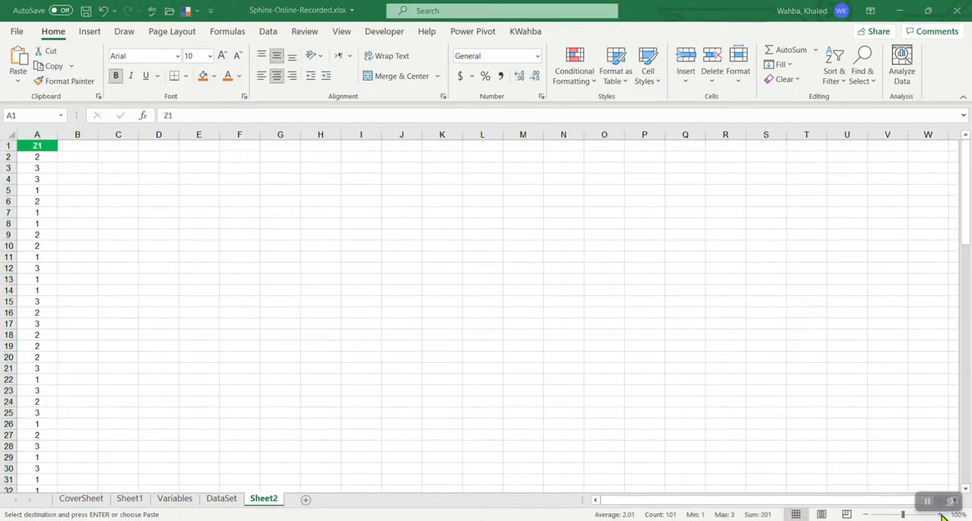
left_click(910, 519)
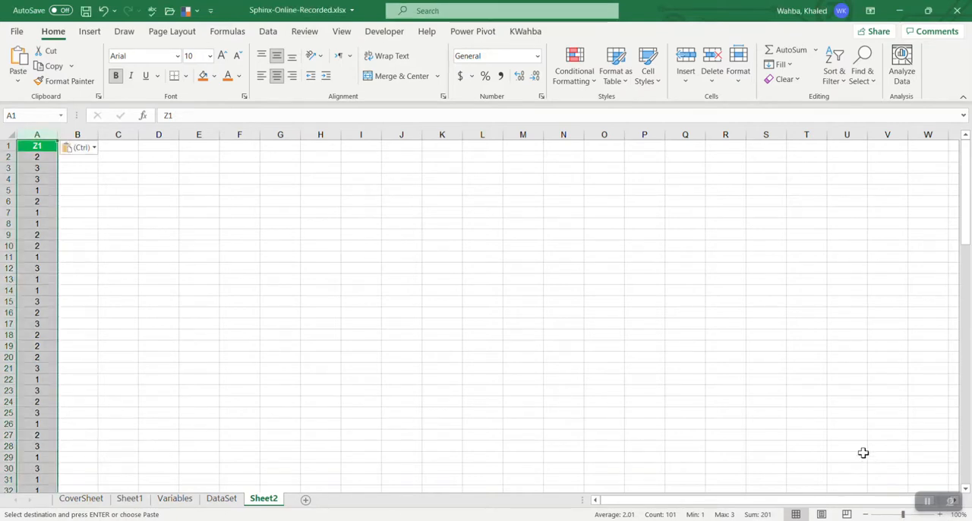
left_click(848, 446)
left_click_drag(903, 517, 908, 516)
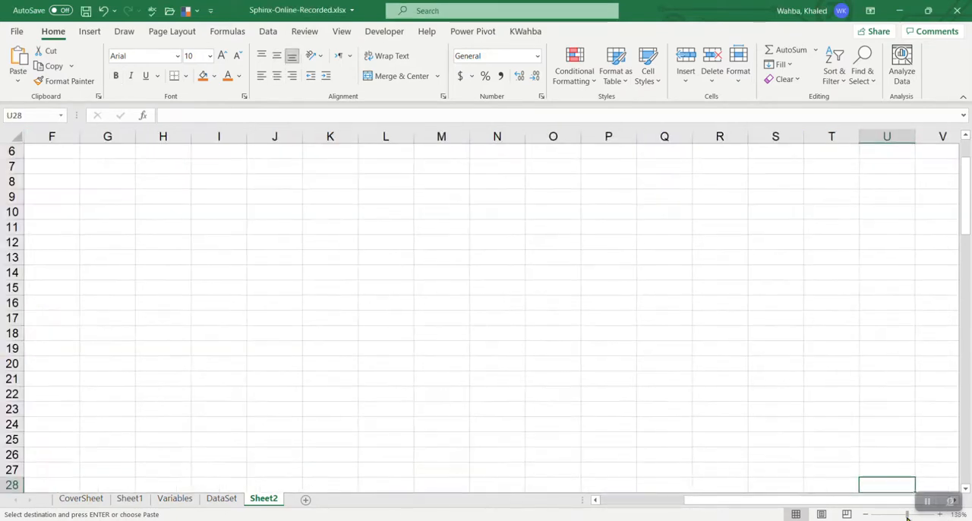
left_click(596, 318)
key("Left")
key("Left")
key("Left")
key("Left")
key("Left")
key("Left")
key("Left")
key("Left")
key("Left")
key("Left")
key("Left")
key("Left")
key("Left")
key("Left")
key("Left")
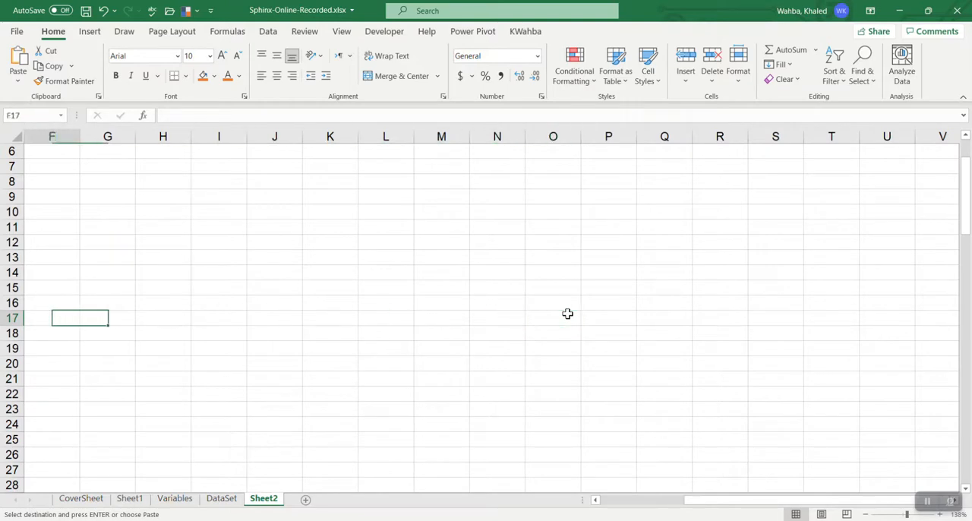
scroll(567, 313, "up", 2)
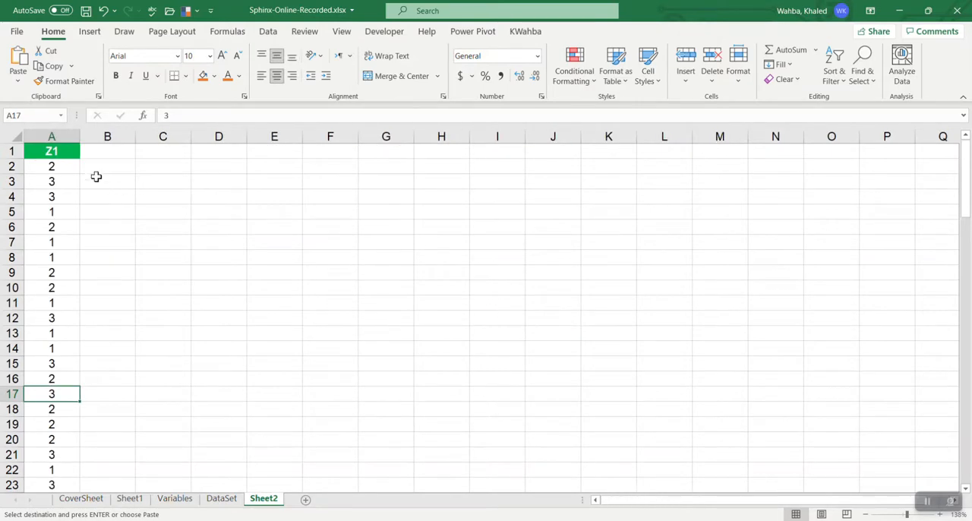
left_click(64, 165)
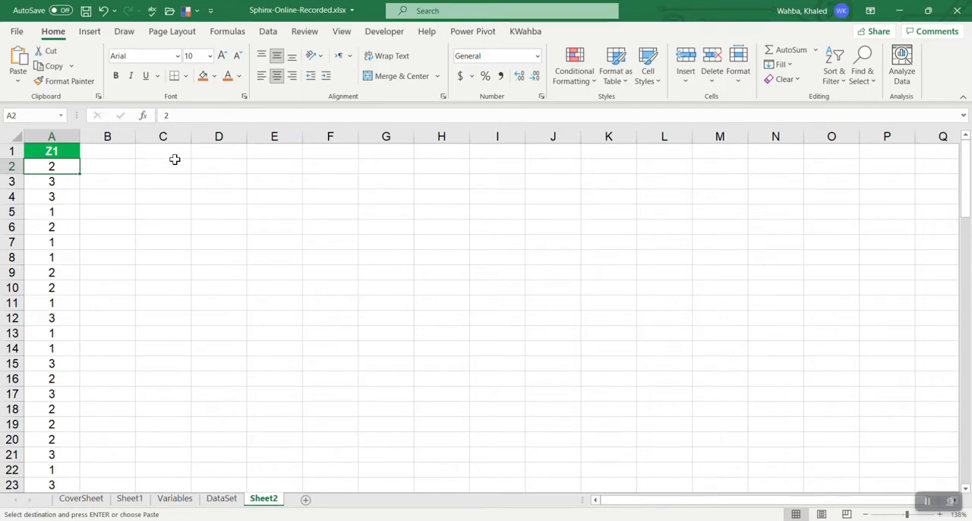
double_click(215, 151)
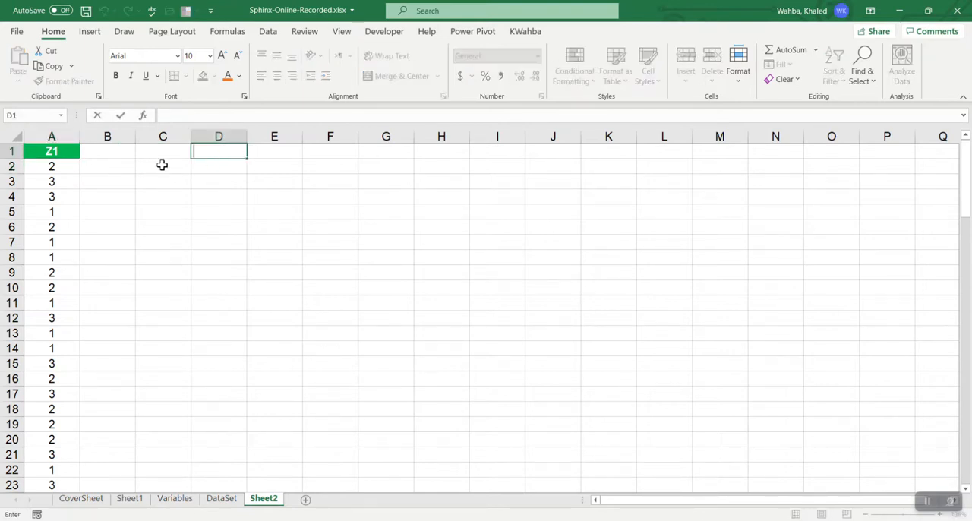
key("Escape")
type("Customer Type")
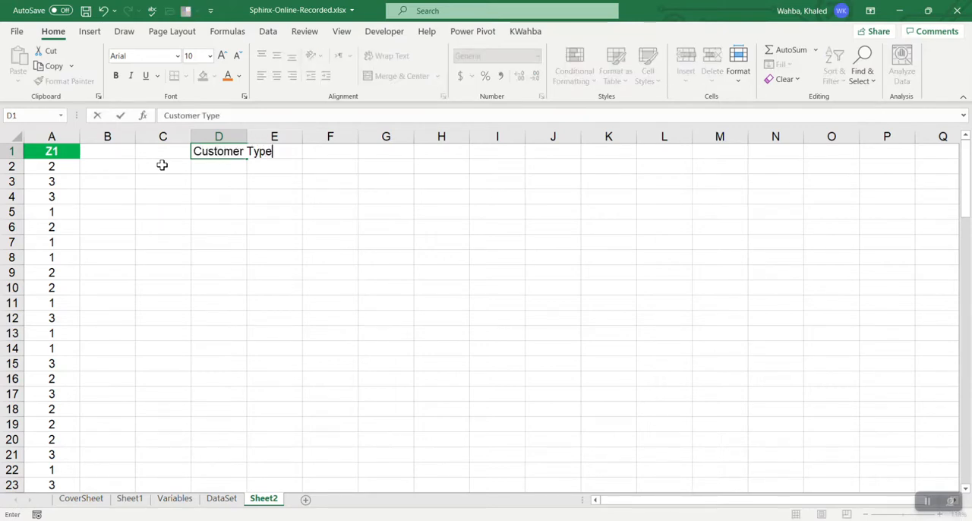
key("Return")
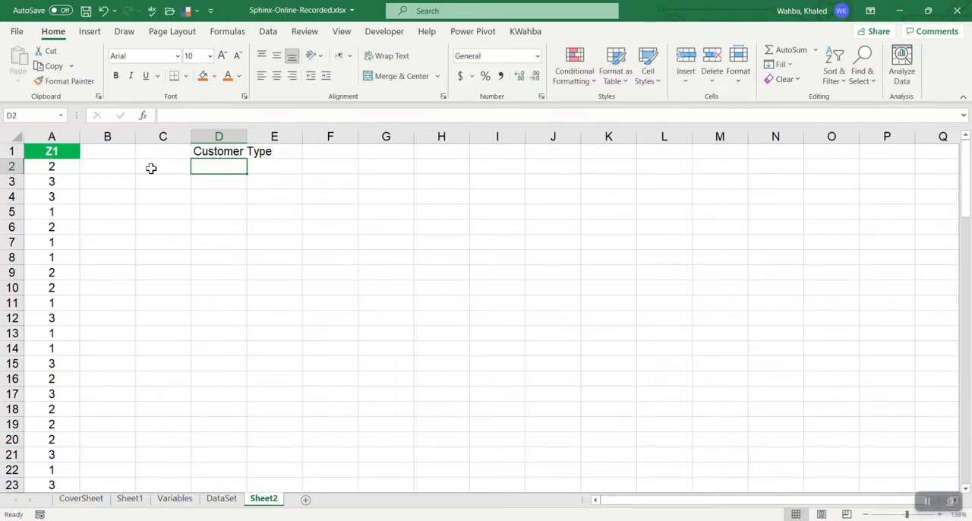
double_click(247, 136)
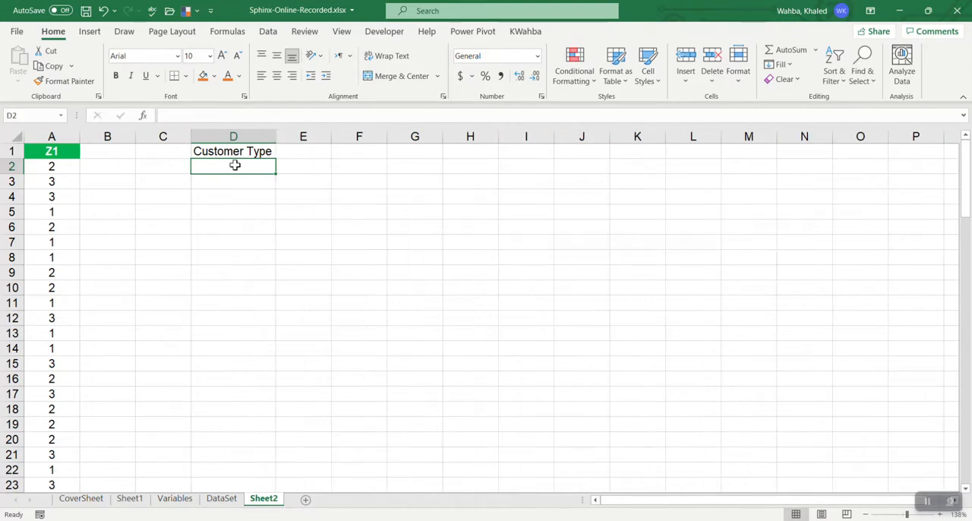
List the category codes 1, 2 and 3 in D2:D4 under Customer Type and center them
type("1")
key("Return")
type("2")
key("Return")
type("3")
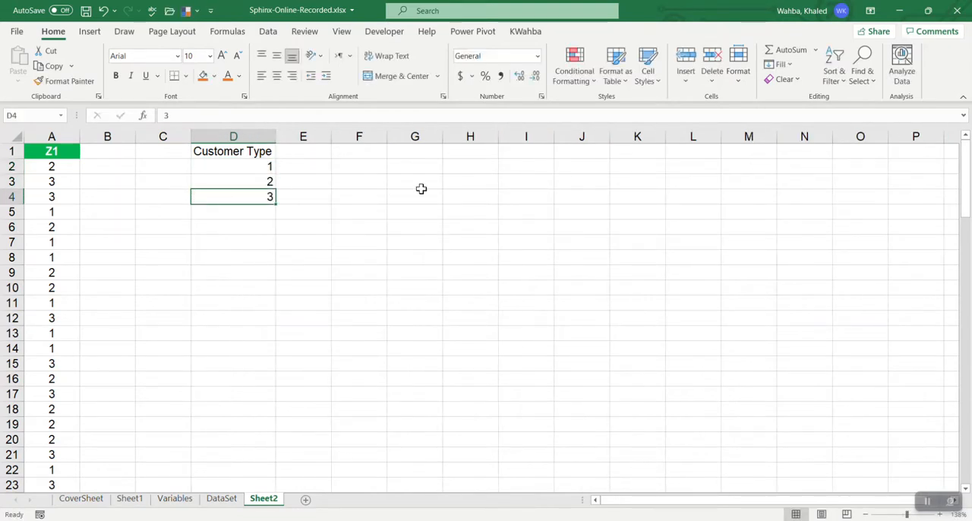
key("Up")
key("Up")
key("shift+Down")
key("Down")
key("Up")
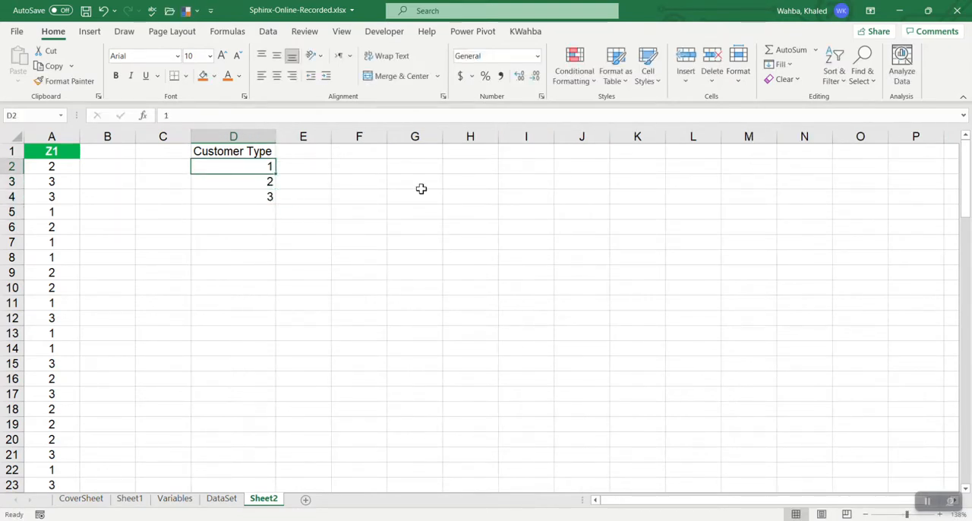
key("shift+Down")
key("shift+Down")
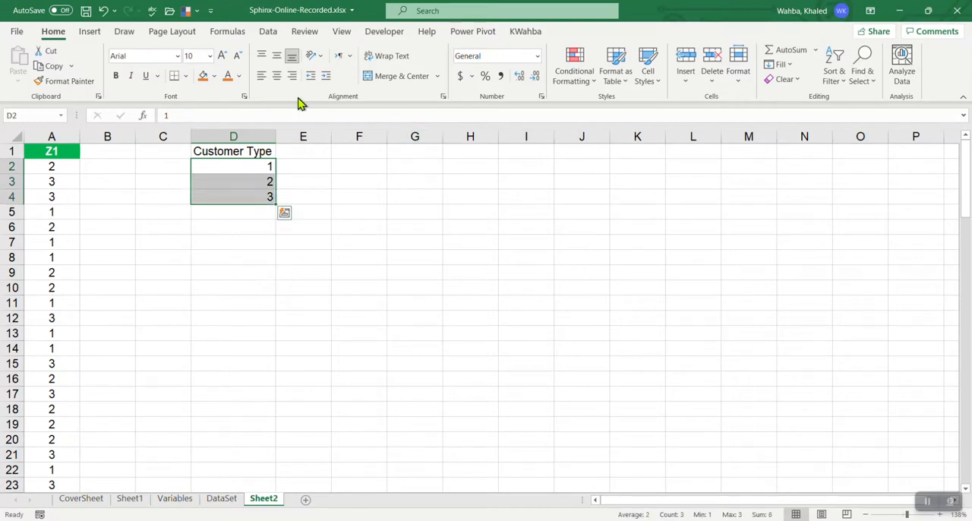
left_click(276, 75)
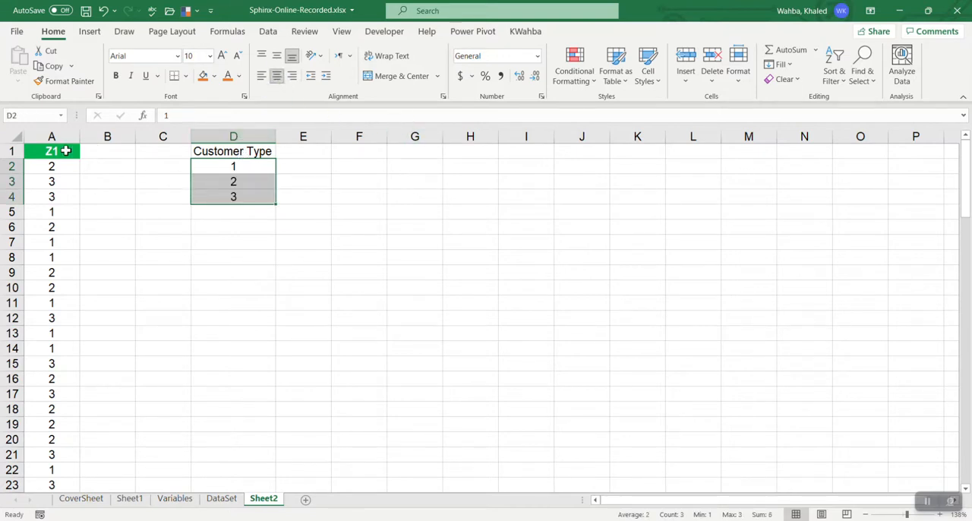
Copy the green header formatting of Z1 in A1 onto the Customer Type heading in D1
left_click(68, 151)
left_click(65, 80)
left_click(221, 151)
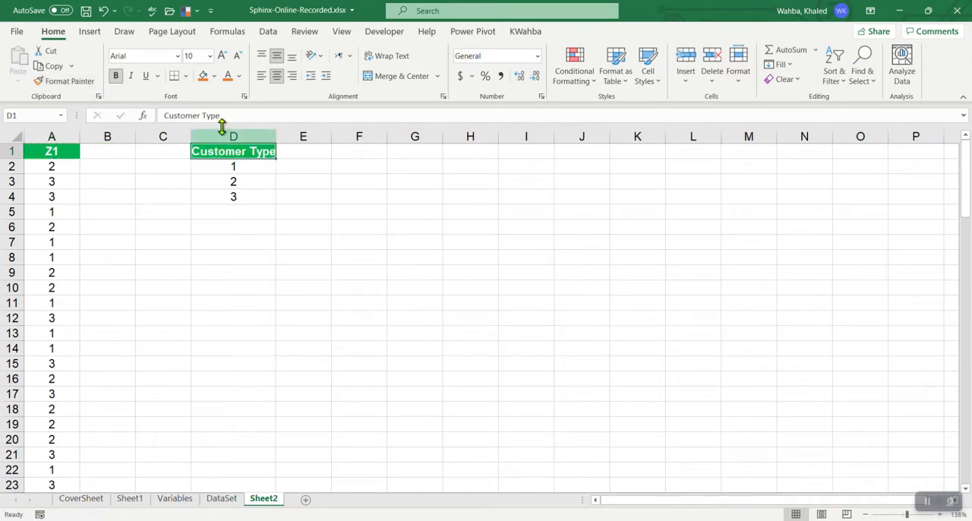
Change the D1 heading to "Z1 Customer Type" and widen column D so the text fits
left_click(163, 116)
type("Z1")
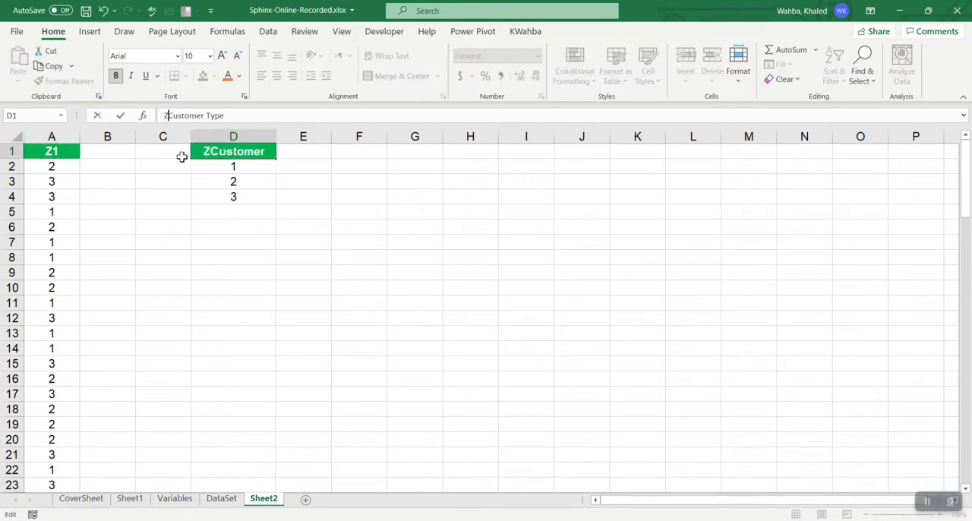
key("Return")
key("Up")
left_click_drag(275, 136, 305, 137)
left_click_drag(282, 168, 284, 198)
Widen column E and enter the heading "Count" in E1
left_click_drag(363, 143, 417, 137)
left_click(337, 151)
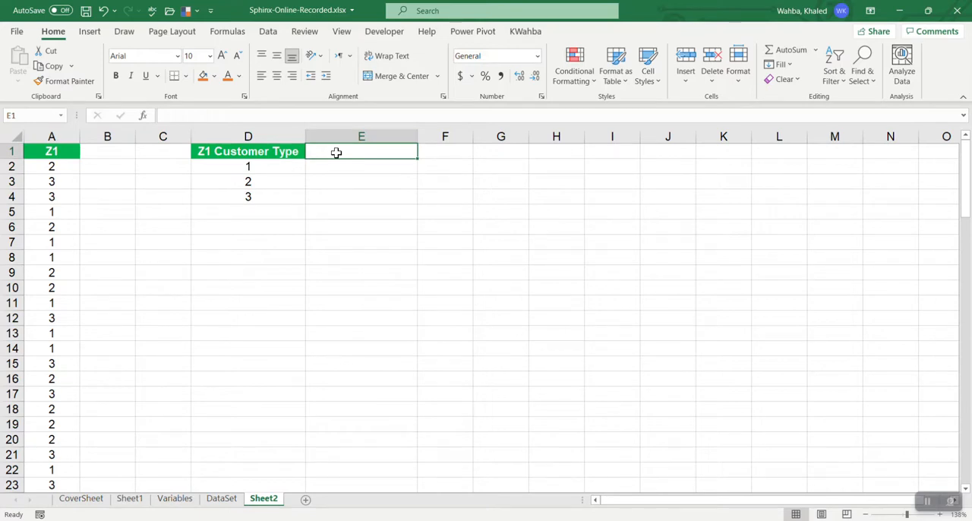
type("Cou")
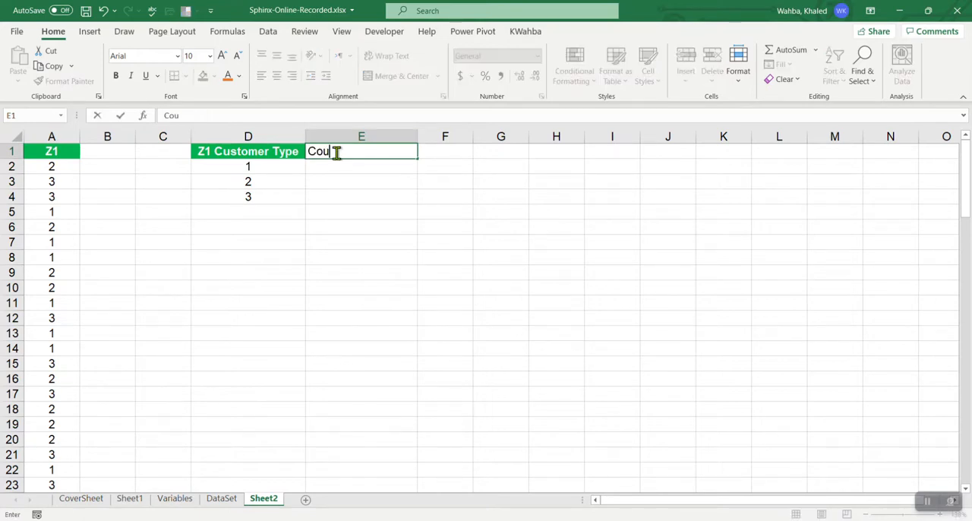
key("Return")
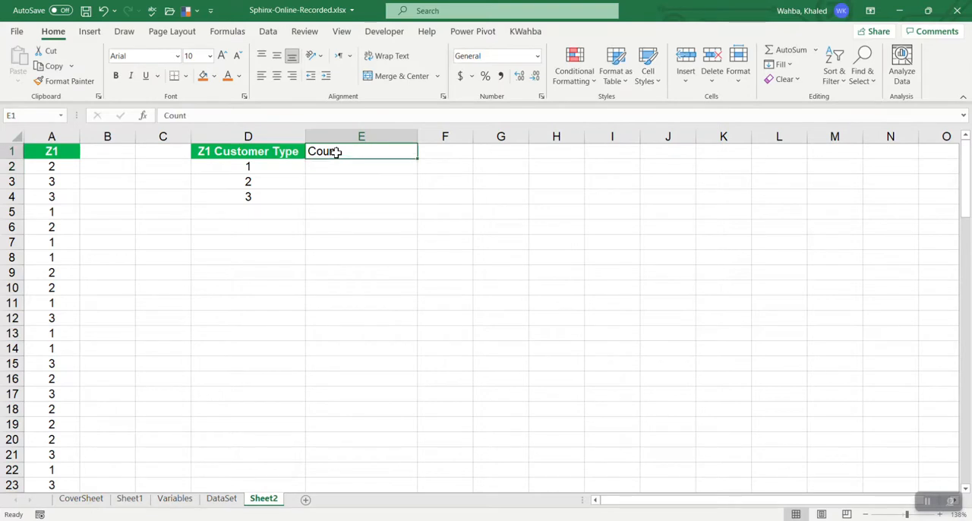
Copy the green header formatting of Z1 Customer Type in D1 onto the Count heading in E1
left_click(248, 151)
left_click(75, 82)
left_click(325, 151)
left_click_drag(384, 169, 383, 197)
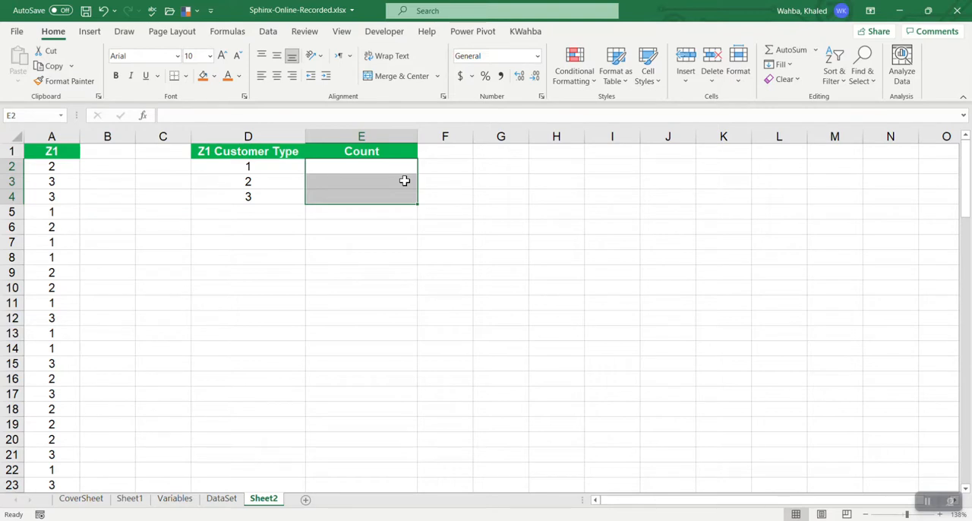
left_click(285, 168)
left_click(283, 183)
left_click(282, 197)
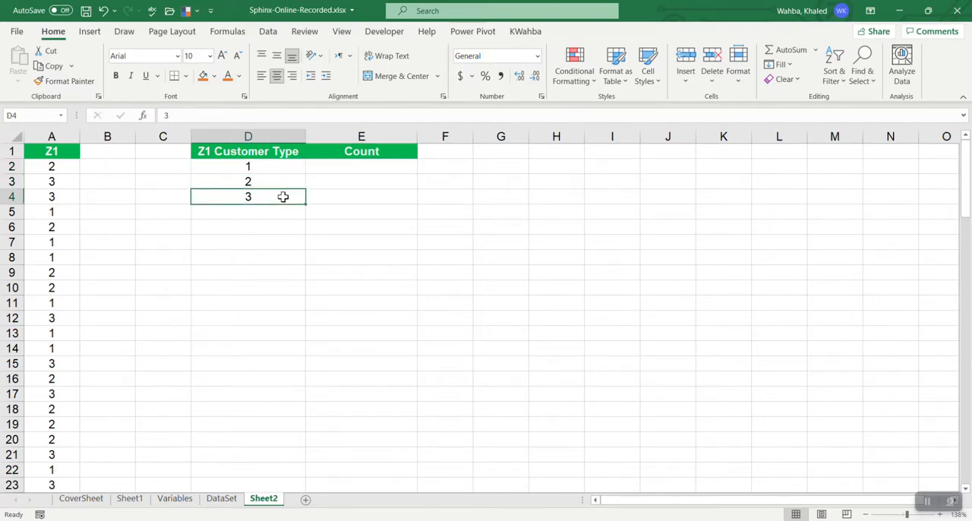
Enter the formula =COUNTIF(A2:A101,D2) in E2 to count the records of customer type 1
left_click(367, 169)
type("=count")
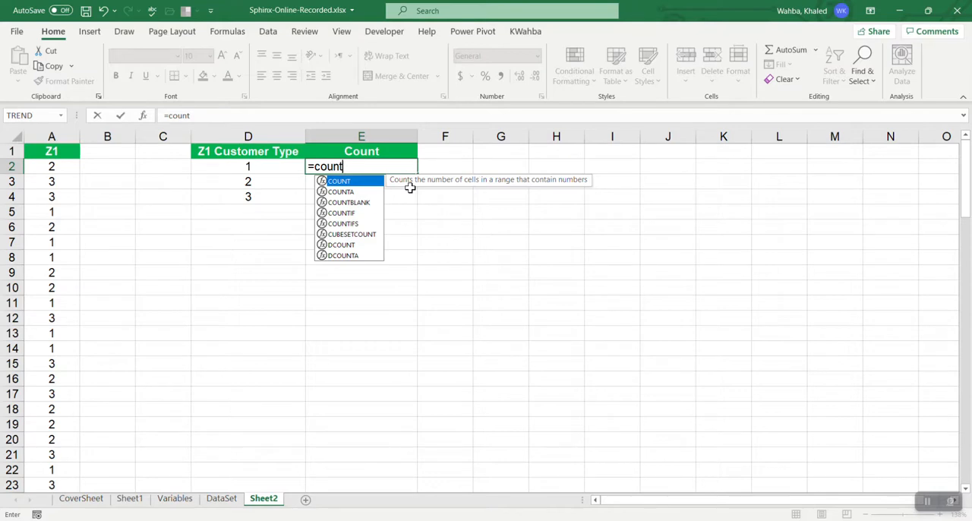
type("if(")
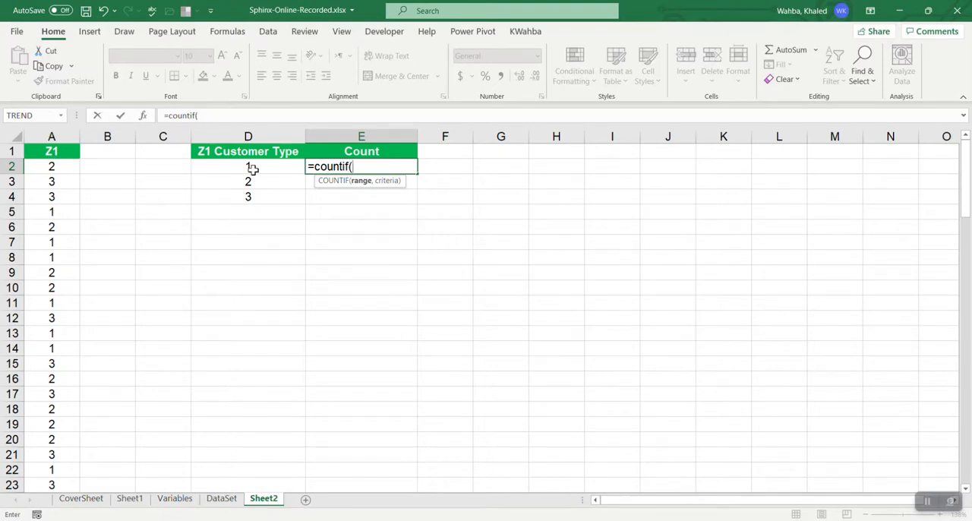
type("A2")
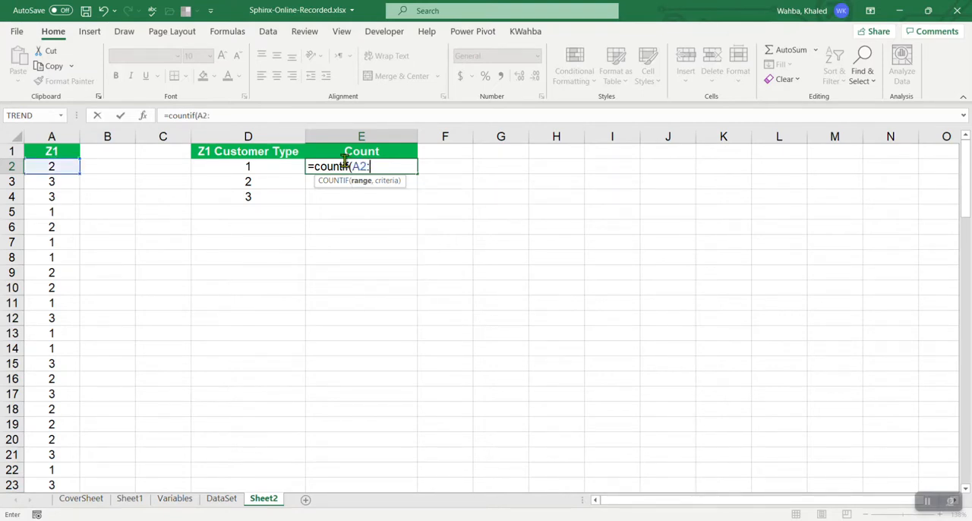
type(":A")
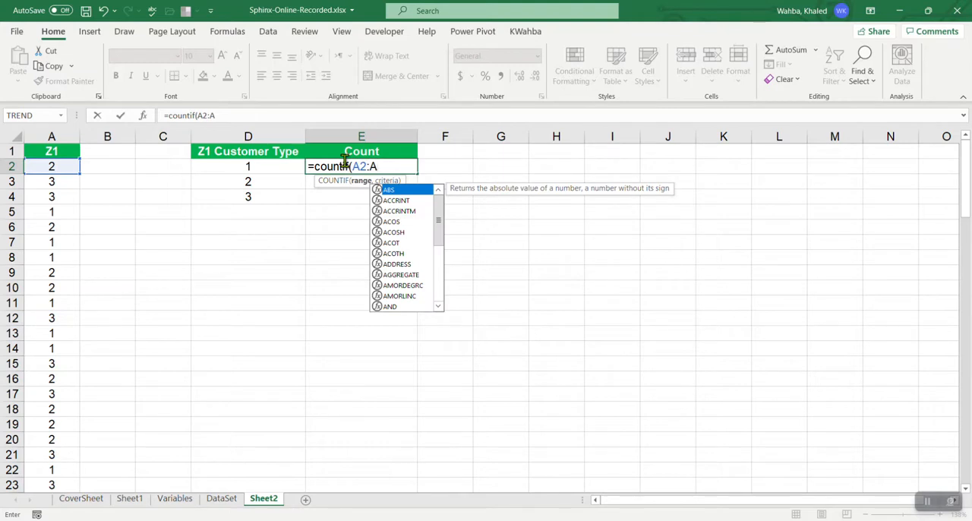
type("101")
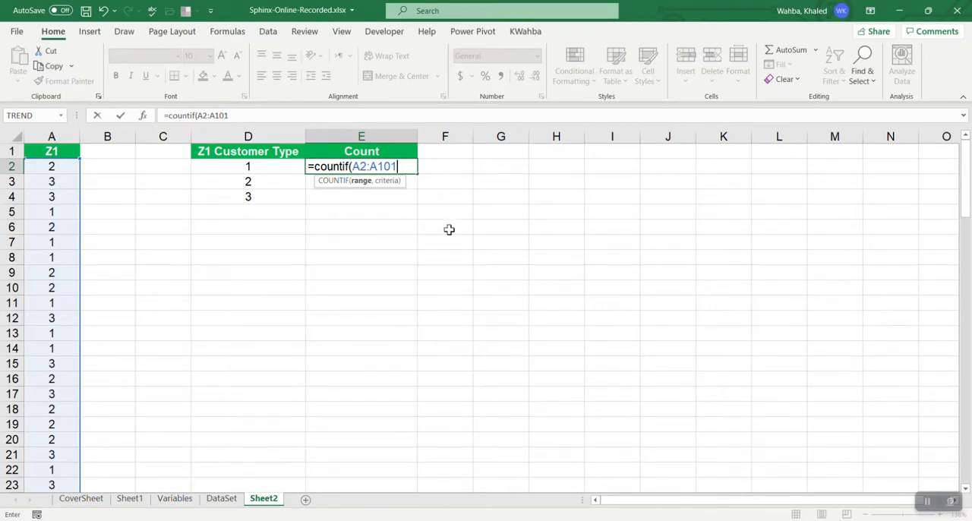
type(",")
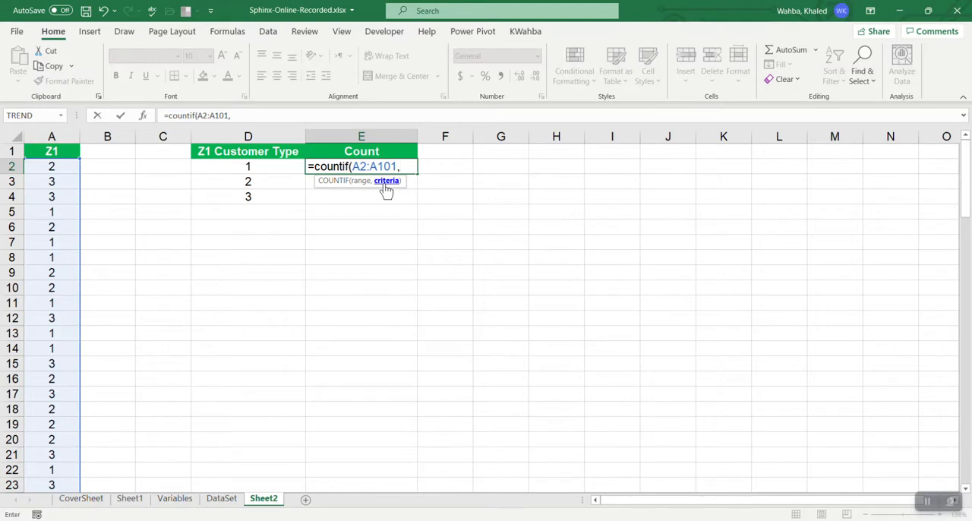
left_click(256, 167)
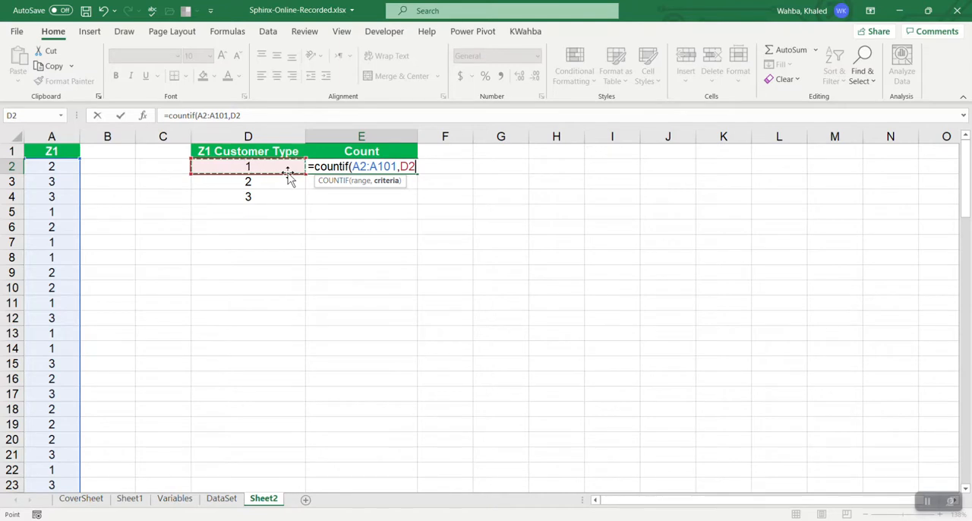
type(")")
key("Return")
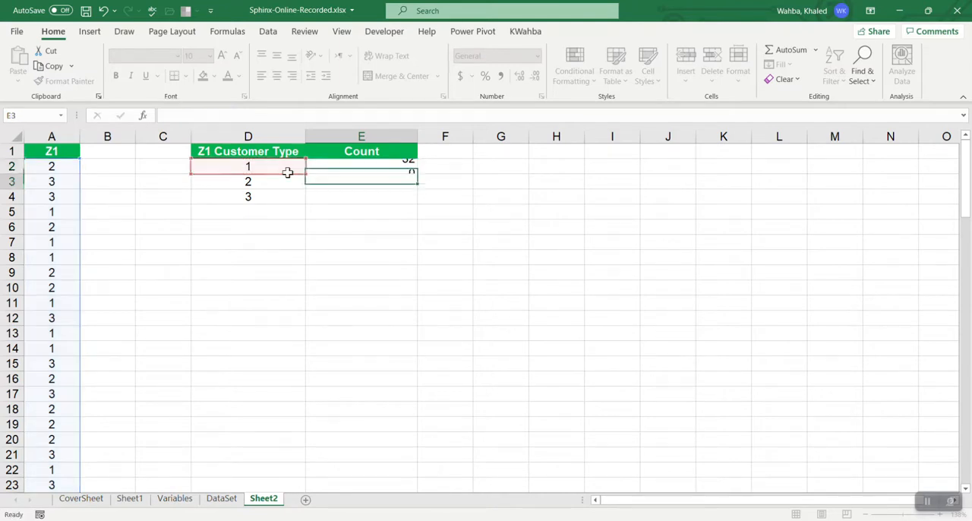
Copy the text of the COUNTIF formula in E2
left_click(404, 167)
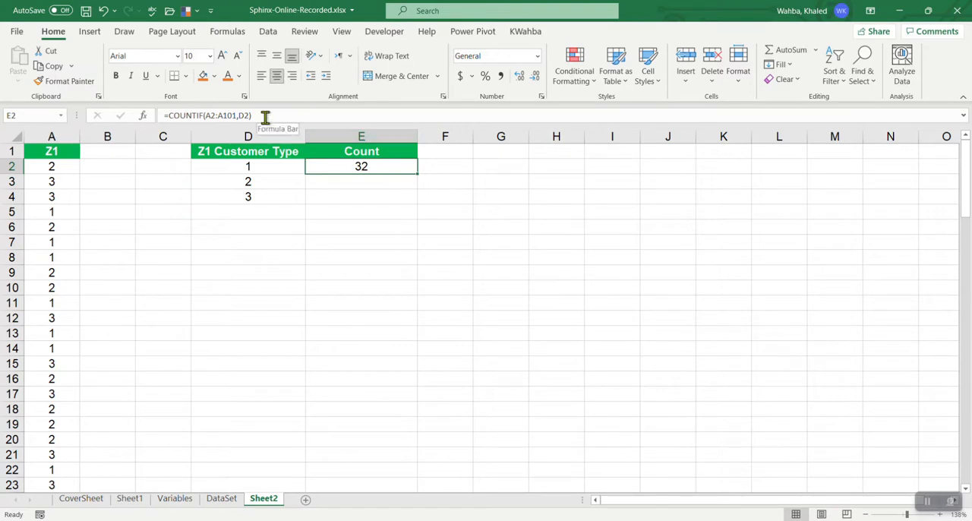
left_click_drag(265, 115, 150, 116)
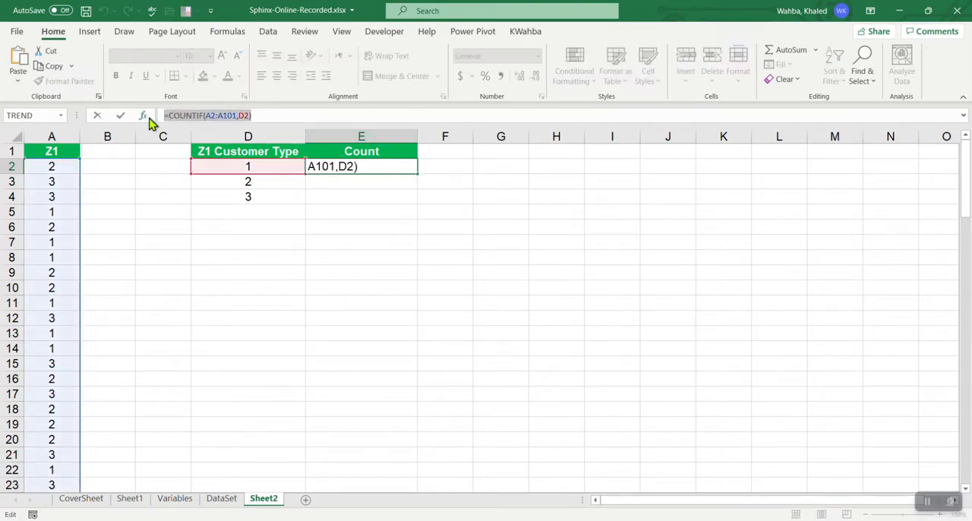
left_click(362, 183)
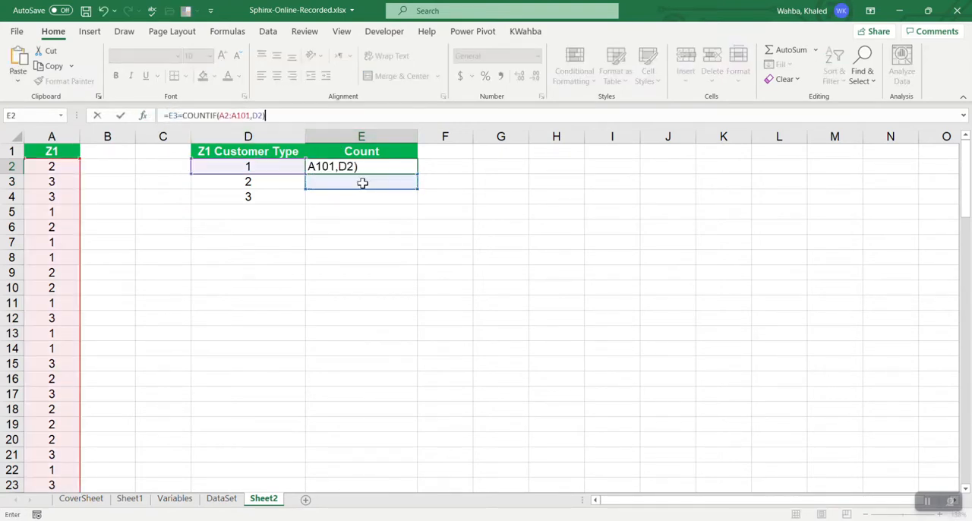
key("Return")
key("Up")
key("ctrl+z")
Paste the copied COUNTIF formula text into E3 and E4
left_click(362, 183)
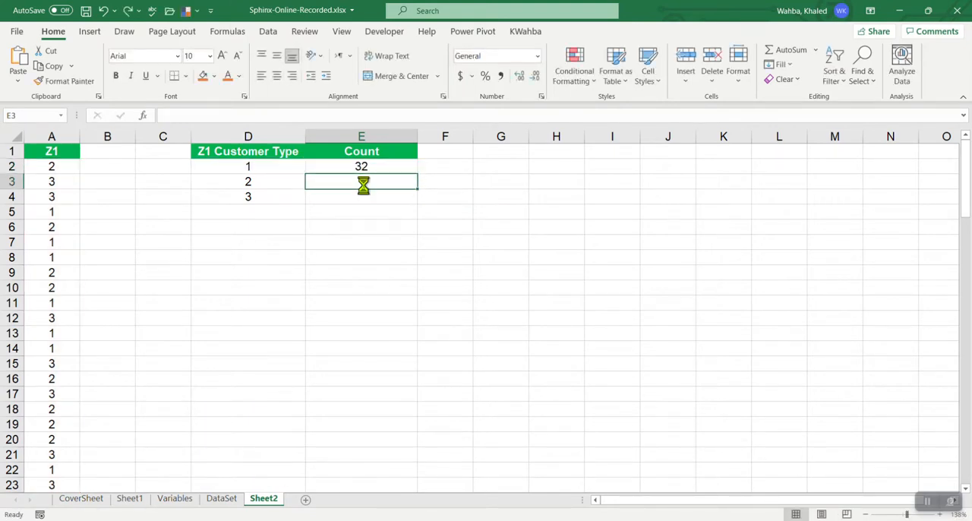
type("=COUNTIF(A3:A102,D3)")
key("Down")
type("32")
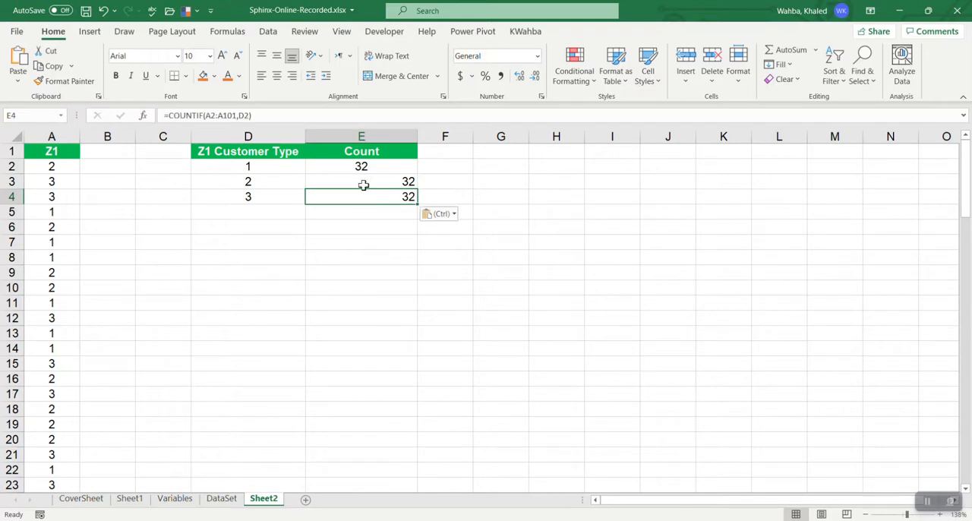
Change the criterion in E3's COUNTIF formula to D3 to count the records of customer type 2
left_click(364, 185)
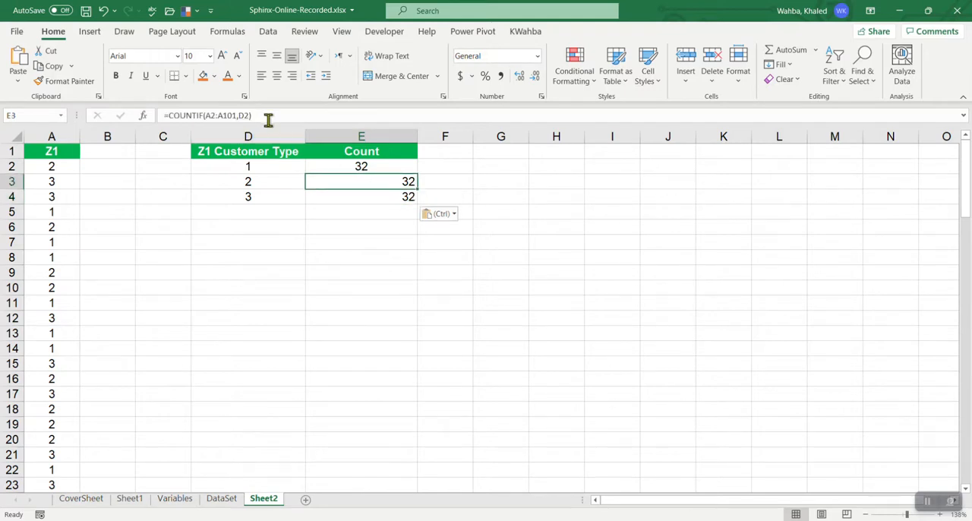
key("Down")
key("Up")
double_click(244, 115)
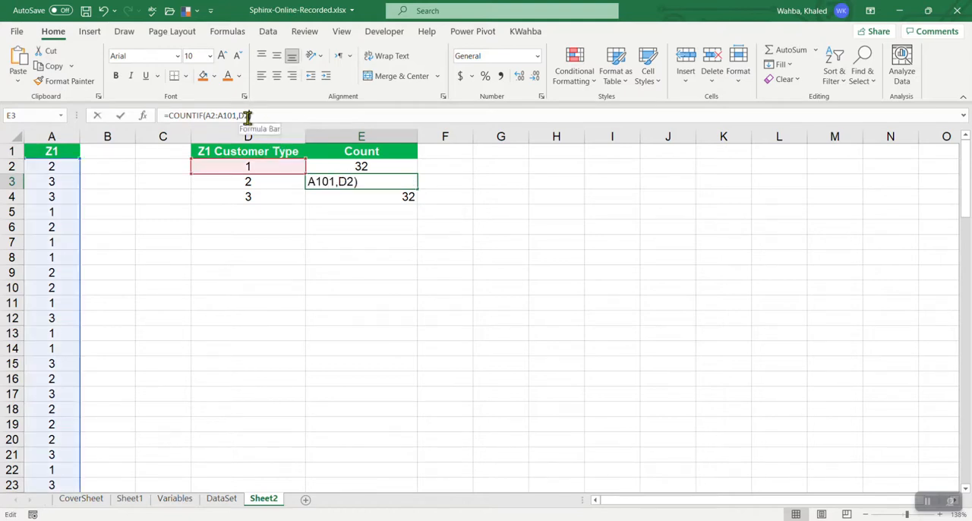
left_click(285, 183)
key("Return")
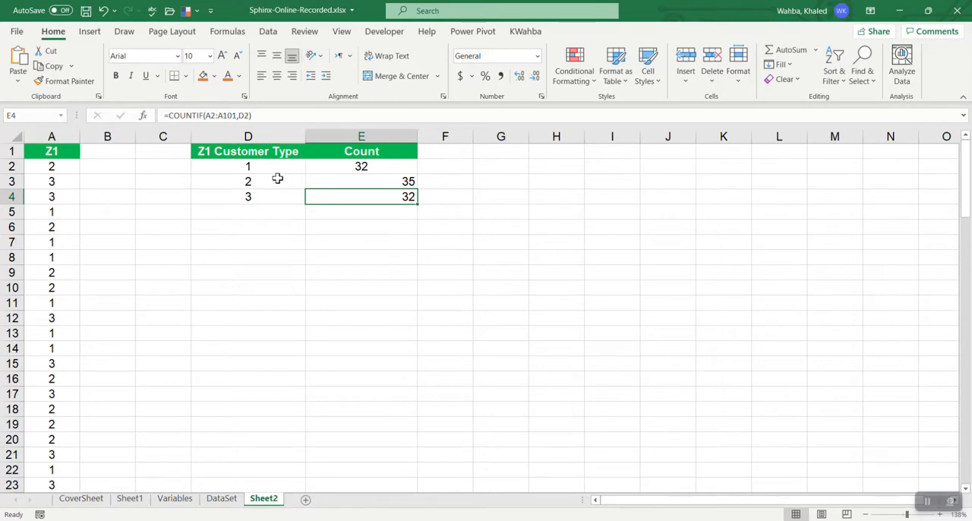
left_click(250, 116)
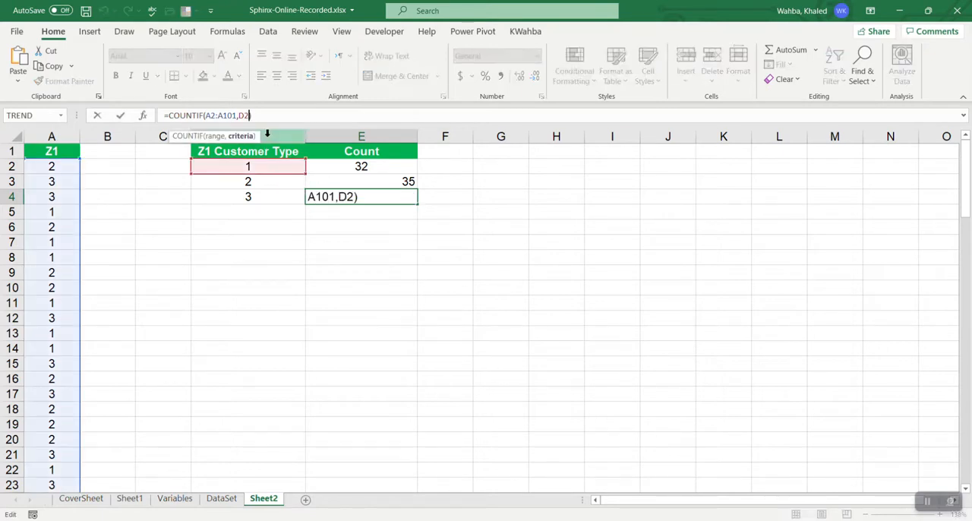
key("BackSpace")
key("BackSpace")
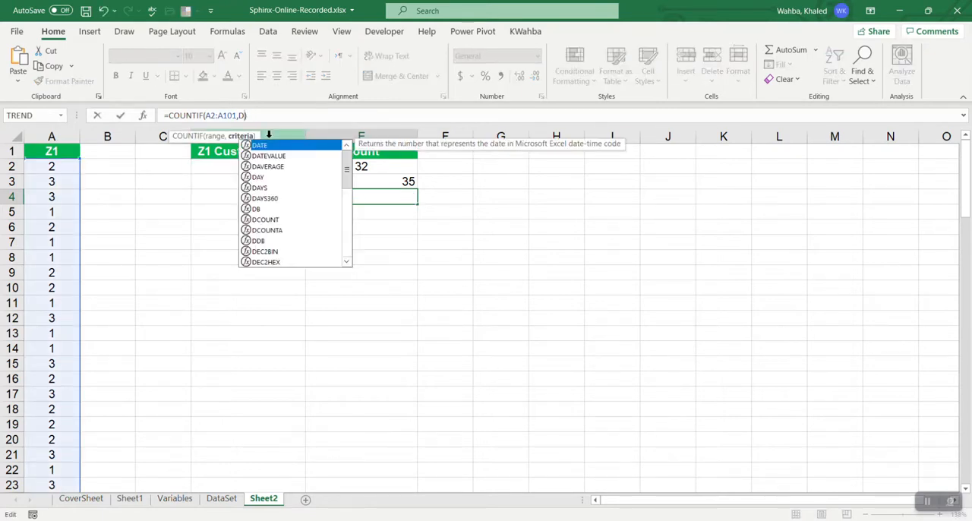
type("3")
key("Return")
key("Up")
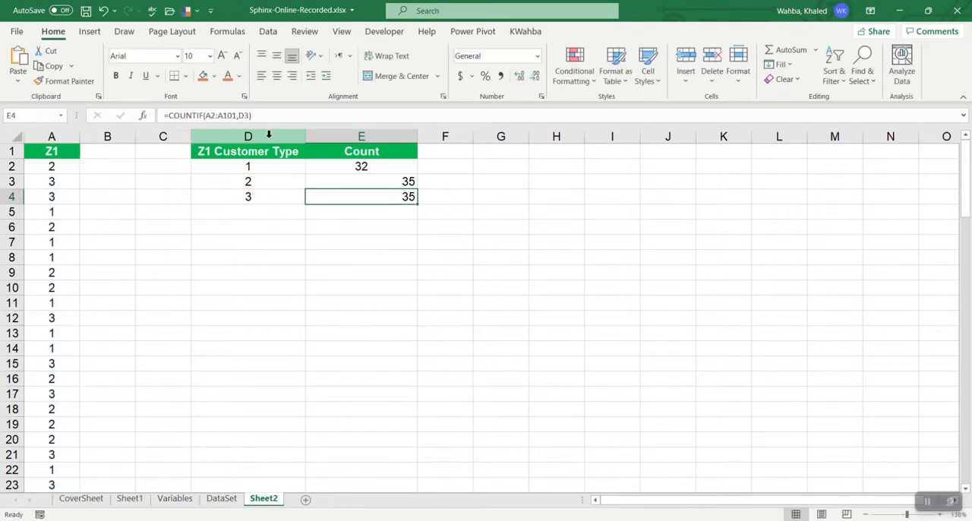
Change the criterion in E4's COUNTIF formula to D4 to count the records of customer type 3
left_click(247, 115)
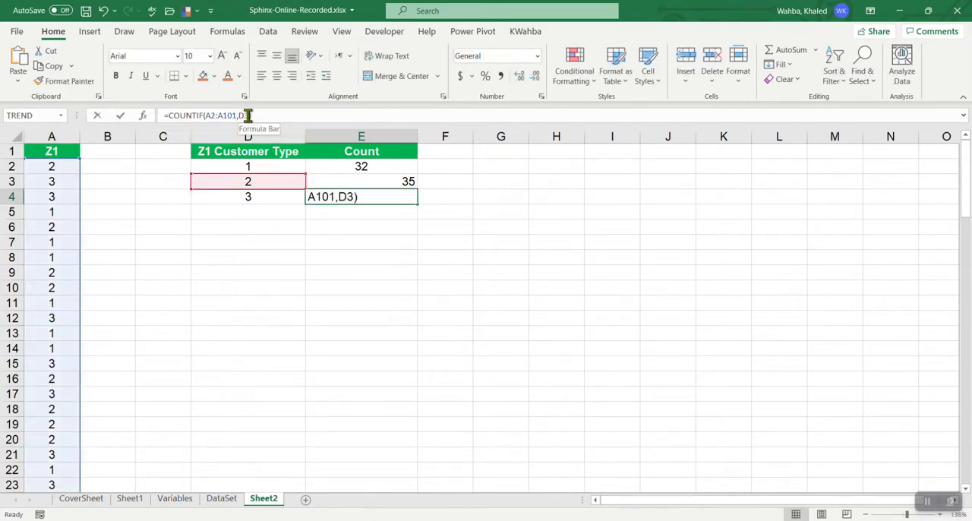
key("BackSpace")
key("BackSpace")
type("4)")
key("Return")
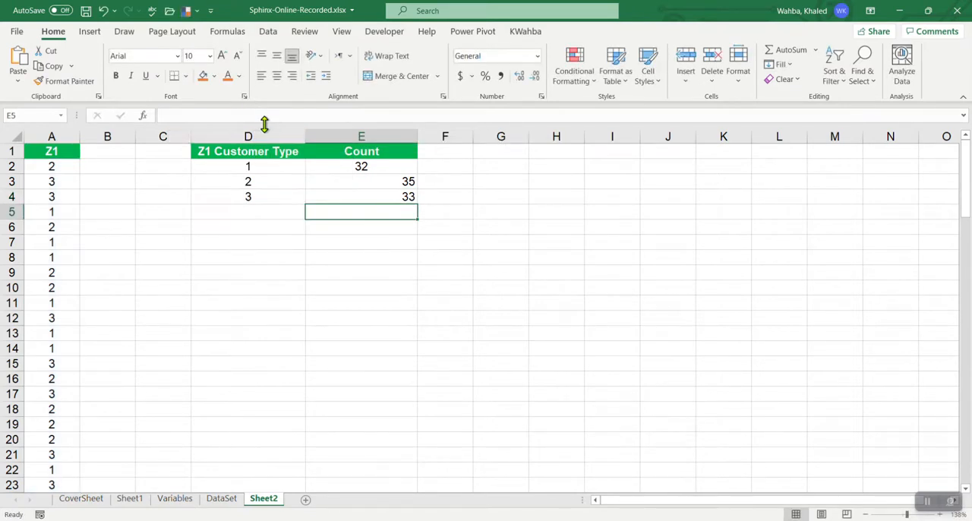
Enter the formula =SUM(E2:E4) in E5 to total the counts
type("=sum(")
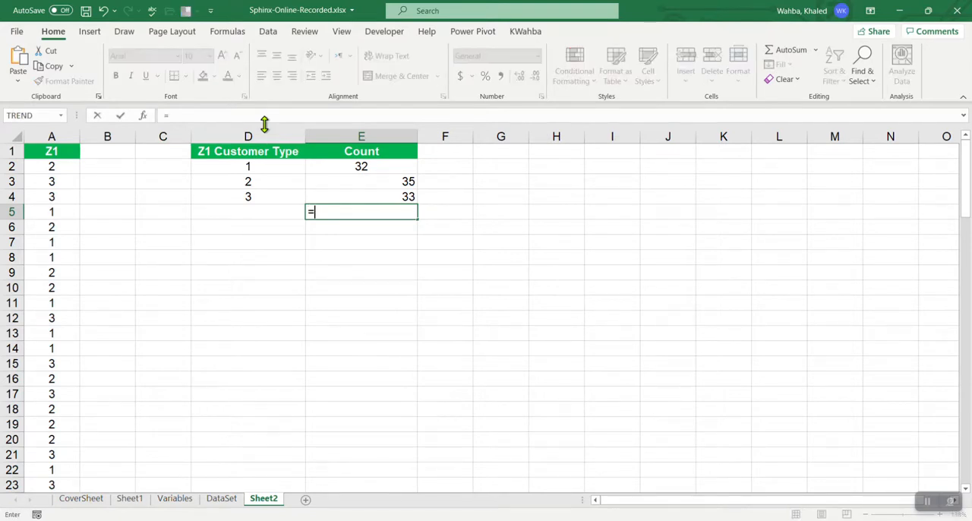
key("Up")
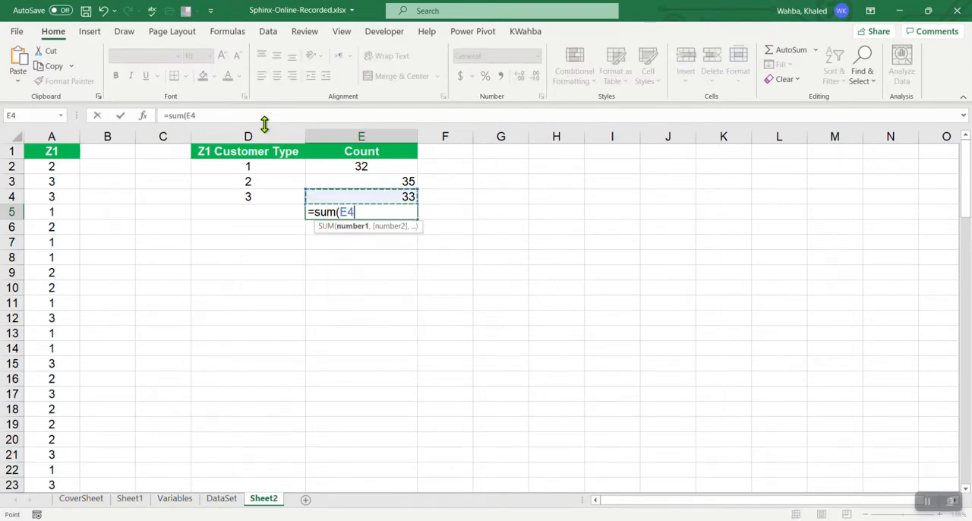
key("shift+Up")
key("shift+Up")
key("Return")
key("Up")
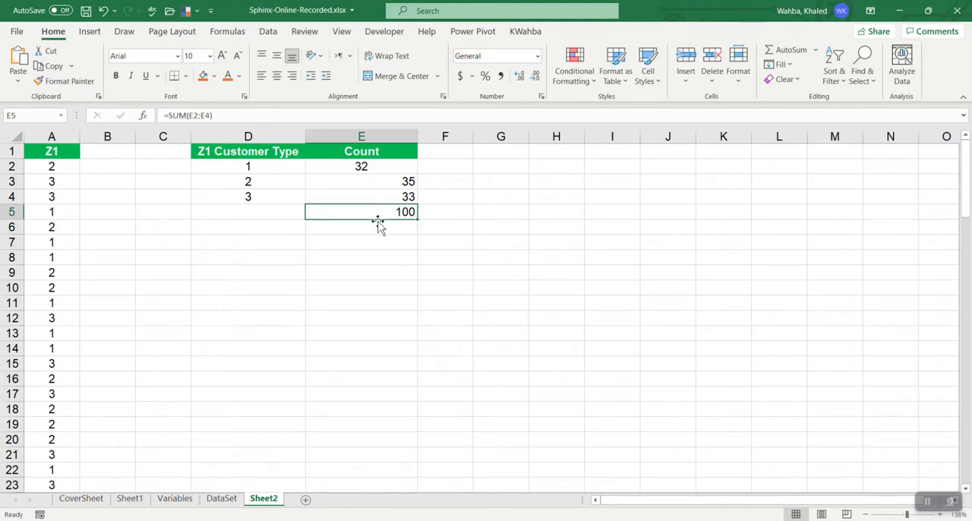
Enter the label "Total" in D5 beside the summed count
left_click(300, 213)
type("Total")
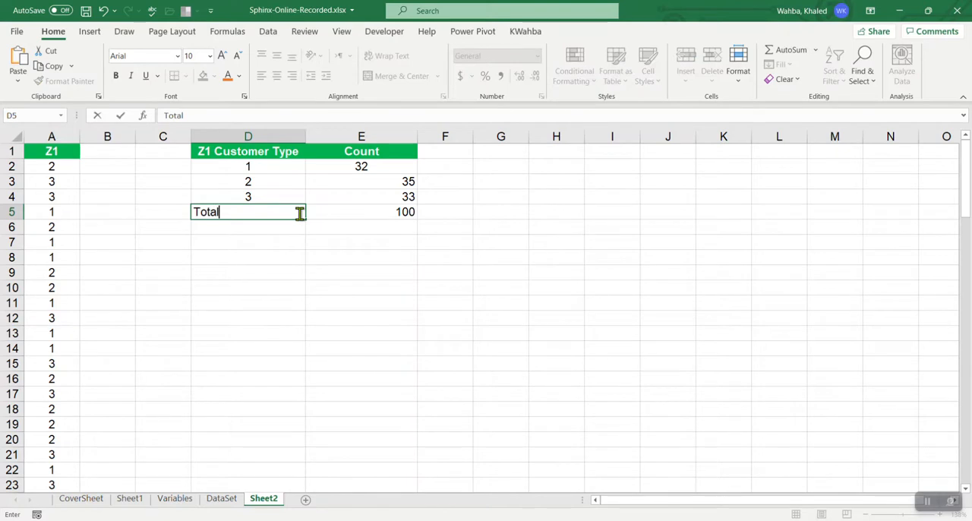
key("Return")
Give the total row D5:E5 a light gold fill and center its contents
left_click(299, 214)
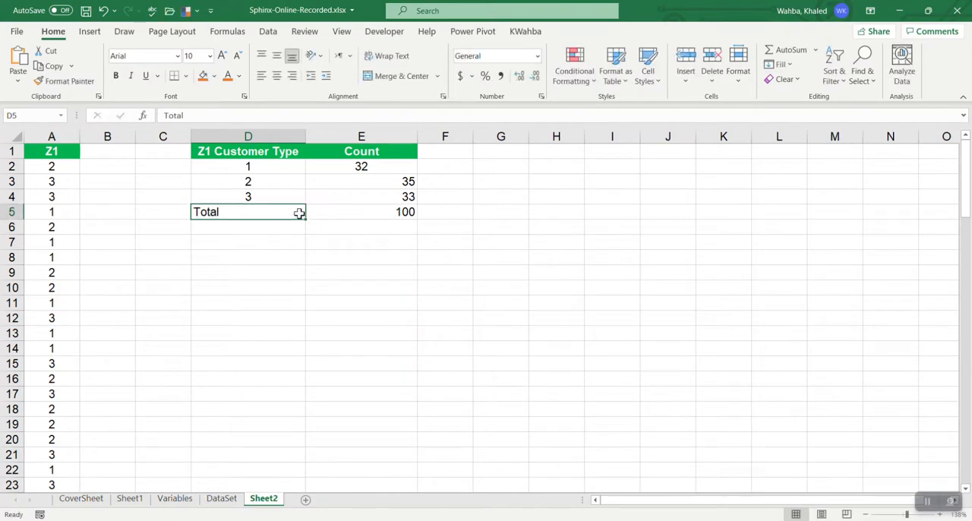
key("shift+Right")
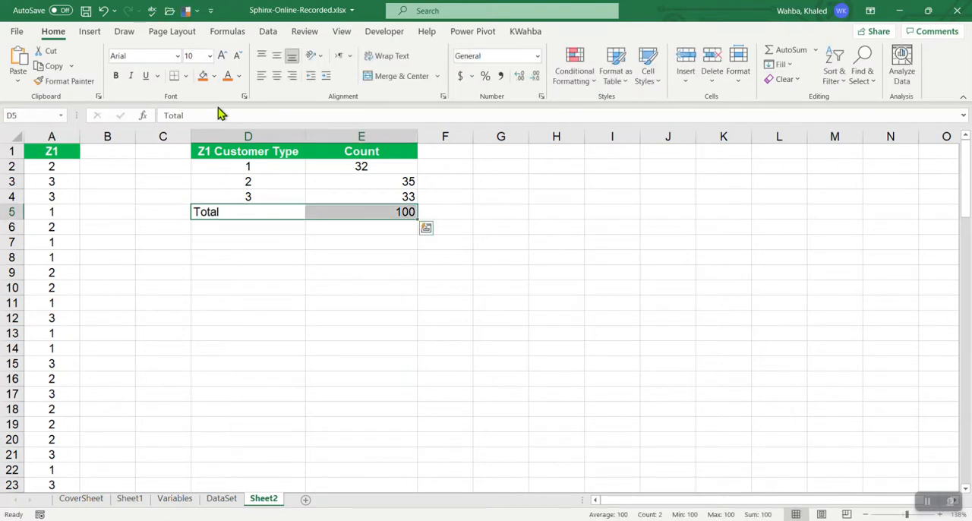
left_click(215, 76)
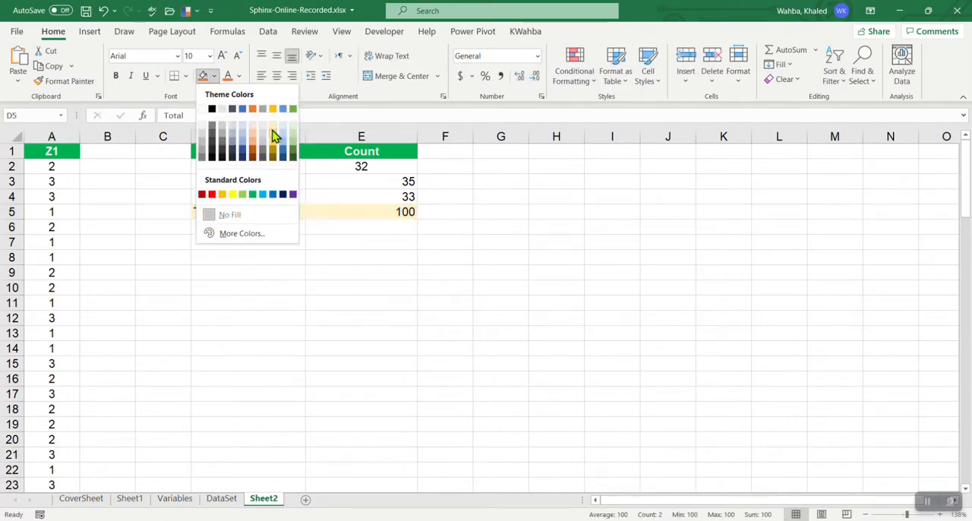
left_click(272, 131)
left_click(279, 81)
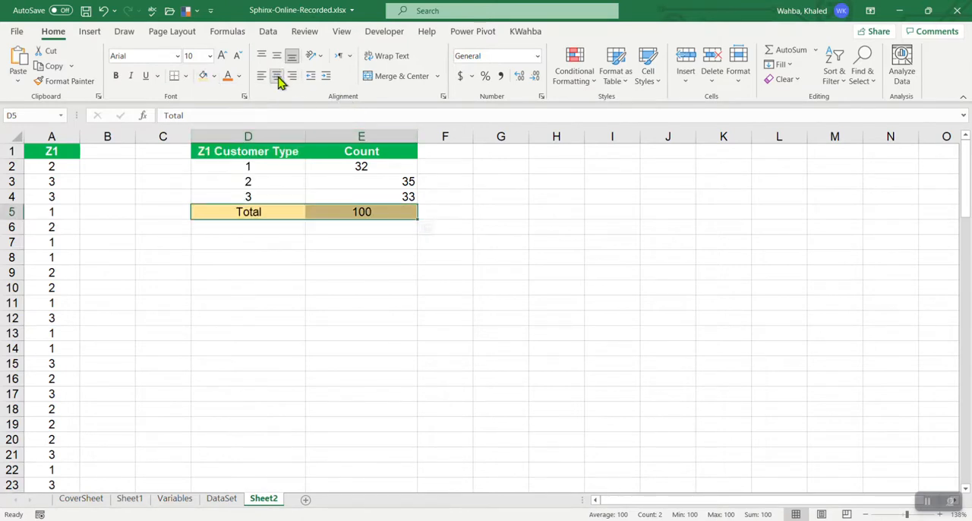
Center the counts in E2:E4
left_click_drag(378, 168, 382, 196)
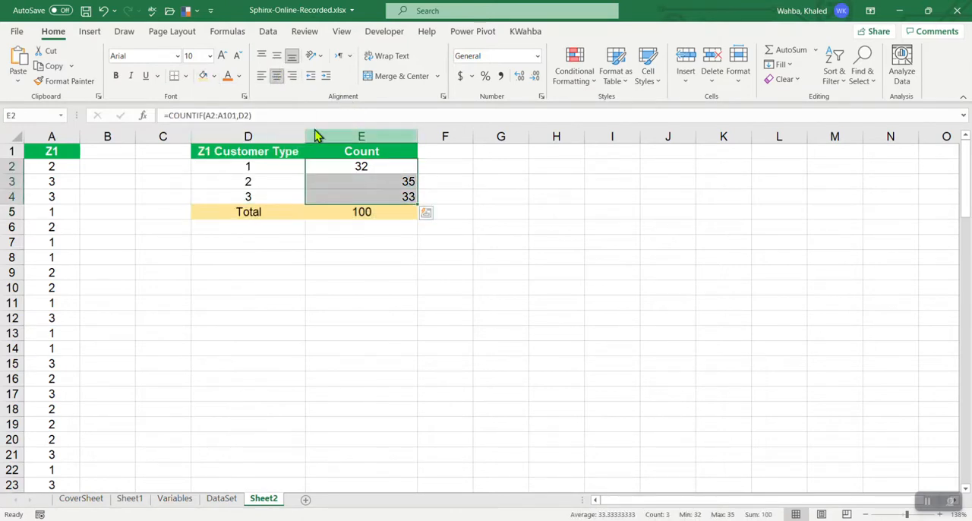
left_click(278, 79)
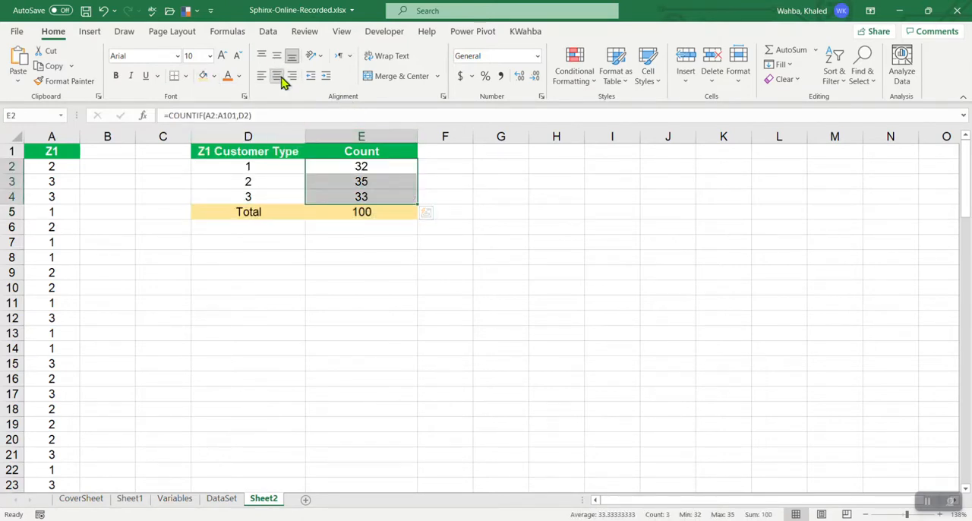
left_click(391, 181)
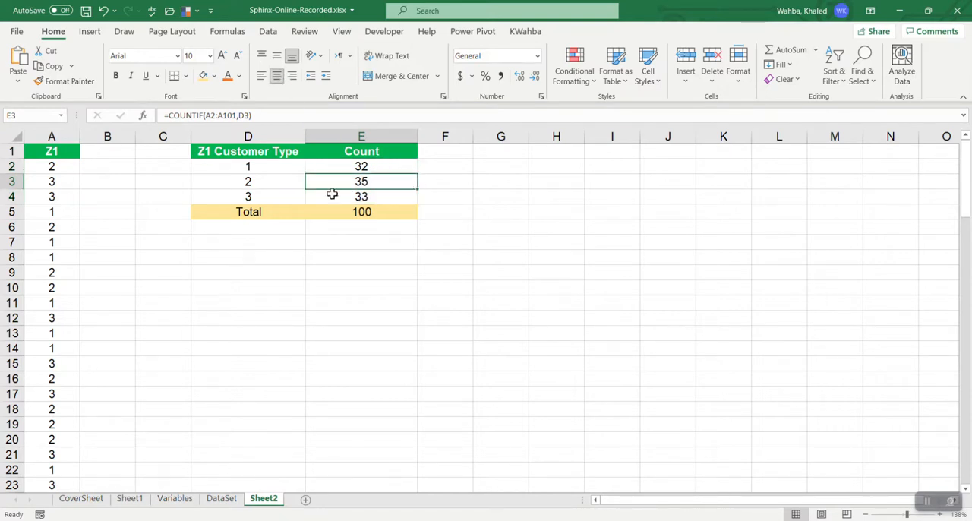
Insert a 2-D Clustered Column chart from the Count heading and counts in E1:E4
left_click_drag(371, 153, 381, 199)
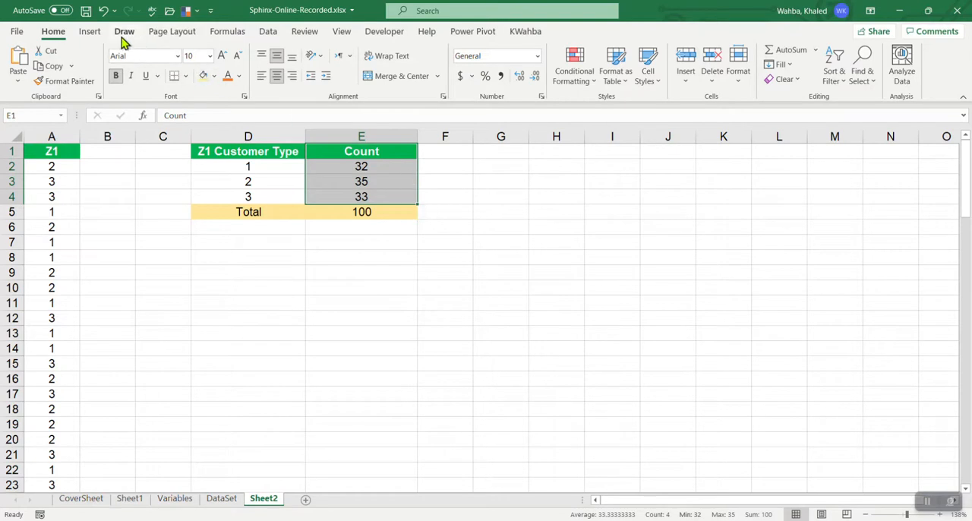
left_click(94, 33)
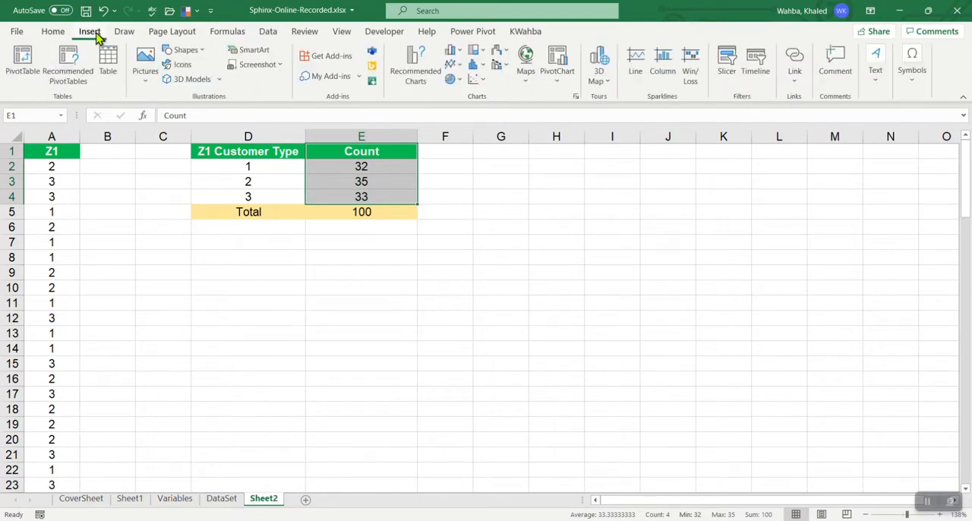
left_click(452, 54)
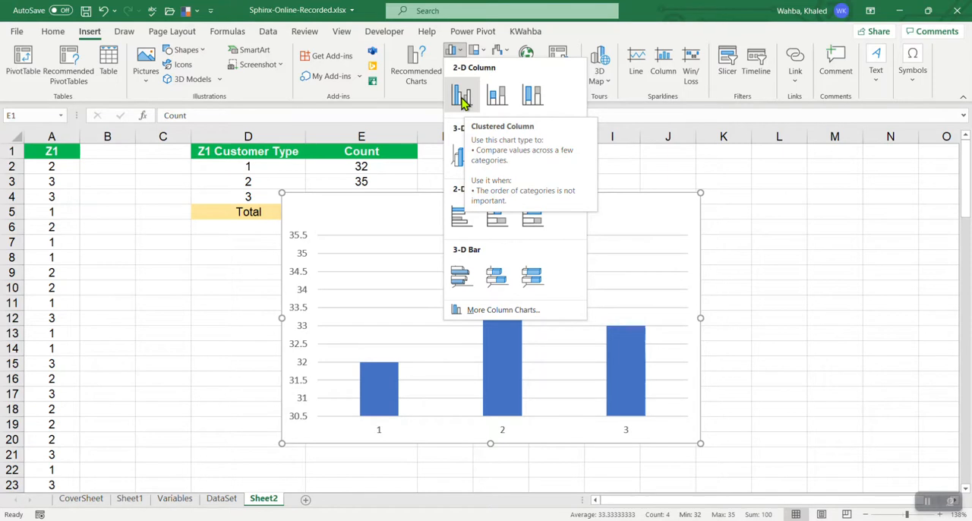
left_click(463, 100)
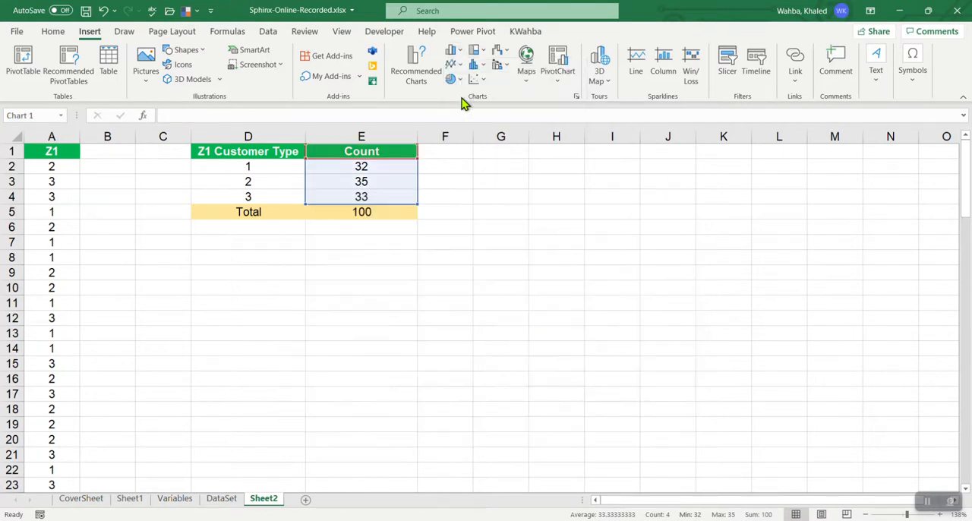
Shrink the column chart and place it directly below the frequency table, starting at column D
left_click_drag(547, 198, 458, 232)
left_click_drag(614, 228, 494, 266)
left_click_drag(390, 274, 386, 231)
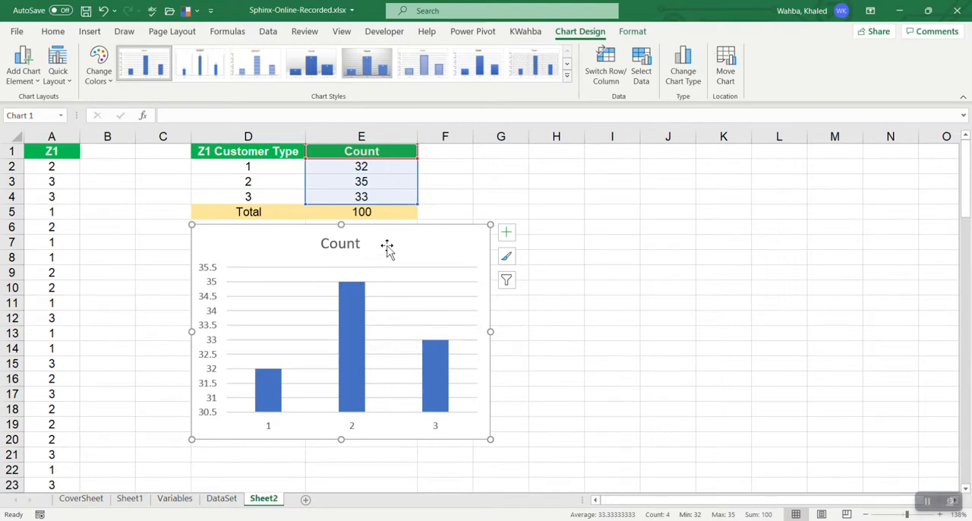
Duplicate the column chart beside the original and change the copy's chart type to Clustered Bar
left_click_drag(388, 247, 678, 233)
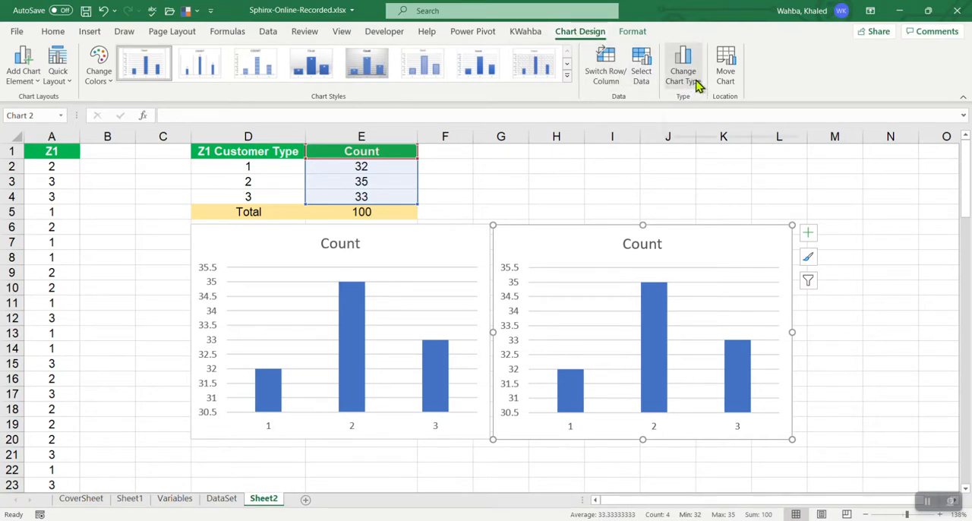
right_click(738, 244)
key("Escape")
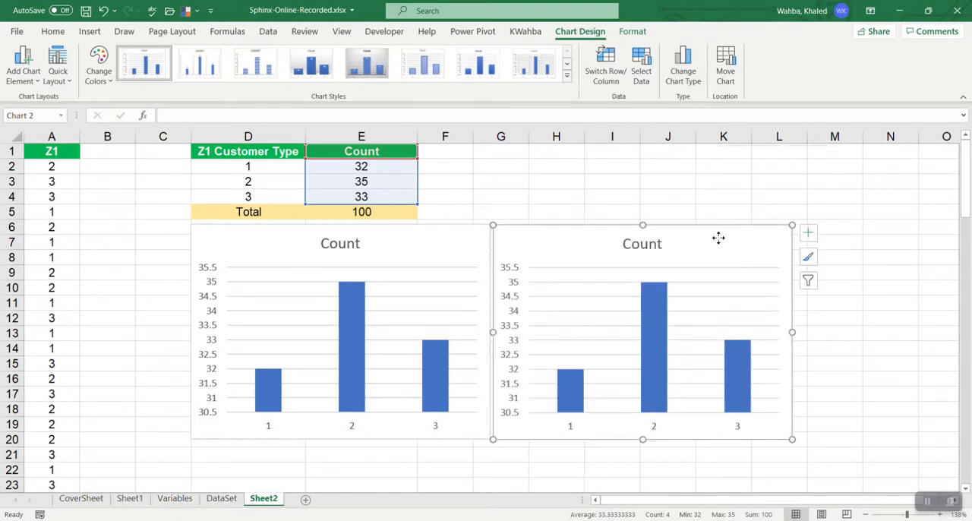
right_click(720, 241)
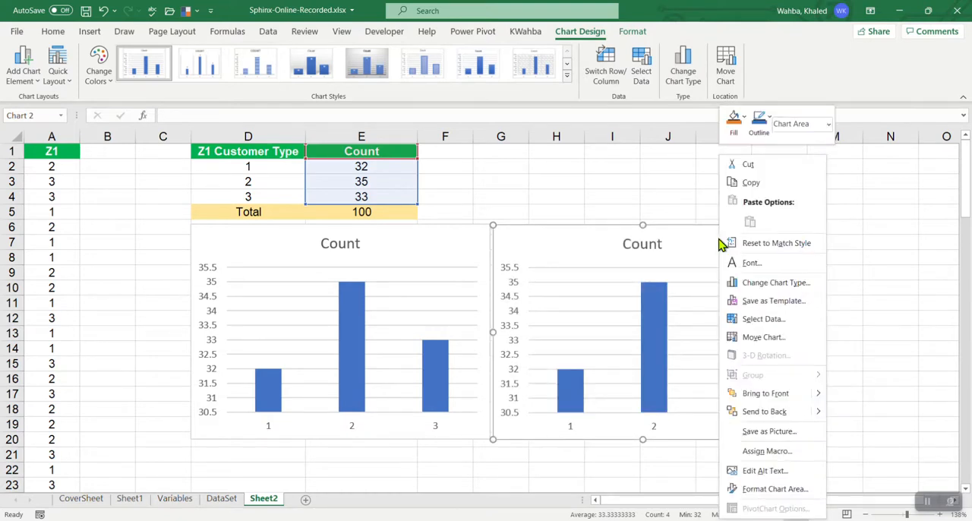
left_click(777, 283)
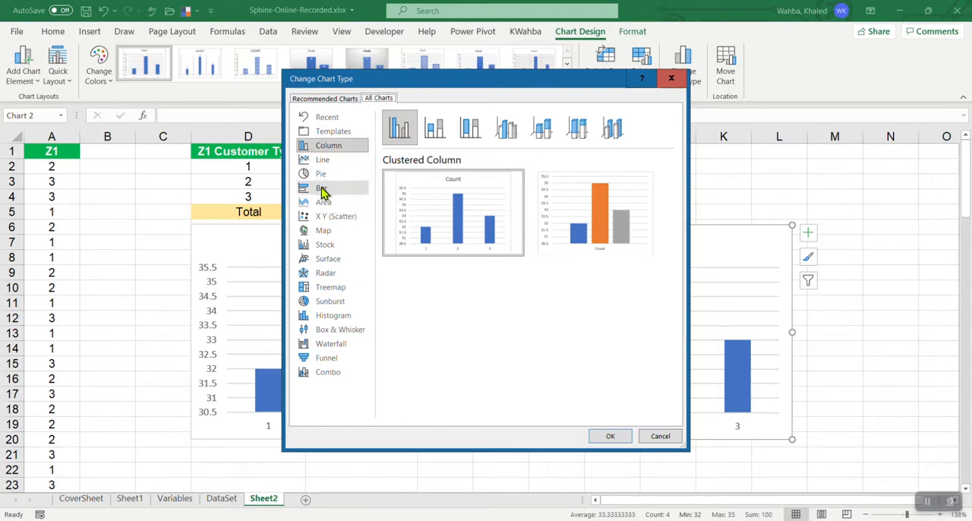
left_click(324, 190)
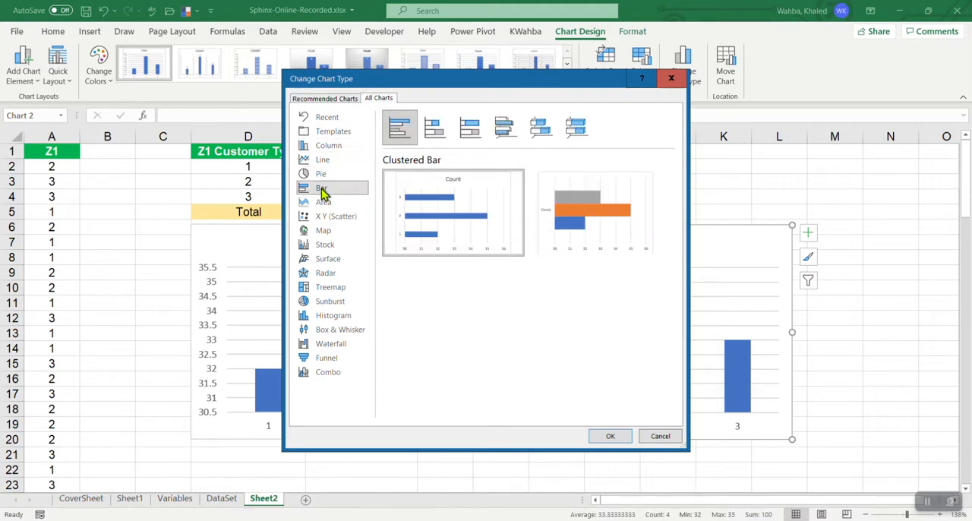
mouse_move(443, 217)
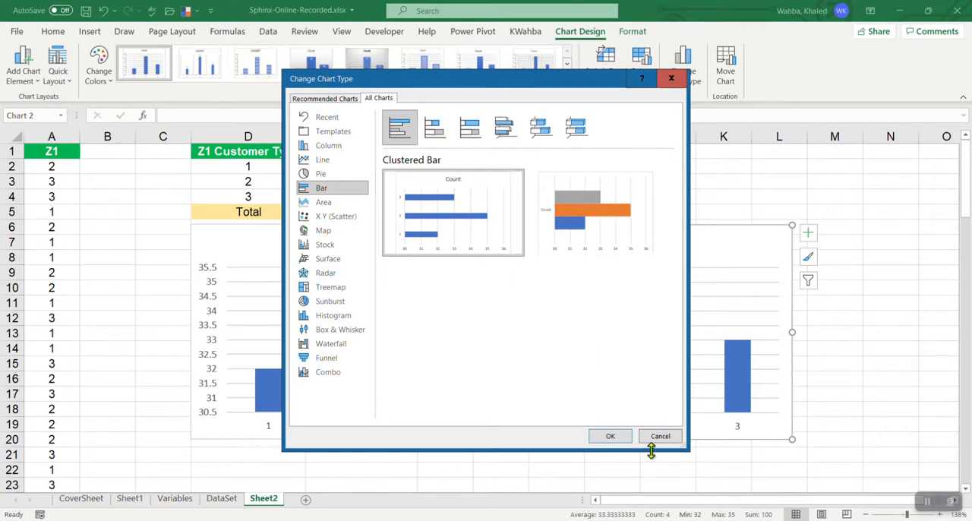
mouse_move(618, 241)
left_click(616, 436)
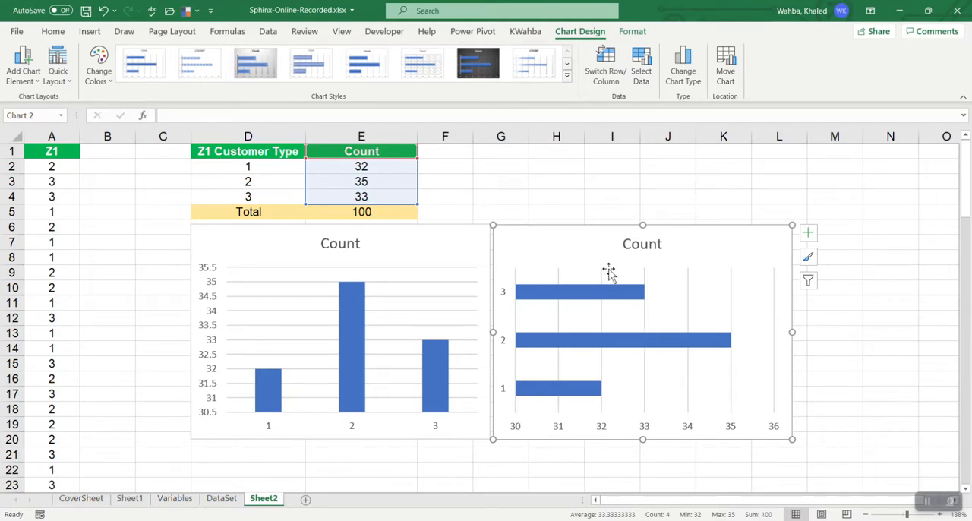
Duplicate the column chart and place the copy beside the bar chart, on the side away from the original and level with it
left_click(445, 234)
double_click(431, 235)
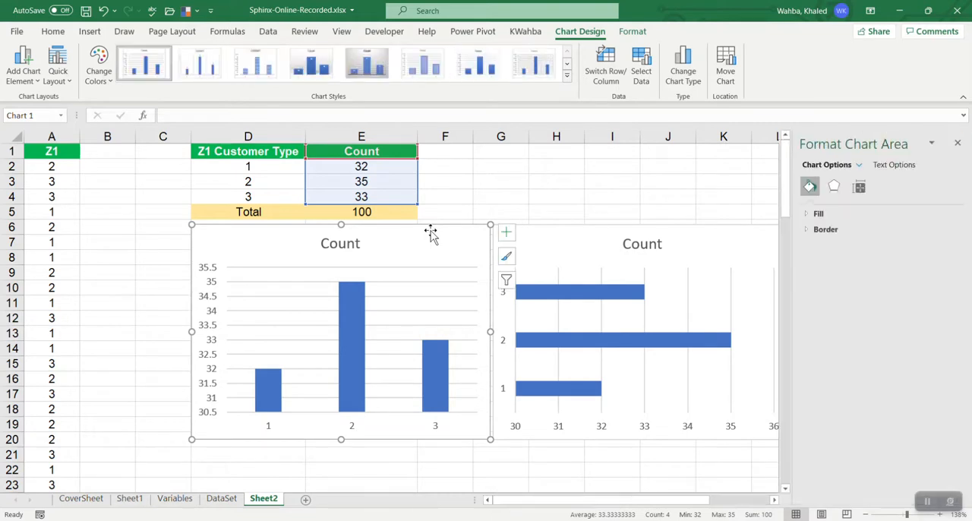
key("ctrl+d")
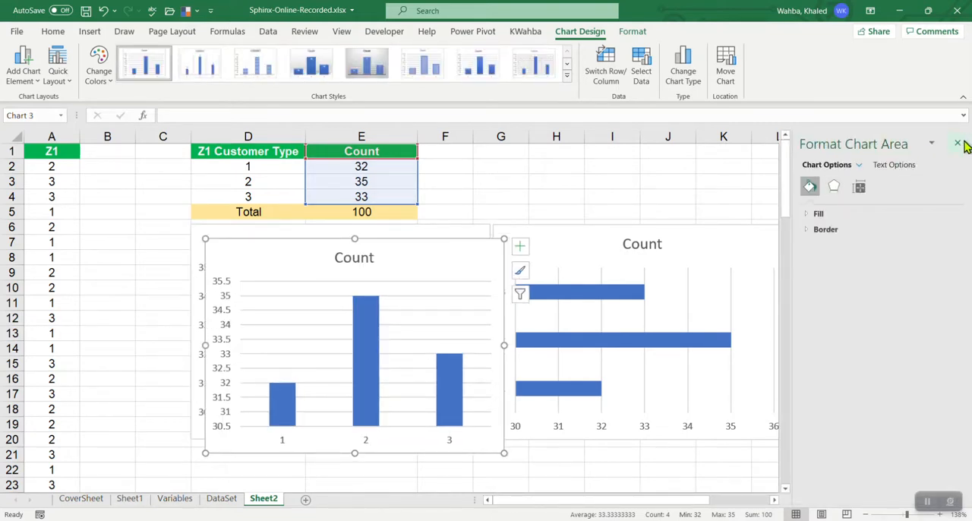
left_click(958, 143)
left_click_drag(485, 244, 902, 260)
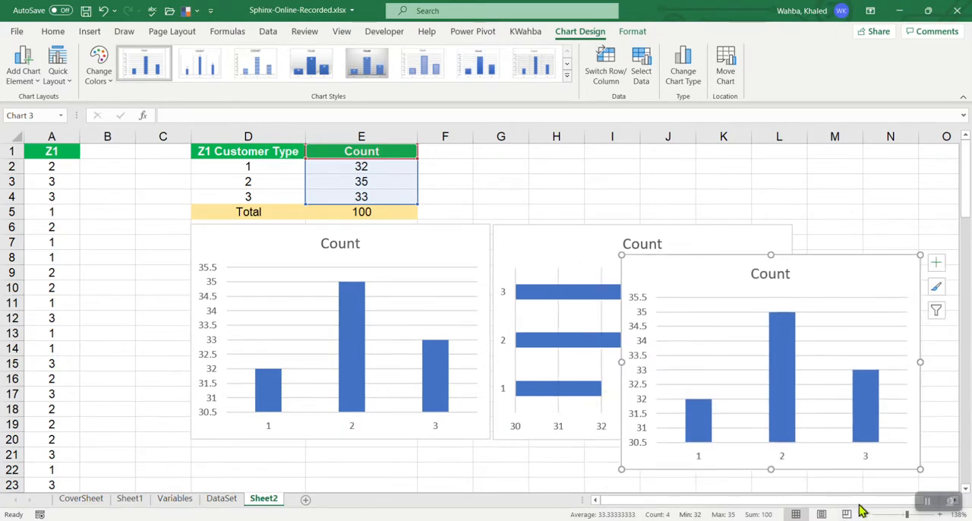
left_click_drag(864, 502, 901, 495)
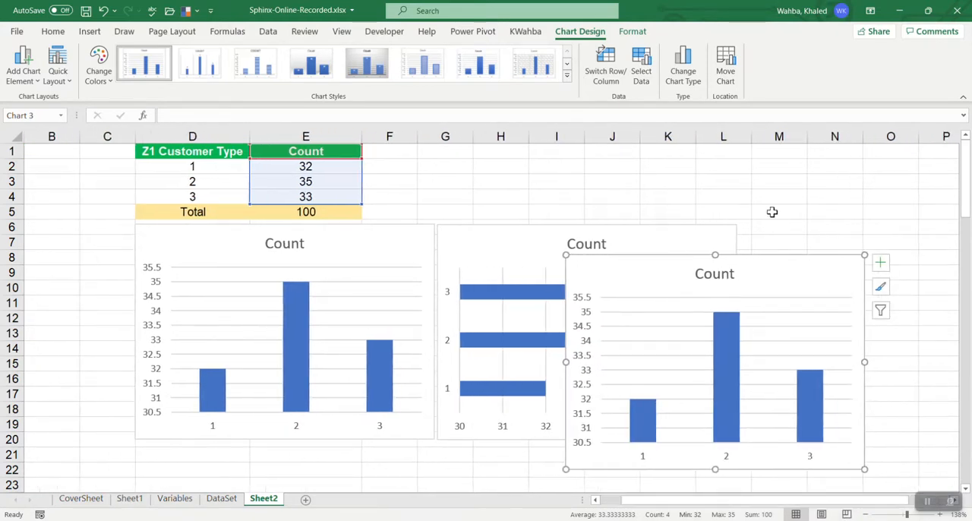
left_click_drag(762, 263, 866, 241)
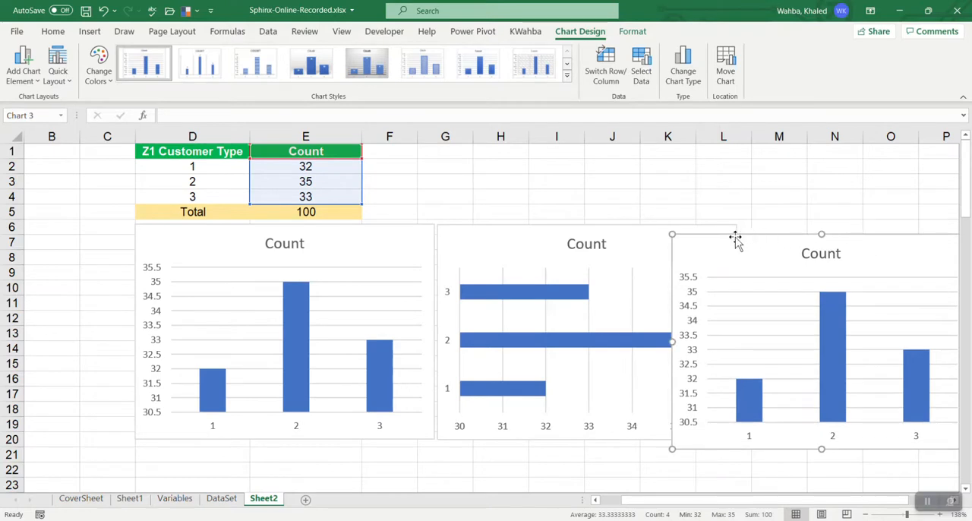
left_click_drag(695, 250, 759, 233)
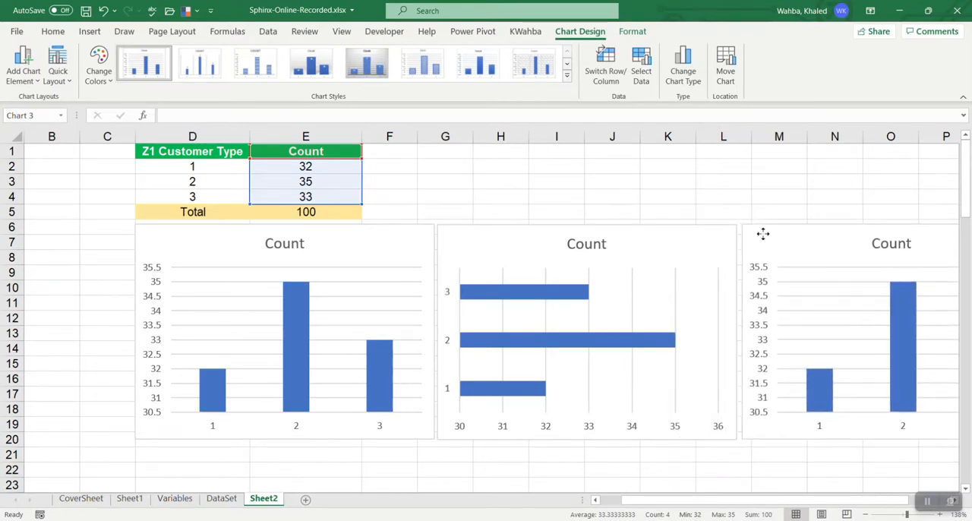
Change the new column chart copy's chart type to Pie
left_click_drag(879, 503, 911, 497)
right_click(767, 249)
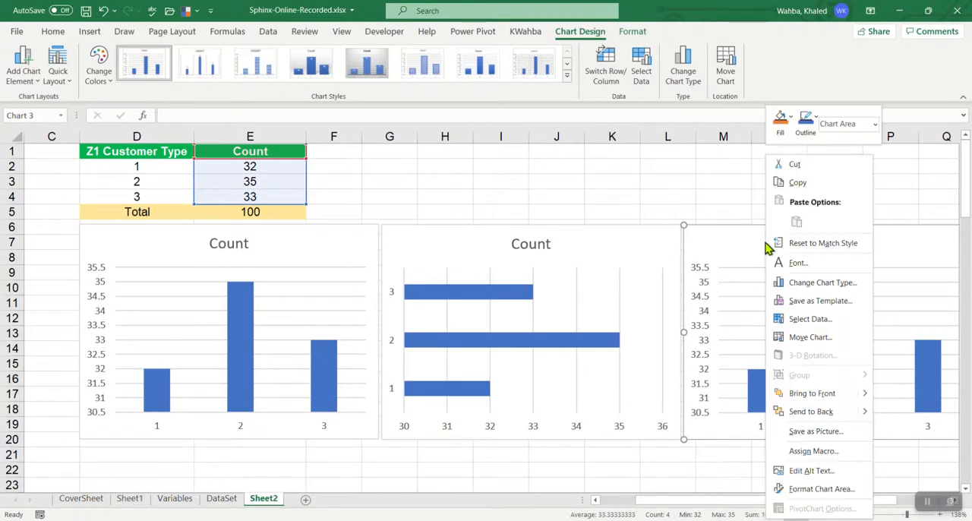
left_click(813, 284)
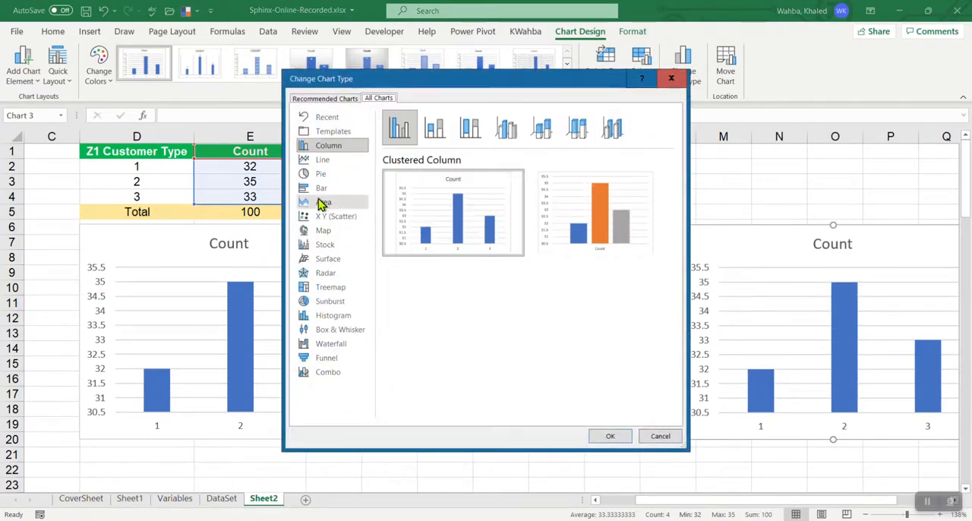
left_click(320, 174)
mouse_move(419, 220)
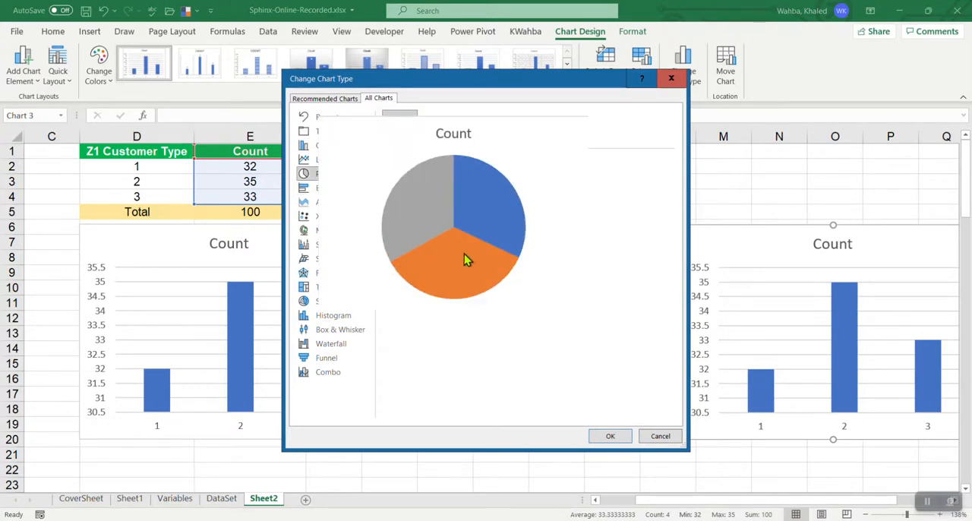
left_click(612, 436)
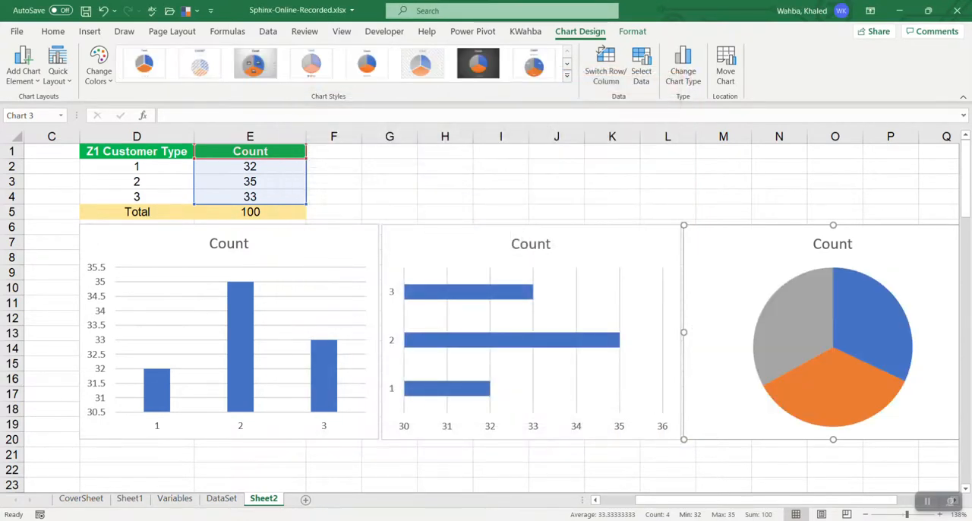
Add a legend to the pie chart and show its data labels as data callouts
left_click_drag(868, 502, 903, 503)
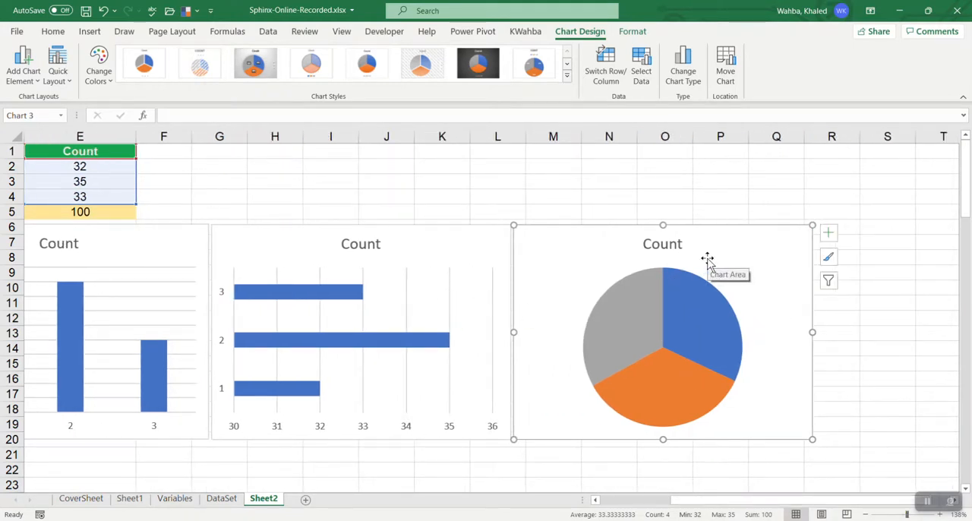
left_click(830, 235)
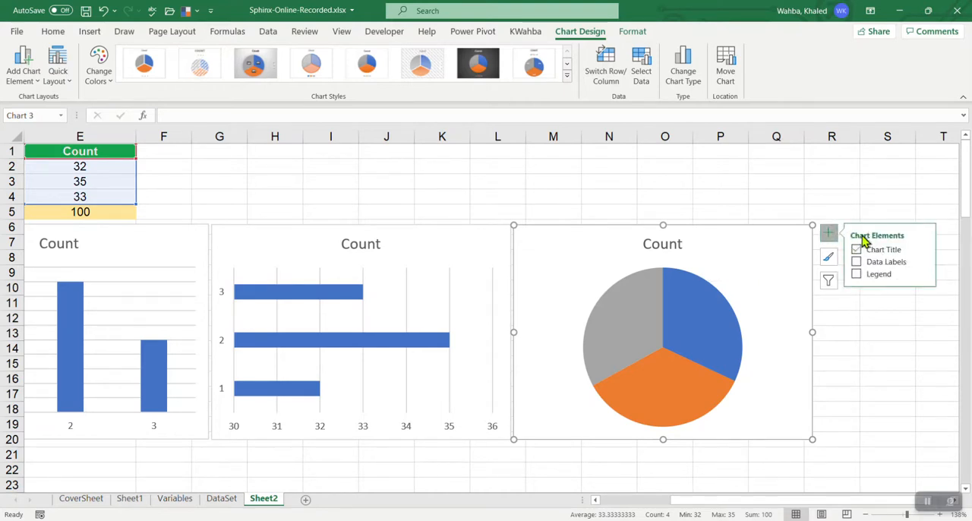
left_click(857, 275)
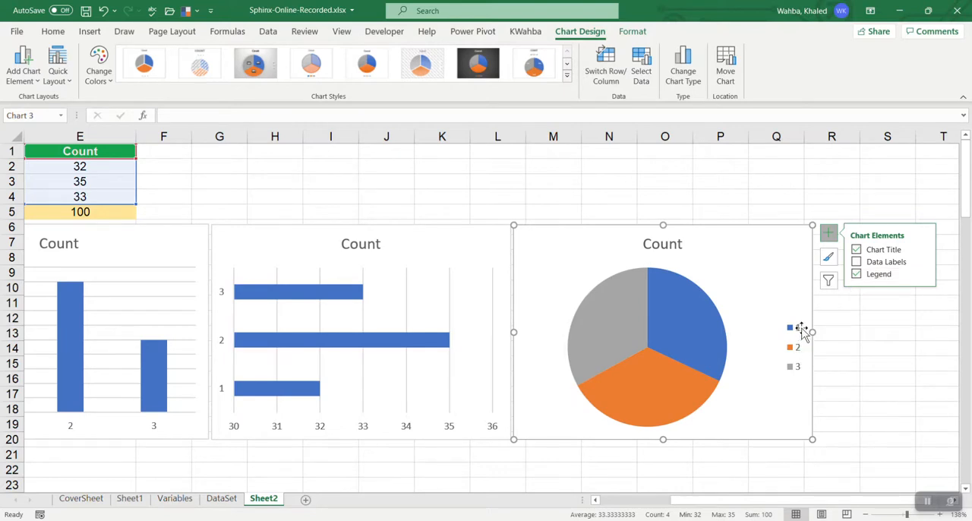
left_click(926, 264)
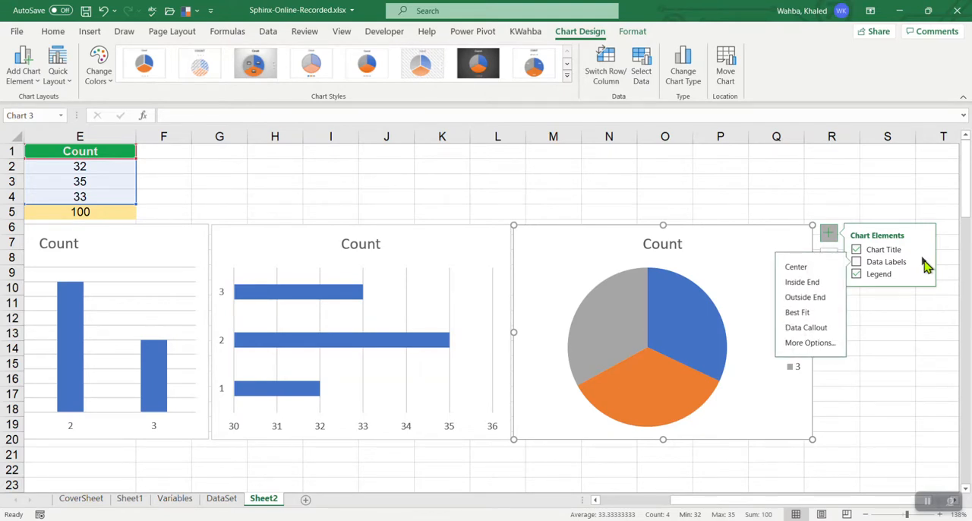
left_click(859, 262)
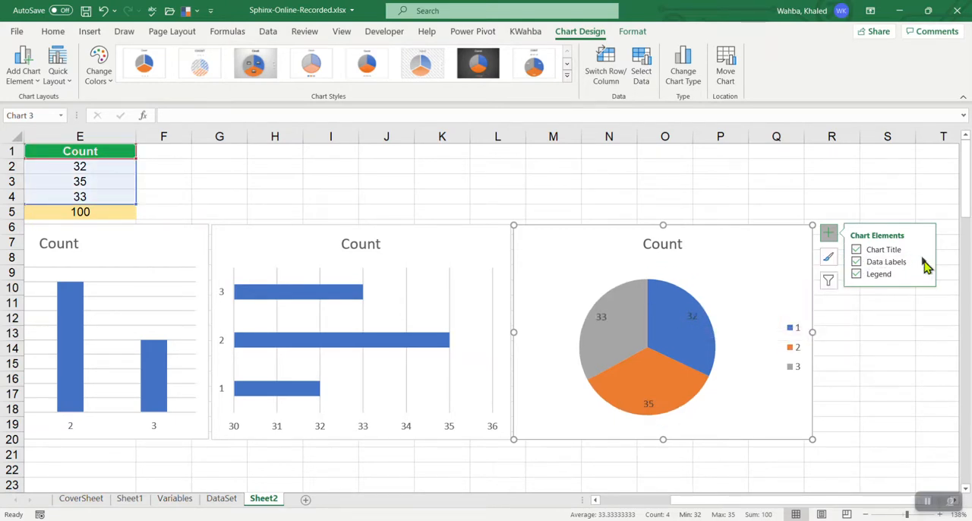
mouse_move(927, 264)
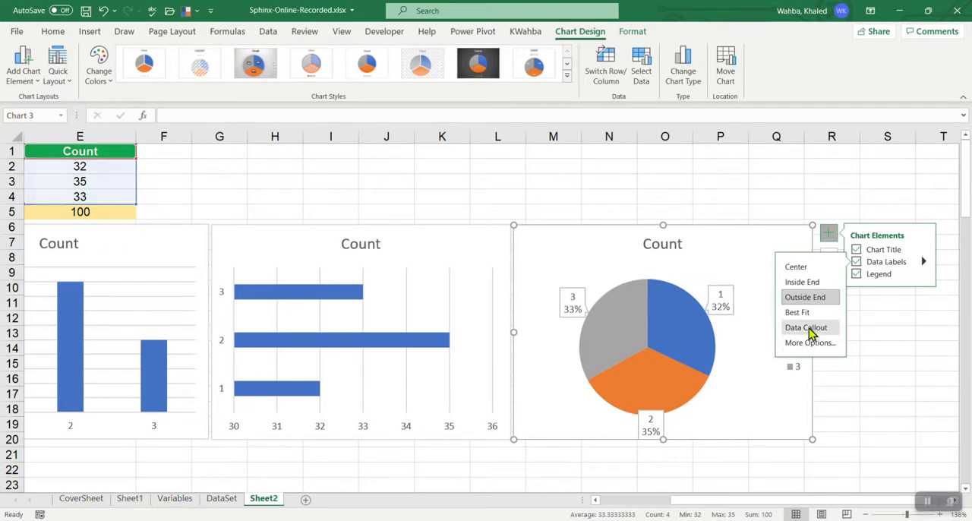
left_click(752, 212)
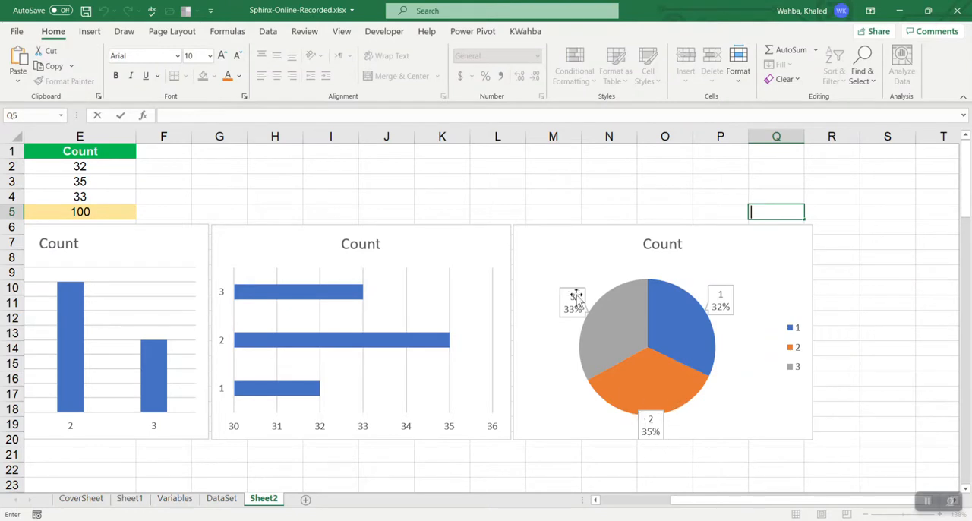
Rename the Sheet2 worksheet as "Z1 Analysis"
left_click_drag(677, 504, 601, 506)
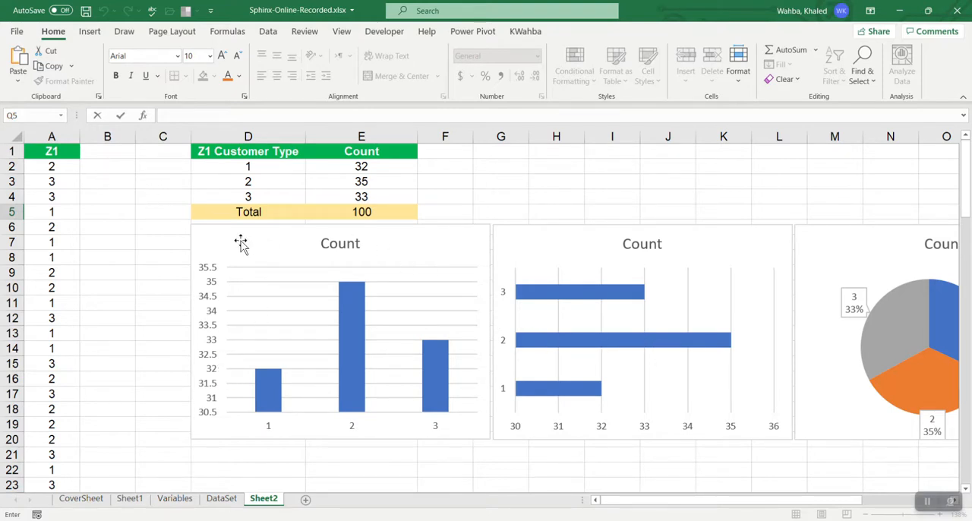
right_click(264, 500)
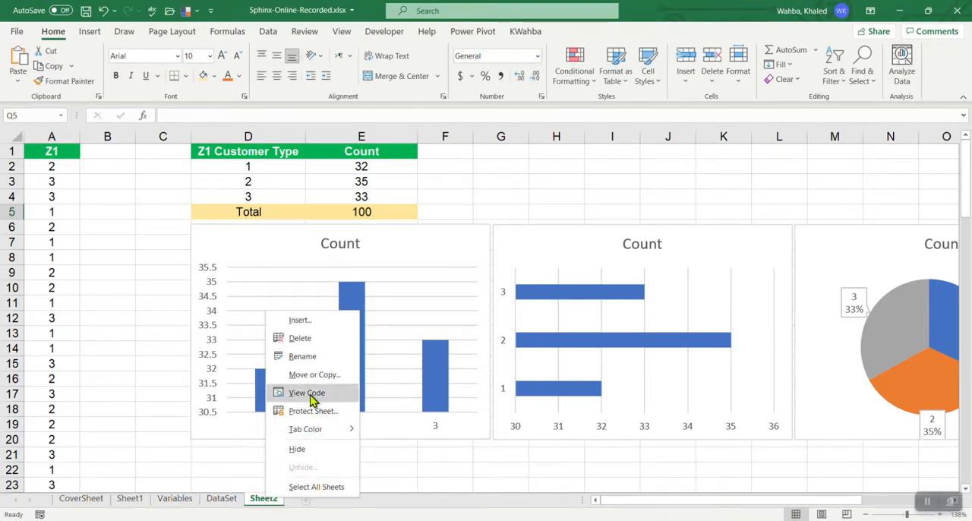
left_click(303, 357)
type("Z1 Analysis")
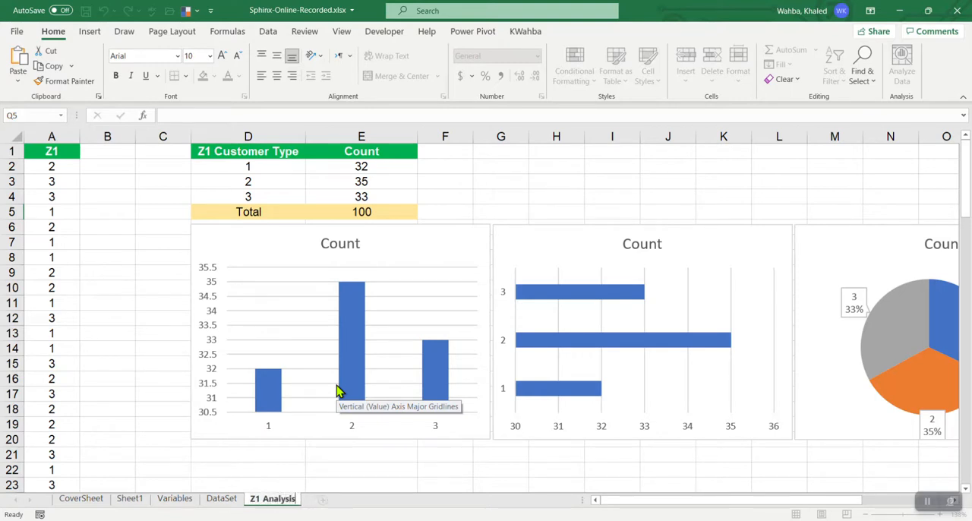
left_click(242, 471)
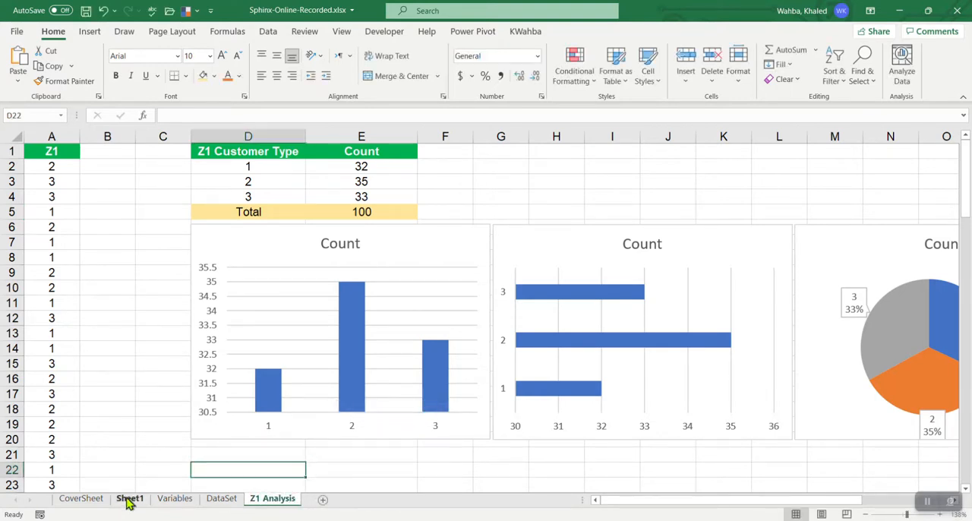
Rename the Sheet1 worksheet as "Slides"
left_click(129, 501)
right_click(129, 500)
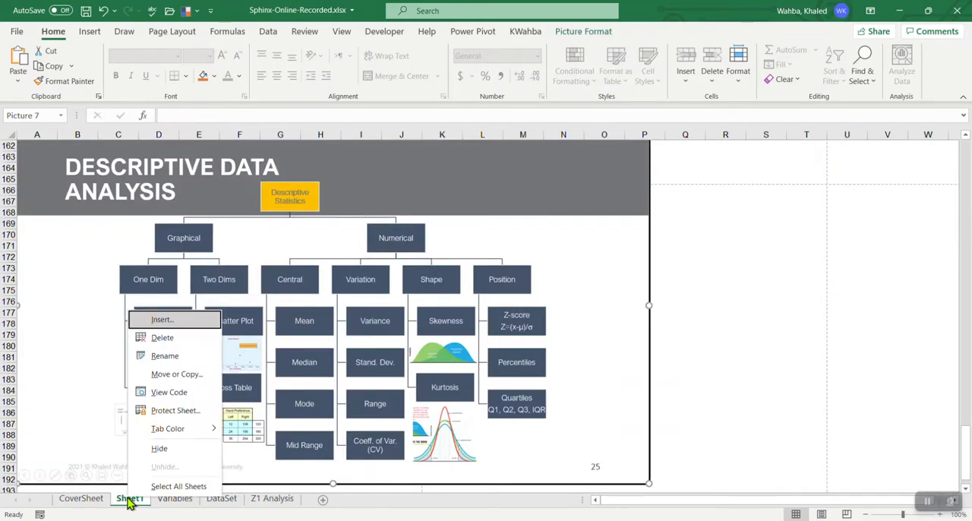
left_click(172, 356)
type("Slides")
key("Return")
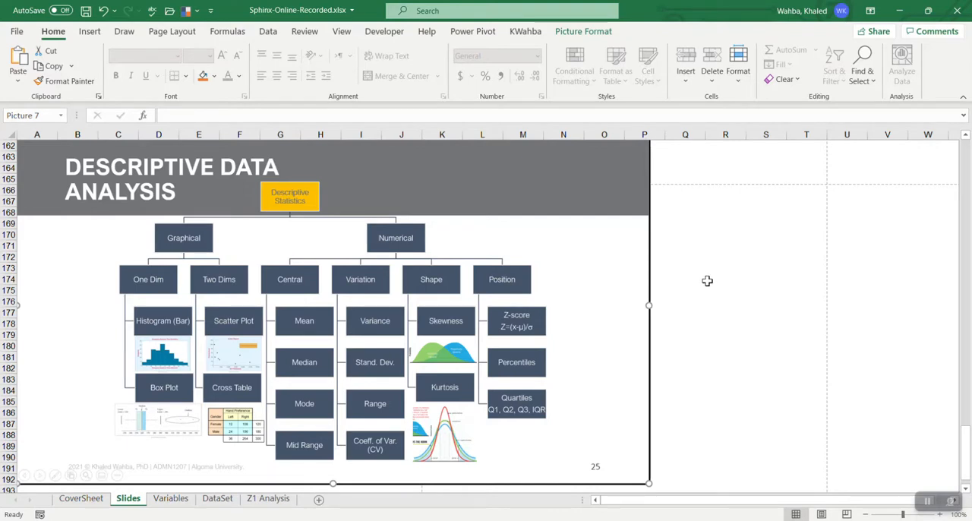
Return to the Z1 Analysis sheet and widen column F to about the width of column E
left_click(218, 501)
left_click(267, 500)
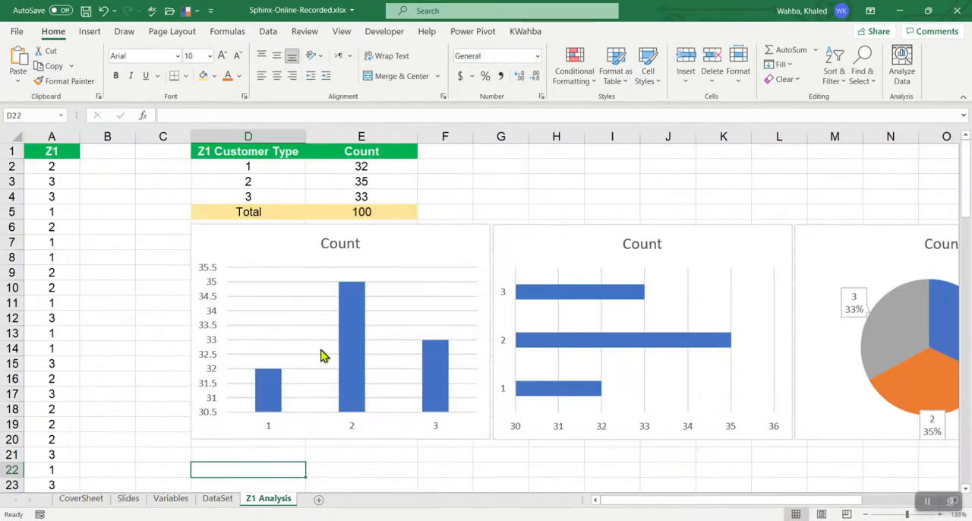
left_click_drag(473, 137, 532, 139)
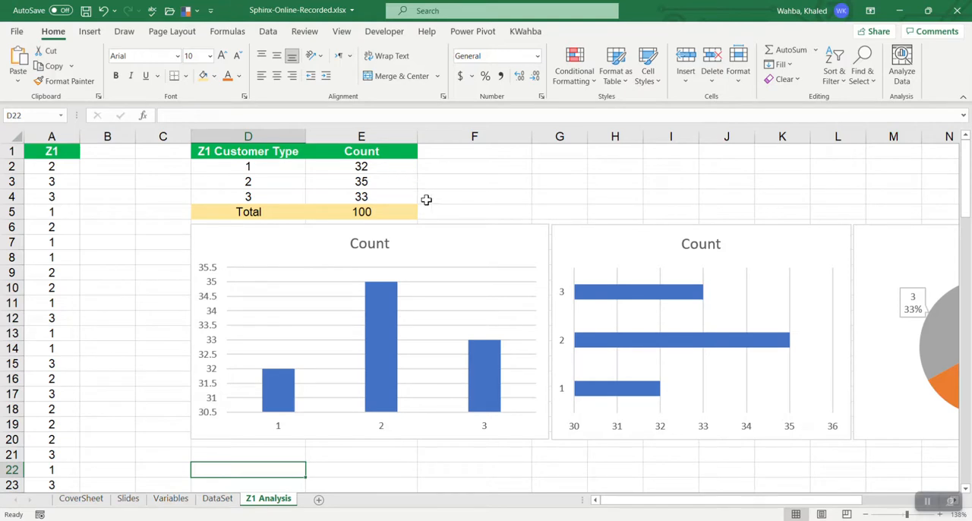
Enter the heading "Count again" in F1, beside the Count heading
left_click(387, 168)
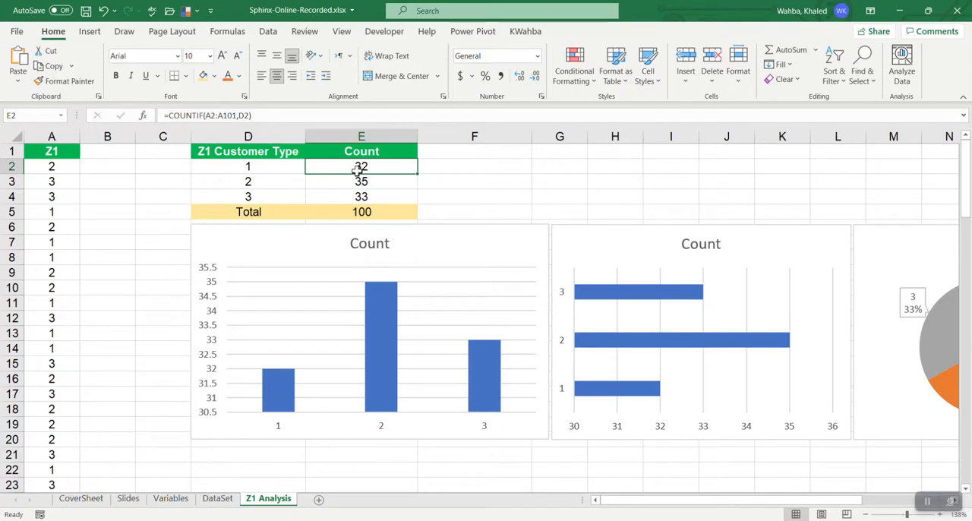
left_click(471, 153)
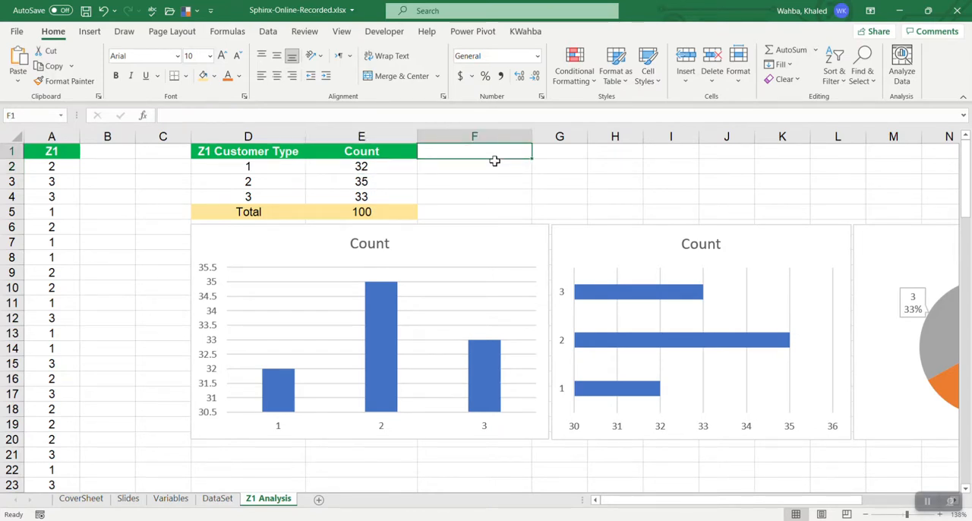
type("Count")
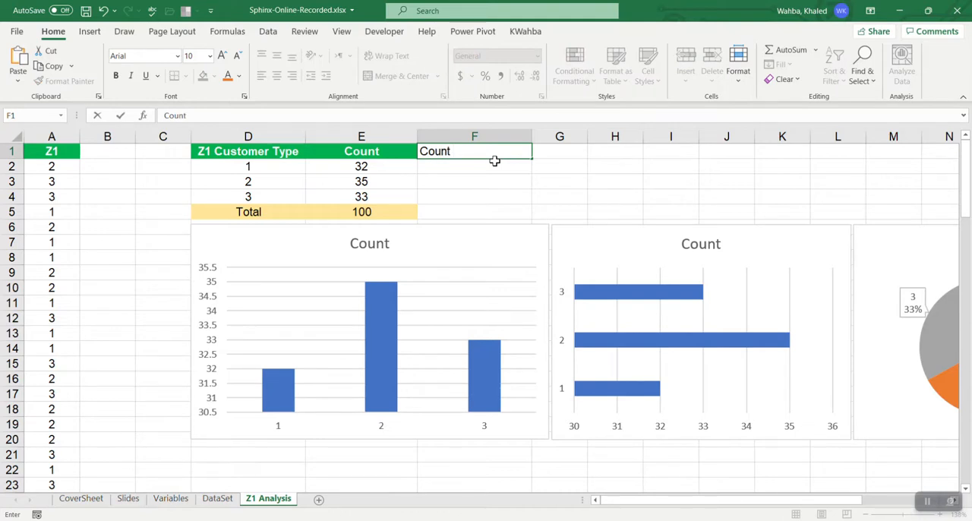
type(" again")
key("Return")
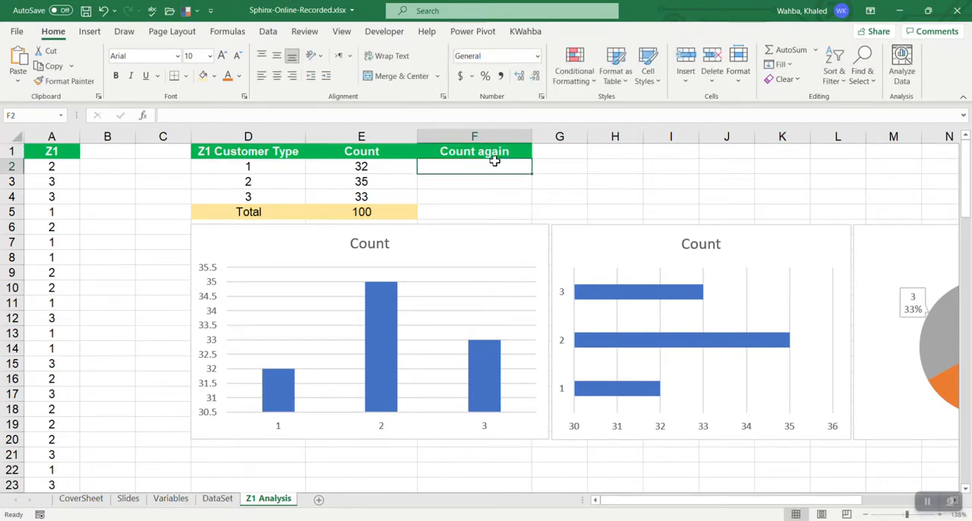
Fill F2:F4 under Count again with the array formula =FREQUENCY(A2:A101,D2:D4)
key("Left")
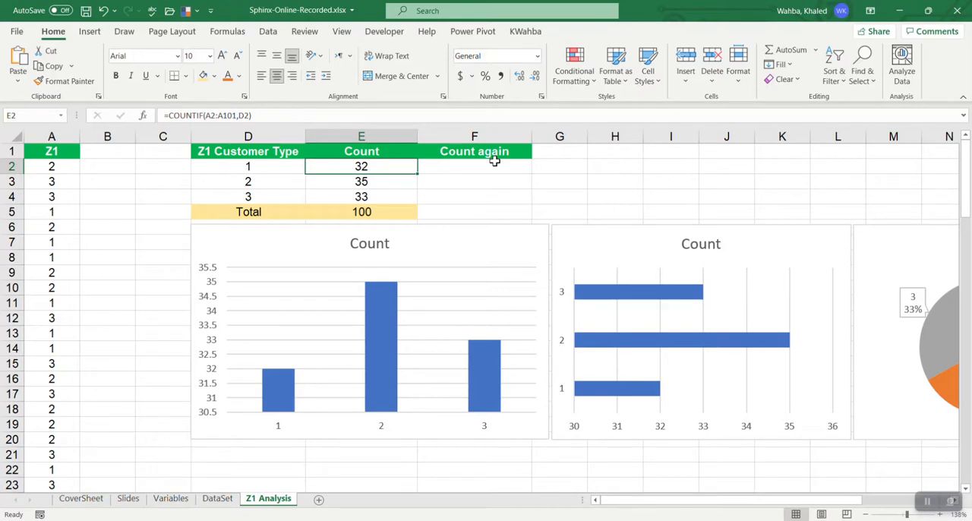
left_click(495, 160)
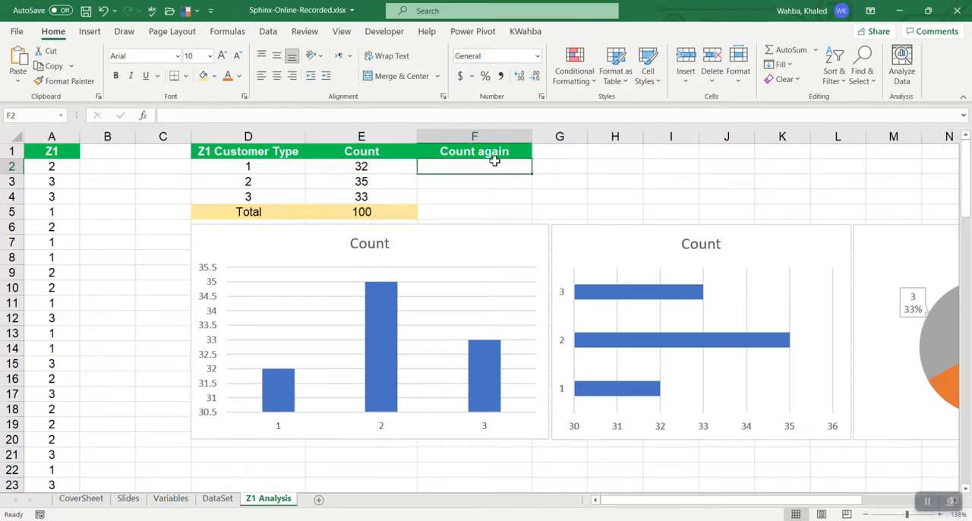
key("Right")
key("Left")
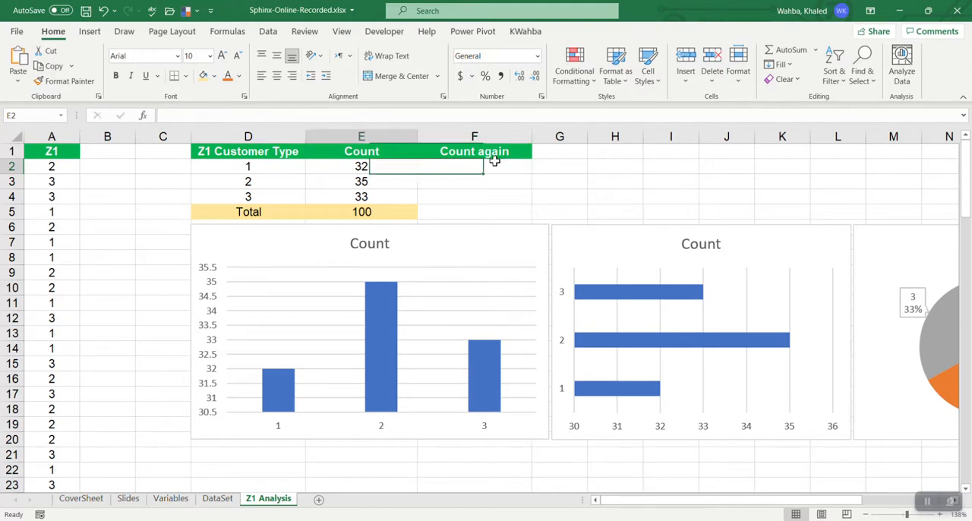
key("shift+Down")
key("shift+Down")
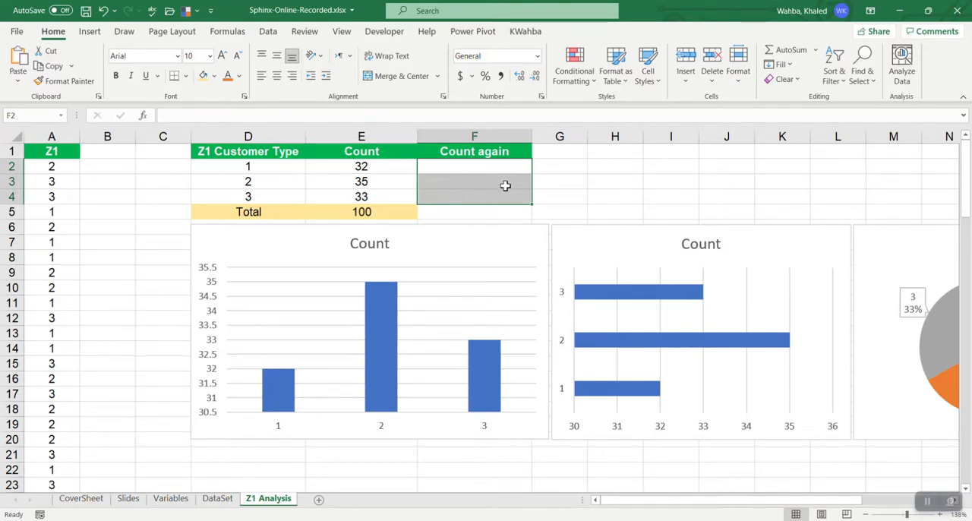
type("=")
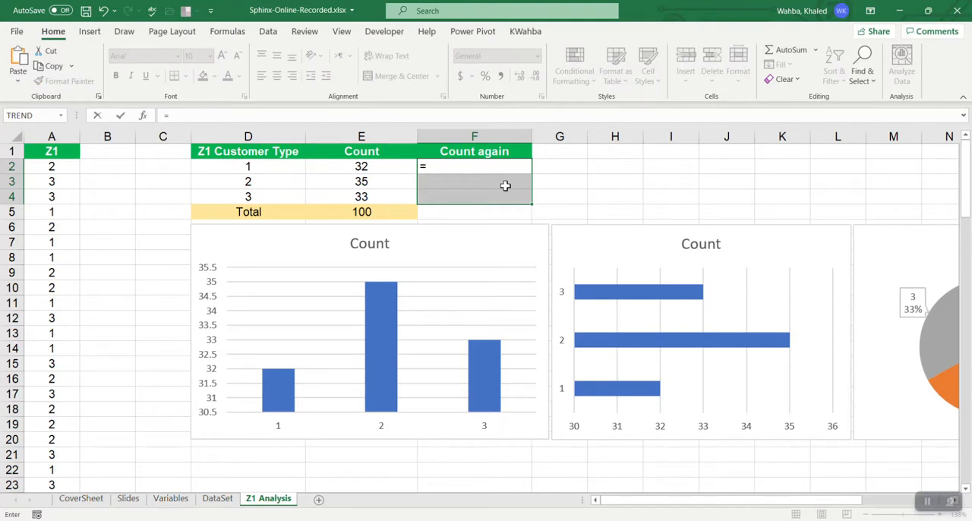
type("fr")
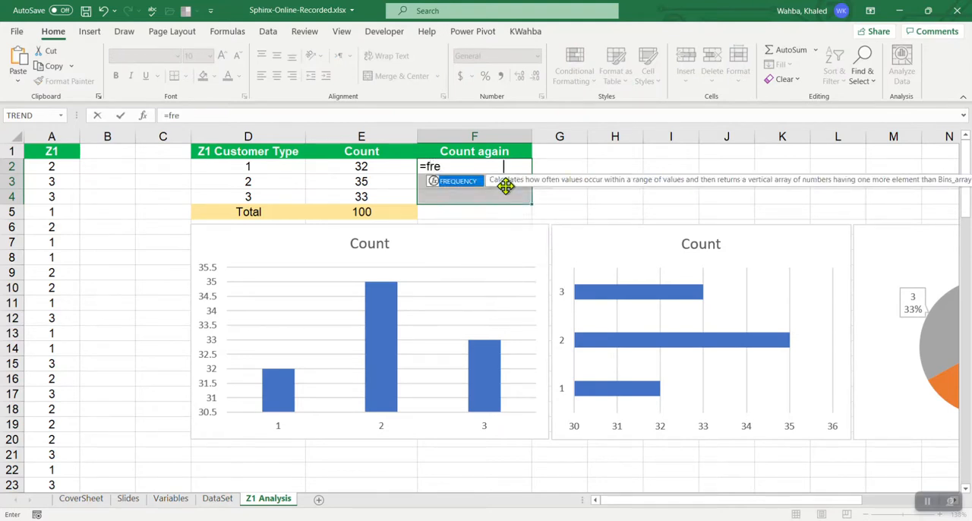
type("e")
key("Tab")
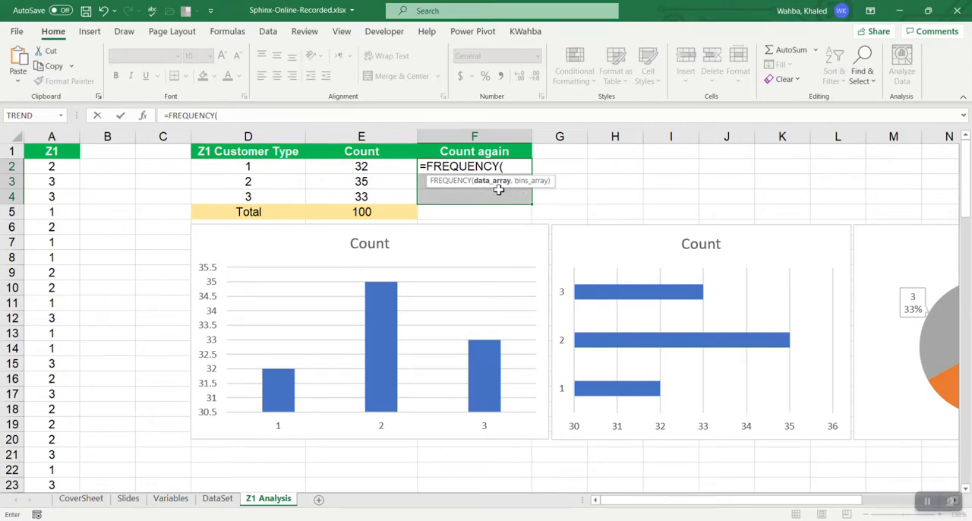
type("A")
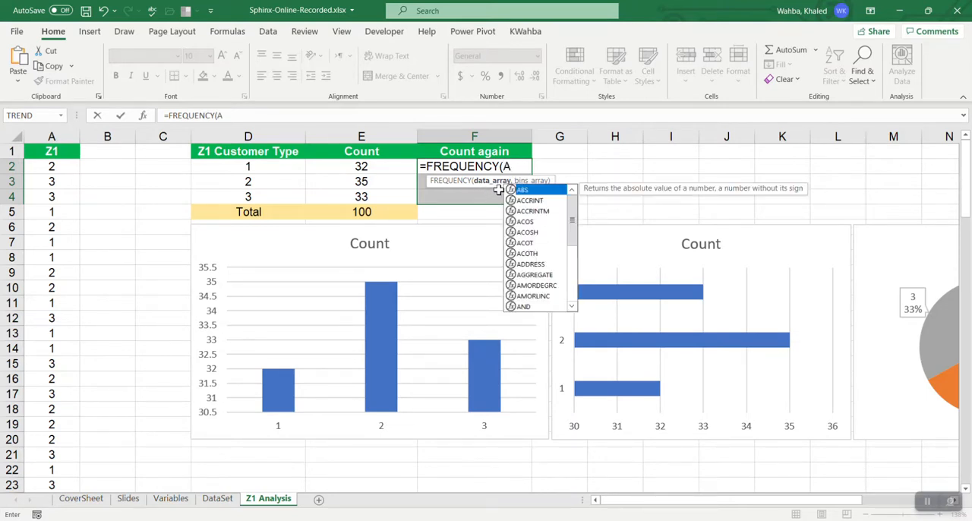
type("2:A101")
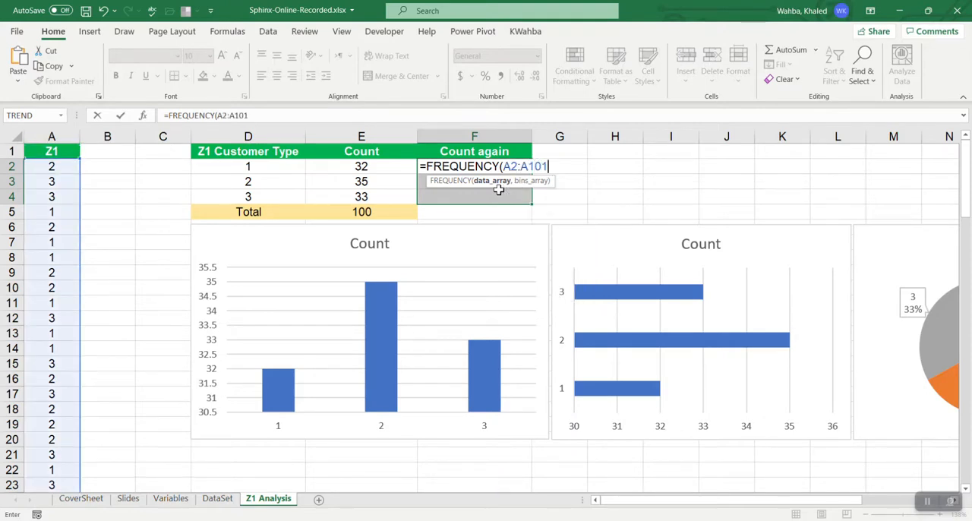
type(",")
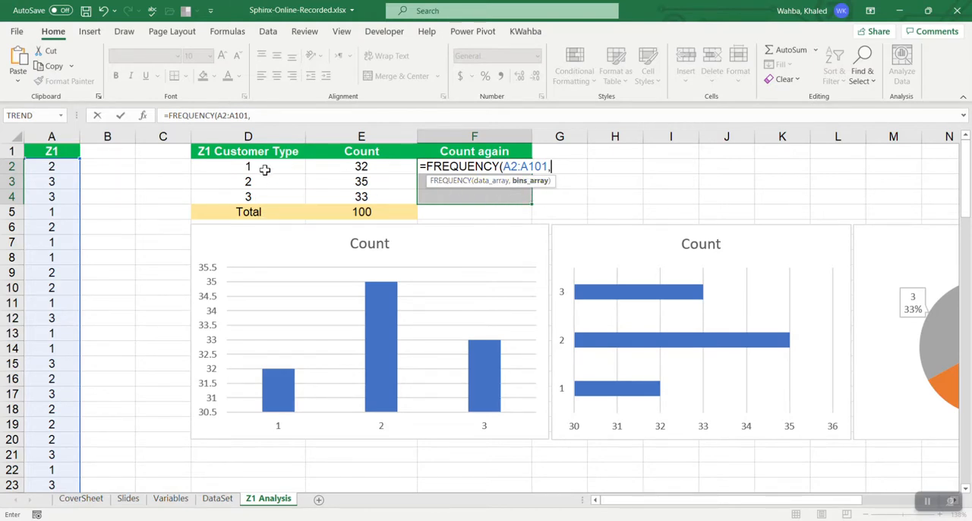
left_click_drag(259, 165, 272, 194)
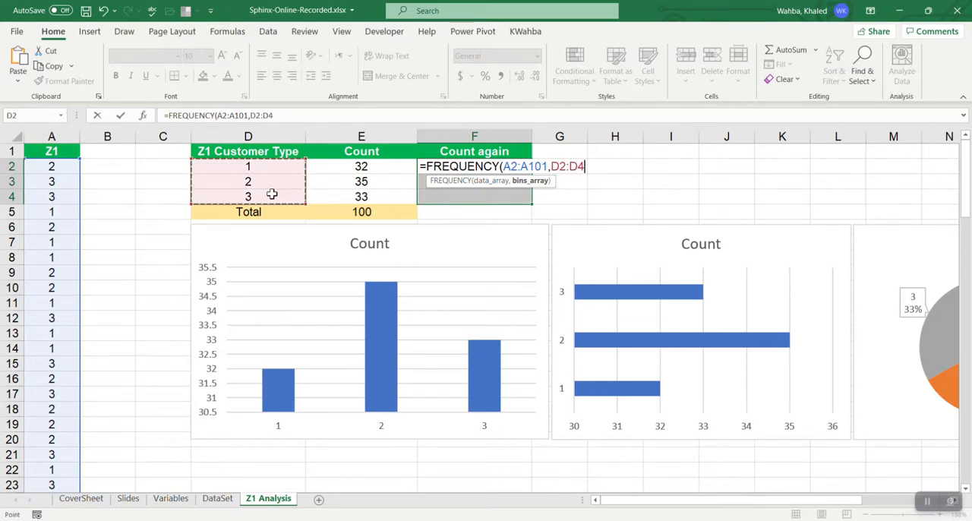
type(")")
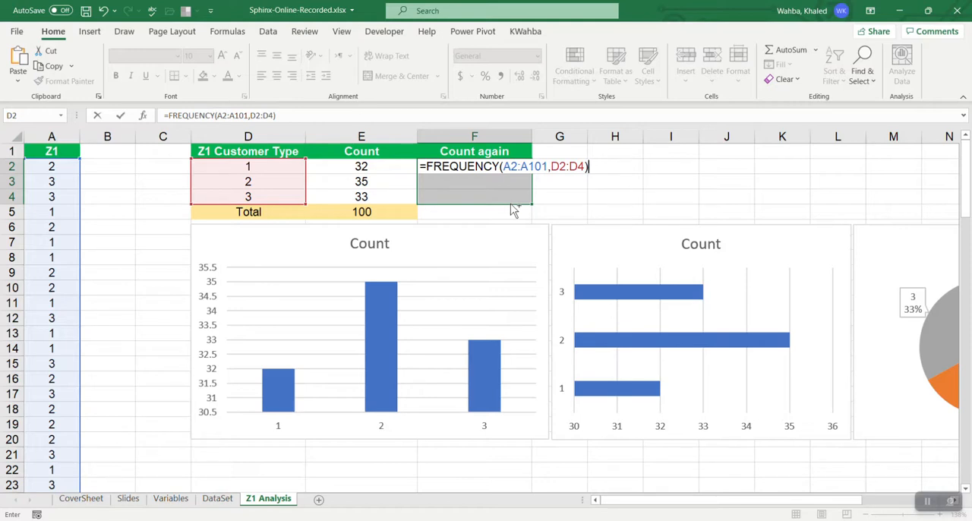
key("ctrl+shift+Return")
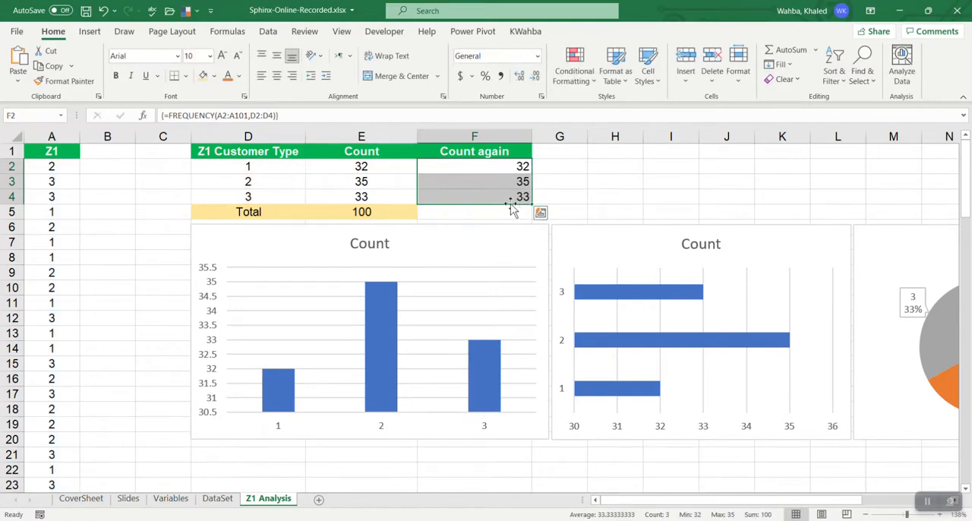
Enter the note "1- select cells from F2 to F4" in cell H1
left_click(610, 152)
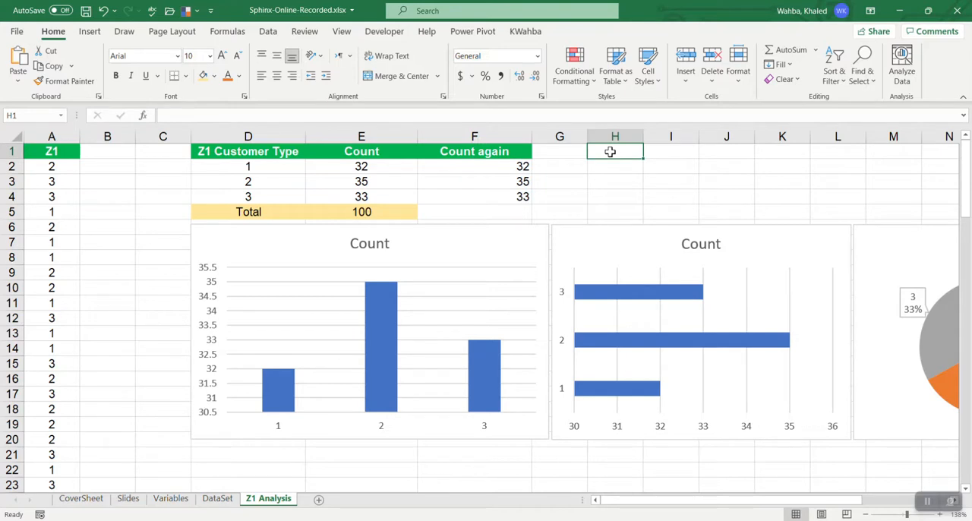
type("1- select")
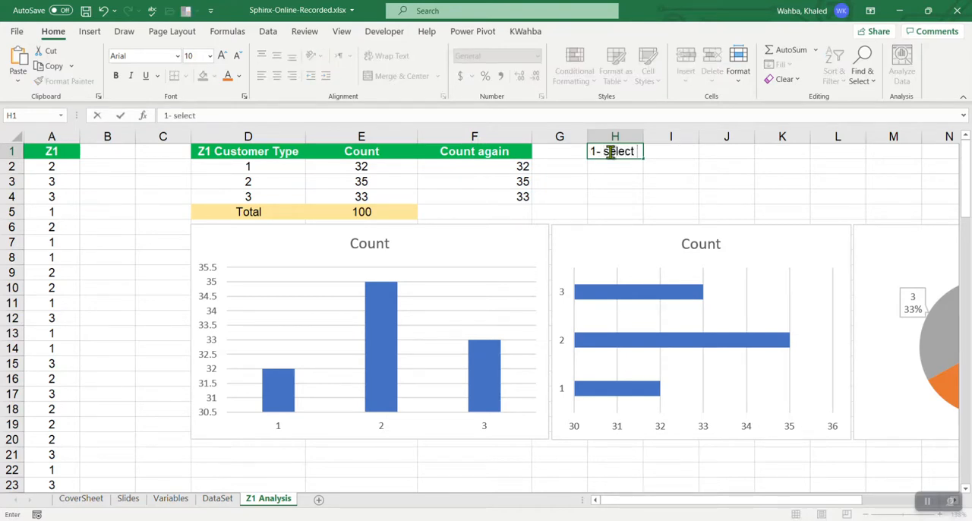
type(" cells from F2 to F")
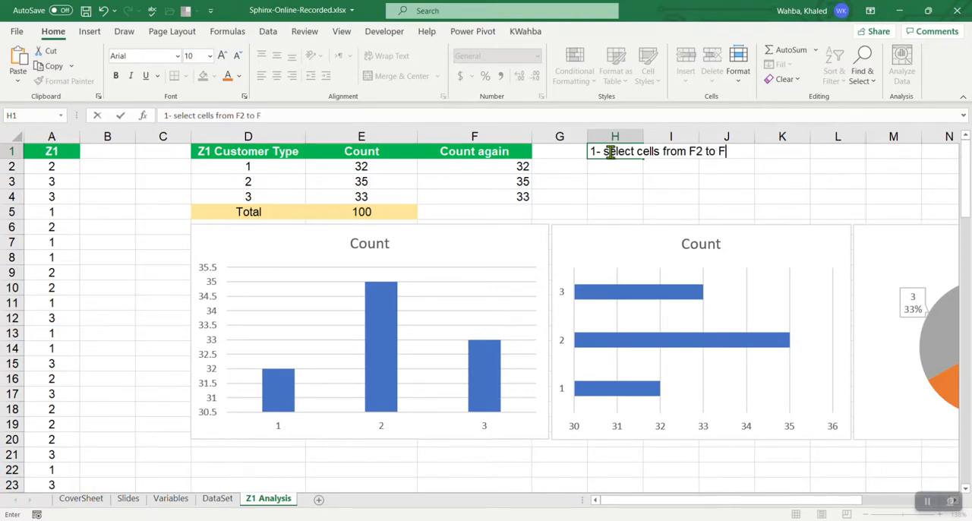
type("4")
key("Return")
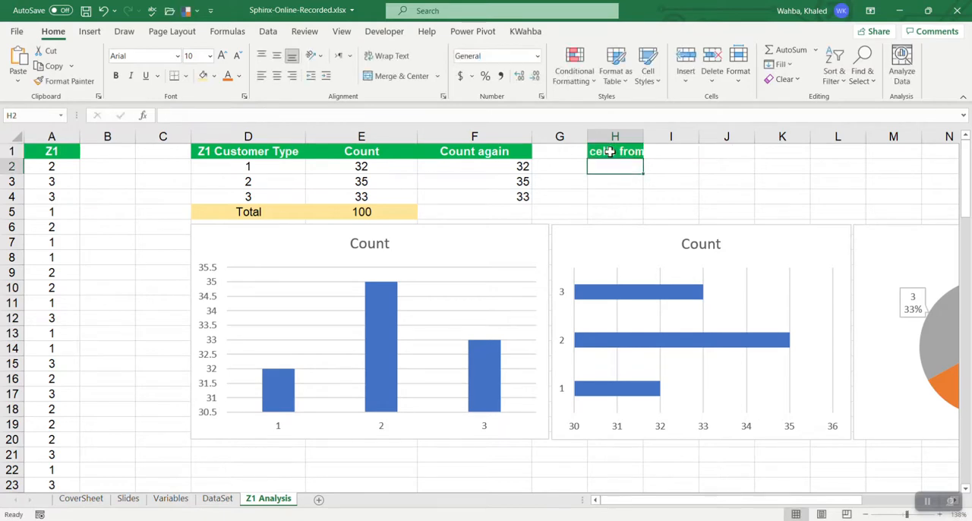
Remove the green header formatting from the note in H1 by copying the plain format of the empty cell I1
left_click(610, 151)
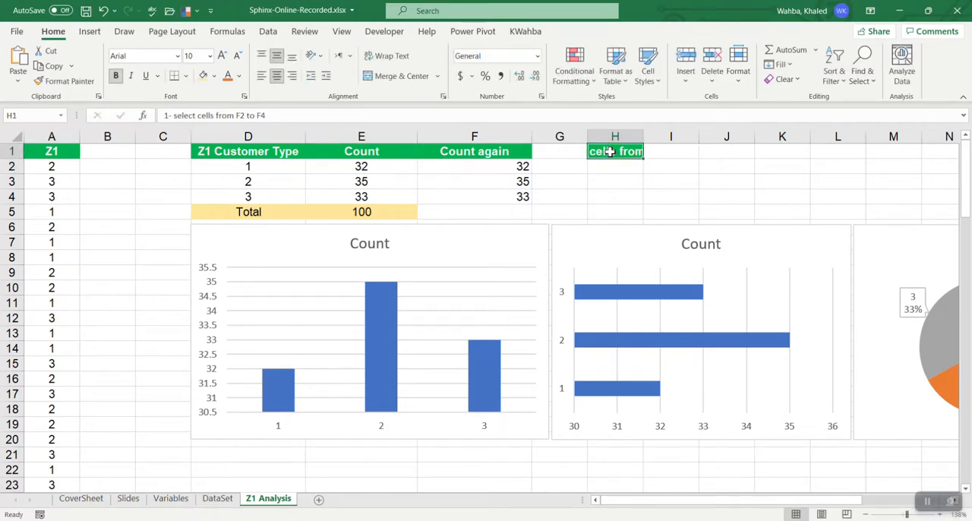
left_click(683, 156)
left_click(65, 81)
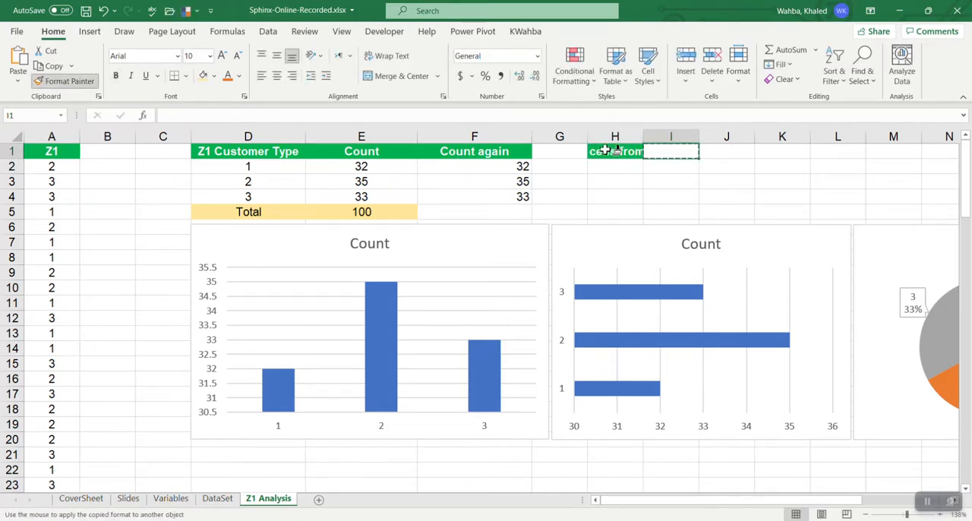
left_click(616, 151)
Enter in H2 the note "2- Write Frequency function by entering this form =FREQUANCY(A2:A101,D2:D4) Then Press Ctrl+Shfit+Enter together"
left_click(622, 165)
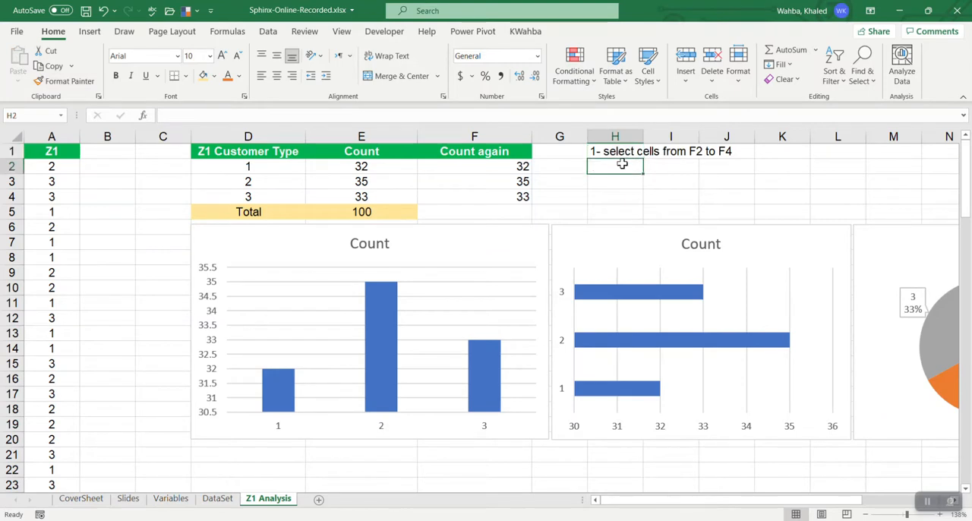
type("2-")
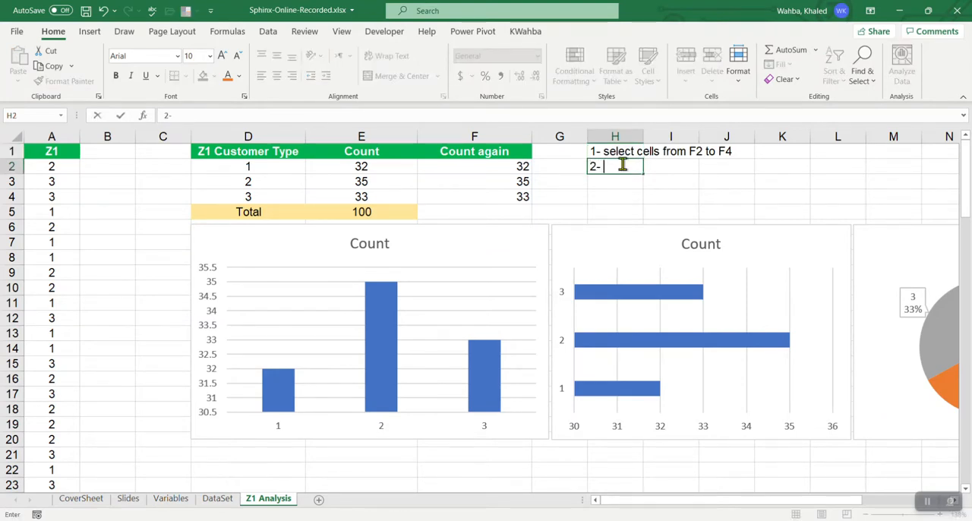
type(" Write Frequency ")
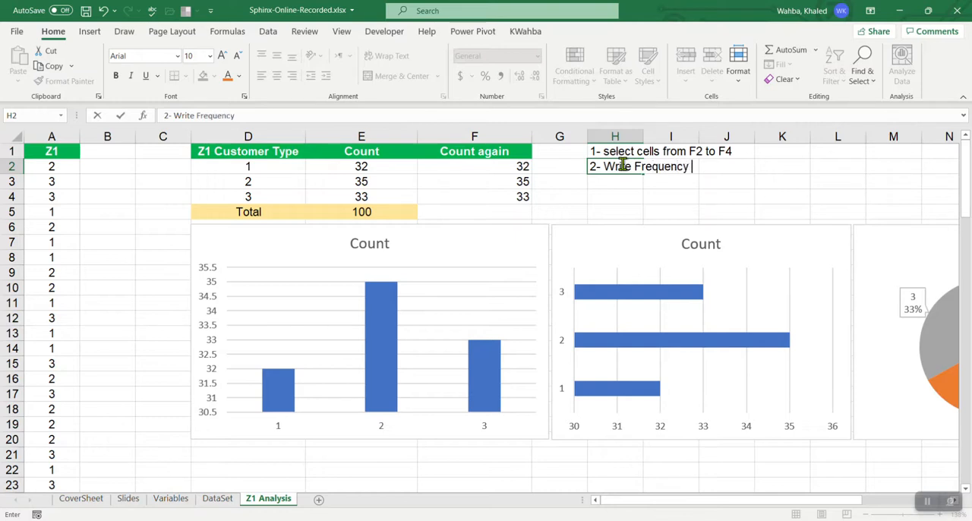
type("function i")
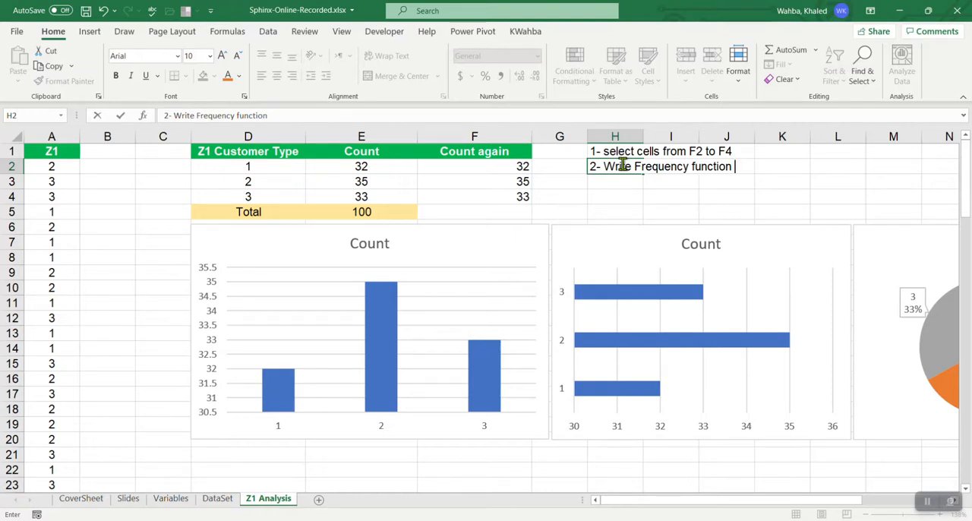
type("by ebtering th")
key("BackSpace")
key("BackSpace")
key("BackSpace")
key("BackSpace")
key("BackSpace")
key("BackSpace")
key("BackSpace")
key("BackSpace")
key("BackSpace")
key("BackSpace")
key("BackSpace")
type("entering this form ")
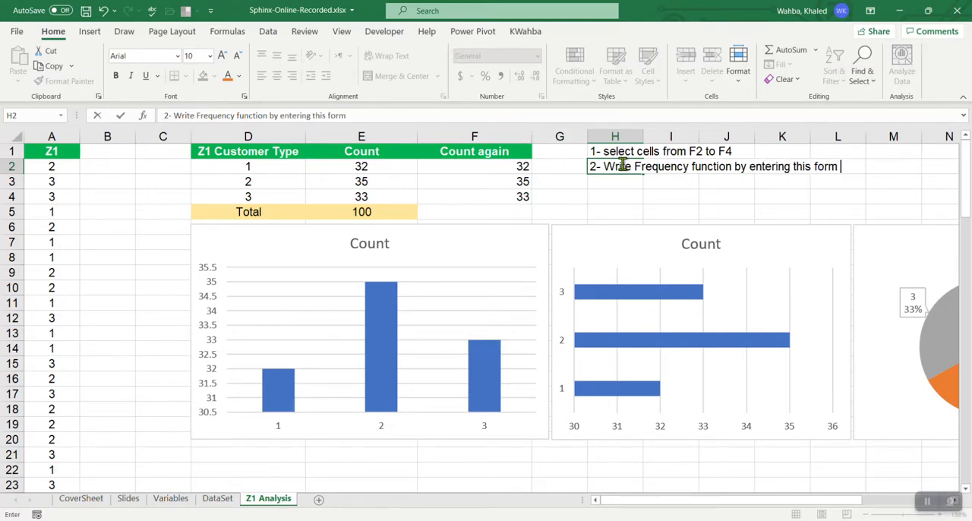
type("=FREQUANCY(")
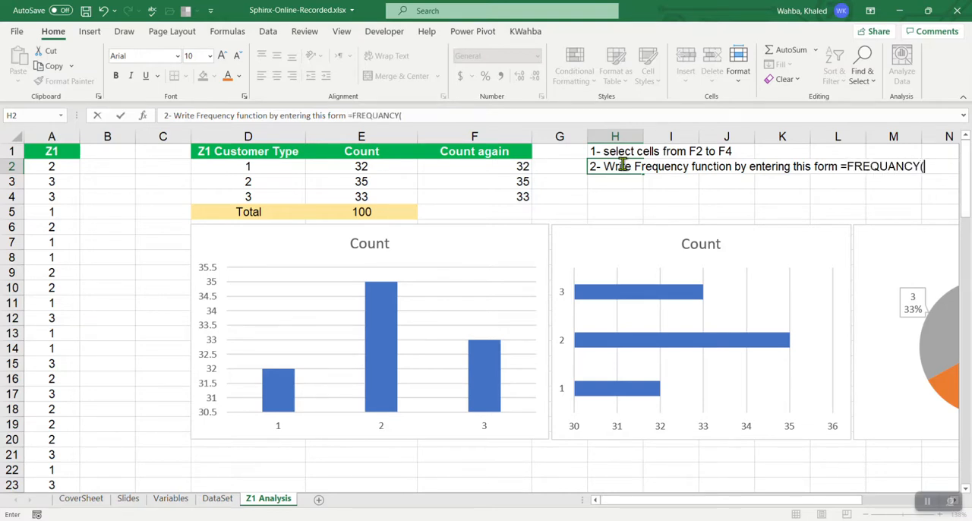
type("A2:A101,D2:D4")
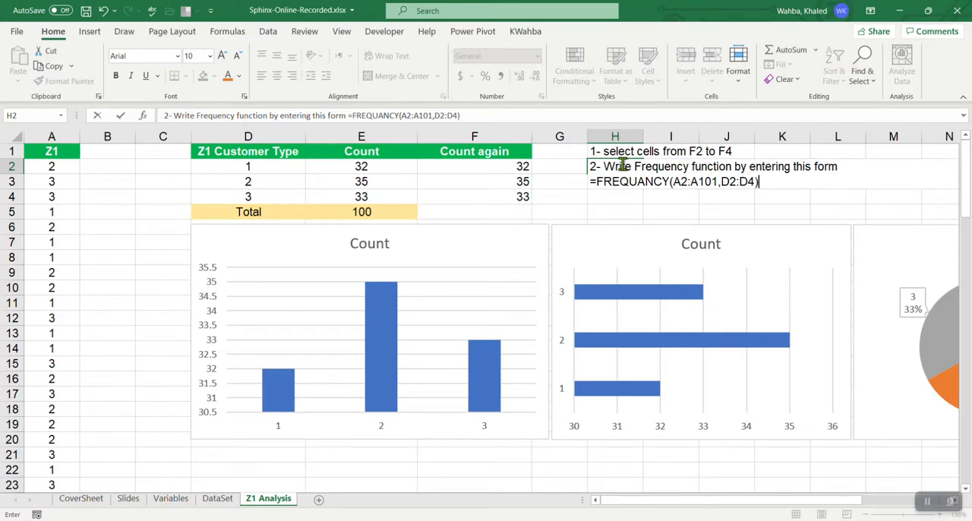
type("Then Press Ctrl+")
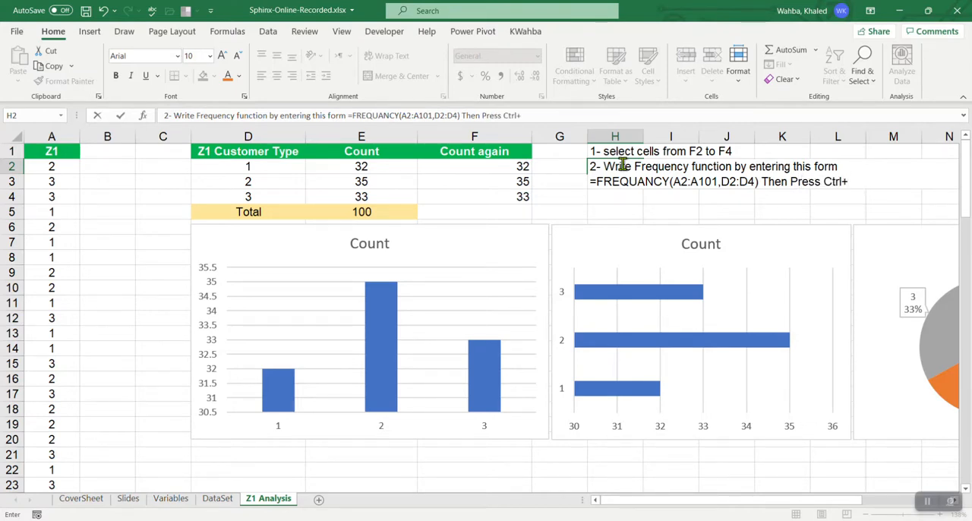
type("Shfit+Ente")
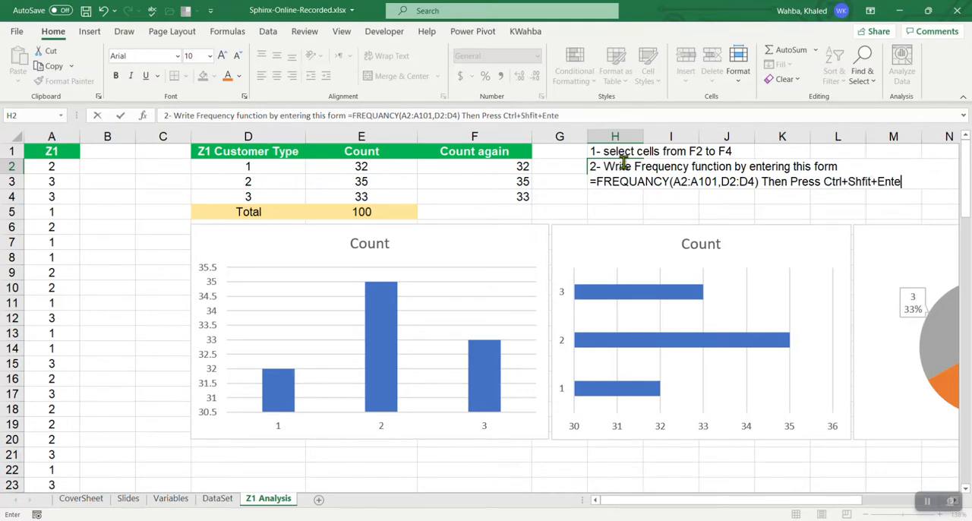
type("r together")
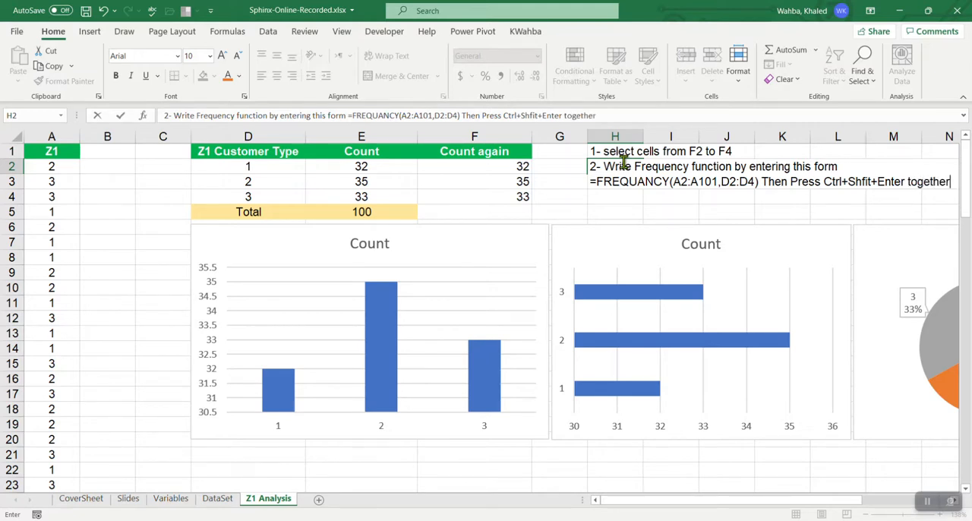
key("Return")
left_click(619, 165)
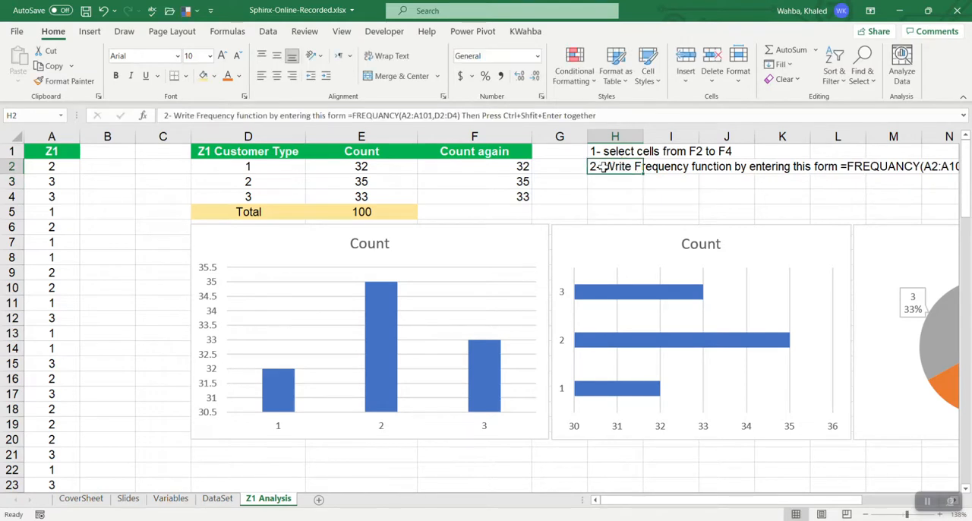
Enter the note "3- Select Data bars from Conditional formatting" in cell H3
left_click_drag(510, 166, 515, 194)
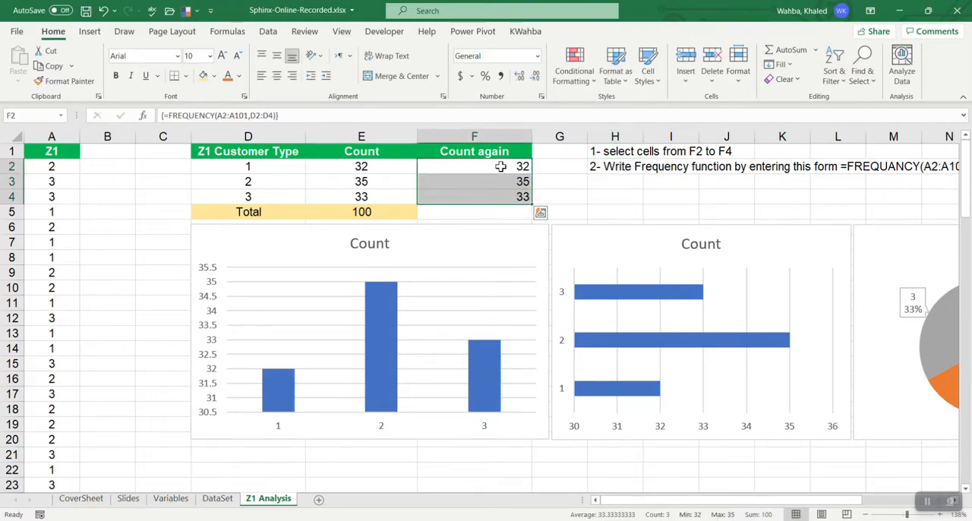
double_click(610, 181)
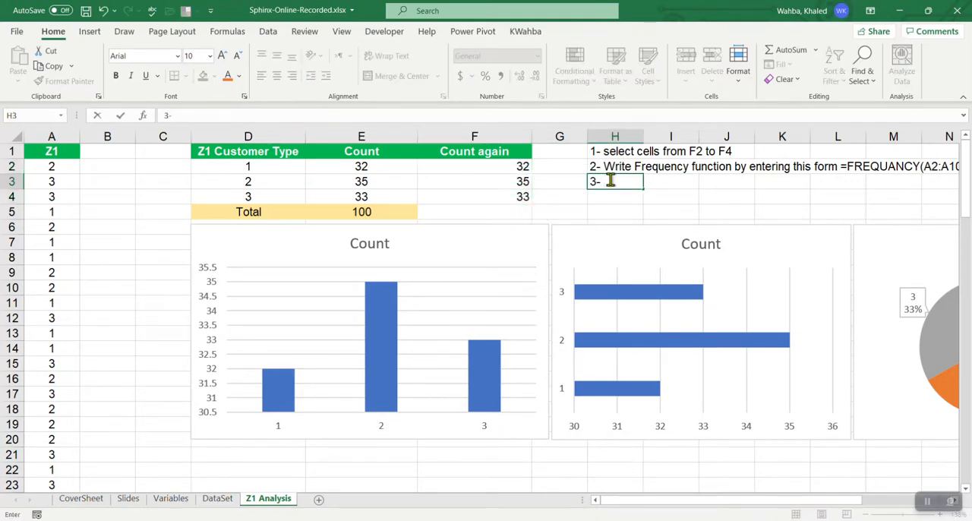
type("3- Do")
key("BackSpace")
key("BackSpace")
key("BackSpace")
type("Select Data bars")
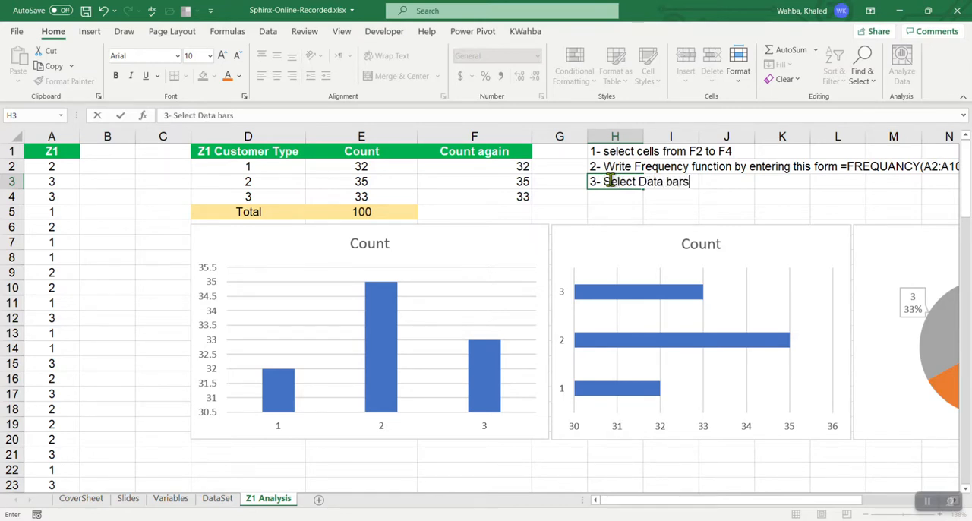
type(" from Conditional fo")
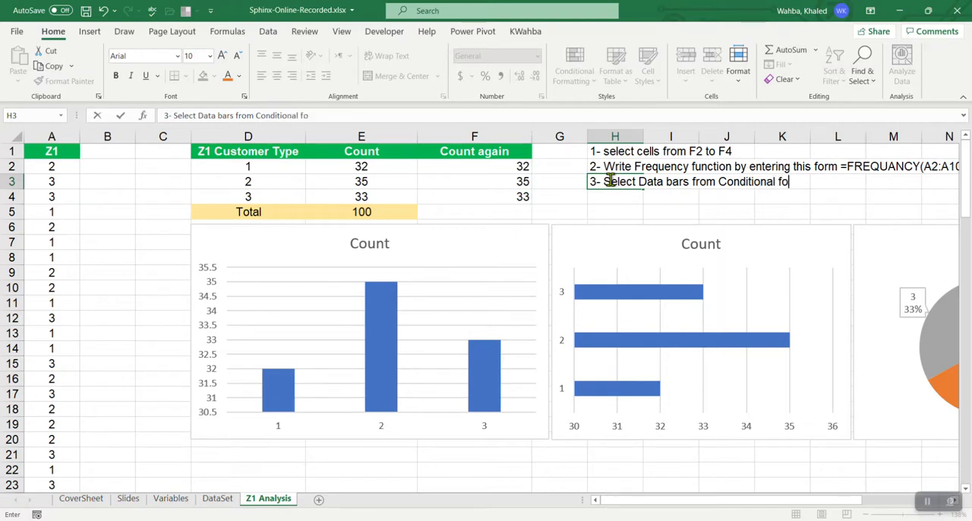
type("rmatting")
key("Return")
left_click(612, 181)
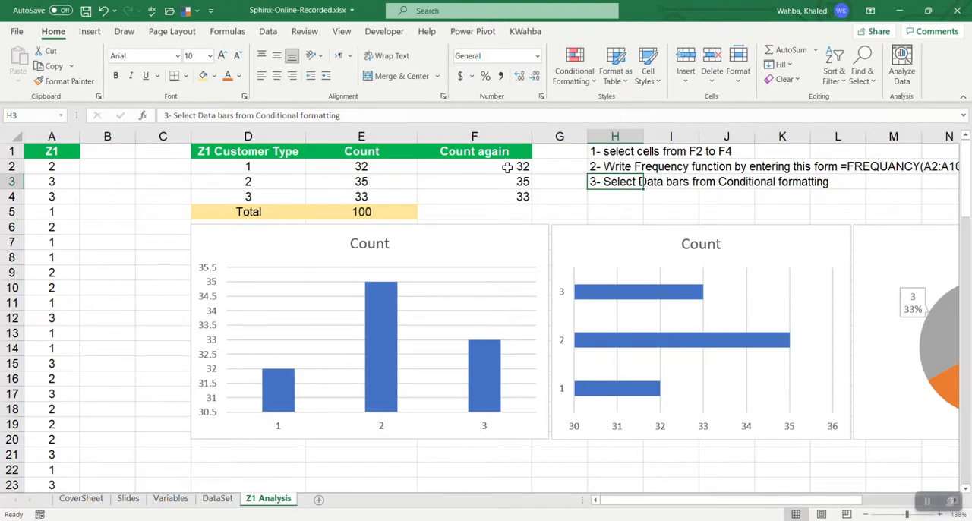
Apply solid-fill orange data bars to the Count again values in F2:F4
left_click_drag(508, 167, 521, 196)
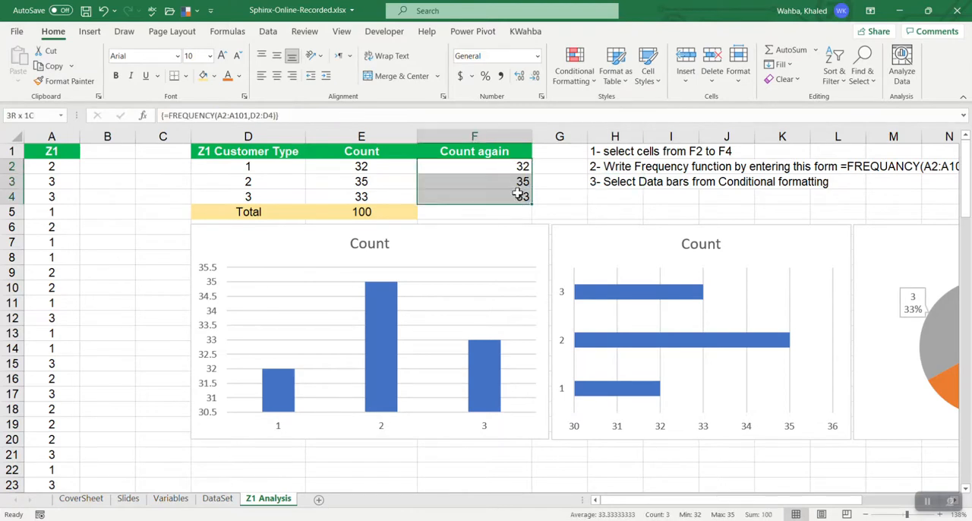
left_click(591, 85)
mouse_move(601, 177)
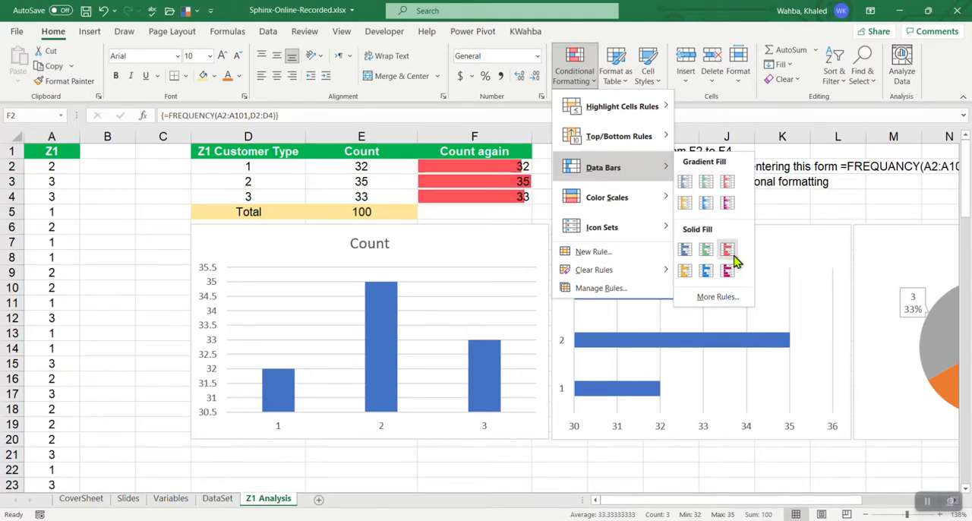
left_click(684, 270)
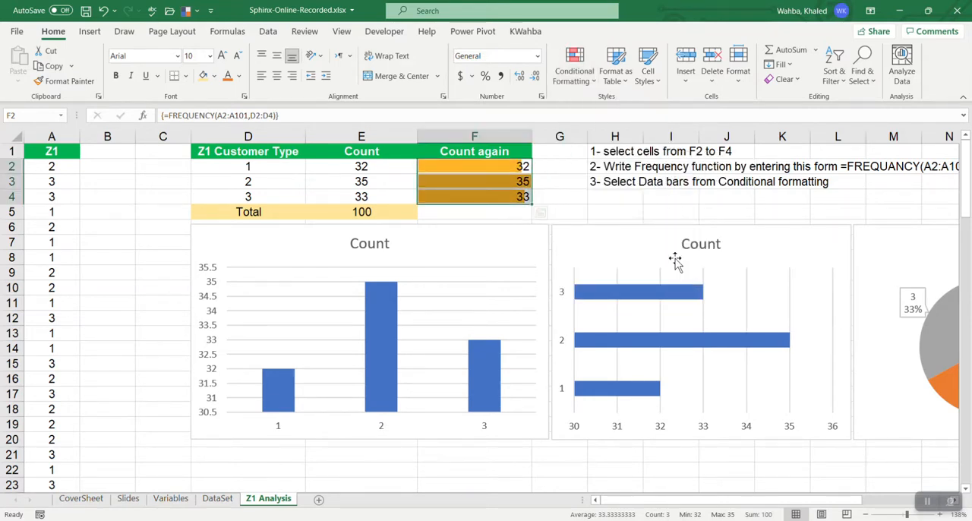
Widen column F slightly and save the workbook
left_click_drag(535, 134, 551, 135)
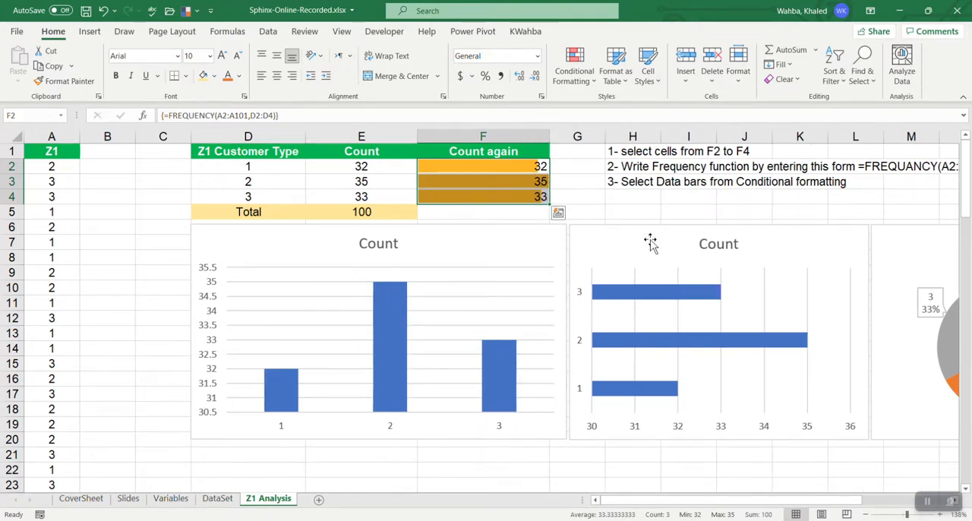
left_click(576, 197)
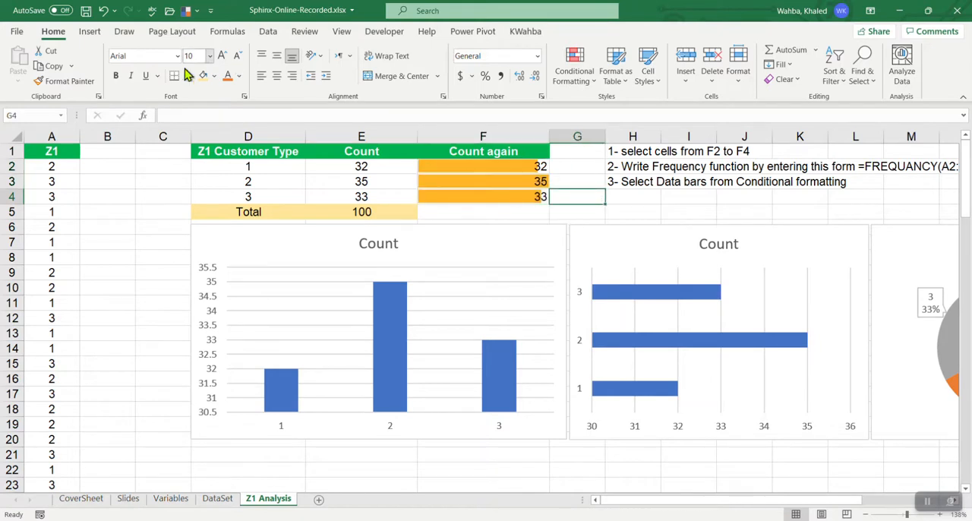
left_click(87, 13)
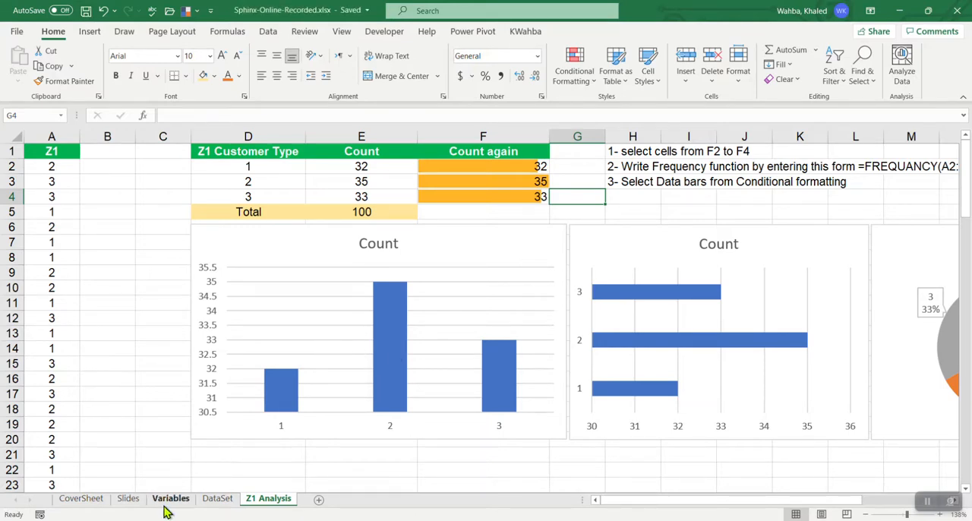
Copy the whole X19 (Y) column from the DataSet sheet into column A of a new worksheet
left_click(218, 500)
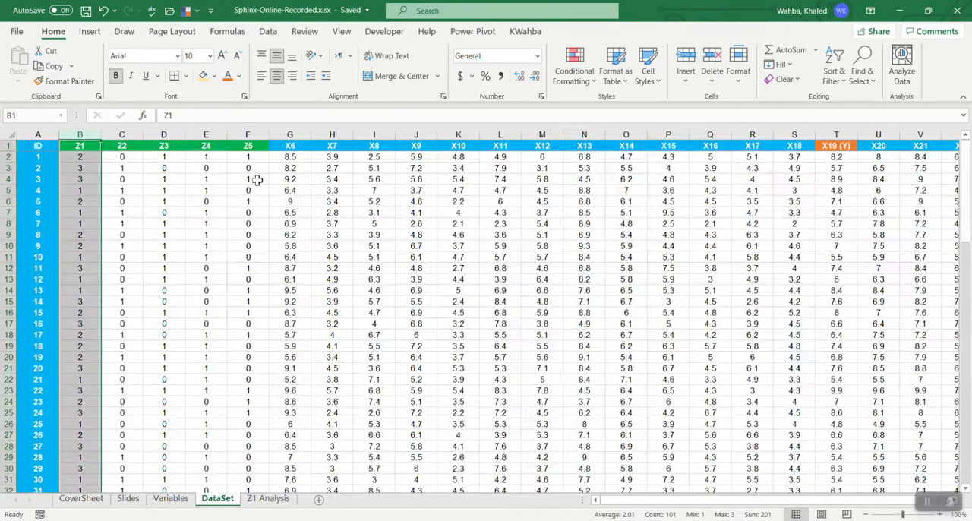
left_click(124, 145)
left_click(163, 145)
left_click(217, 144)
left_click(260, 144)
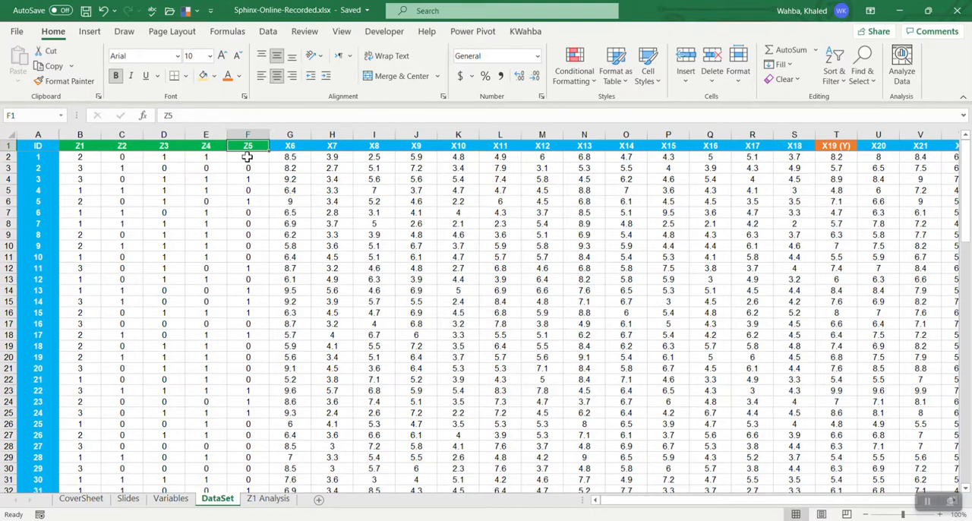
left_click(829, 133)
key("ctrl+c")
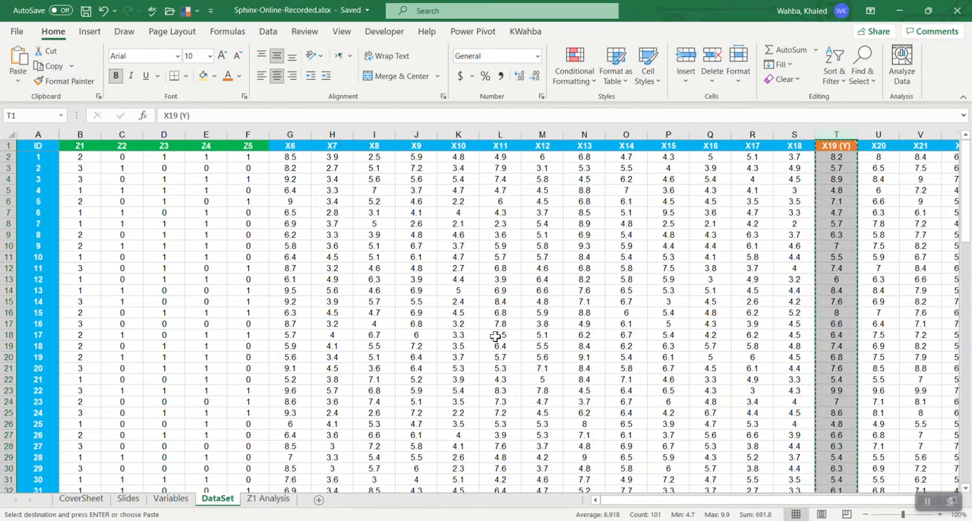
left_click(320, 500)
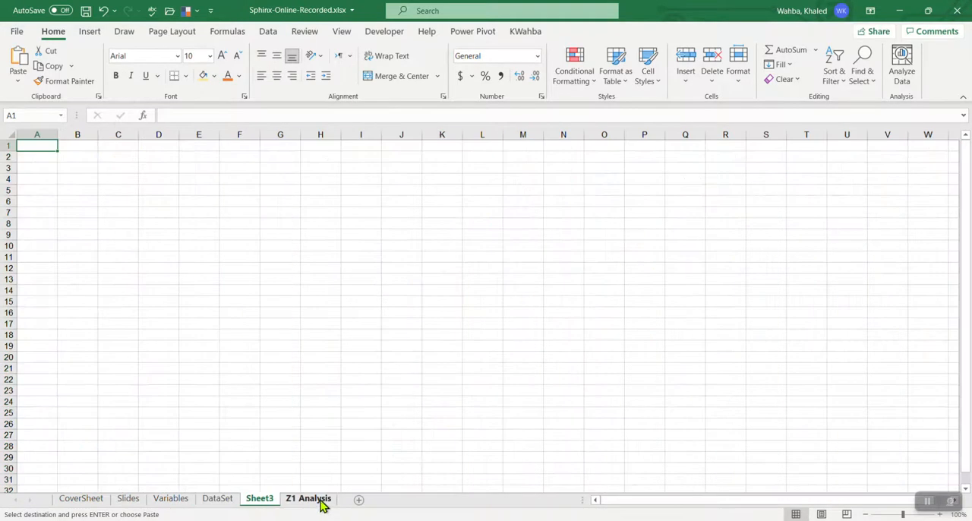
key("ctrl+v")
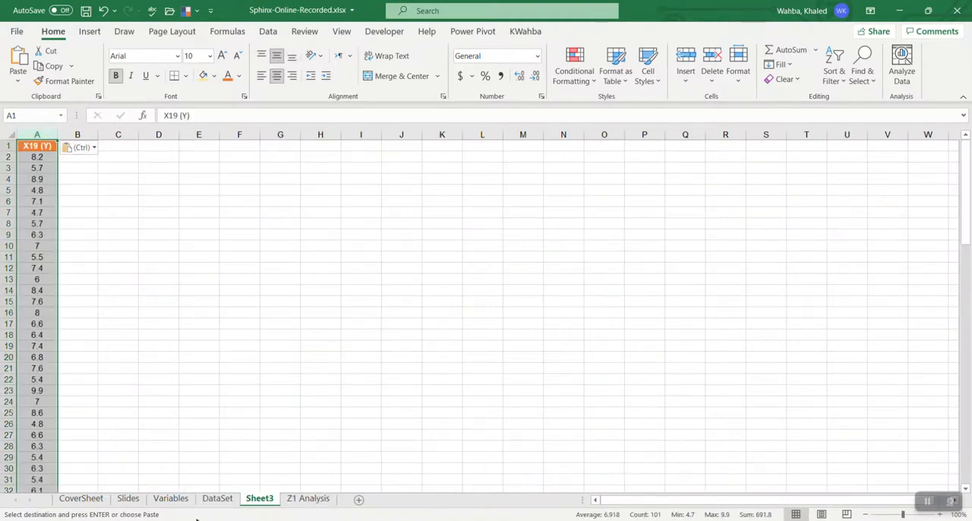
Rename the new worksheet as "X19 (Y) Analysis"
double_click(272, 499)
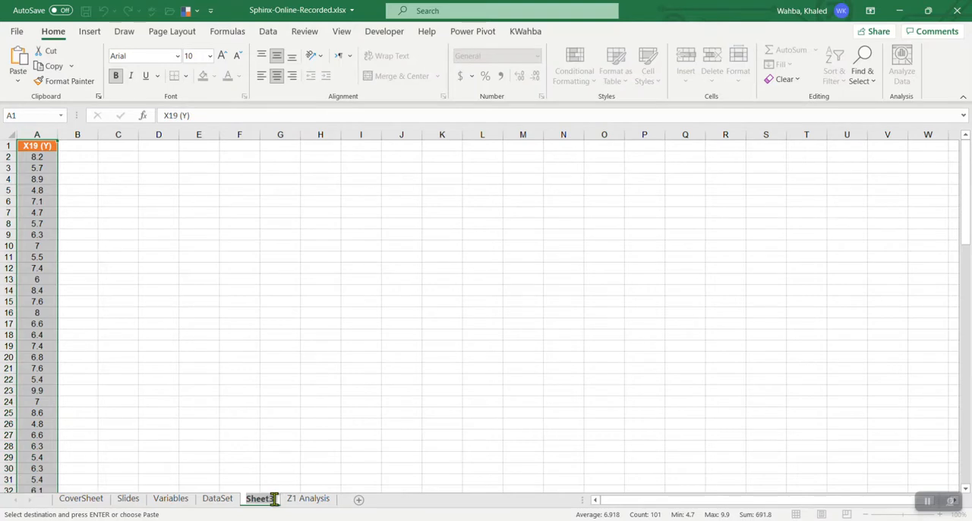
type("X19")
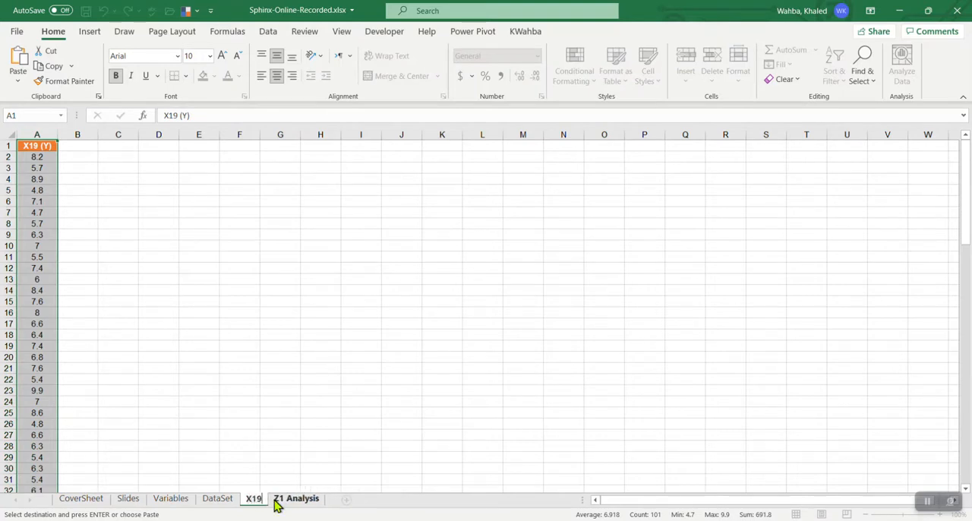
type(" (Y) Analys")
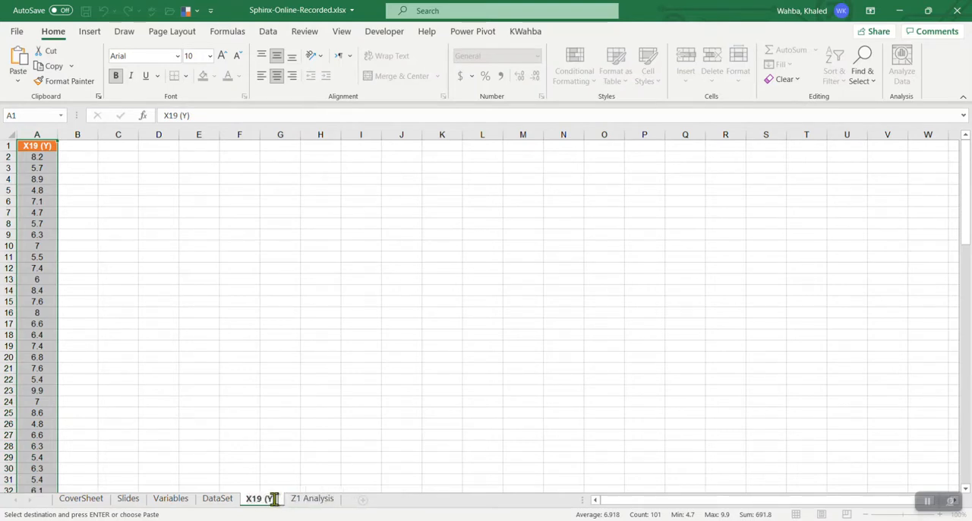
type("is")
key("Return")
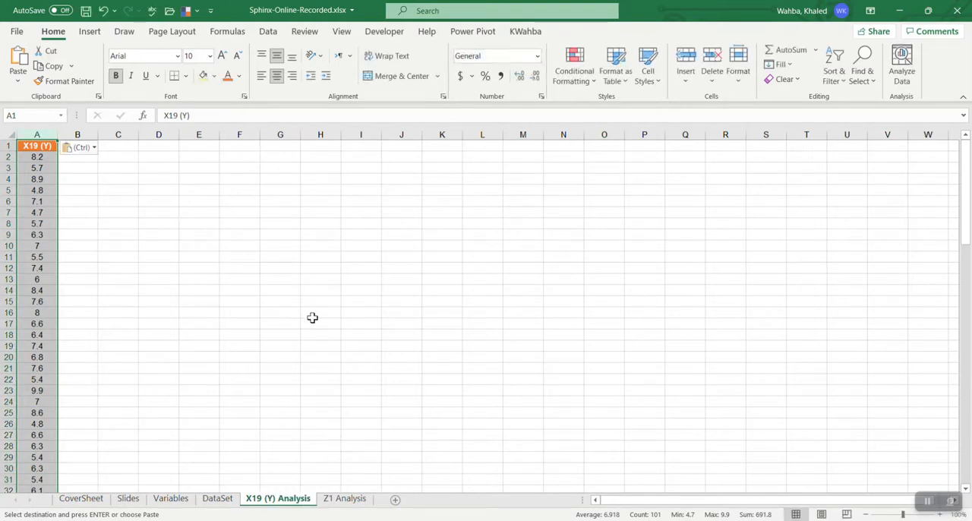
Give the X19 (Y) Analysis sheet an orange tab color after consulting the descriptive data analysis slide
left_click(137, 183)
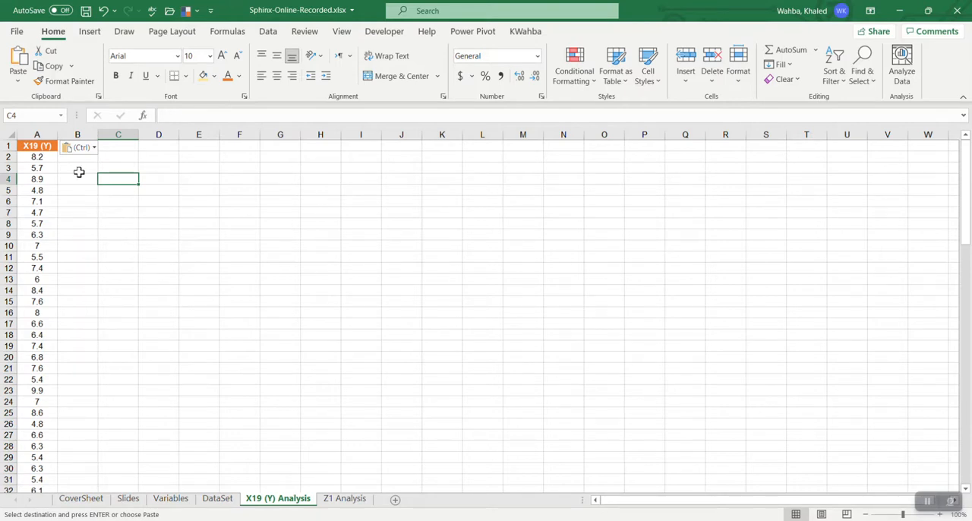
left_click_drag(904, 516, 913, 516)
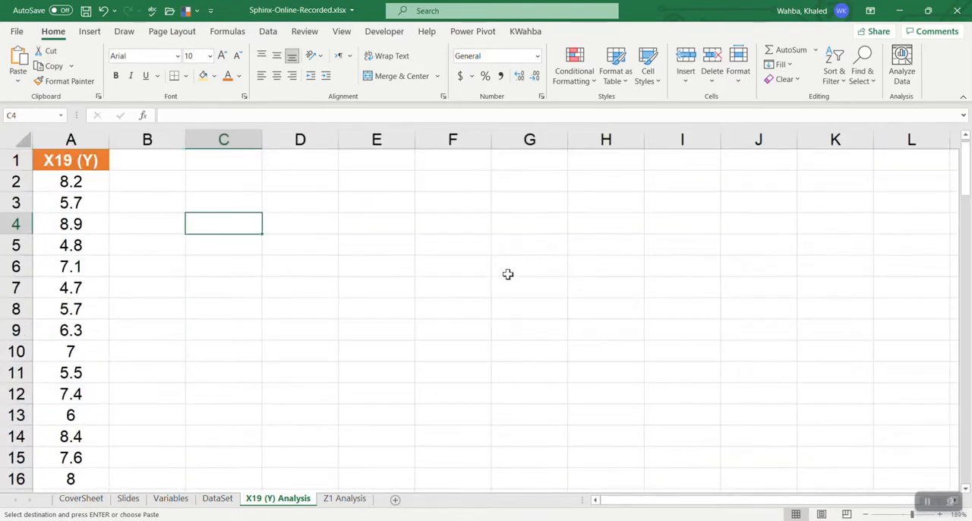
left_click(129, 179)
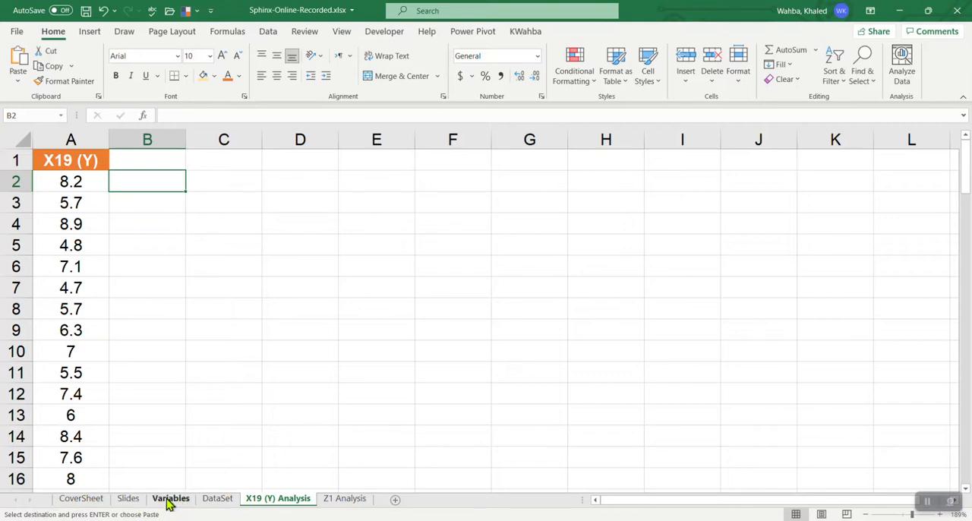
left_click(137, 499)
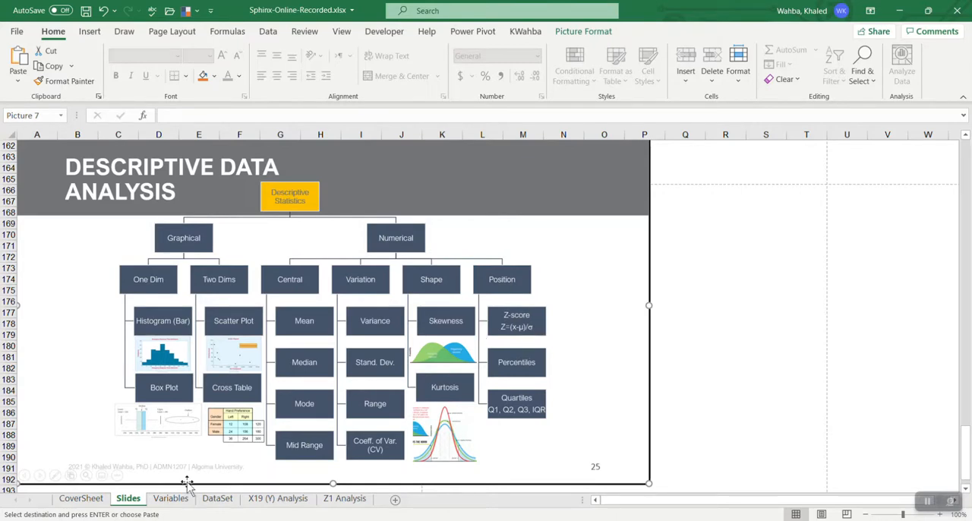
left_click(292, 502)
right_click(292, 505)
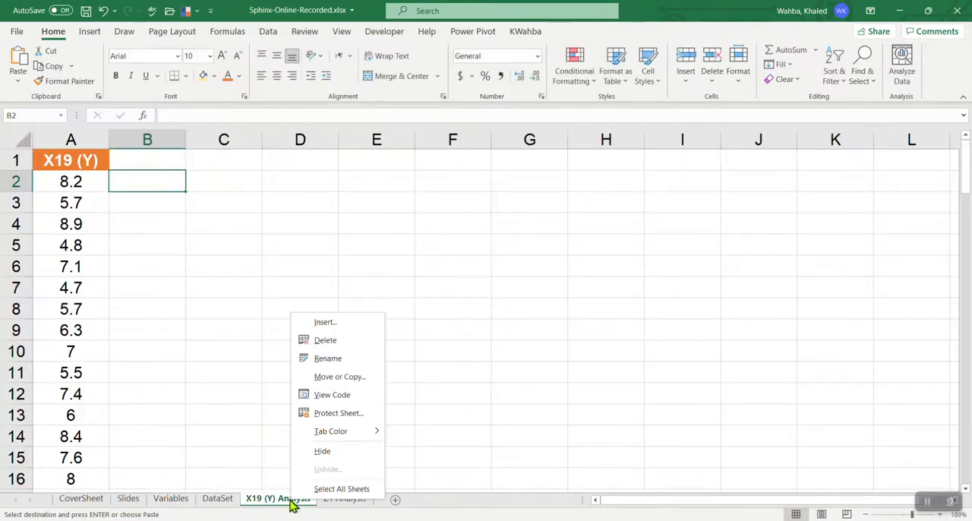
mouse_move(342, 441)
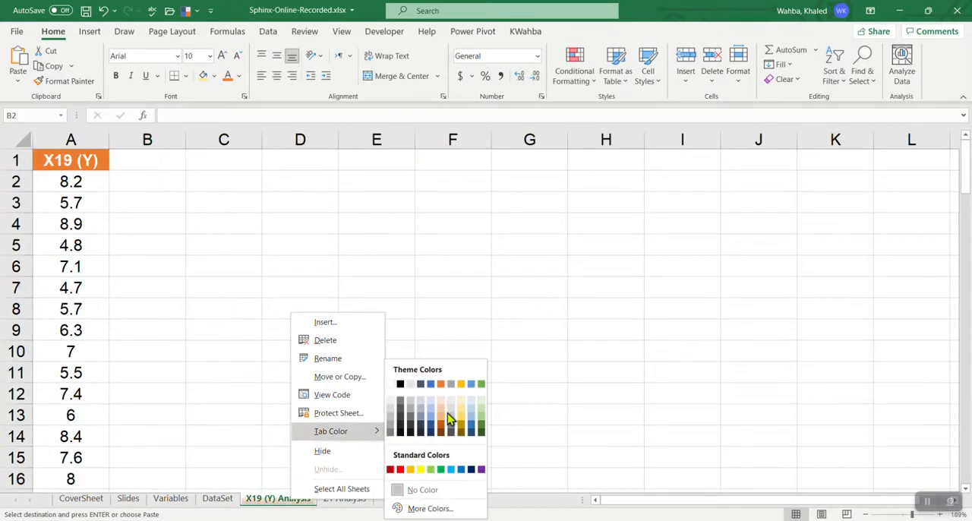
left_click(441, 385)
Give the Z1 Analysis sheet a standard green tab color
left_click(342, 502)
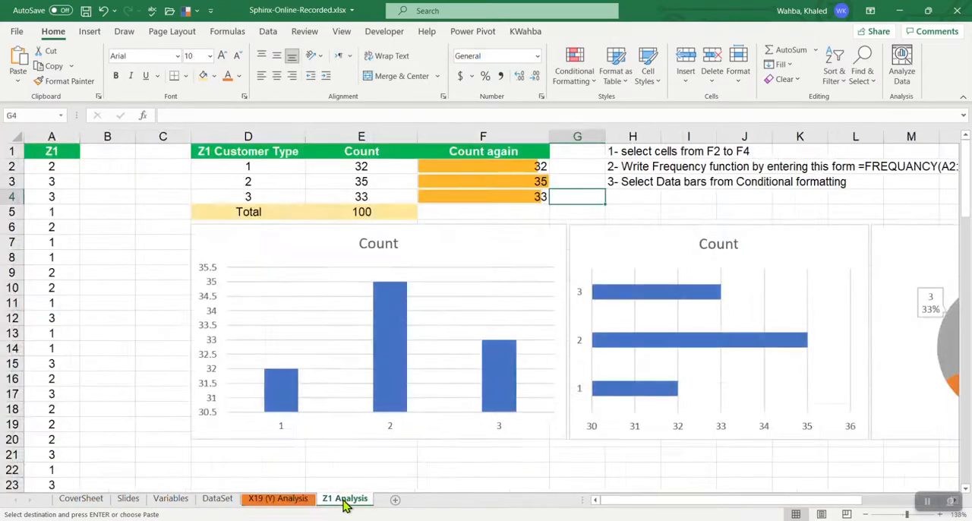
right_click(346, 503)
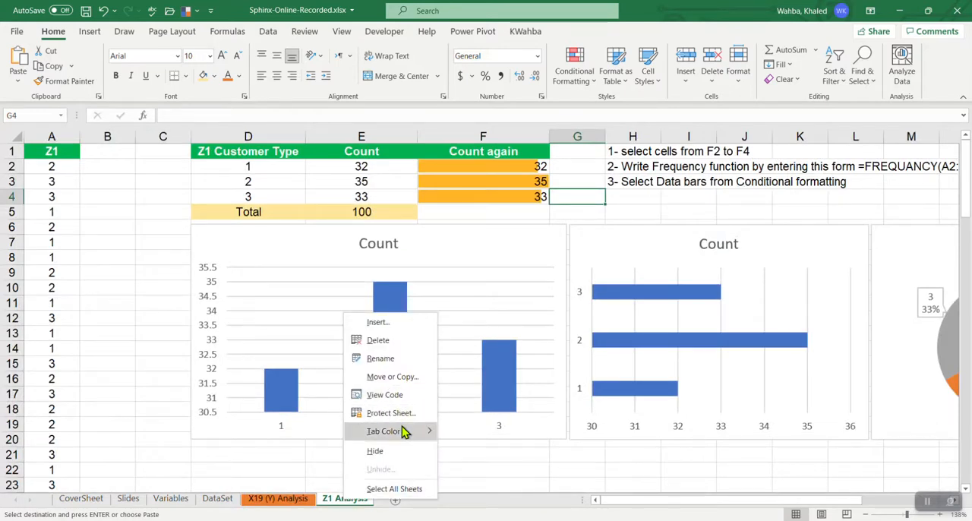
mouse_move(402, 430)
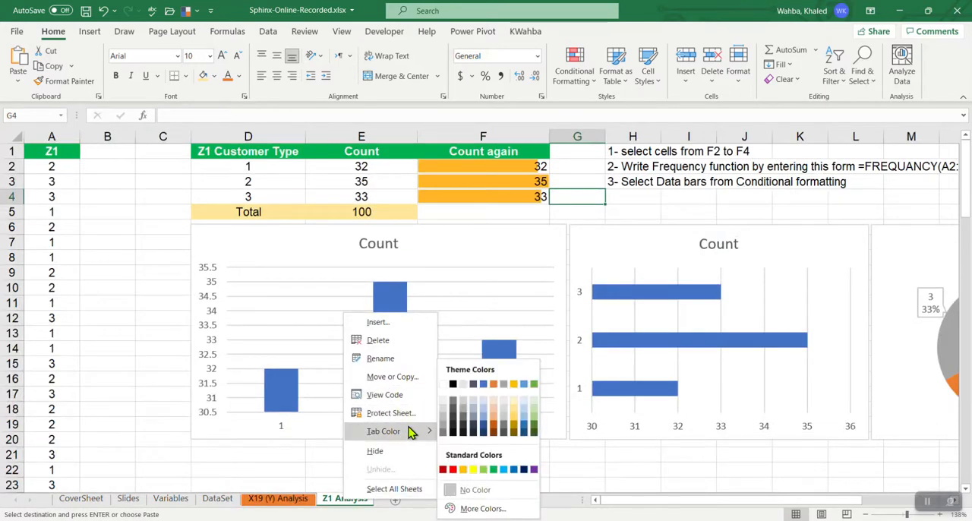
left_click(494, 470)
left_click(364, 480)
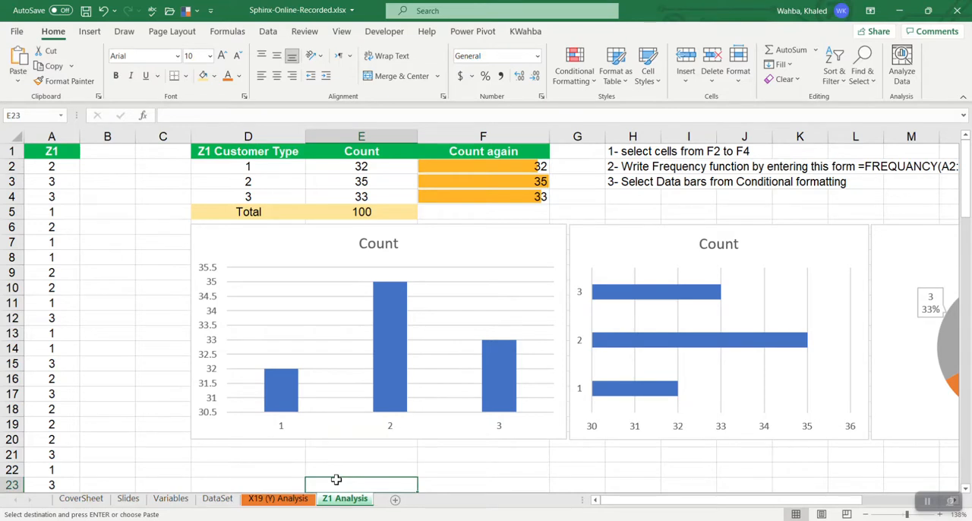
Start the Descriptive Statistics analysis tool on the X19 (Y) Analysis sheet
left_click(298, 500)
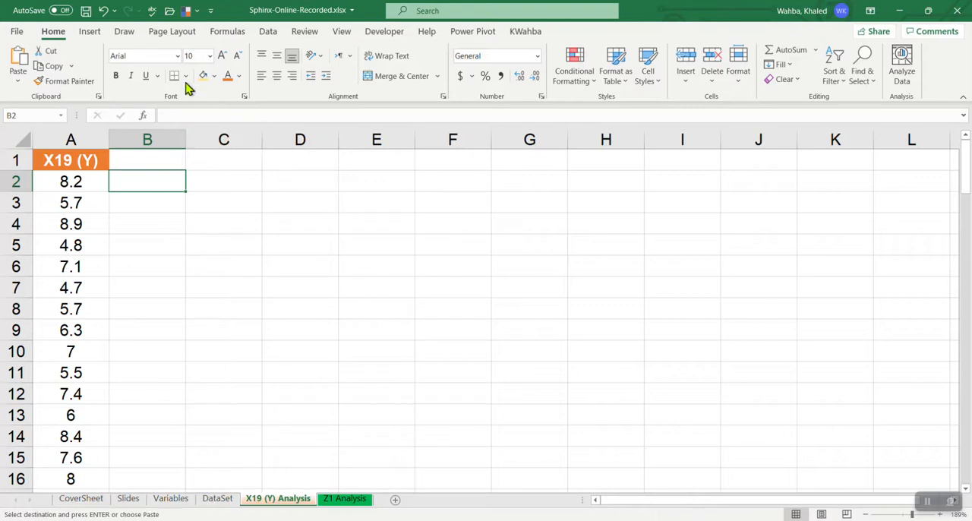
left_click(270, 34)
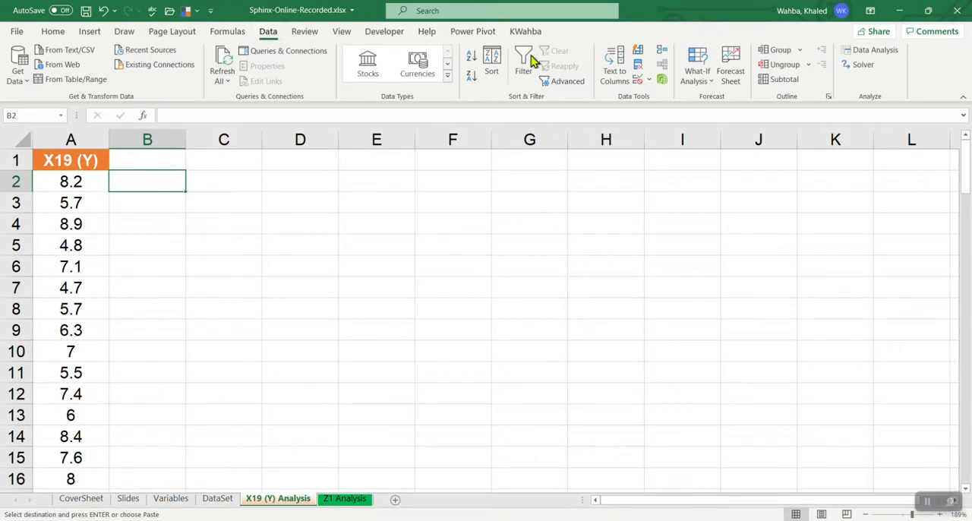
left_click(876, 53)
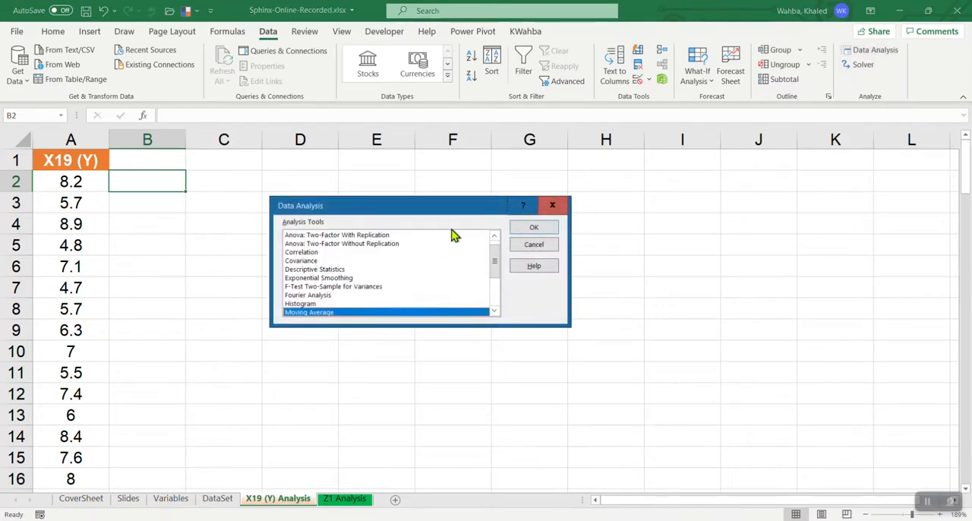
left_click_drag(424, 215, 490, 198)
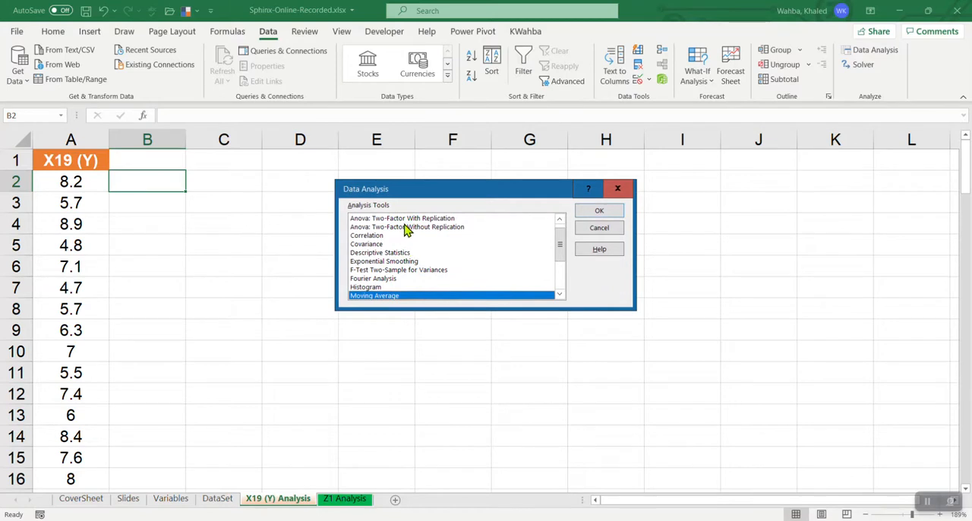
mouse_move(562, 260)
left_mouse_down()
mouse_move(564, 289)
mouse_move(563, 253)
left_mouse_up()
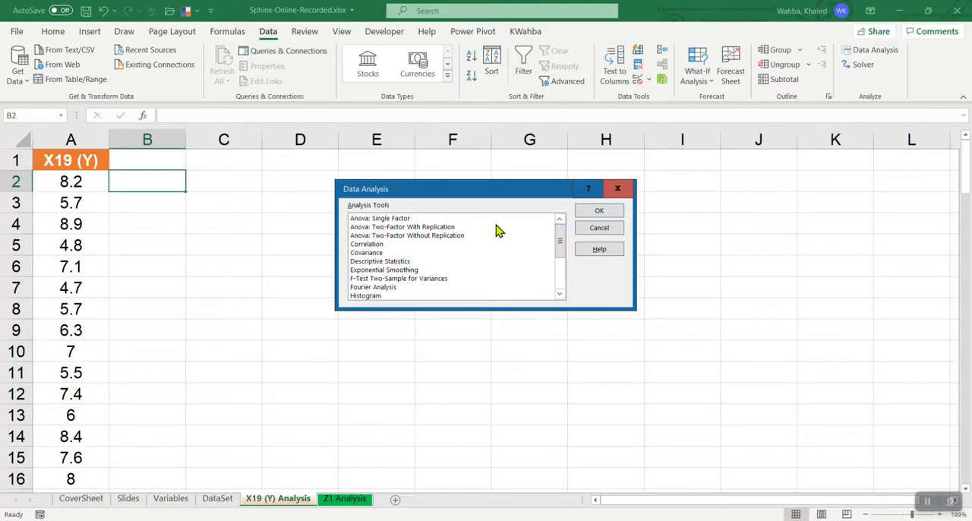
left_click(399, 262)
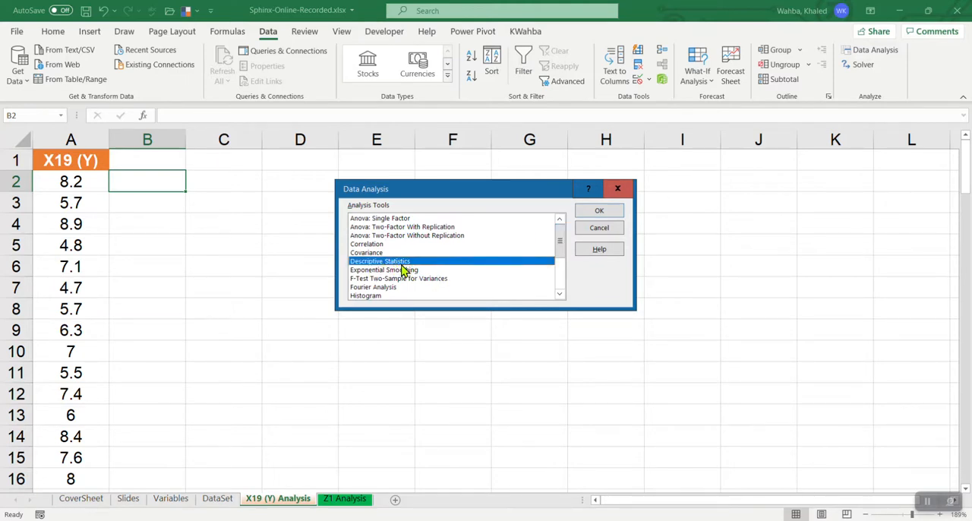
left_click(599, 214)
Set the Descriptive Statistics input range to A1:A101 with labels in the first row, and include summary statistics and a 95% confidence level for the mean
left_click_drag(478, 145, 446, 177)
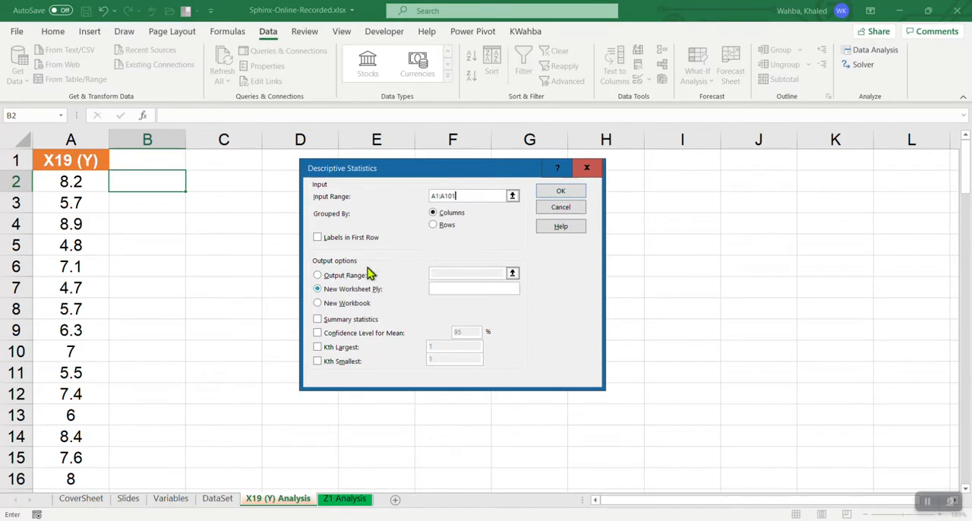
left_click(319, 239)
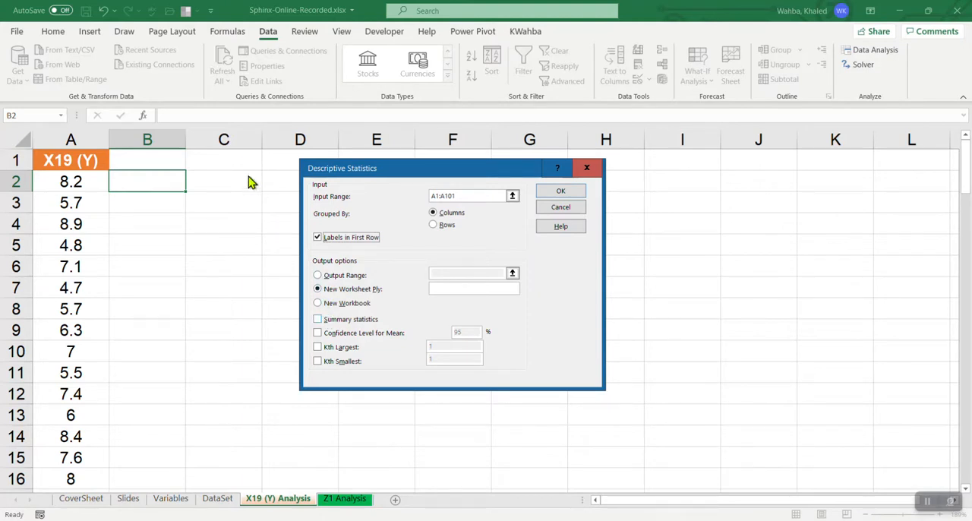
left_click(317, 319)
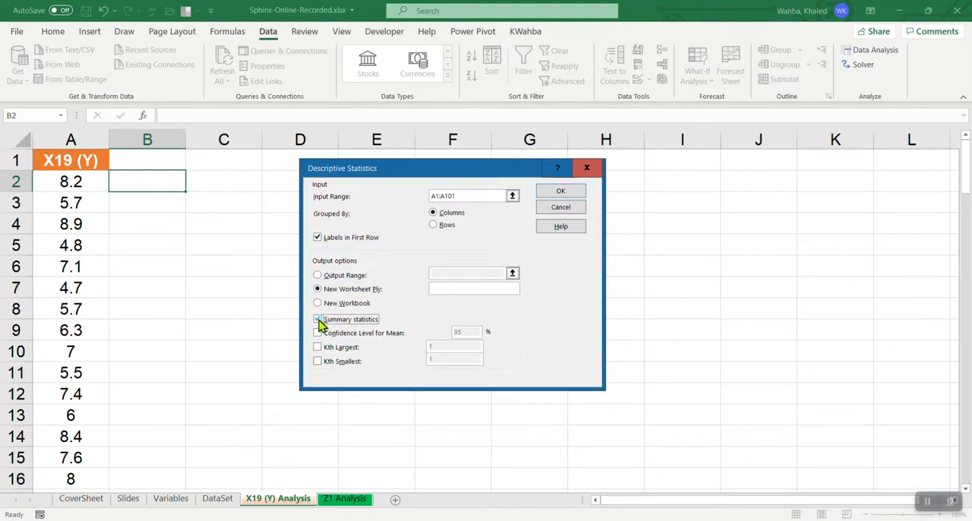
left_click(318, 333)
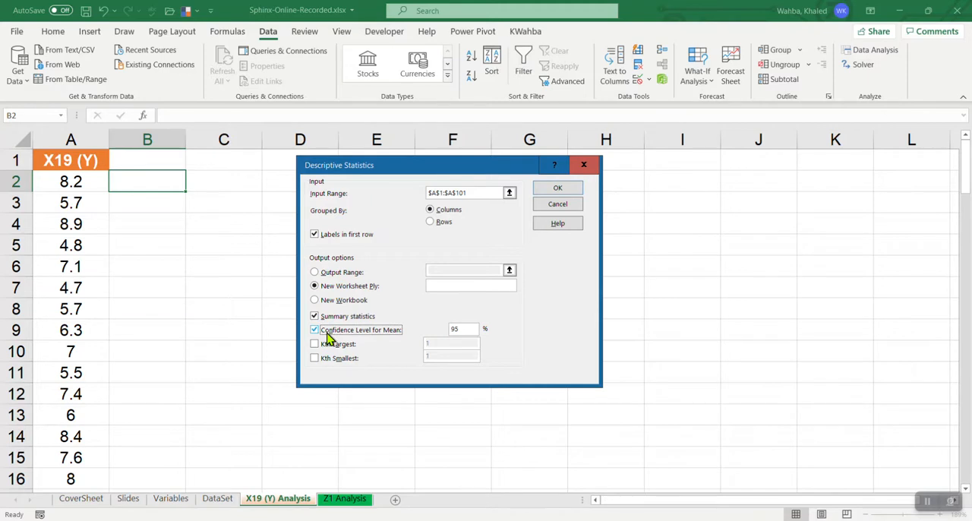
Set the output range to cell F1 on the current sheet and generate the descriptive statistics
left_click_drag(347, 174, 436, 175)
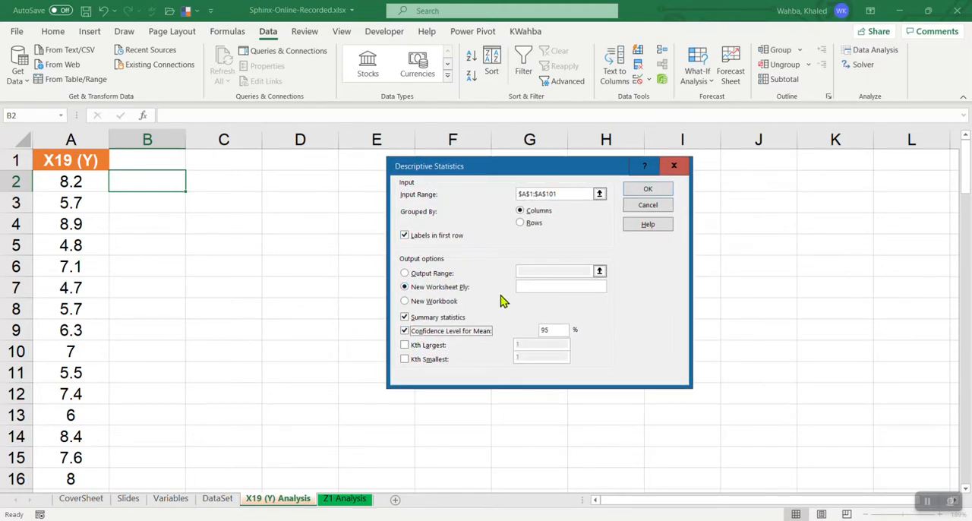
left_click(405, 275)
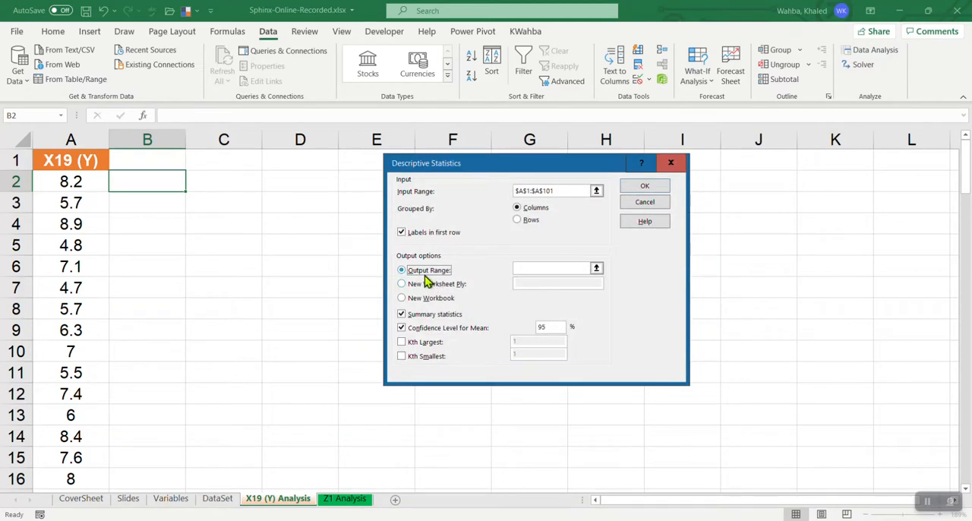
left_click(558, 269)
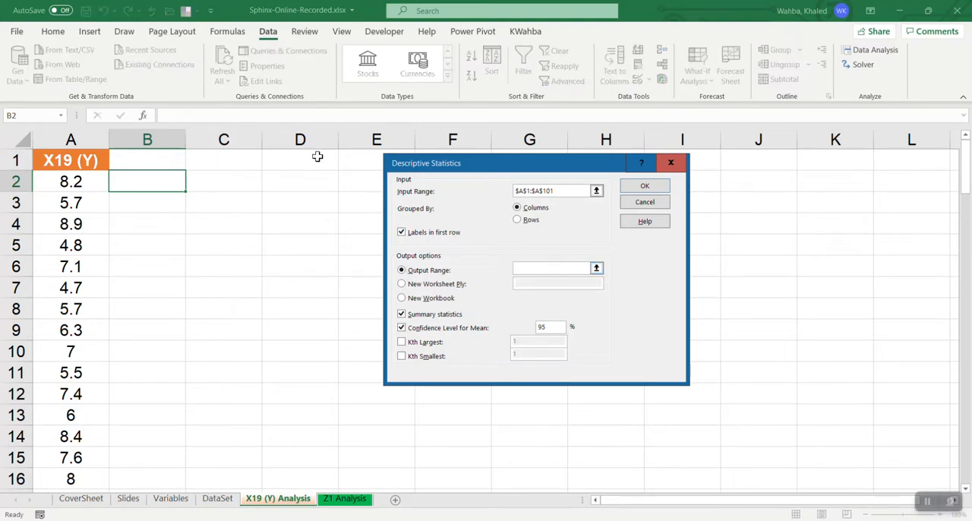
left_click_drag(437, 166, 522, 173)
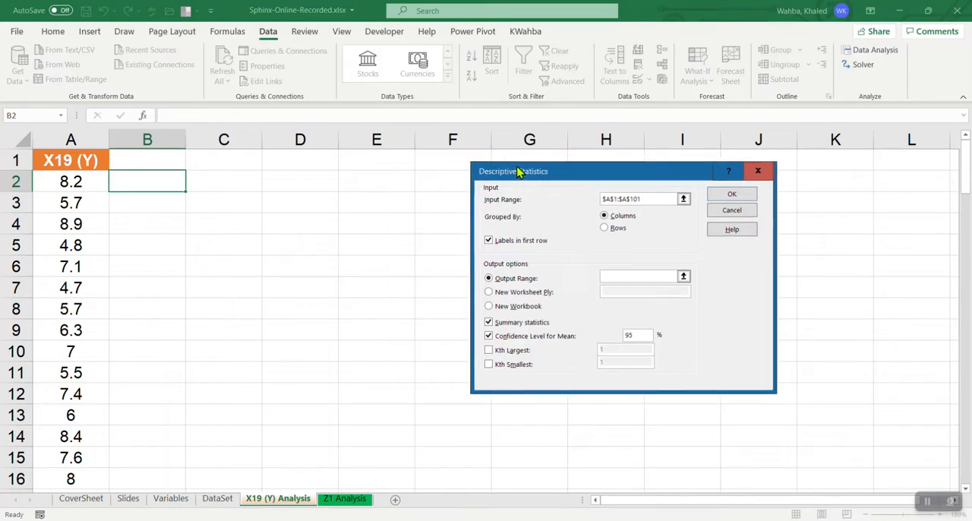
left_click(430, 157)
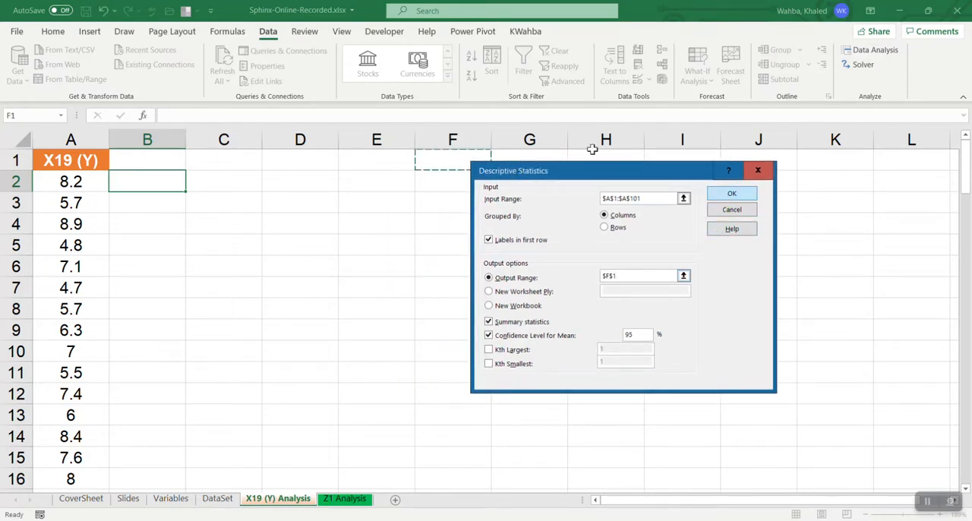
left_click_drag(528, 177, 570, 168)
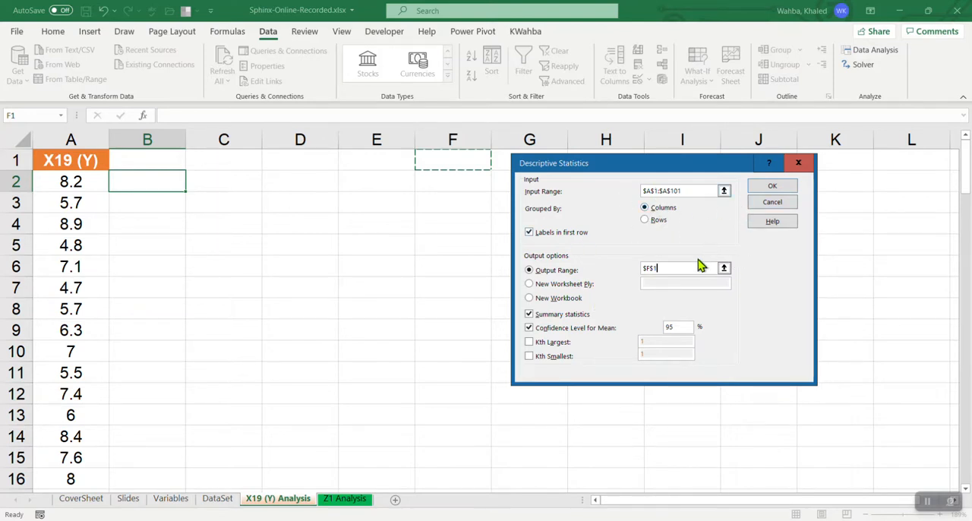
left_click(771, 189)
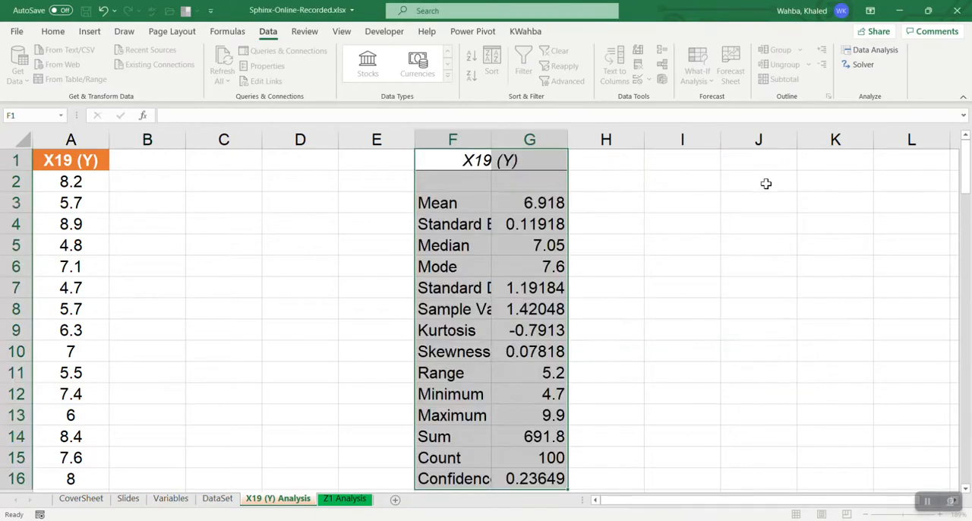
Widen columns F and G of the statistics output to make room for the labels and values
left_click_drag(490, 140, 540, 140)
left_click_drag(615, 139, 678, 139)
left_click_drag(541, 141, 576, 140)
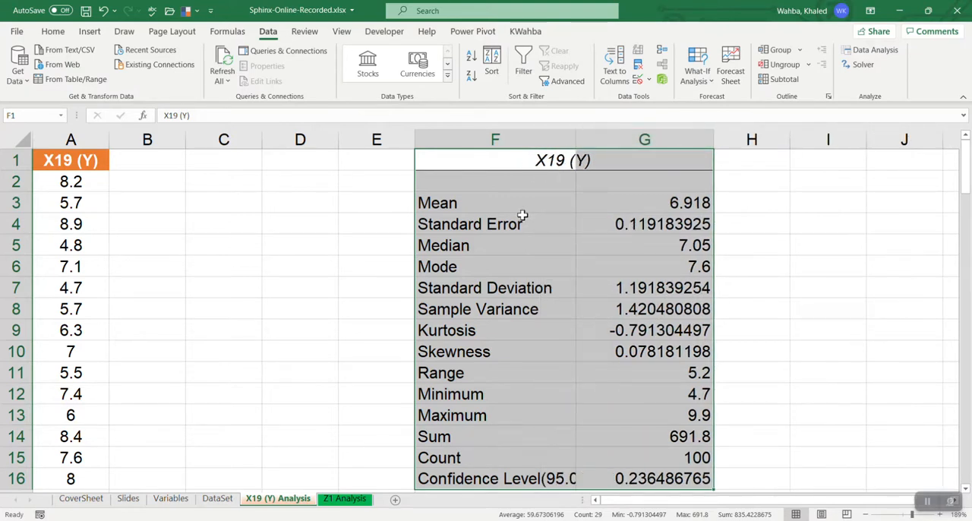
Consult the descriptive data analysis slide and review the matching measures from Mean to Maximum in the X19 (Y) statistics table
left_click(128, 498)
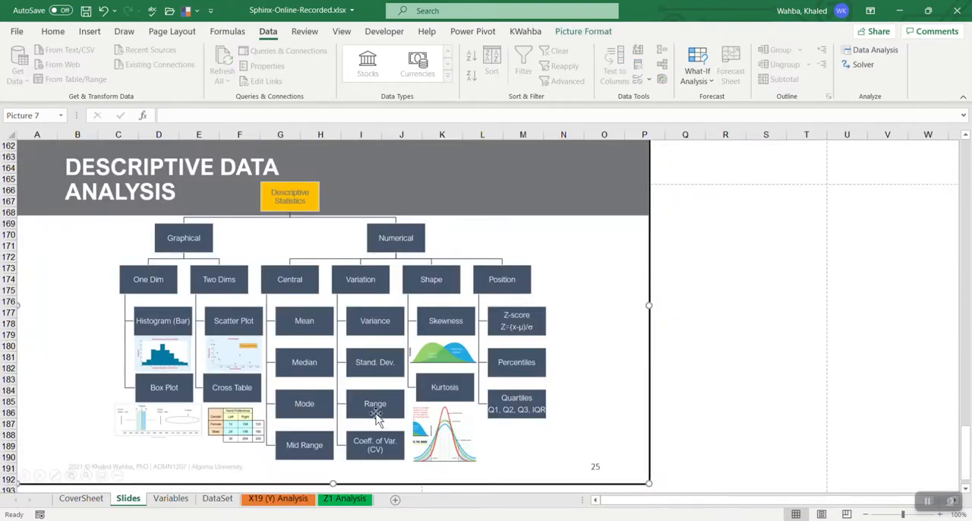
left_click(301, 507)
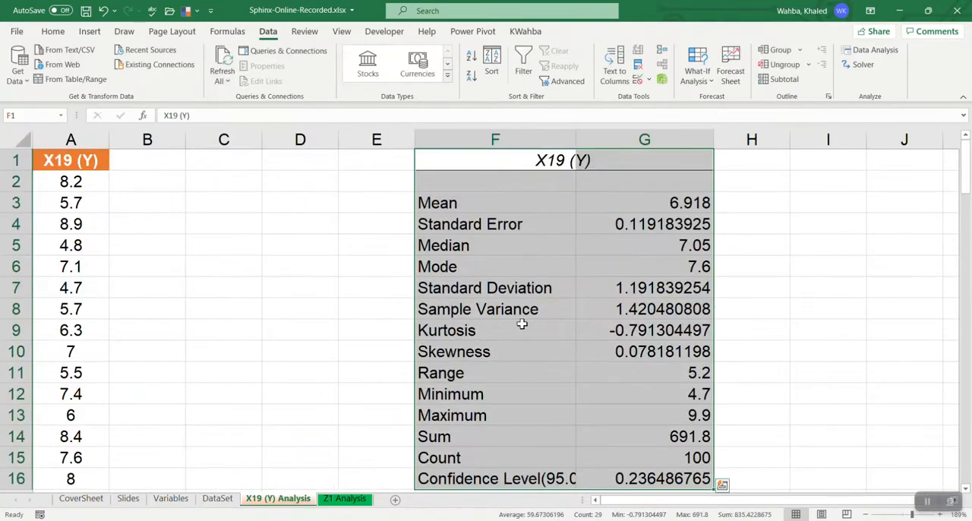
left_click(453, 203)
left_click(472, 246)
left_click(476, 269)
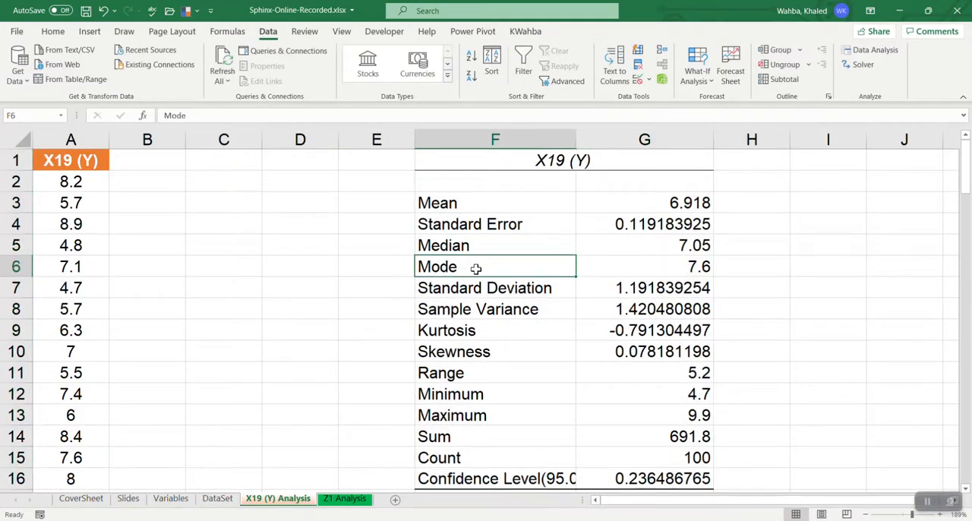
left_click(491, 288)
left_click(498, 308)
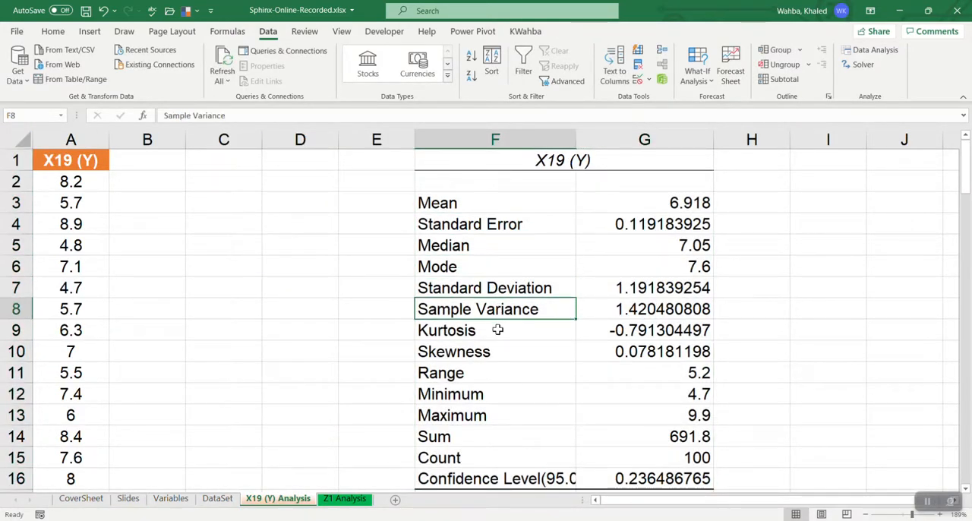
left_click(497, 330)
left_click(510, 352)
left_click(516, 374)
left_click(526, 395)
left_click(497, 414)
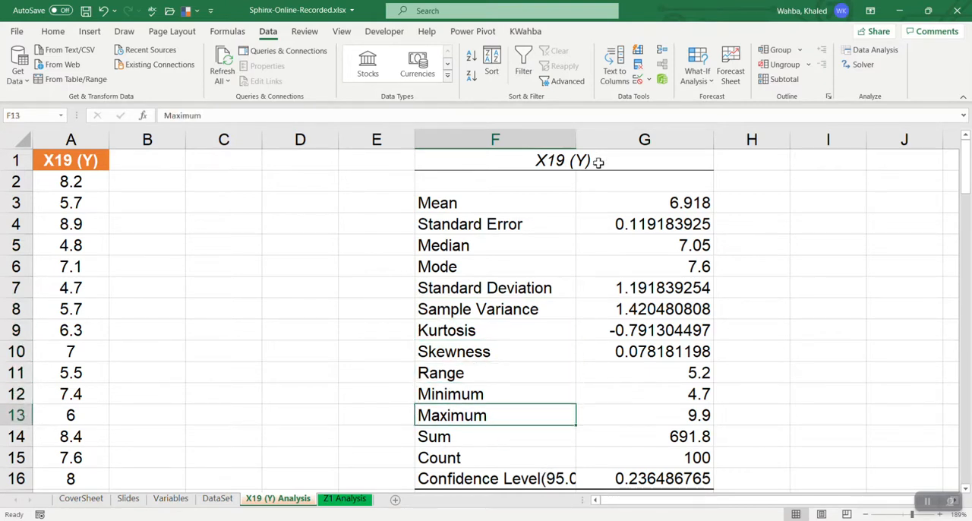
Autofit column F to its longest label and widen the empty column H beside the statistics table
double_click(577, 139)
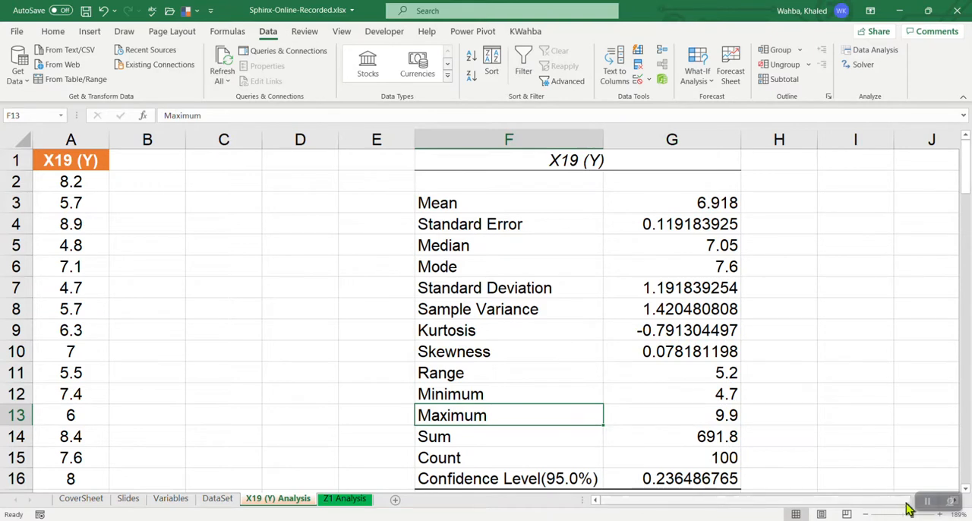
left_click_drag(684, 501, 738, 504)
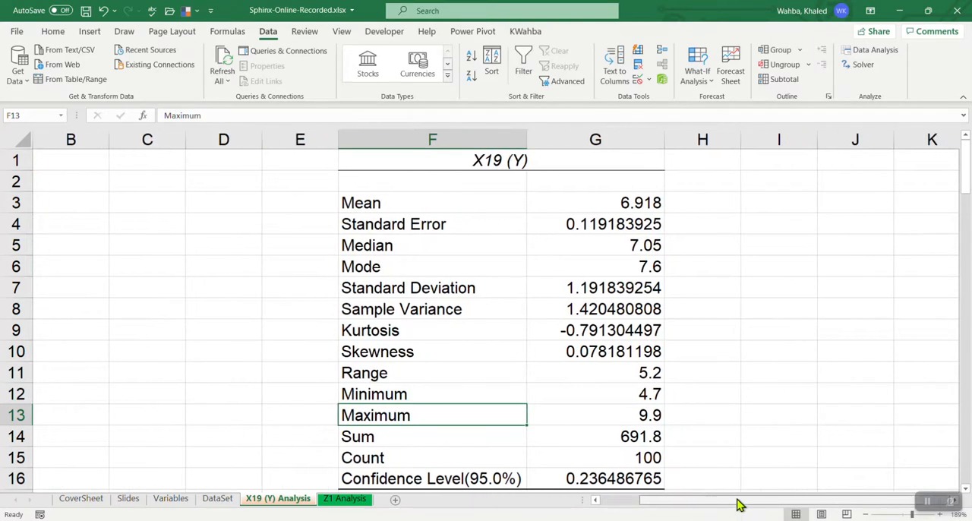
left_click_drag(746, 137, 772, 138)
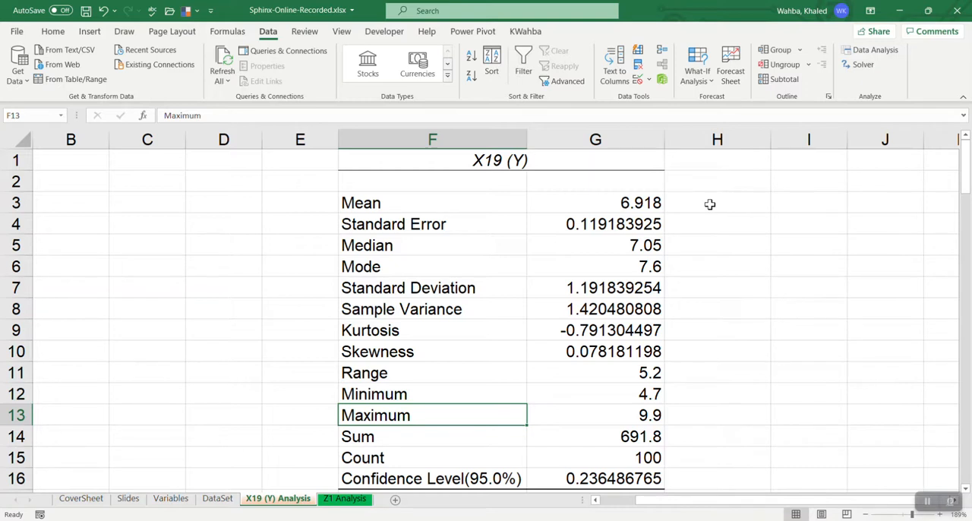
Narrow the empty columns D and E between the X19 (Y) data and the statistics table
left_click(279, 140)
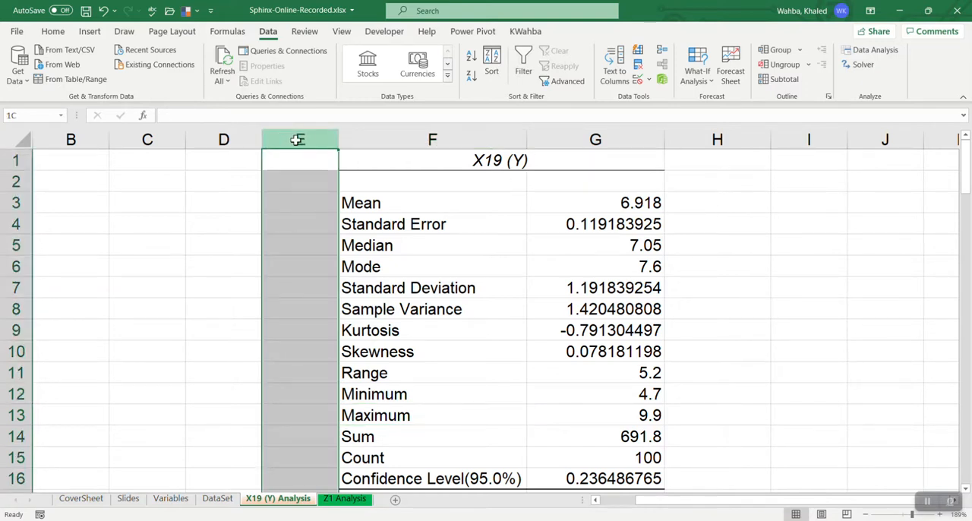
left_click_drag(341, 134, 216, 137)
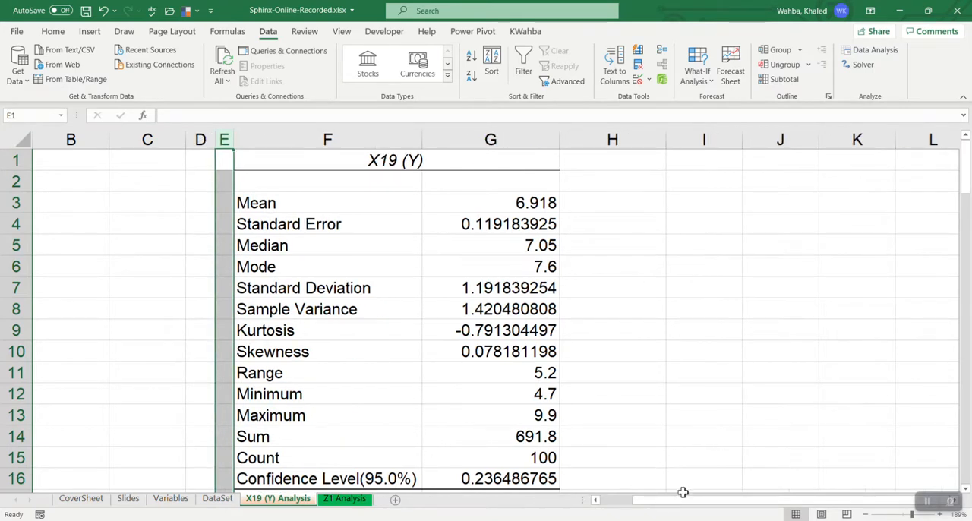
left_click_drag(664, 503, 630, 502)
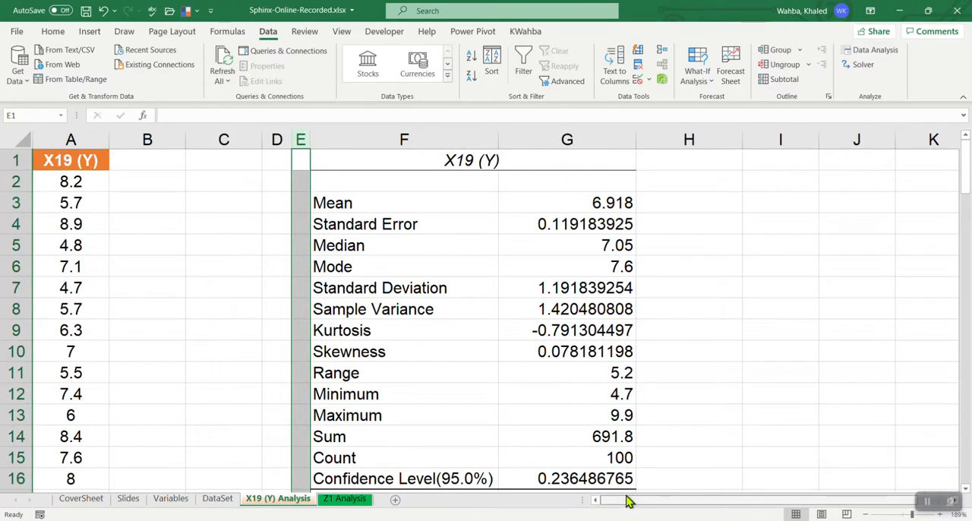
Review the calculated values for the mean, standard error, median, mode and standard deviation in the statistics table
left_click(342, 204)
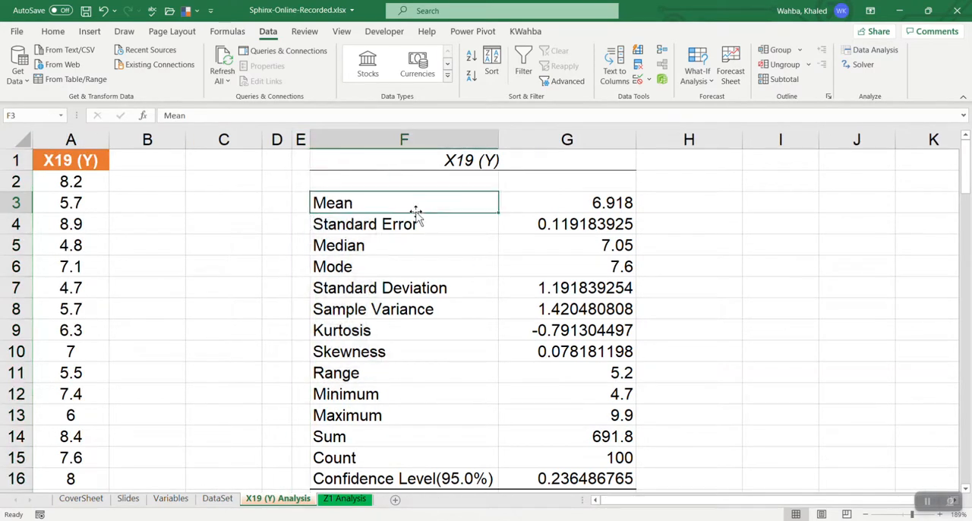
left_click(586, 204)
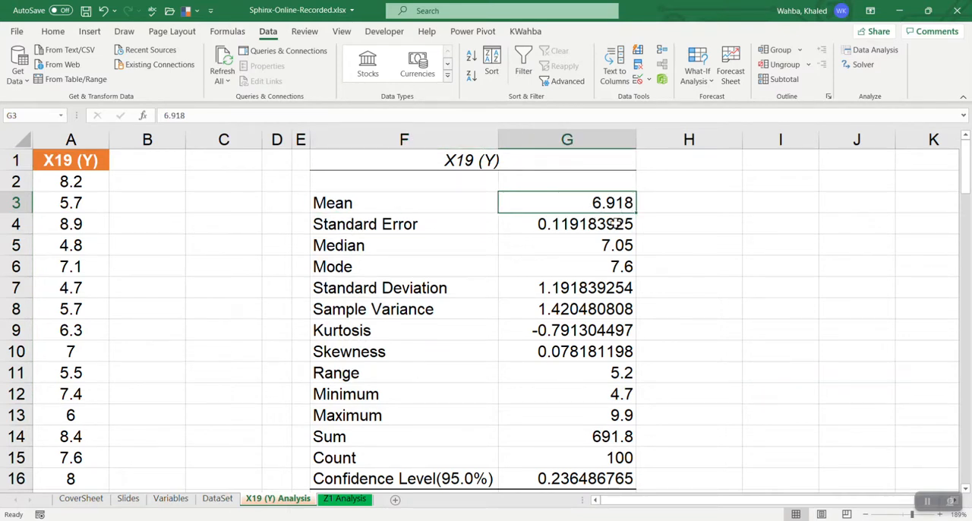
left_click(616, 222)
left_click(617, 248)
left_click(616, 283)
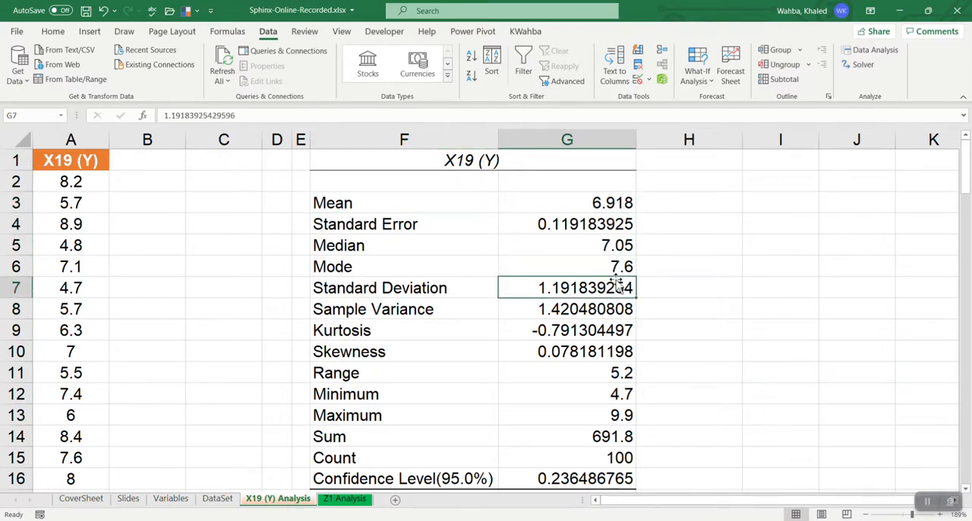
left_click(613, 203)
left_click(605, 226)
left_click(603, 250)
left_click(602, 266)
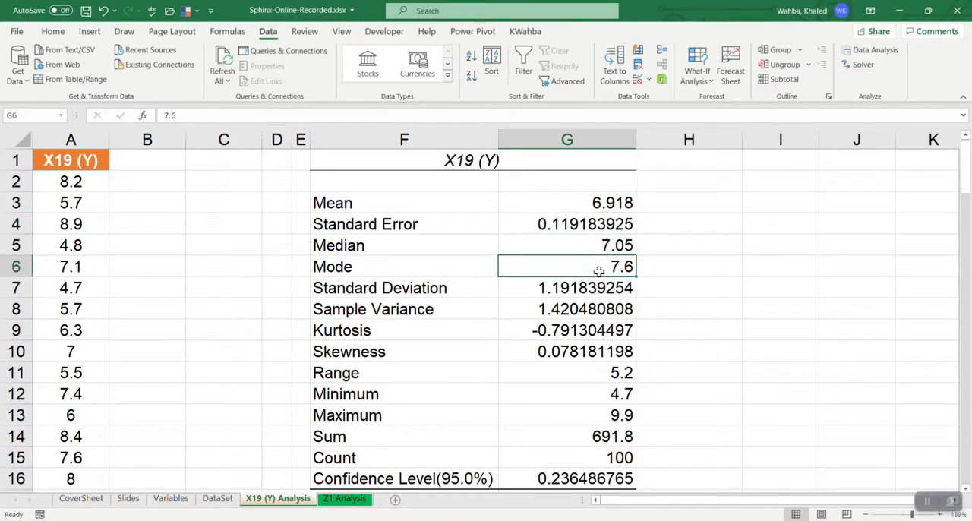
left_click(597, 283)
left_click(593, 202)
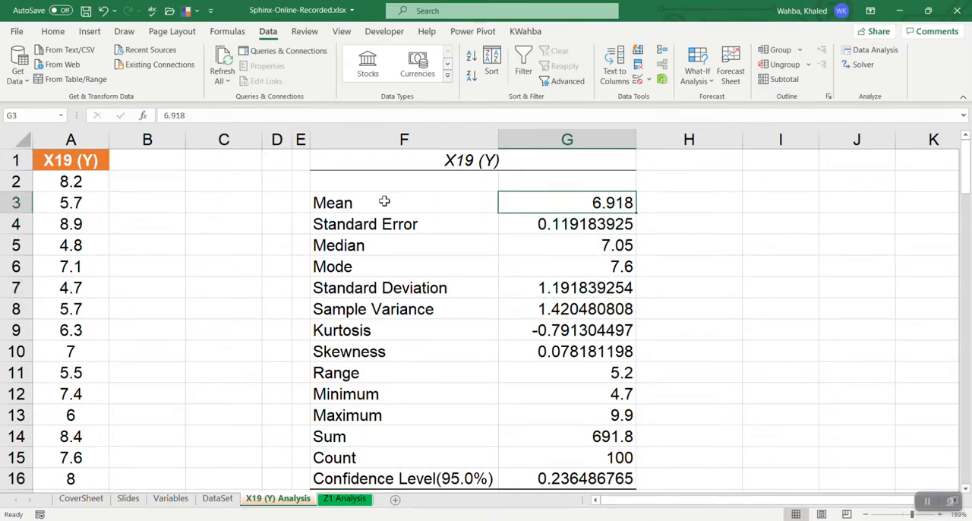
left_click(370, 203)
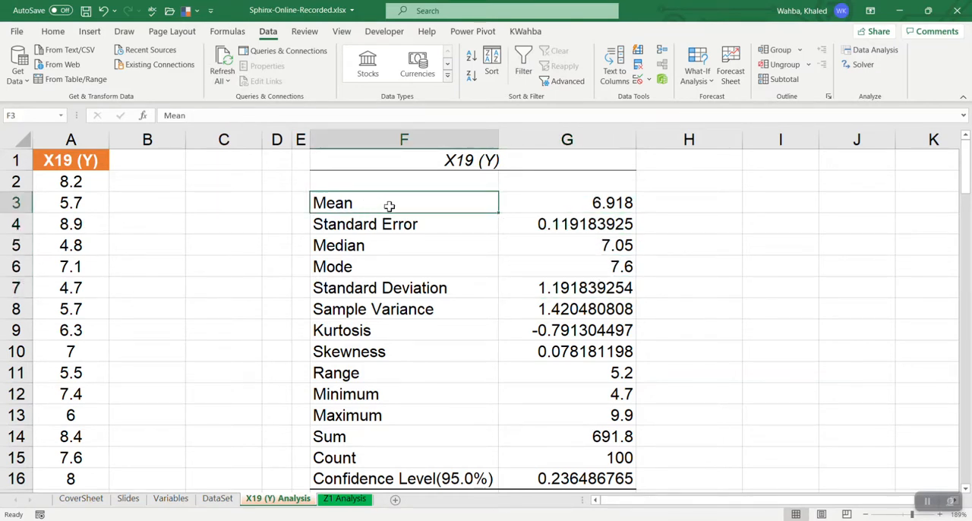
Widen column I and enter the heading "Formula" in cell I2
left_click(647, 203)
left_click_drag(819, 139, 857, 139)
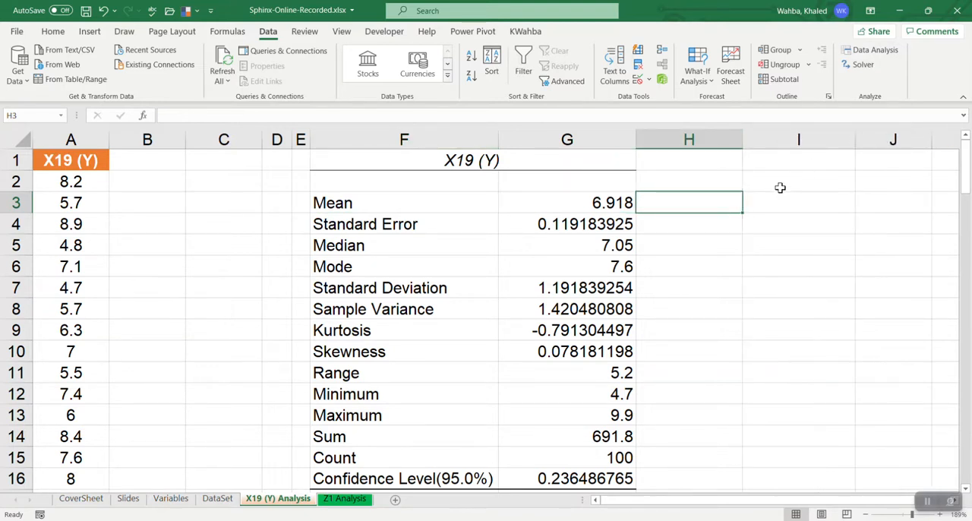
left_click(782, 184)
type("Formula")
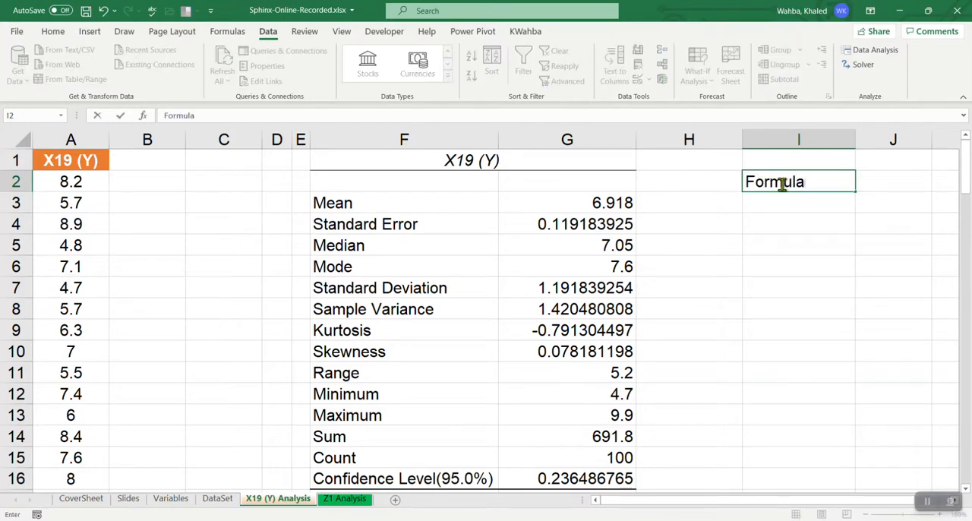
key("Return")
Enter the heading "Functions" in cell H2 and widen column I slightly more
key("Up")
key("Left")
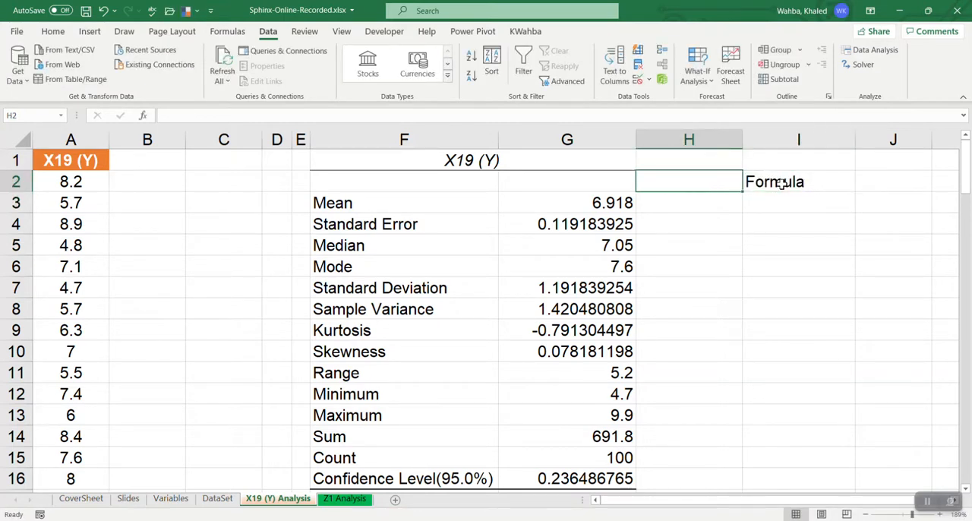
type("For")
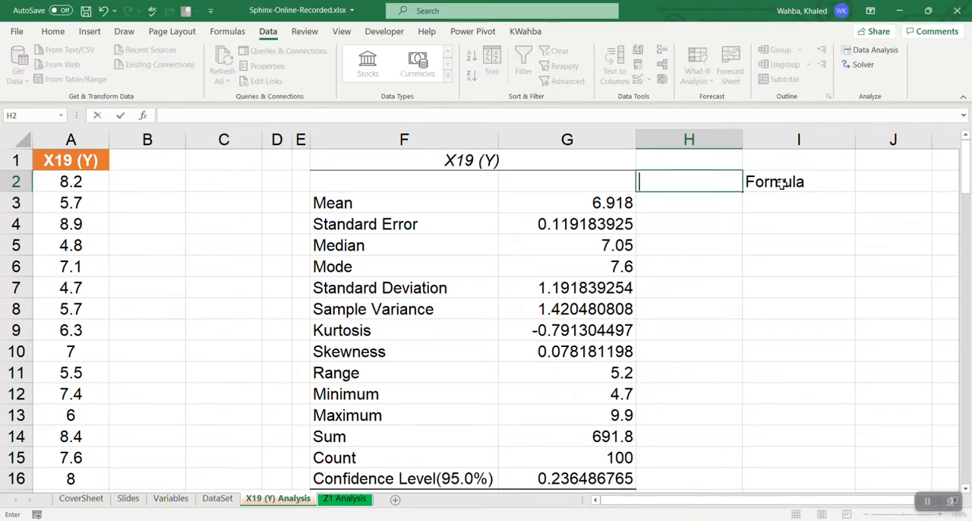
type("unctions")
key("Return")
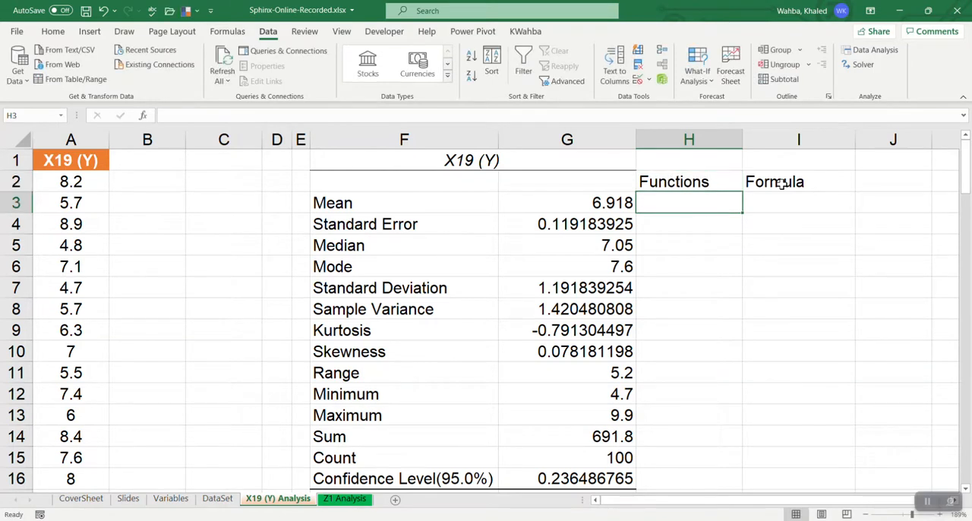
key("Right")
left_click_drag(856, 143, 872, 144)
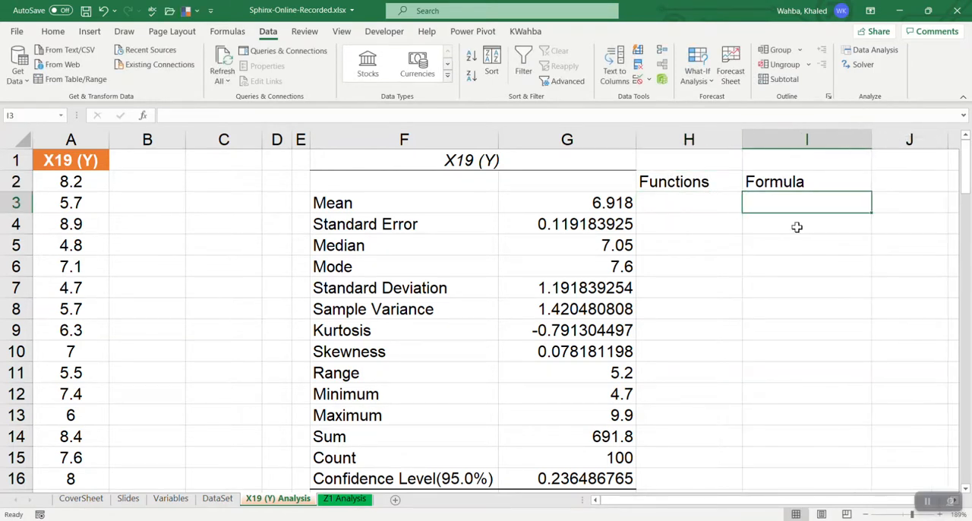
Calculate the mean of the X19 (Y) data in cell H3 with =AVERAGE(A2:A101)
left_click(703, 209)
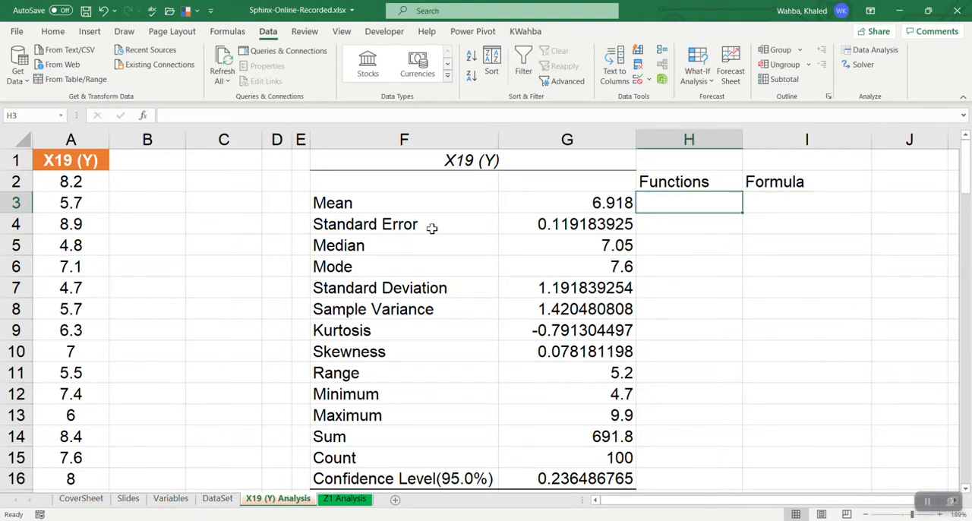
type("=average (")
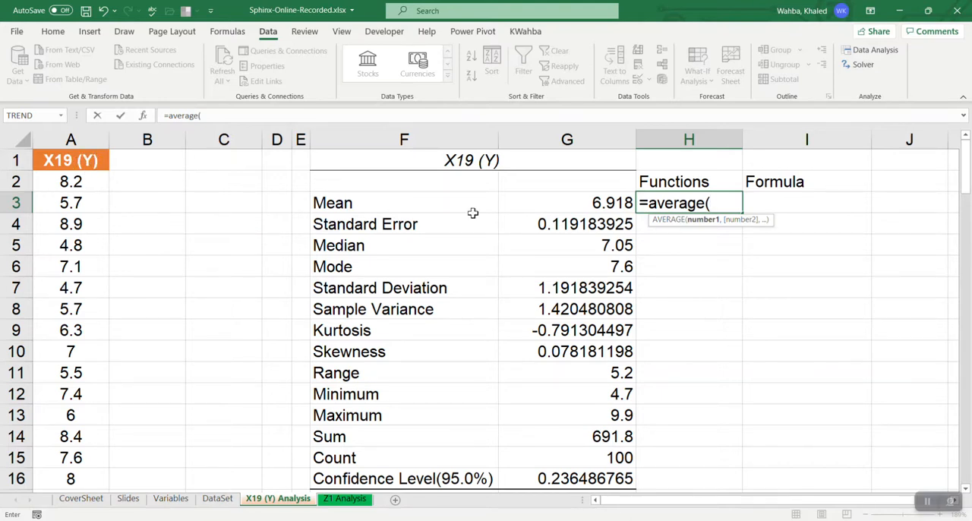
type("A")
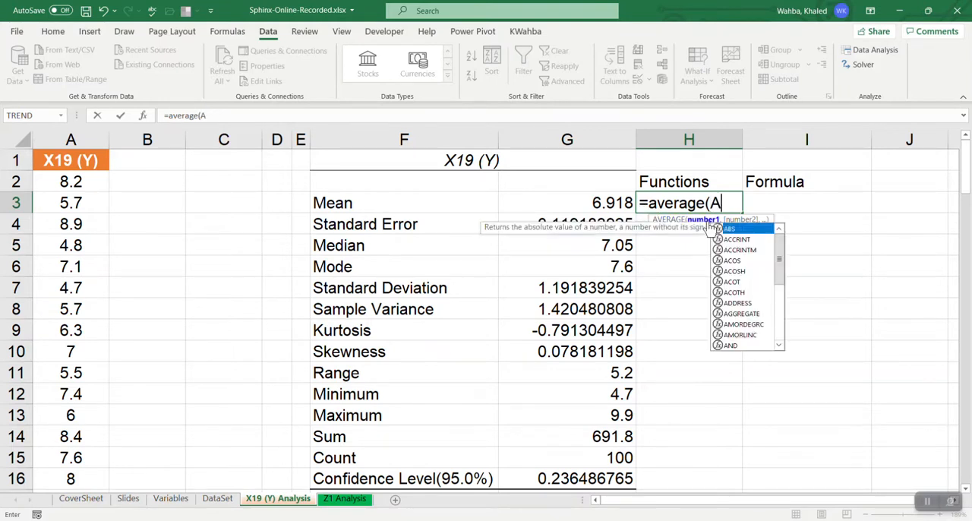
type("2:A101")
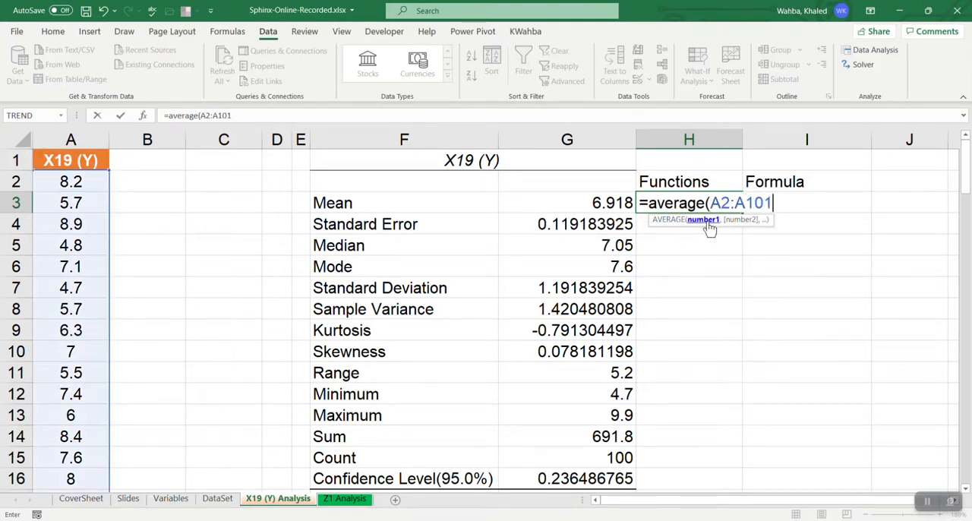
type(")")
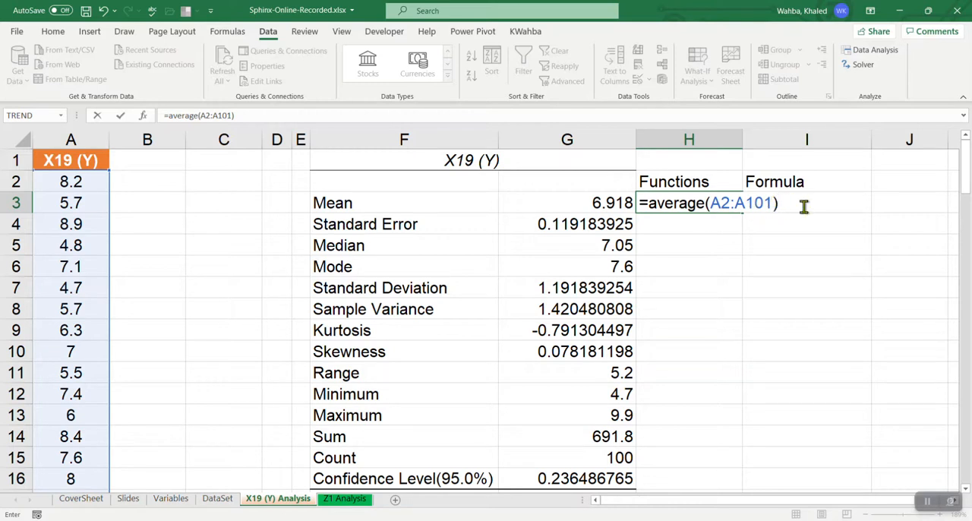
key("Return")
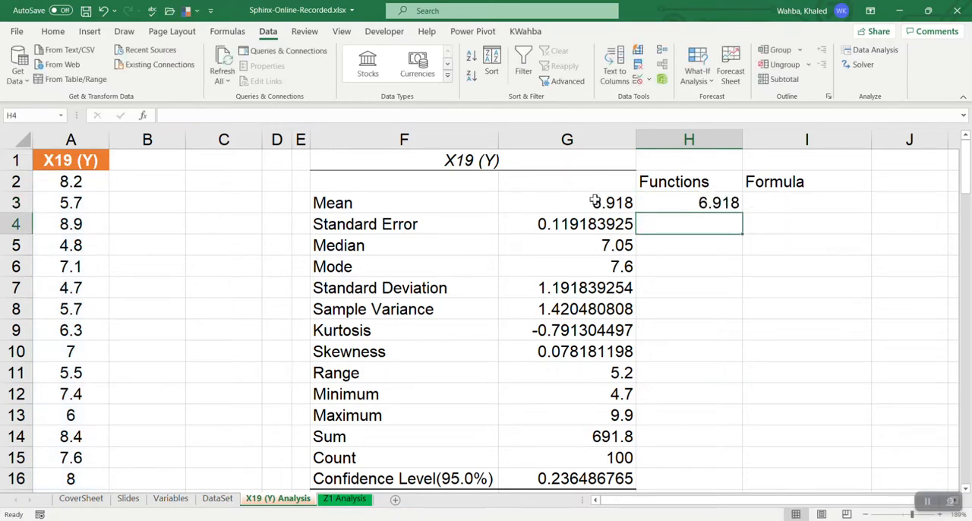
Show the formula of H3 as text in cell I3 with FORMULATEXT and fit column I to its contents
left_click(786, 204)
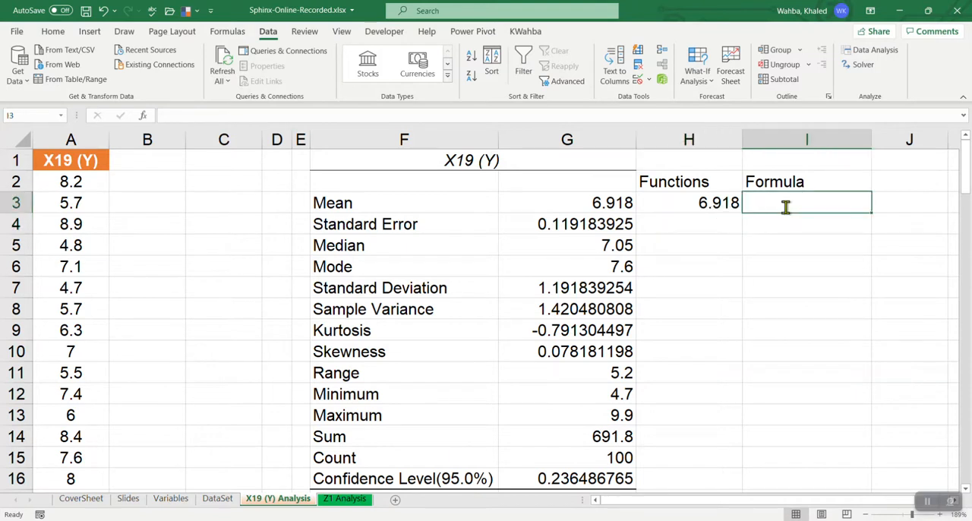
type("=formu")
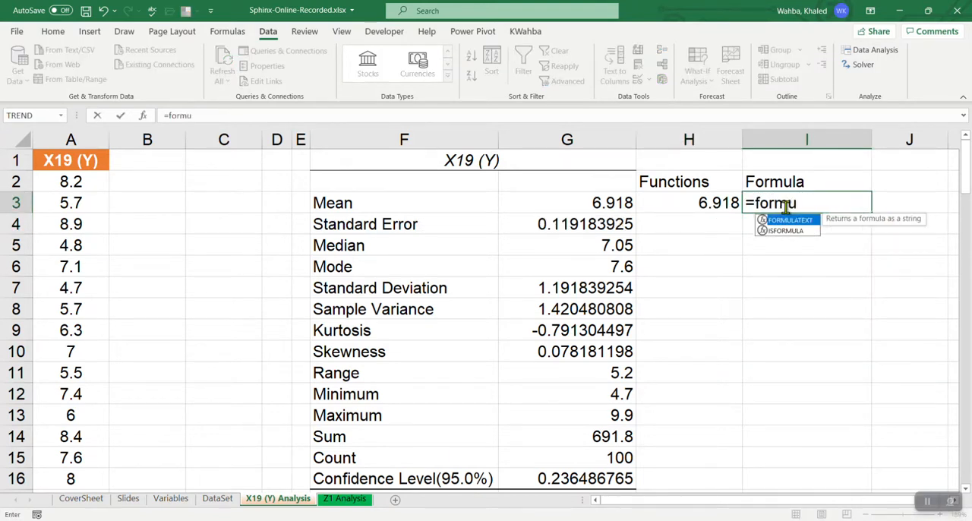
key("Tab")
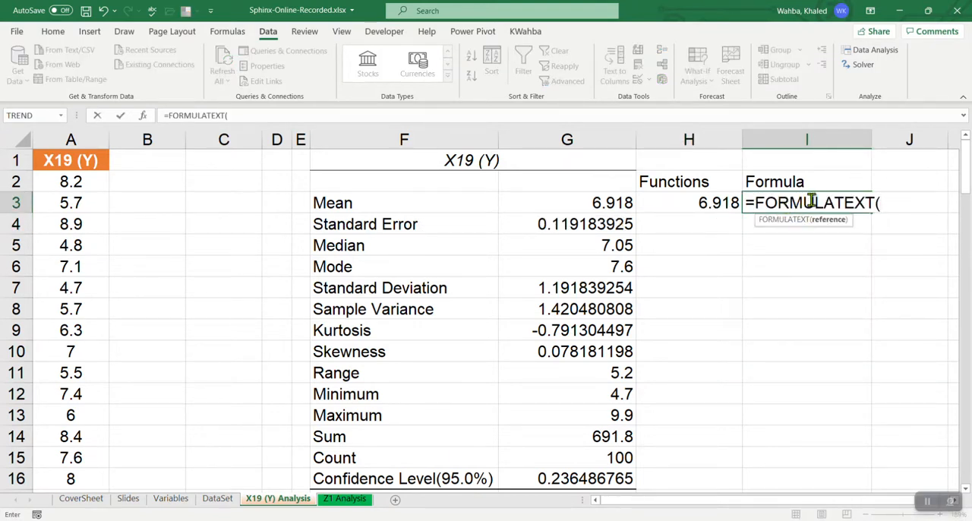
left_click(730, 203)
key("Return")
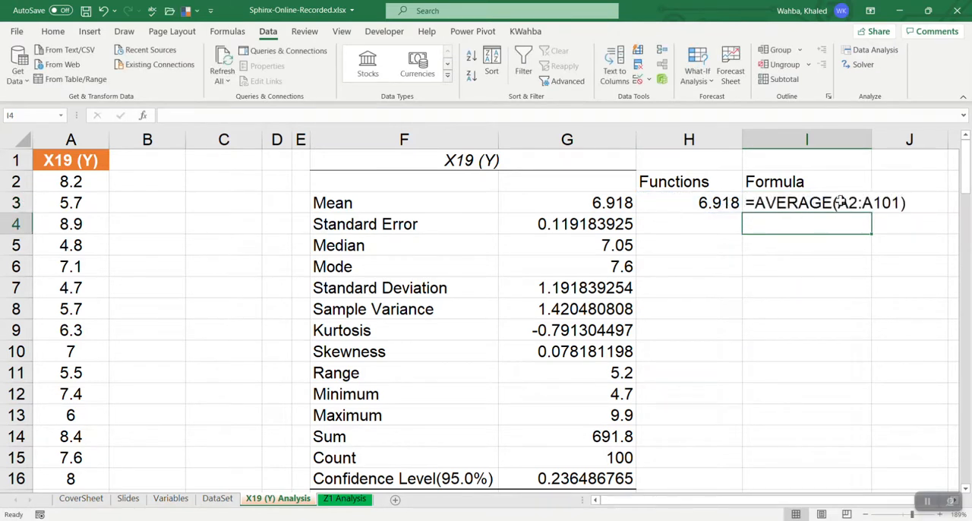
double_click(872, 140)
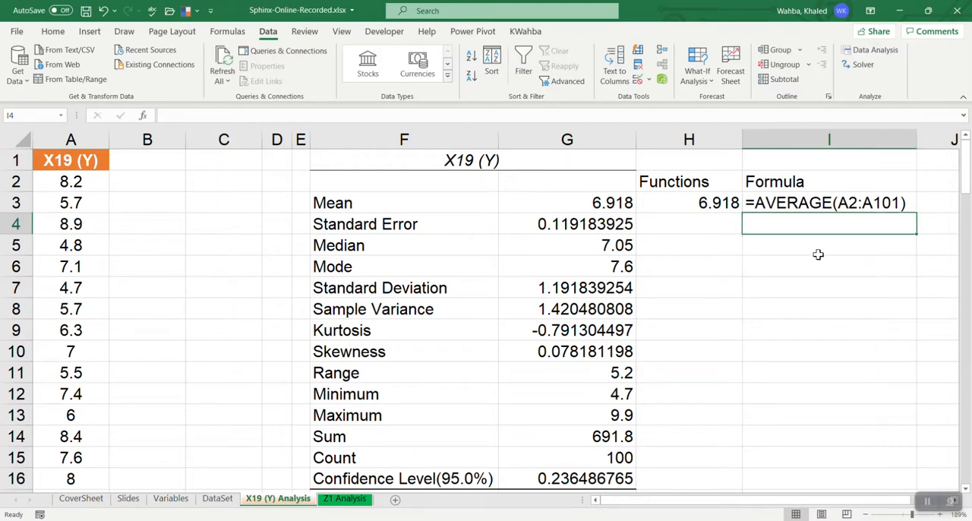
left_click(705, 203)
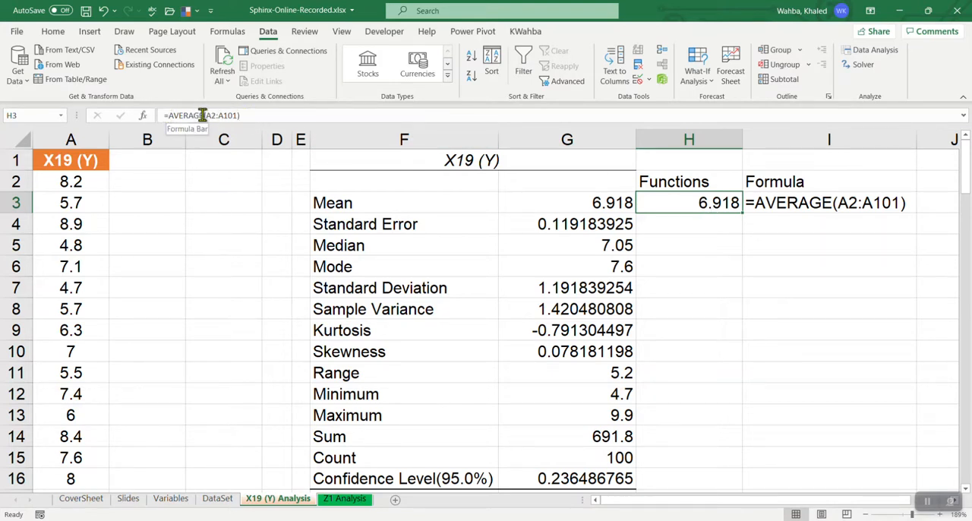
left_click(778, 203)
Fill the heading cells H2:I2, Functions and Formula, with the light gold colour
left_click_drag(860, 182, 718, 182)
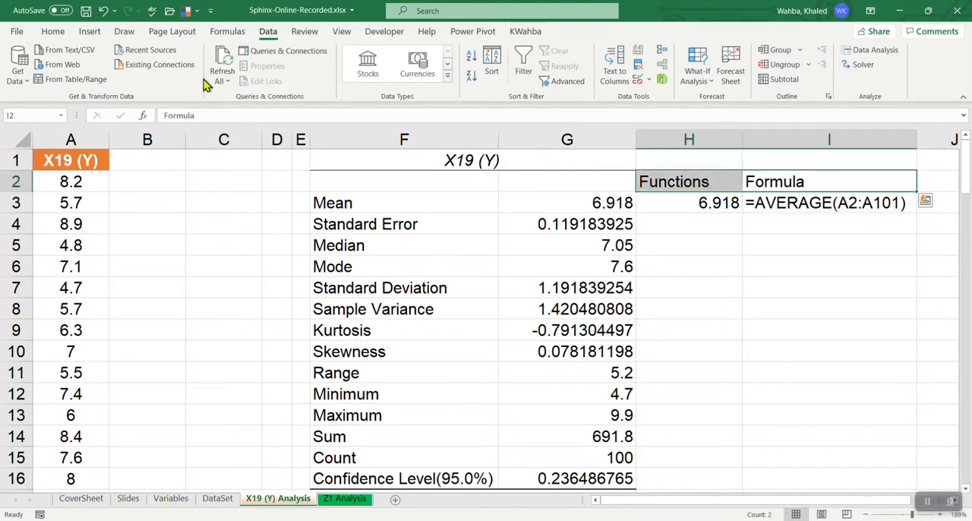
left_click(50, 31)
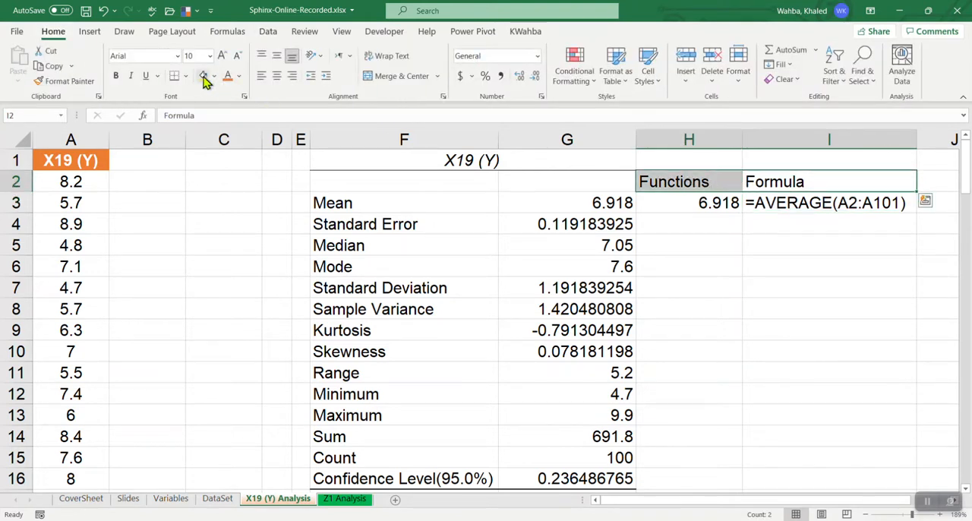
left_click(204, 78)
left_click(679, 230)
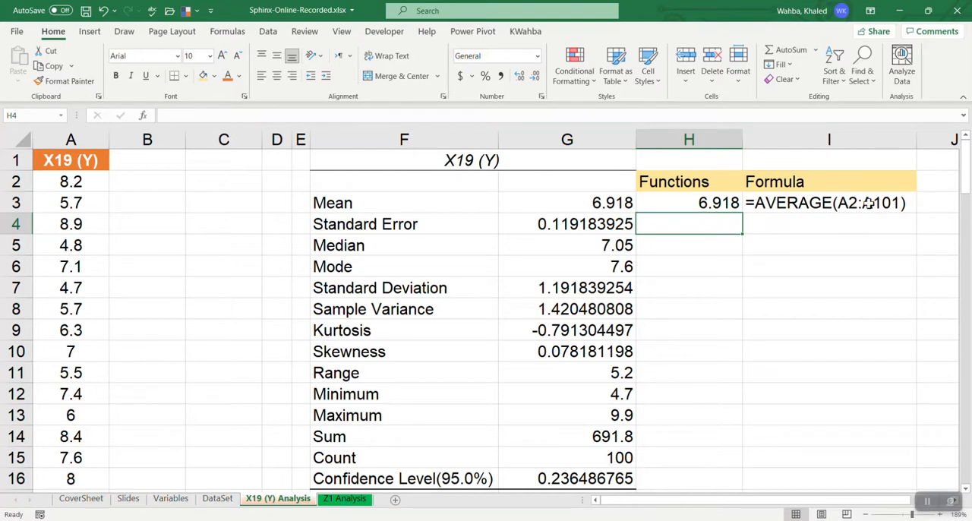
Copy the FORMULATEXT formula from I3 down to I16, covering every measure in the statistics table
left_click(872, 207)
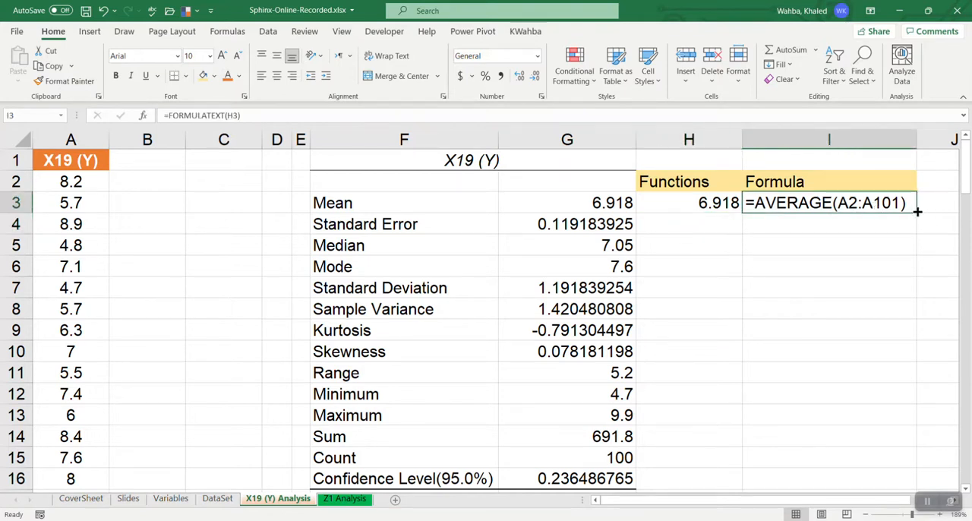
left_click_drag(918, 212, 899, 483)
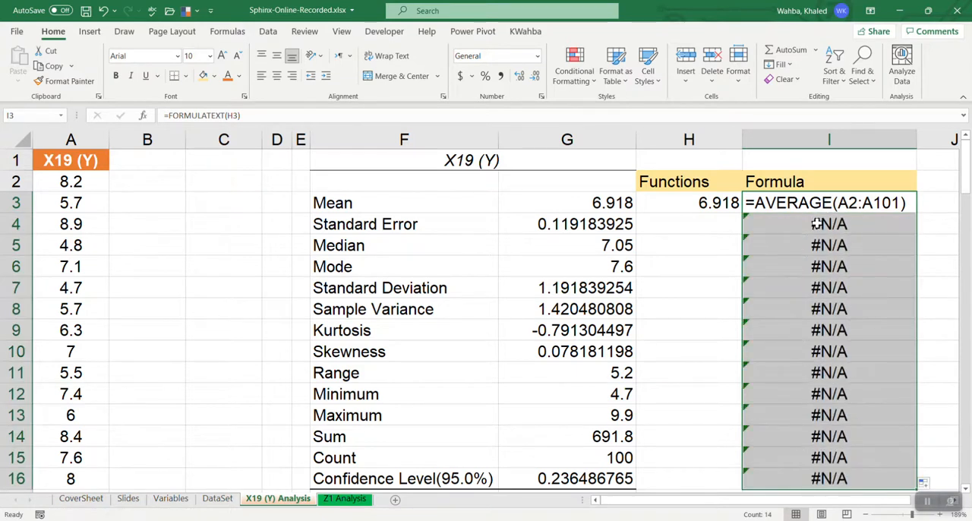
left_click(819, 224)
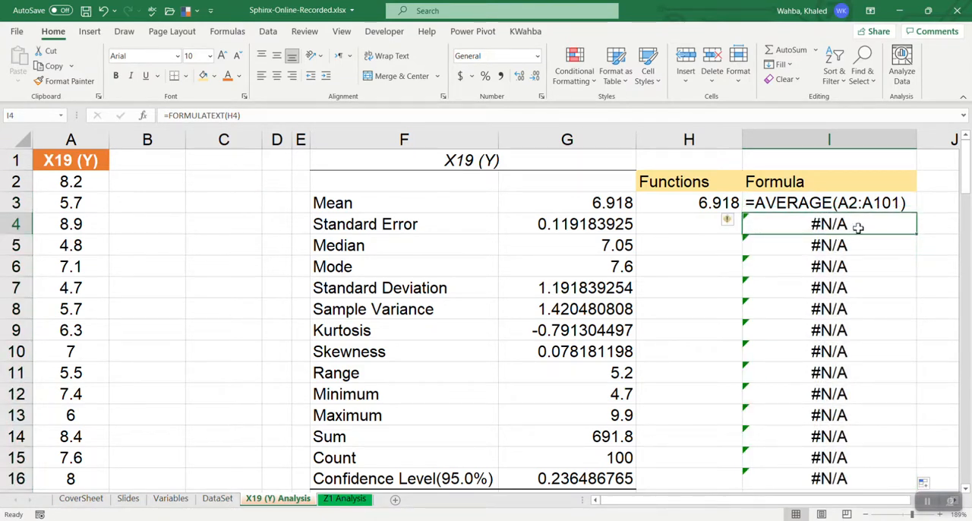
left_click(708, 225)
left_click(706, 243)
left_click(705, 272)
left_click(706, 226)
left_click(707, 245)
left_click(708, 266)
left_click(707, 291)
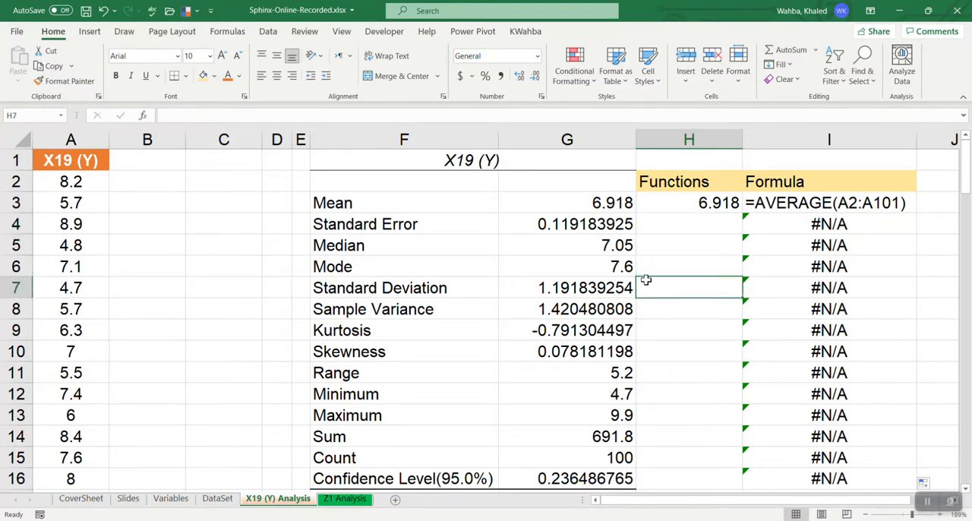
left_click(689, 247)
Calculate the median of the X19 (Y) data in cell H5 with =MEDIAN(A2:A101)
left_click(703, 226)
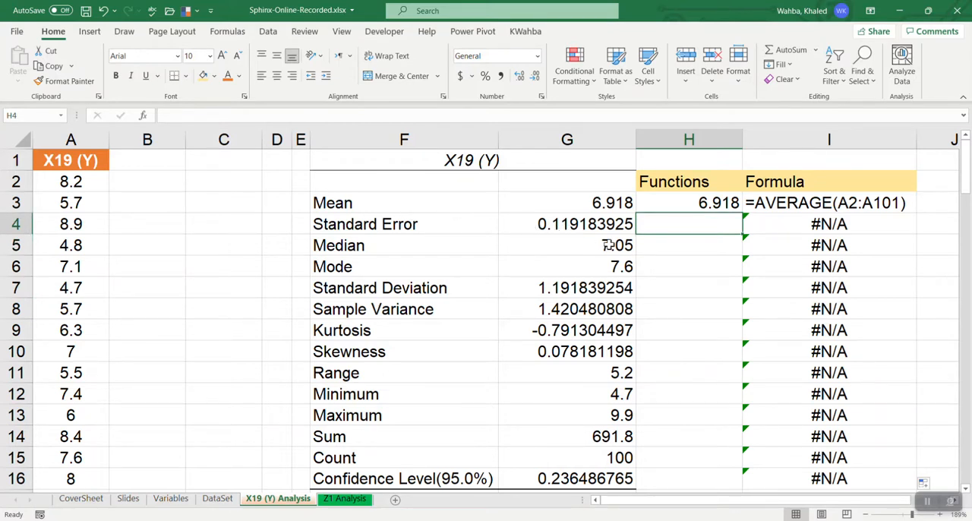
key("Down")
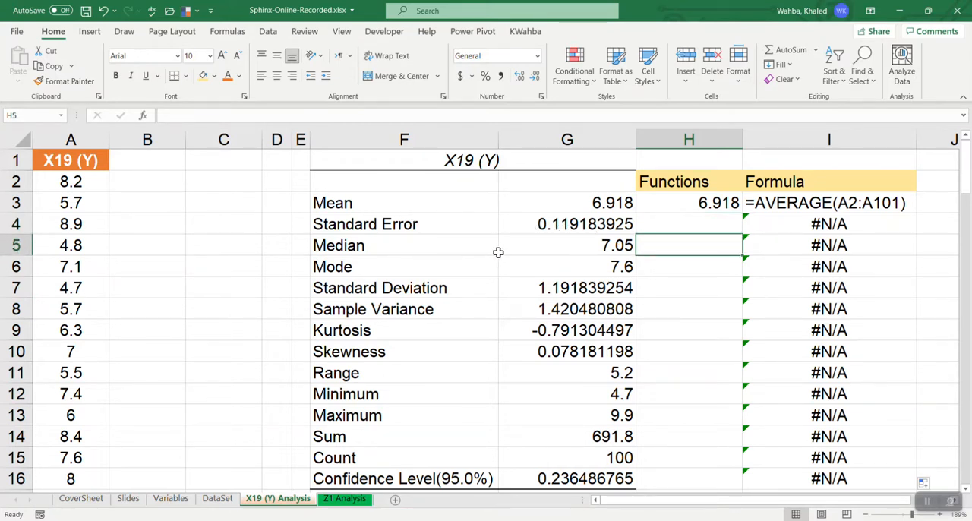
type("=median")
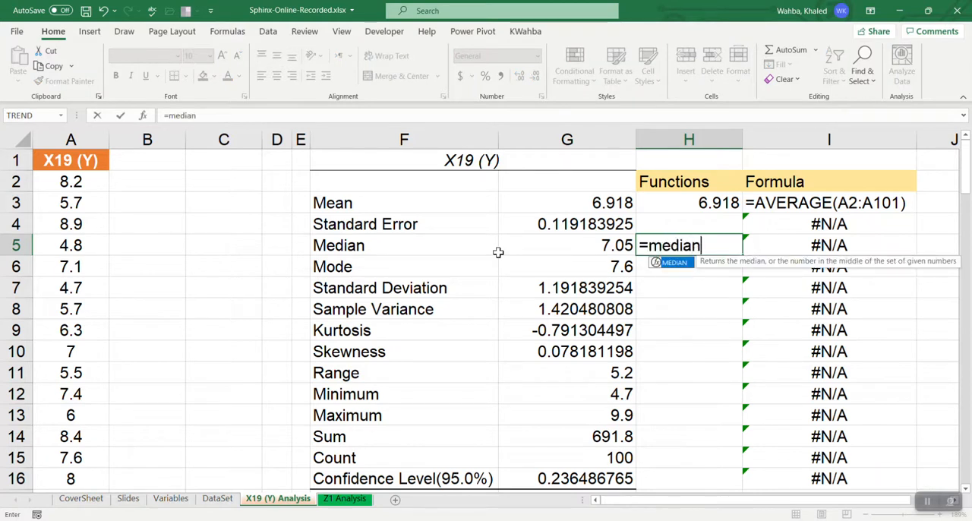
type("(a2")
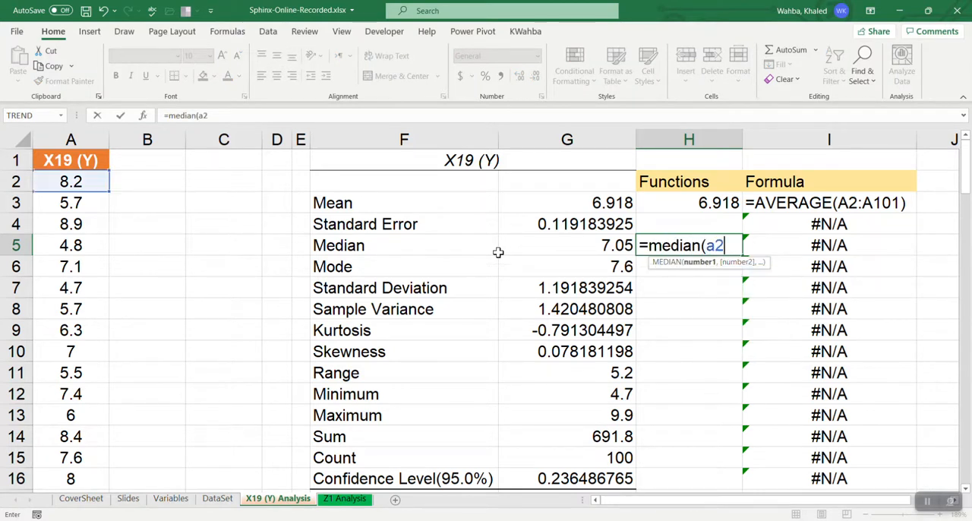
type(":a101)")
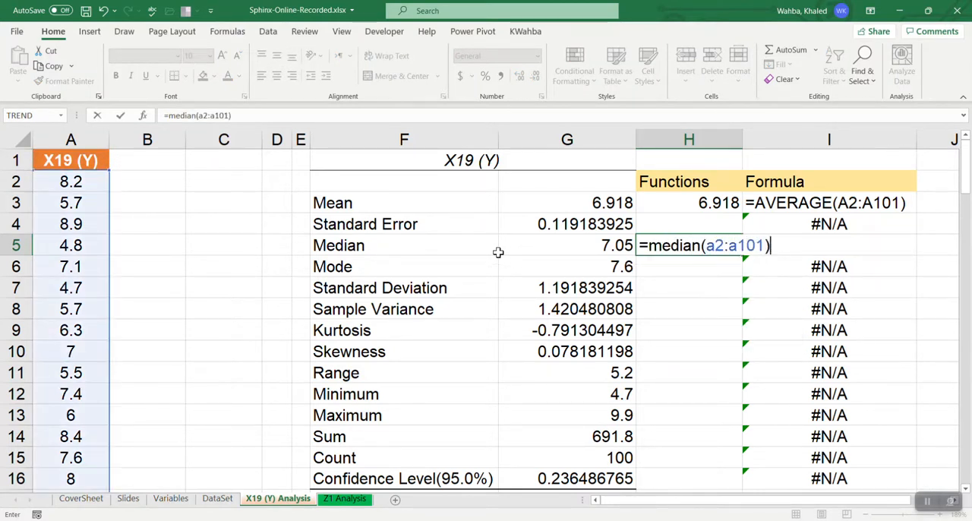
key("Return")
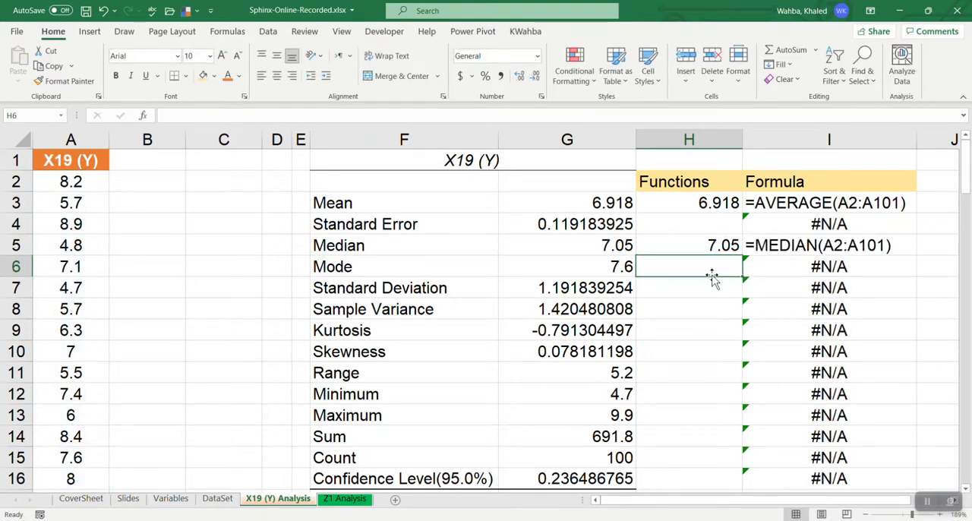
Calculate the mode of the X19 (Y) data in cell H6 with =MODE(A2:A101)
type("=mode")
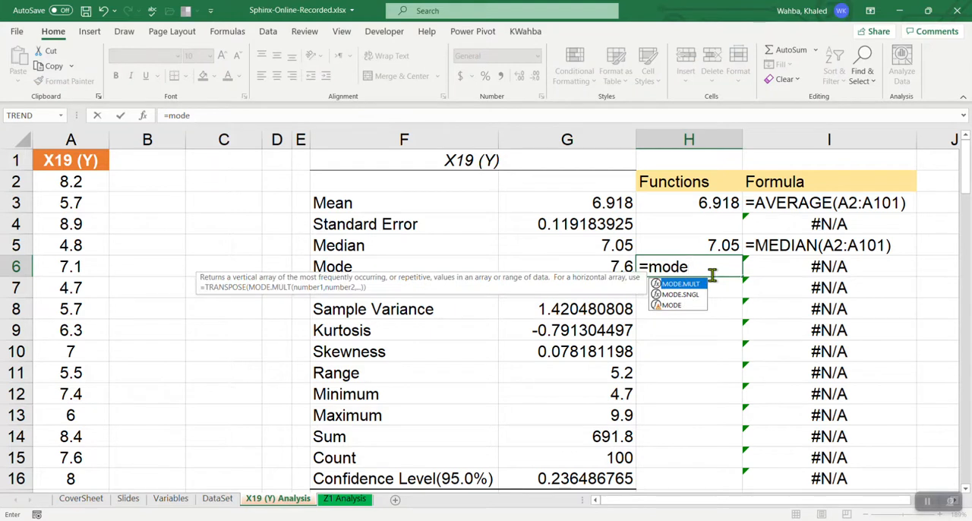
type("(a2:a101)")
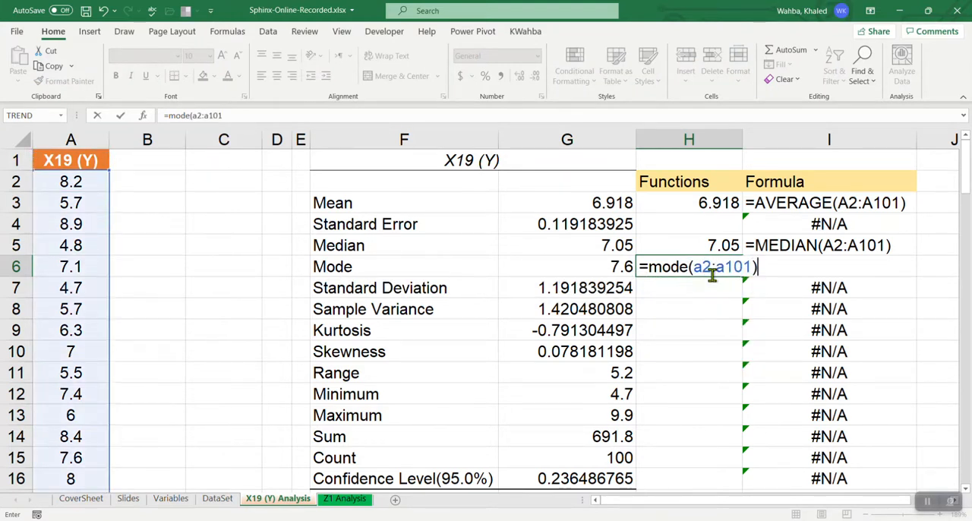
key("Return")
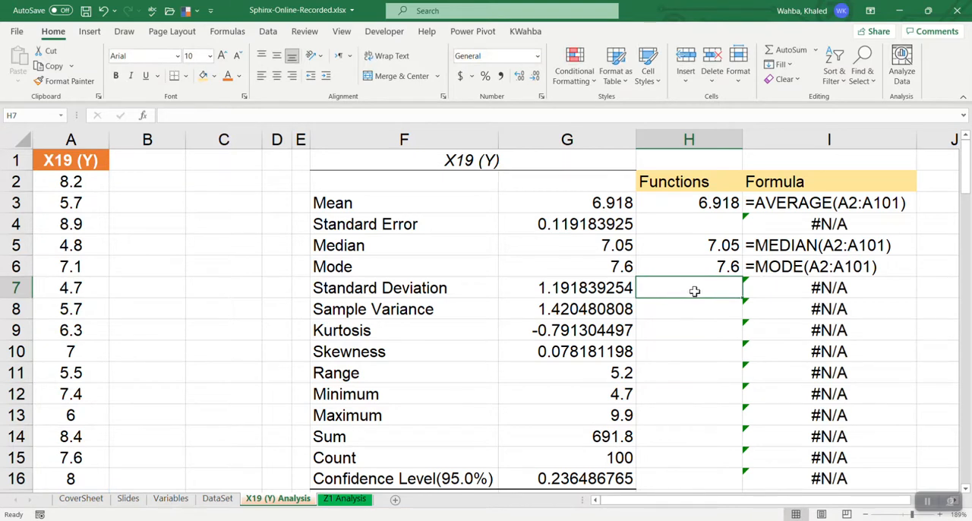
Calculate the sample standard deviation of the X19 (Y) data in cell H7 with =STDEV.S(A2:A101)
type("=")
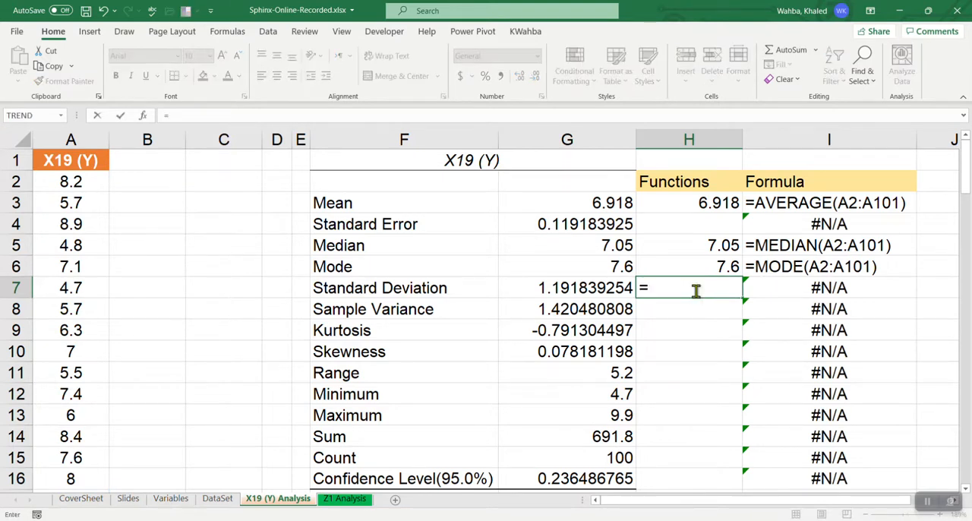
type("stdev")
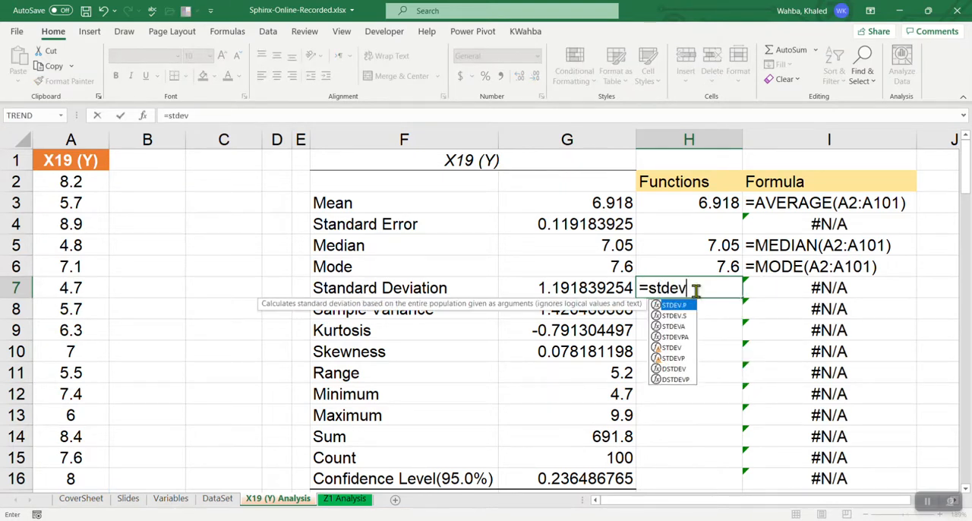
type(".")
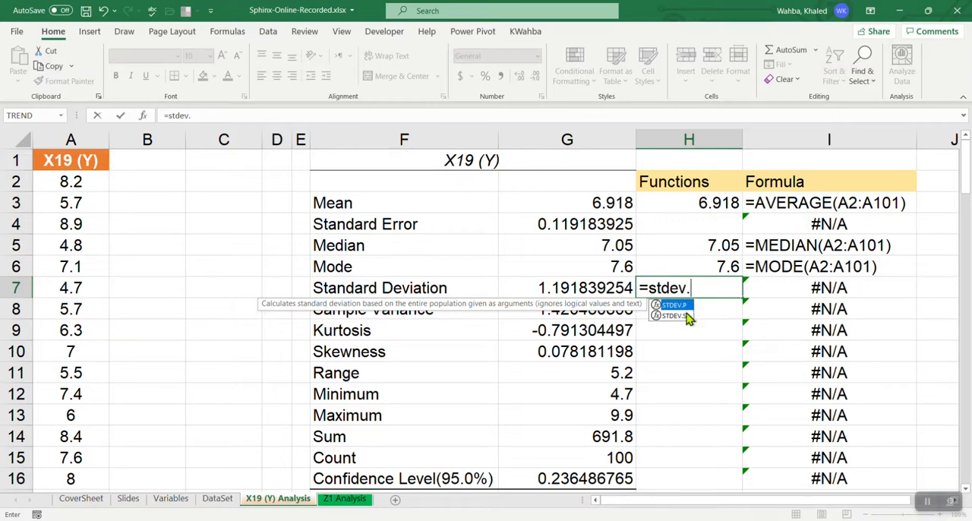
type("s(")
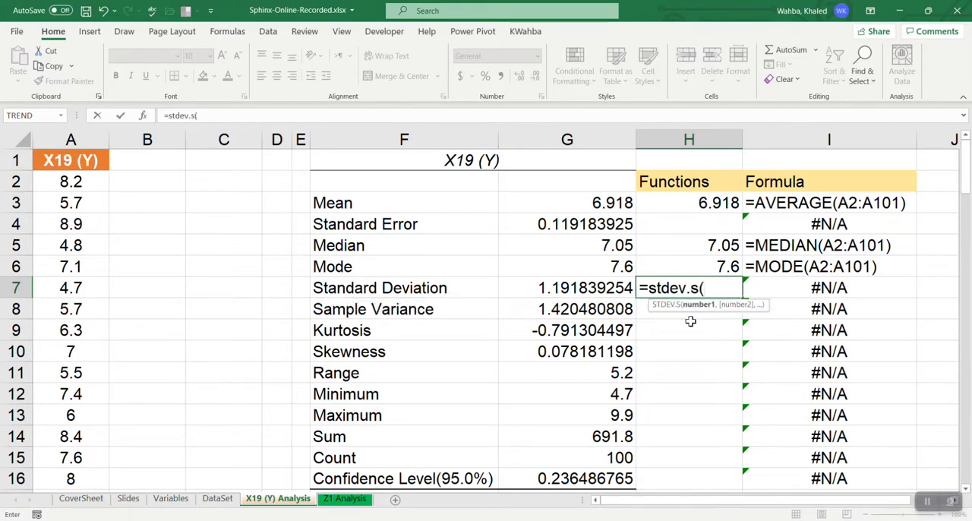
type(" A2:a")
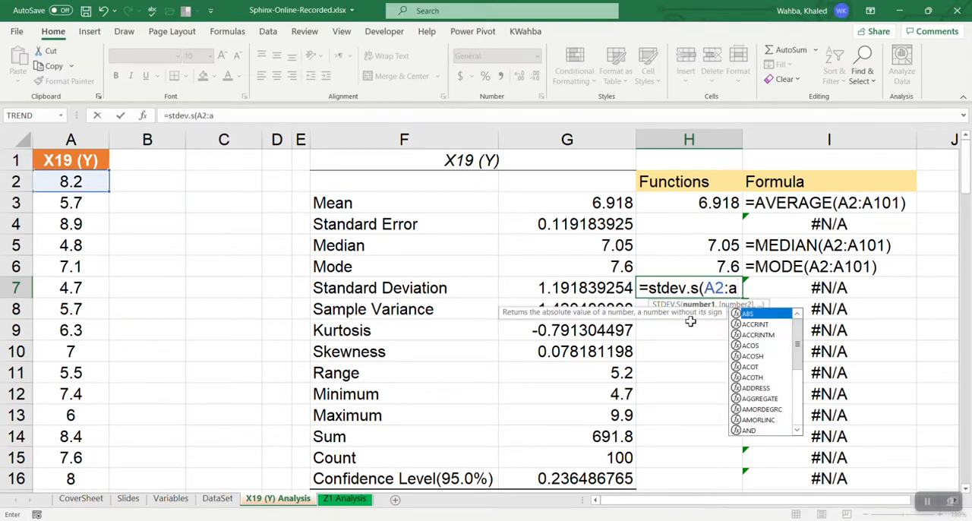
type("101)")
key("Return")
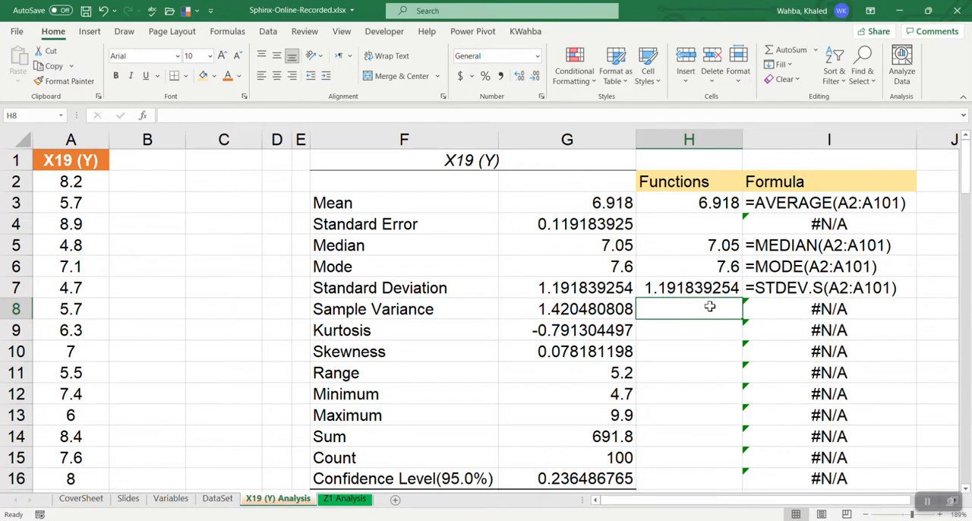
Calculate the sample variance of the X19 (Y) data in cell H8 with =VAR.S(A2:A101)
type("=")
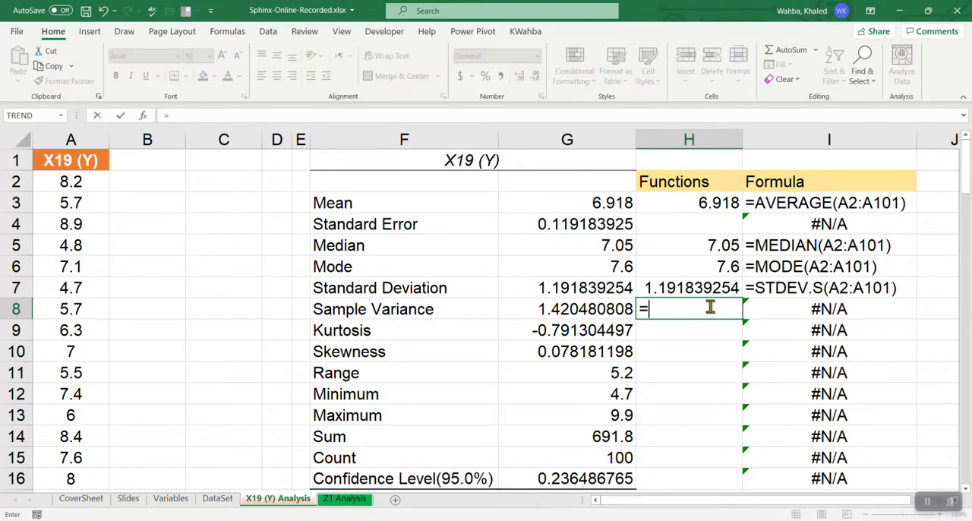
type("var")
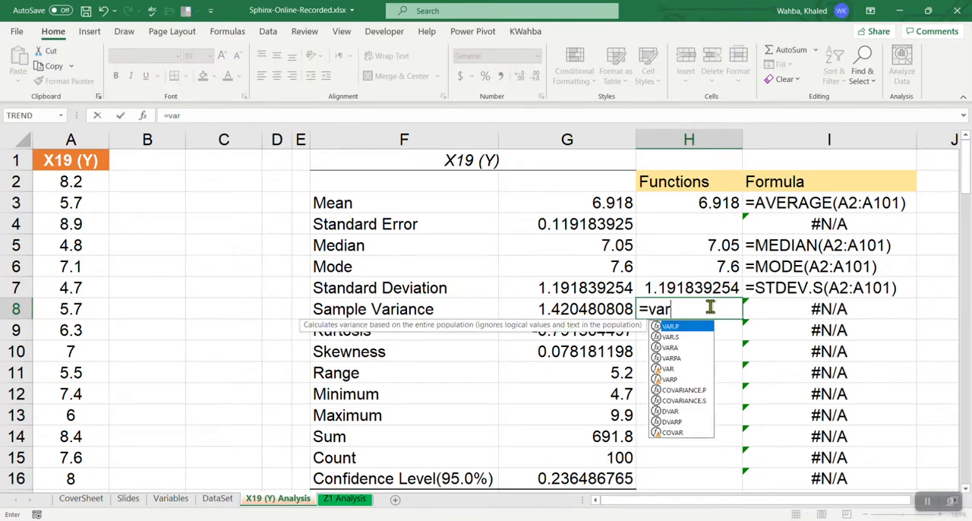
type(".s")
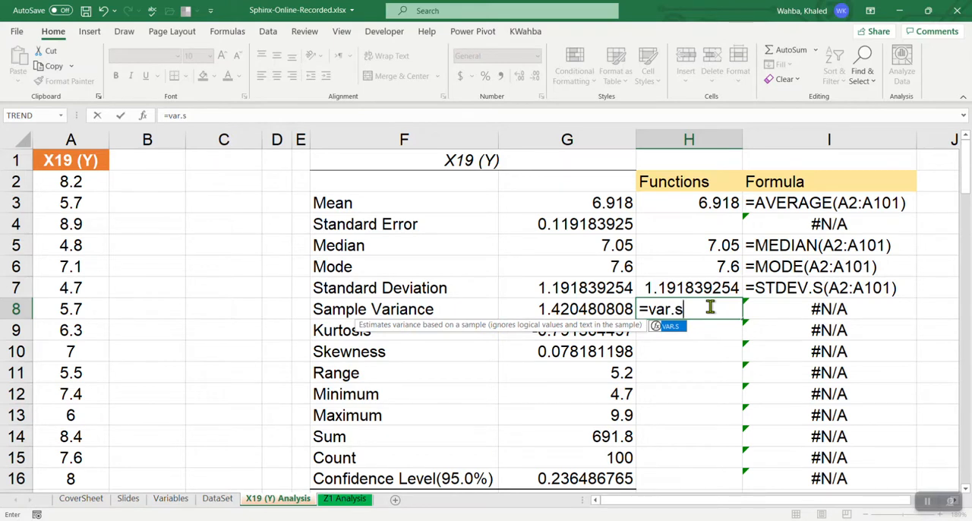
type("(")
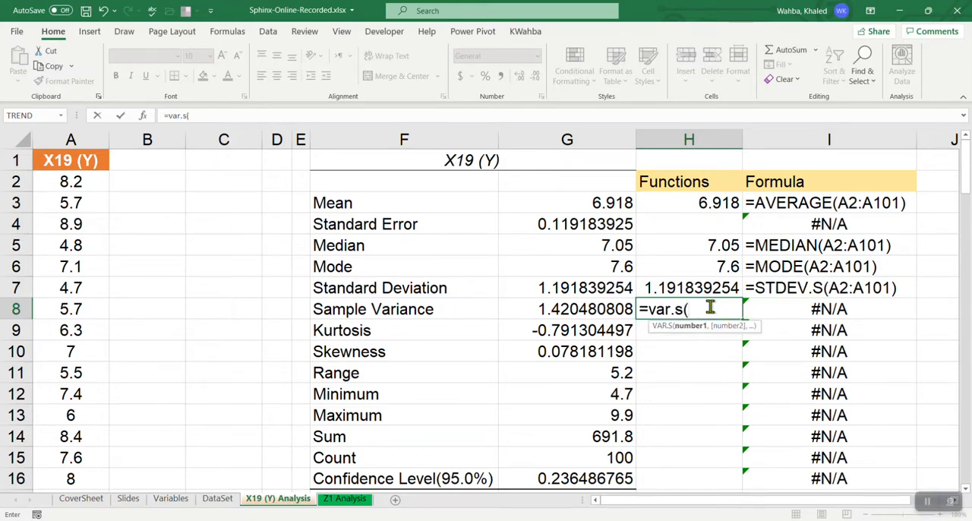
type("a2:a")
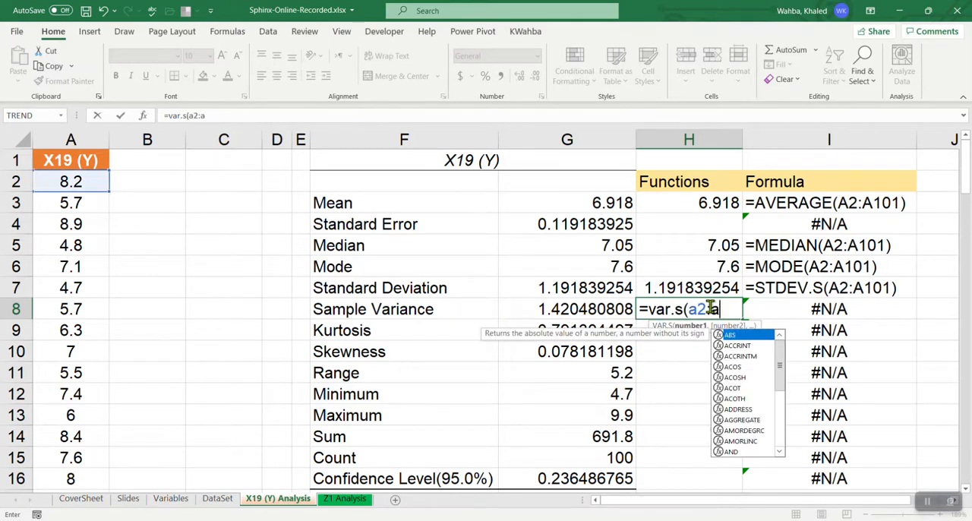
type("101)")
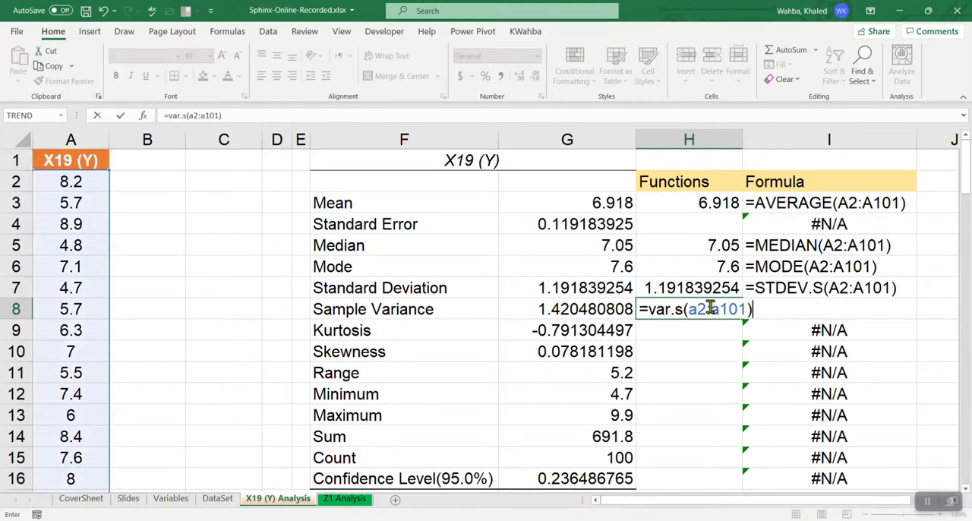
key("Return")
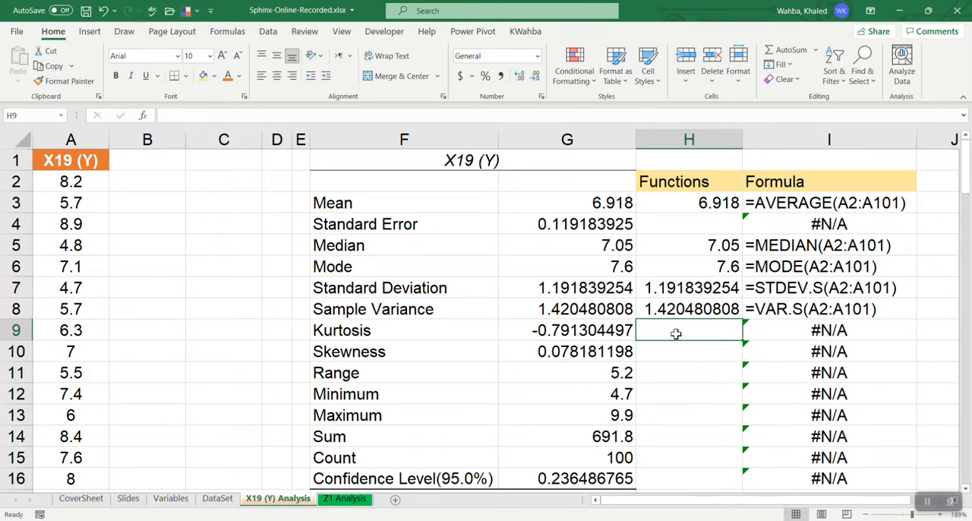
Calculate the kurtosis of the X19 (Y) data in cell H9 with =KURT(A2:A101)
type("=kurt(a2")
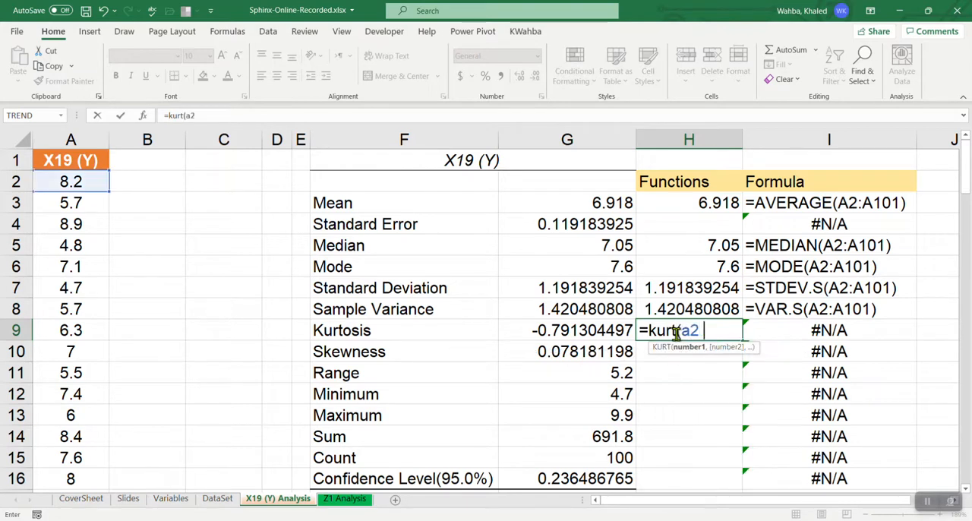
type(":a101)")
key("Return")
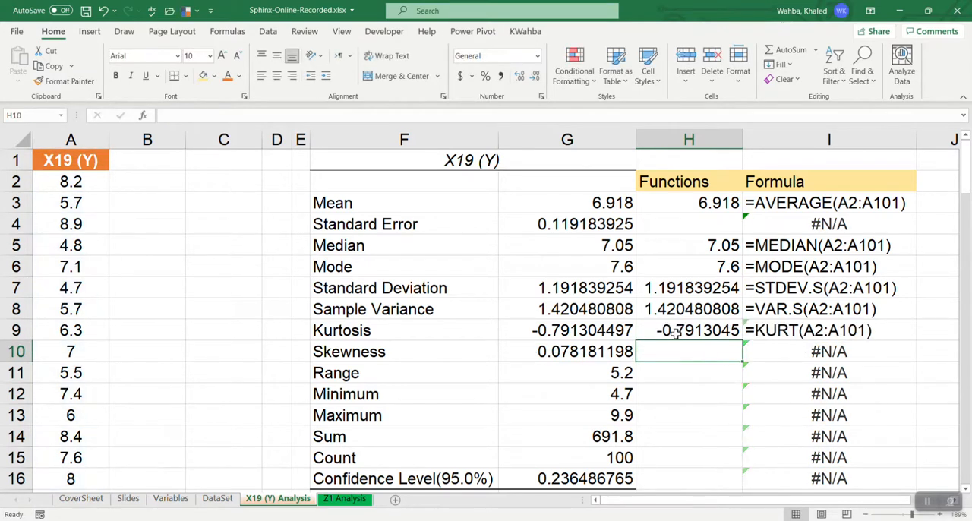
Calculate the skewness of the X19 (Y) data in cell H10 with =SKEW(A2:A101)
type("=skew(")
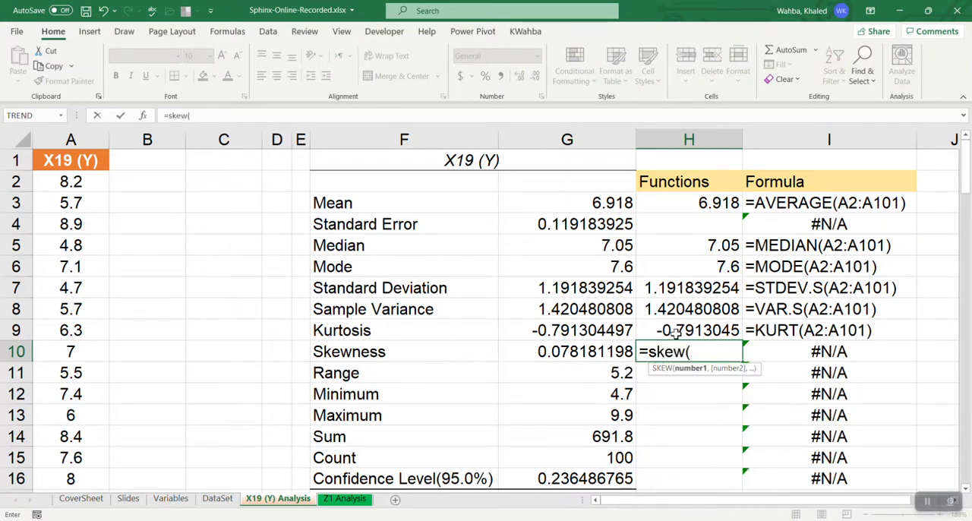
type("a2")
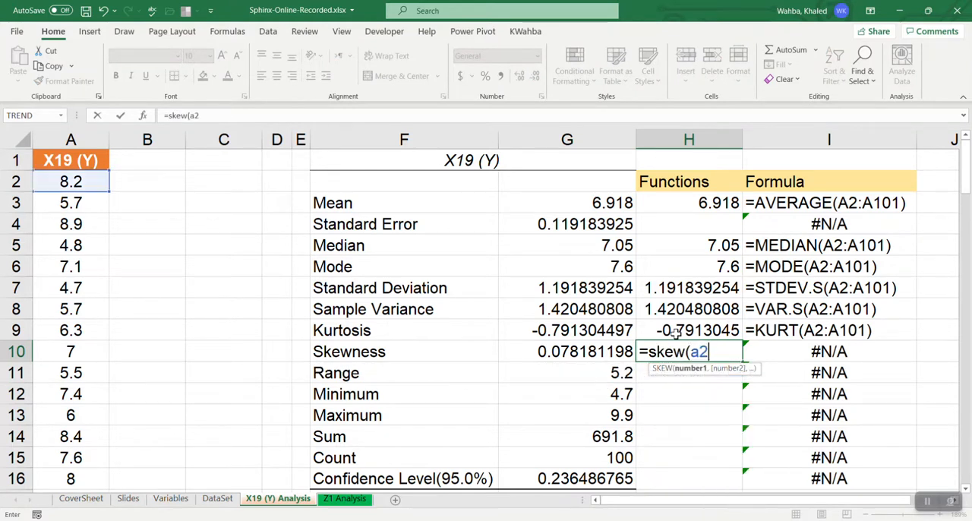
type(":a101)")
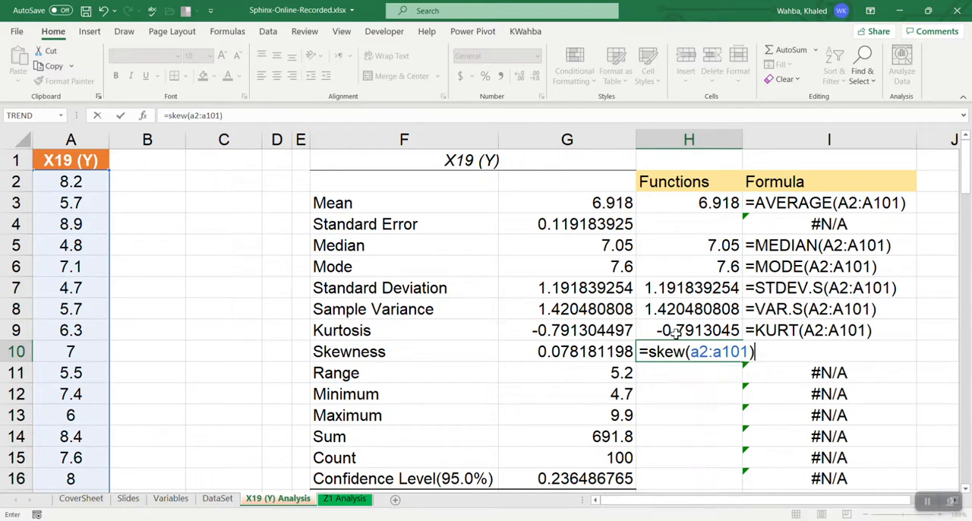
key("Return")
Enter the range formula =H13-H12 in cell H11, subtracting the minimum cell from the maximum cell
type("=")
key("Down")
key("Down")
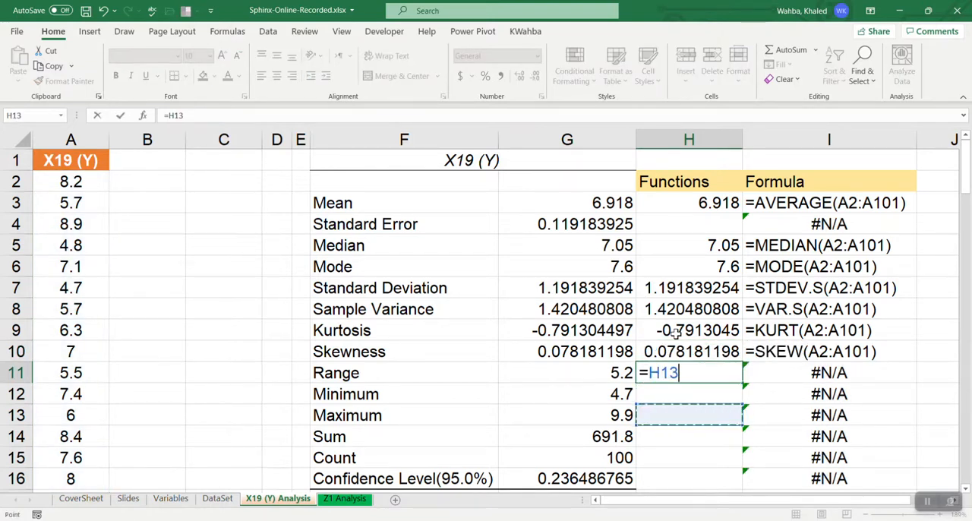
type("-")
key("Up")
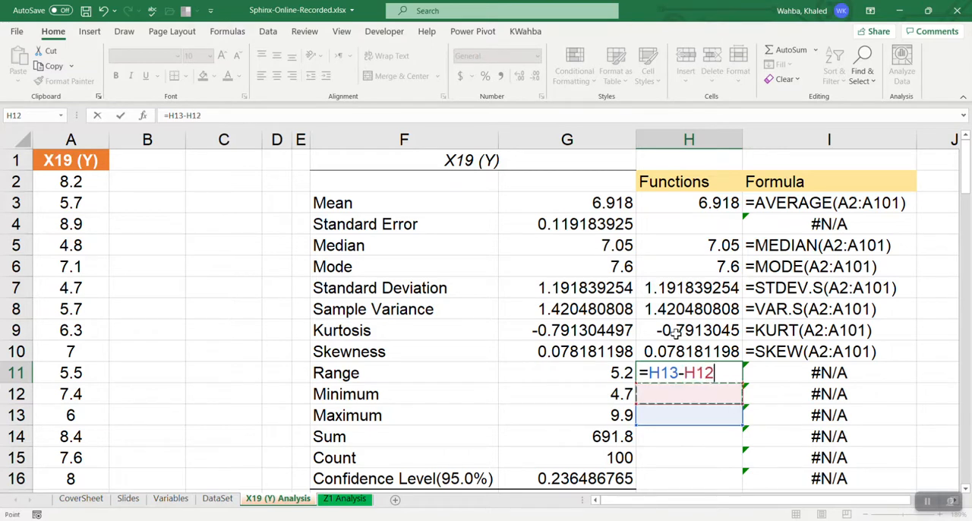
key("Return")
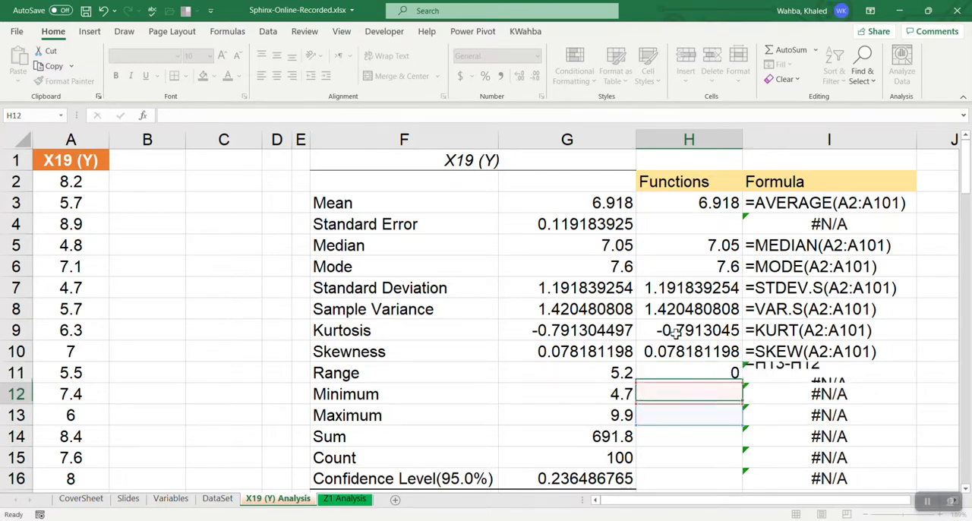
key("Down")
key("Up")
key("Up")
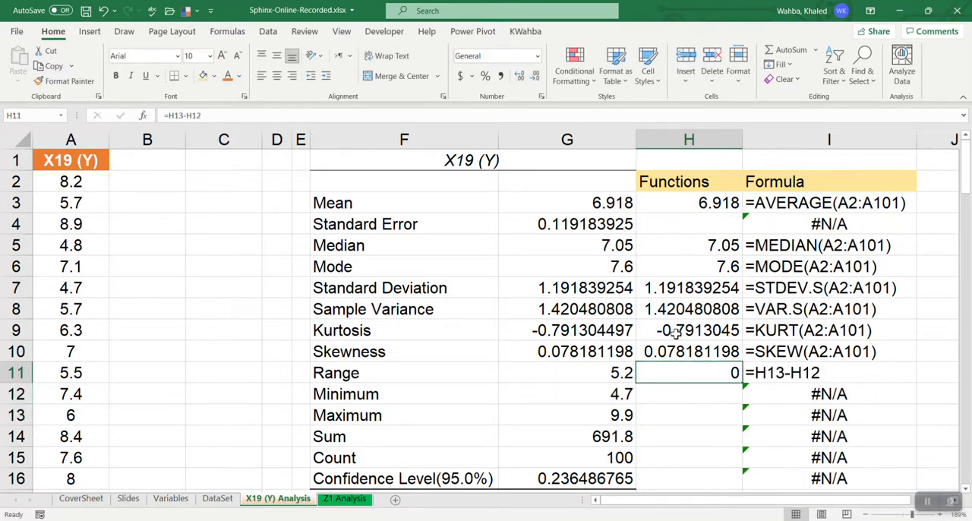
Calculate the minimum of the X19 (Y) data in cell H12 with =MIN(A2:A101)
key("Down")
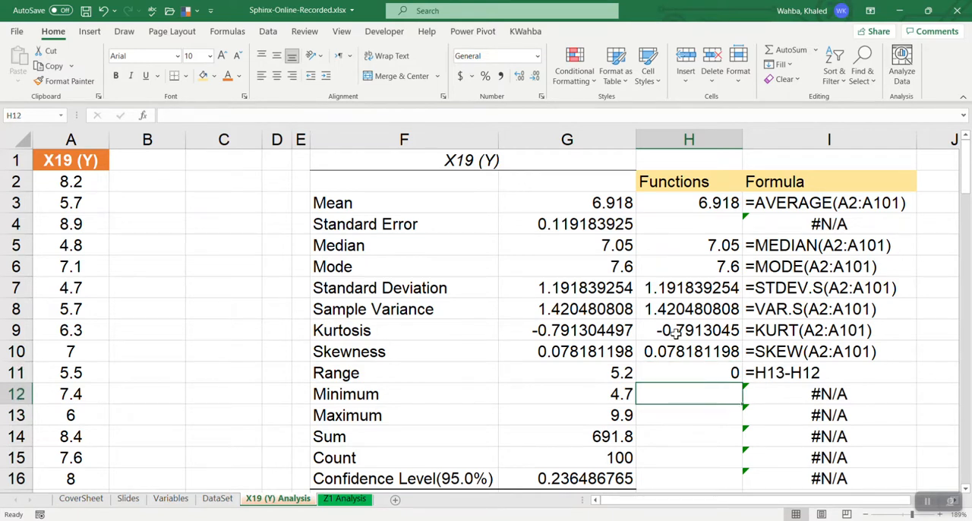
type("=min")
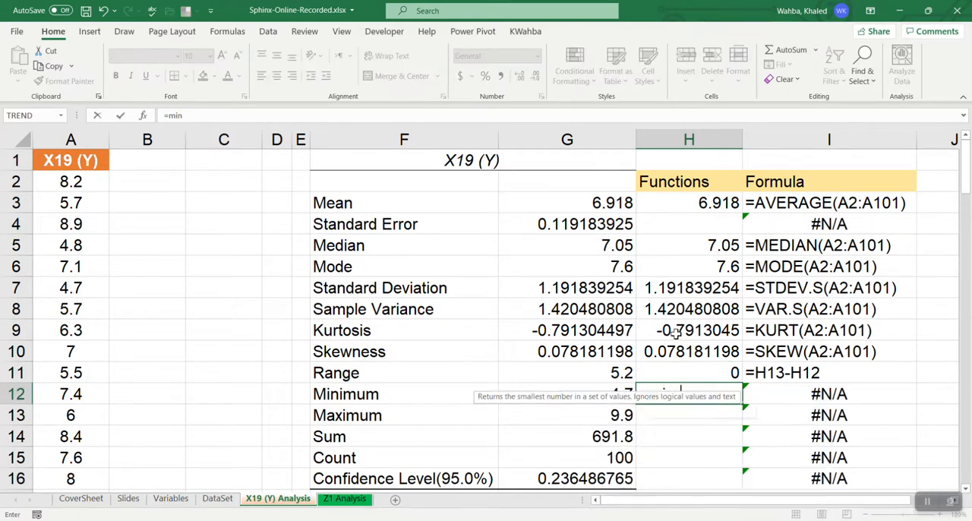
type("(a2:")
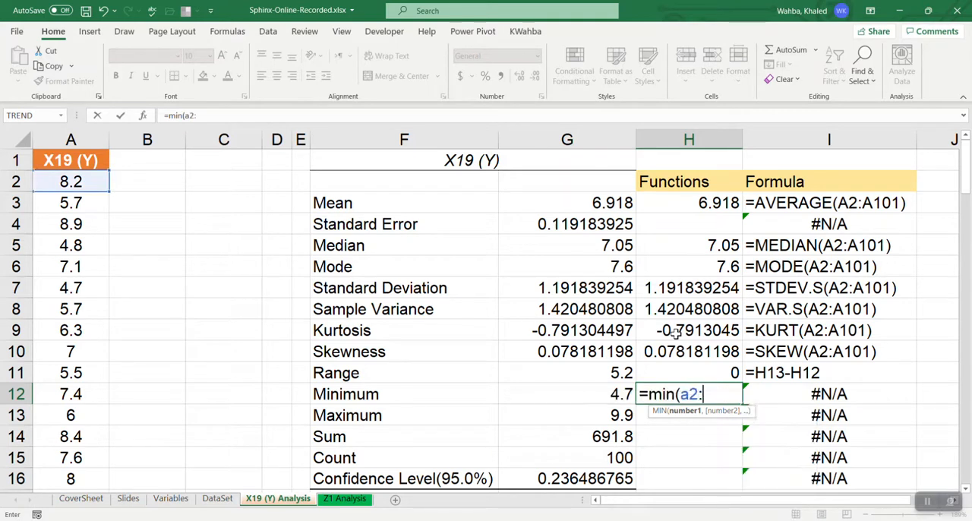
type("a101)")
key("Return")
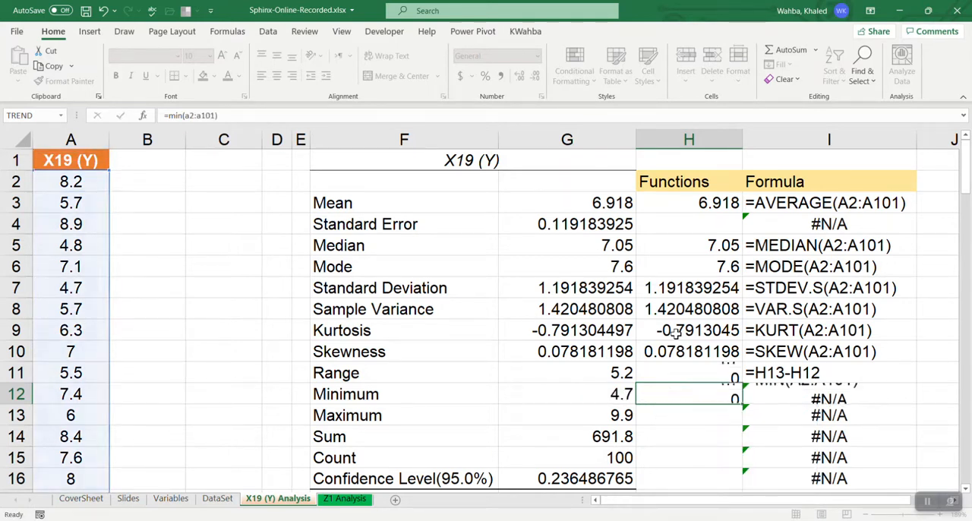
Calculate the maximum of the X19 (Y) data in cell H13 with =MAX(A2:A101)
type("=")
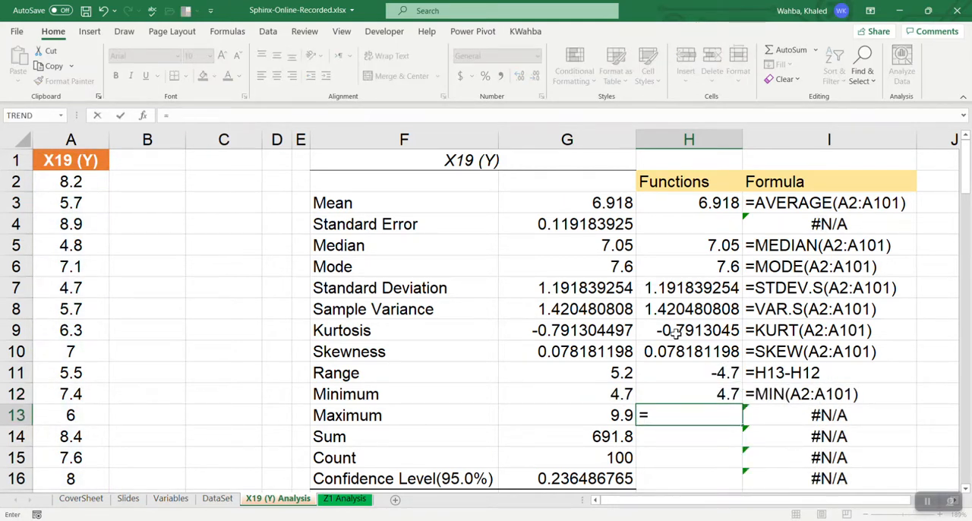
type("max(a2")
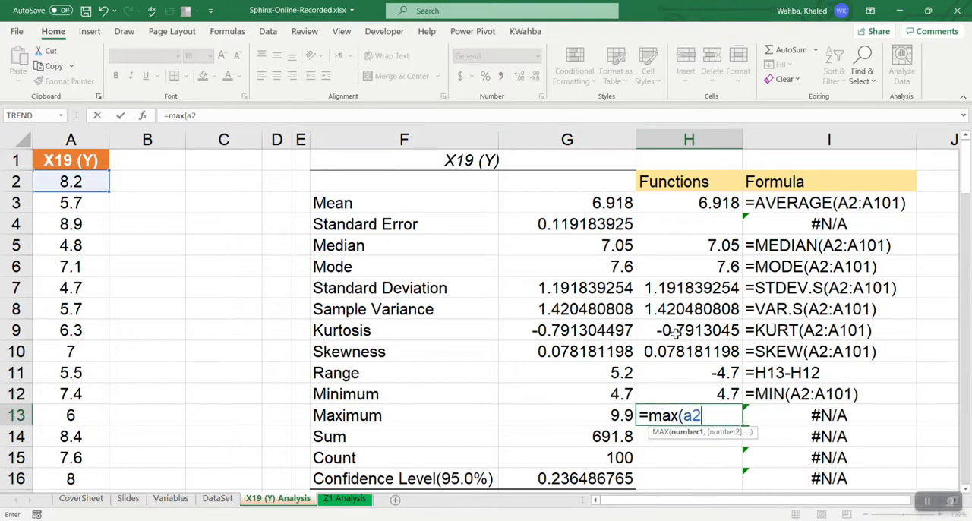
type(":a101)")
key("Return")
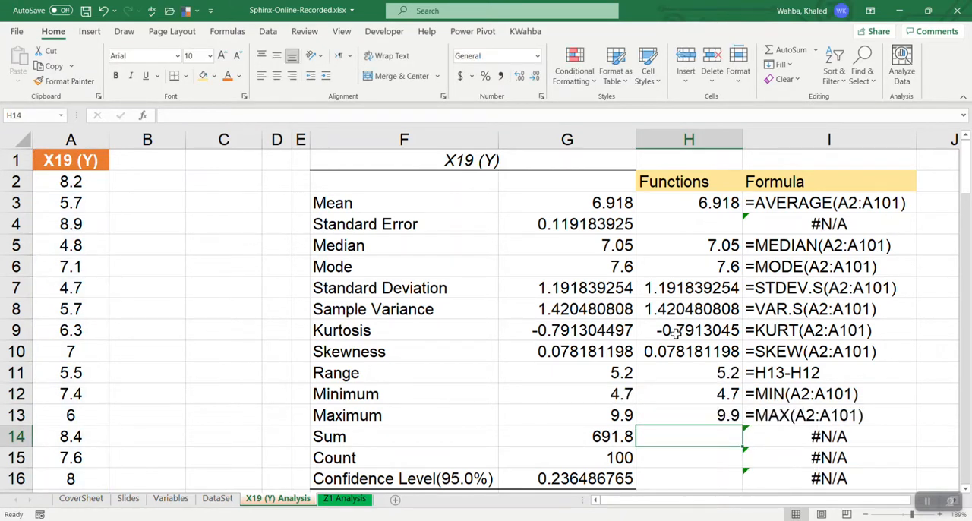
Calculate the sum of the X19 (Y) data in cell H14 with =SUM(A2:A101)
type("=sum(")
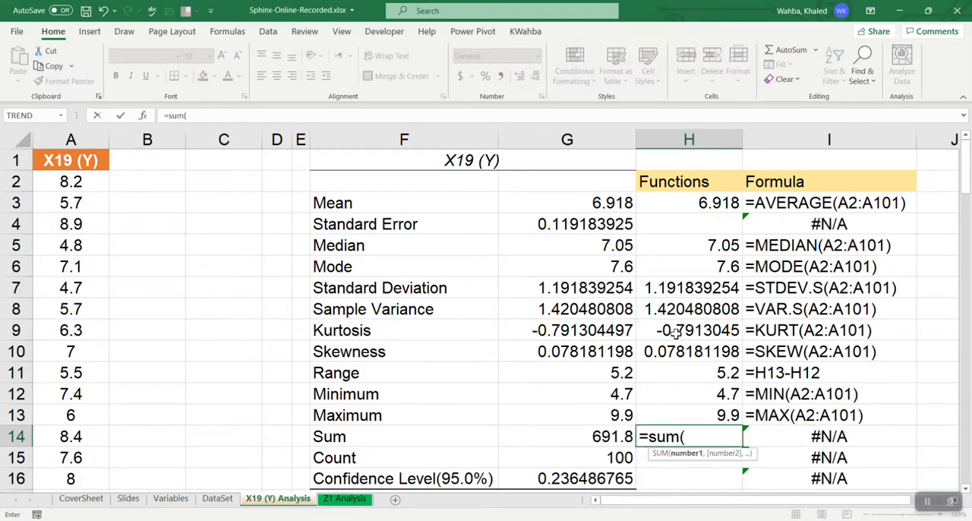
type("a2:a1")
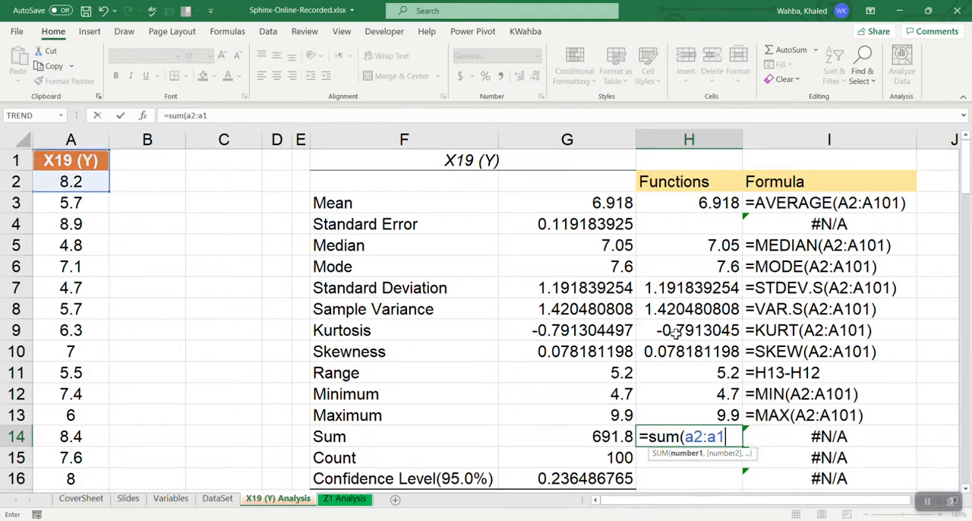
type("01)")
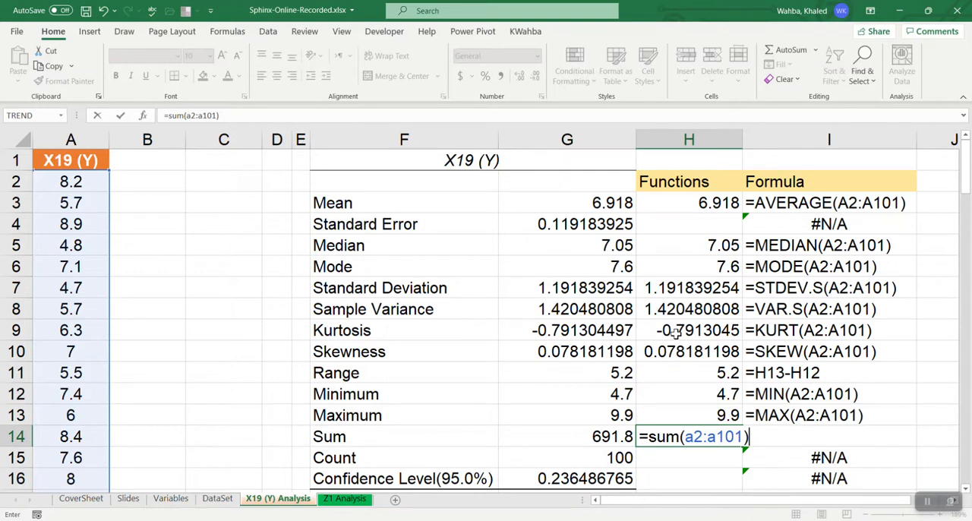
key("Return")
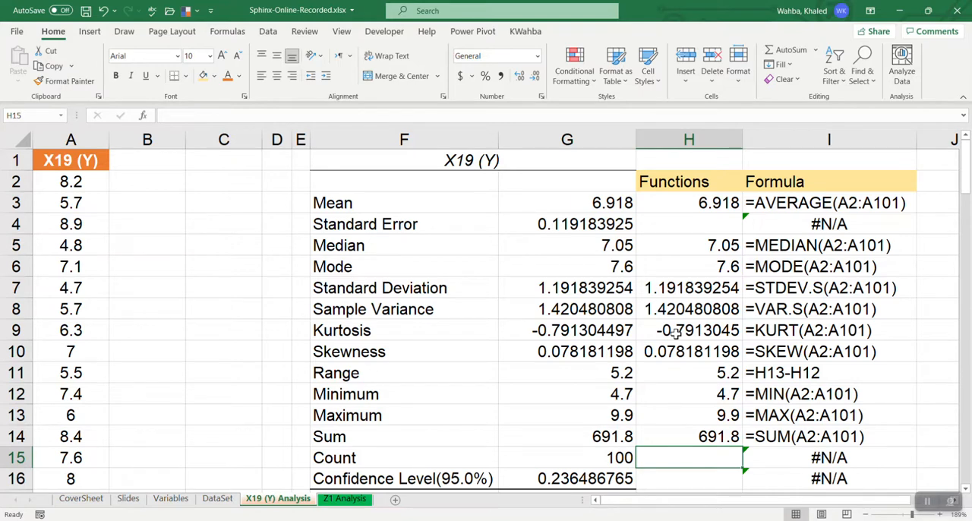
Calculate the count of the X19 (Y) data in cell H15 with =COUNT(A2:A101)
type("=count(")
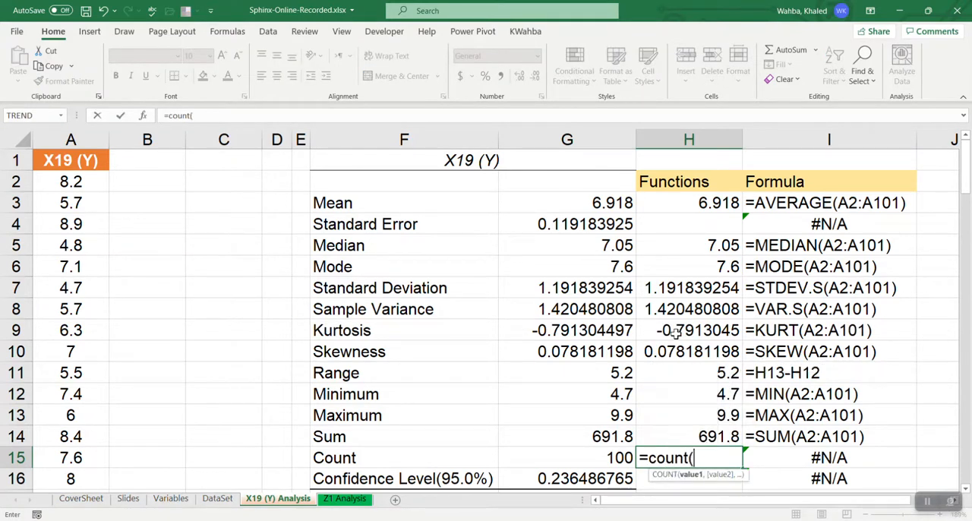
type("a2:a101")
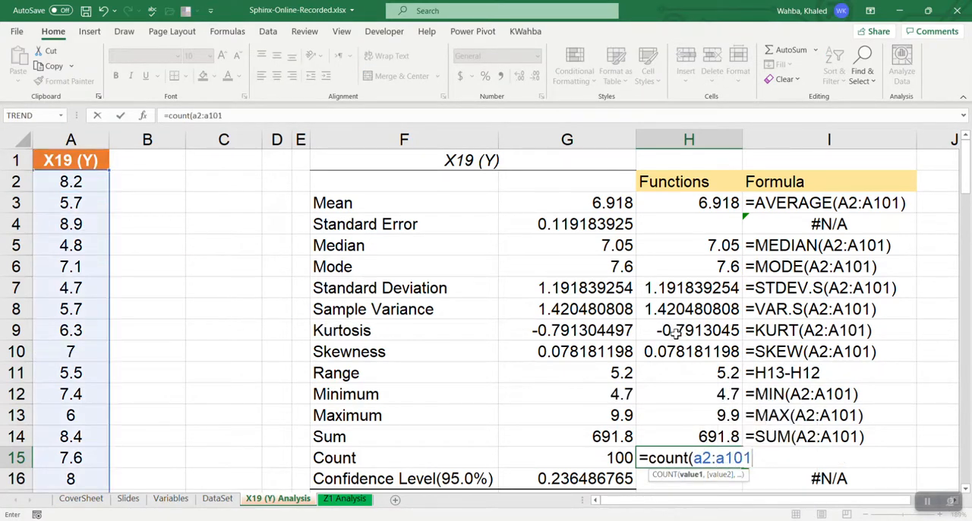
type(")")
key("Return")
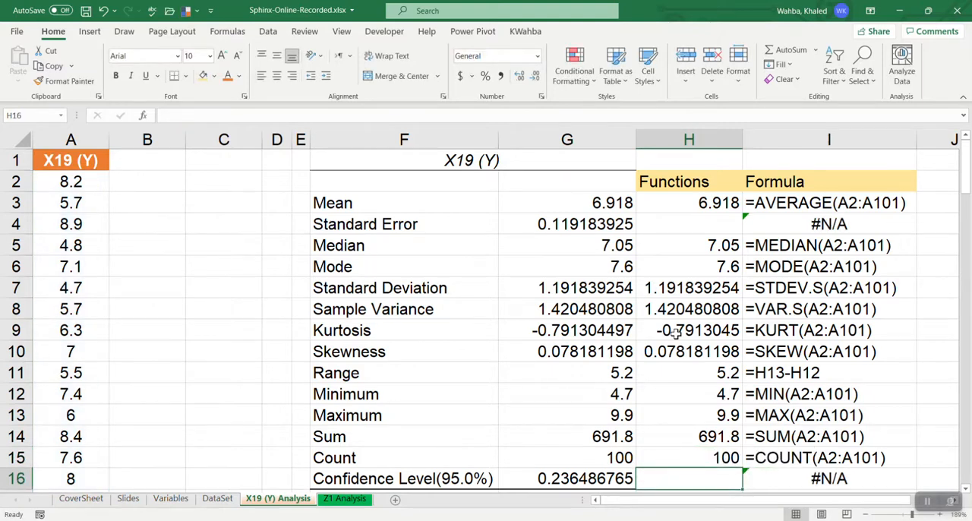
Change the label in F16 to "Confidence Level (95.0%)" by adding a space before the parenthesis, and widen column F slightly
scroll(675, 330, "down", 1)
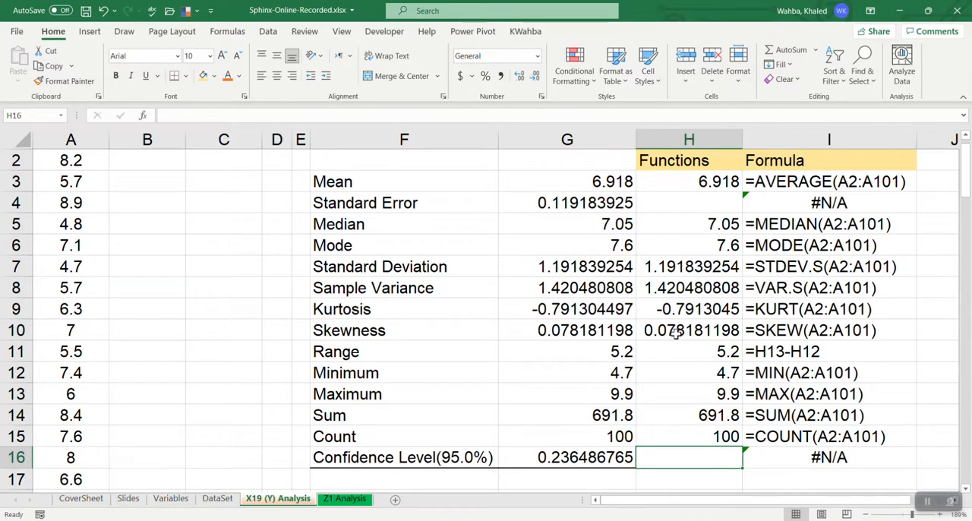
key("Left")
key("Left")
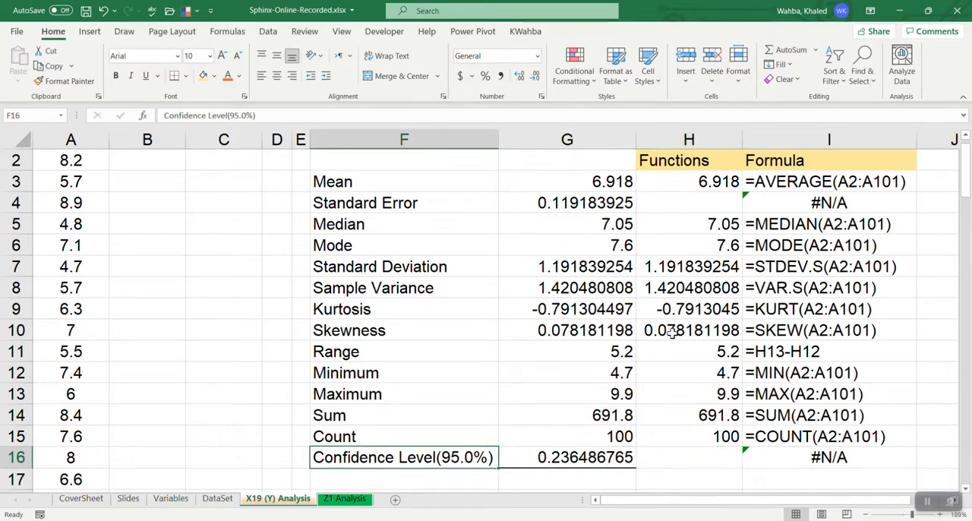
double_click(437, 457)
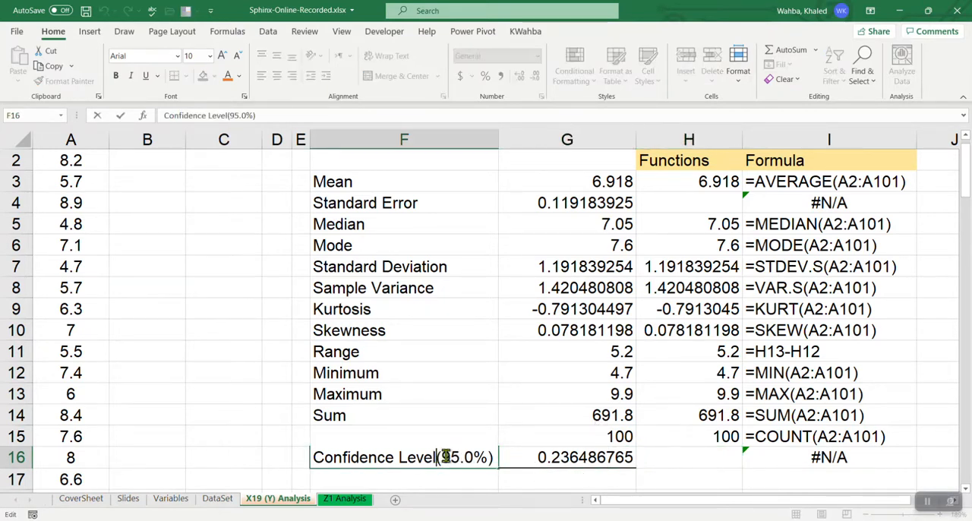
key("Return")
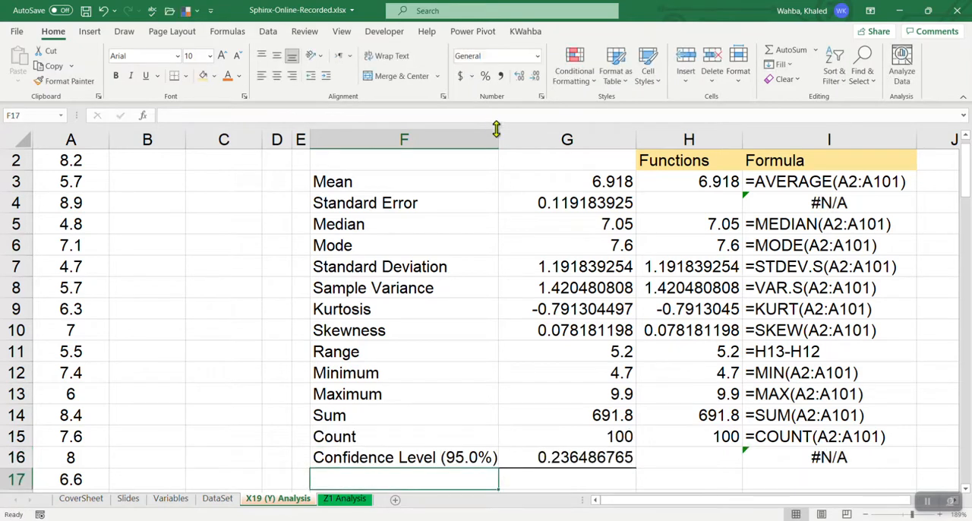
left_click_drag(499, 139, 510, 139)
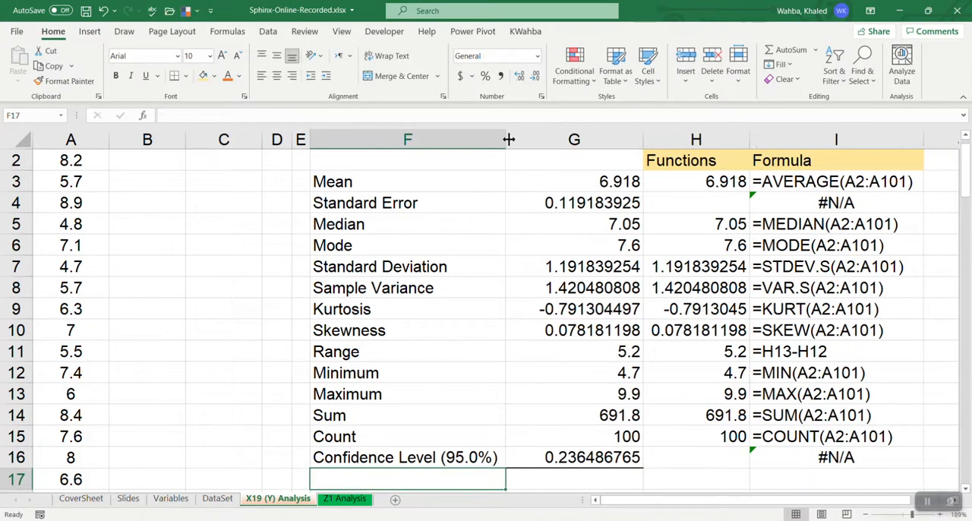
Calculate the 95% confidence level in cell H16 with =T.INV.2T(5%,H15-1)*H4
left_click(732, 459)
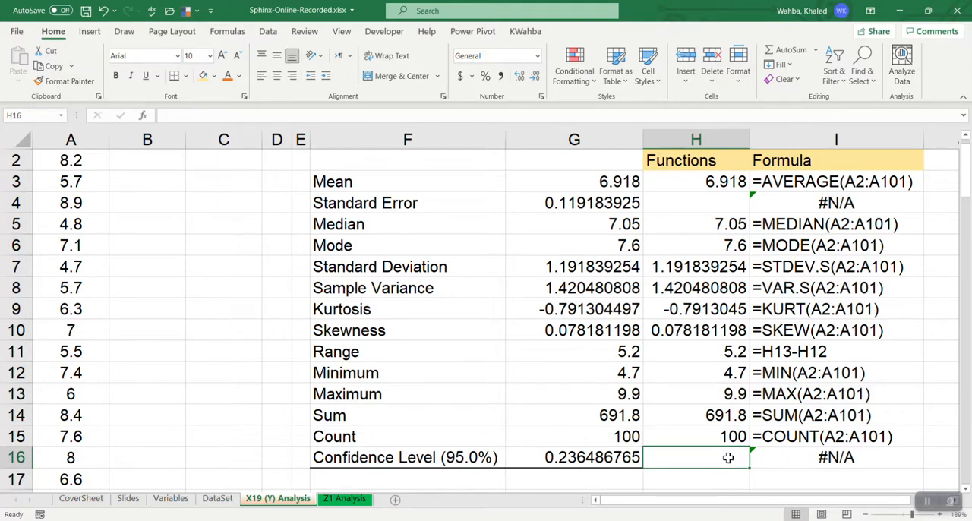
type("=t")
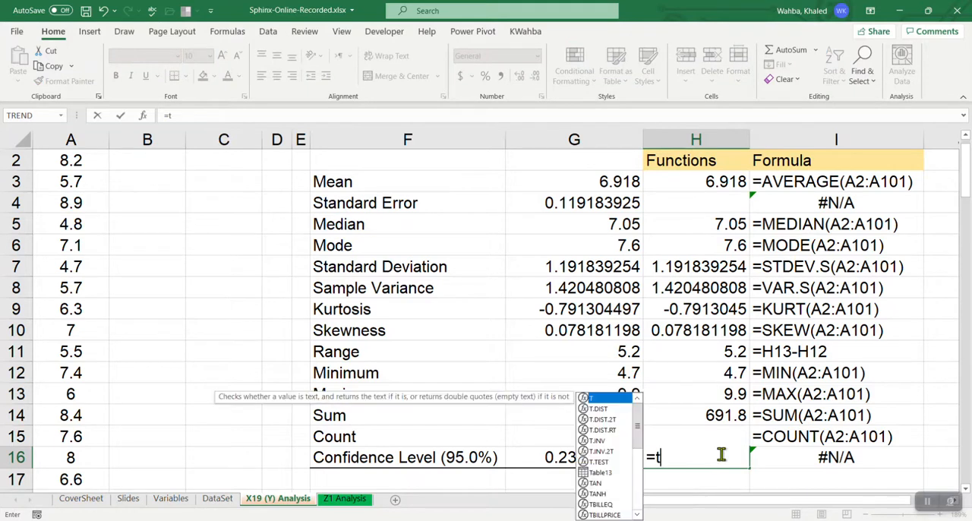
type(".")
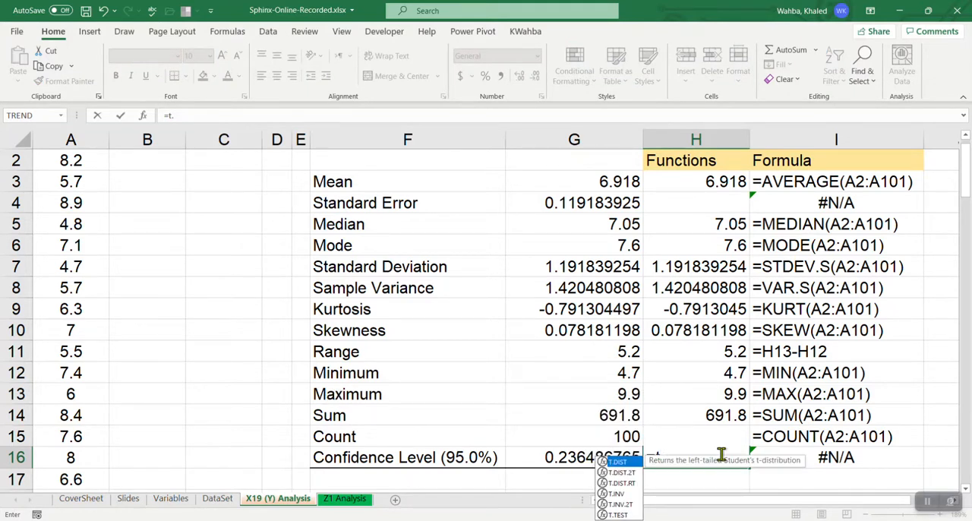
key("Down")
key("Down")
key("Down")
key("Down")
key("Tab")
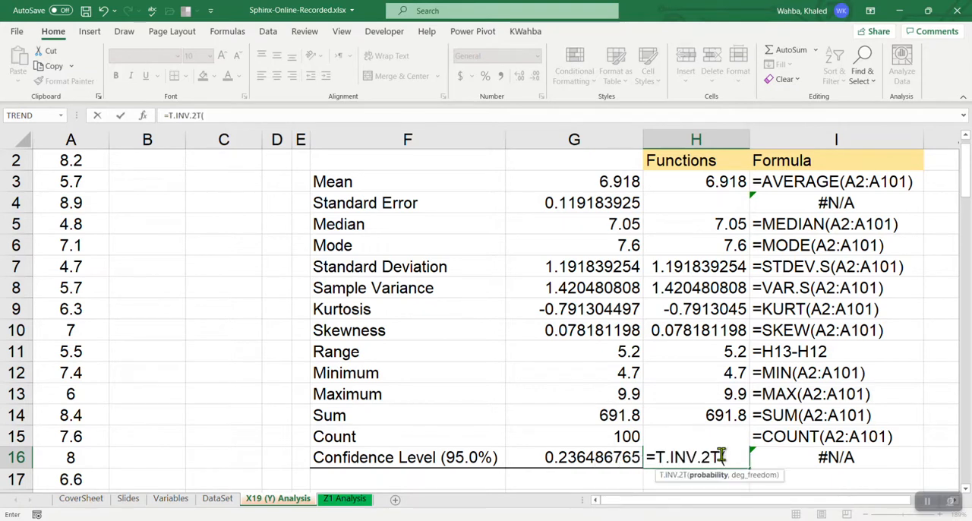
type("5%")
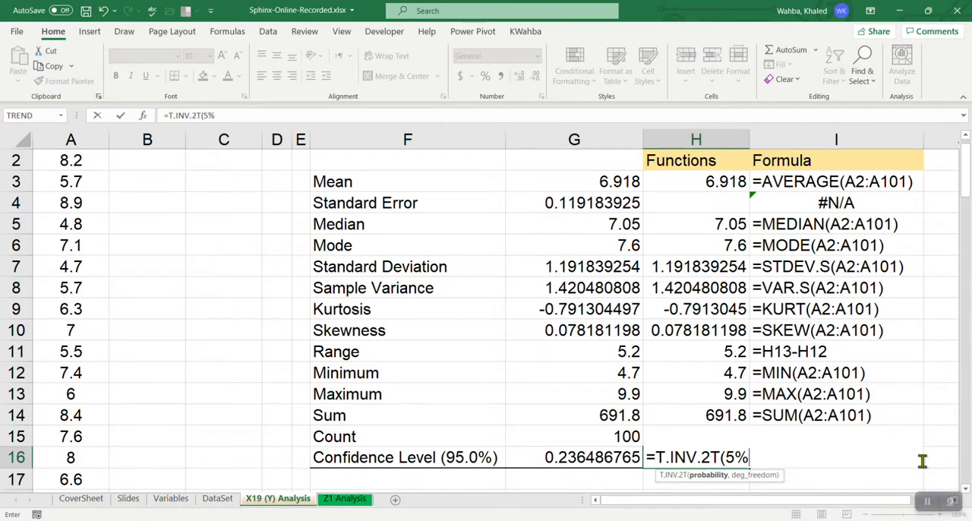
type(",")
key("Up")
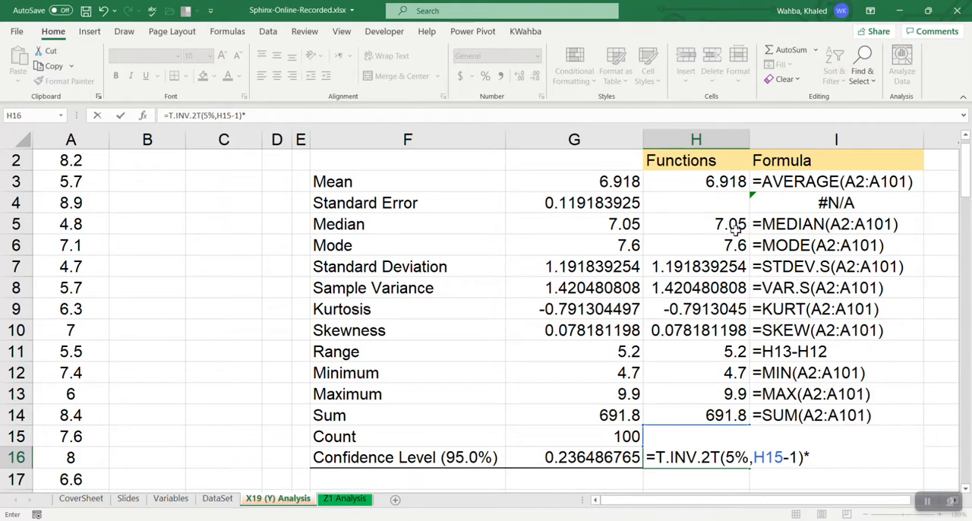
left_click(689, 201)
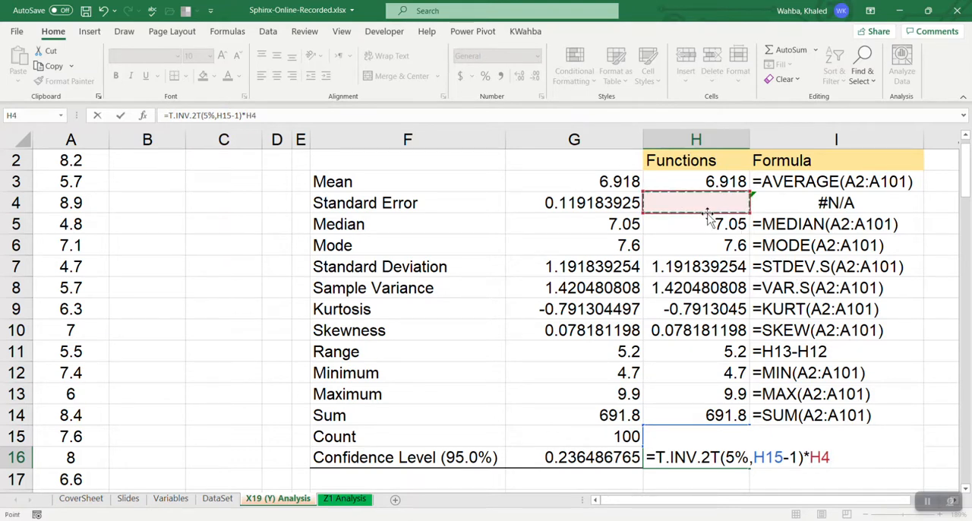
key("Return")
Calculate the standard error in cell H4 with =H7/SQRT(H15) and check it and the confidence level against column G
key("Up")
key("Up")
key("Up")
key("Up")
key("Up")
key("Up")
key("Up")
key("Up")
key("Up")
key("Up")
key("Up")
key("Up")
key("Up")
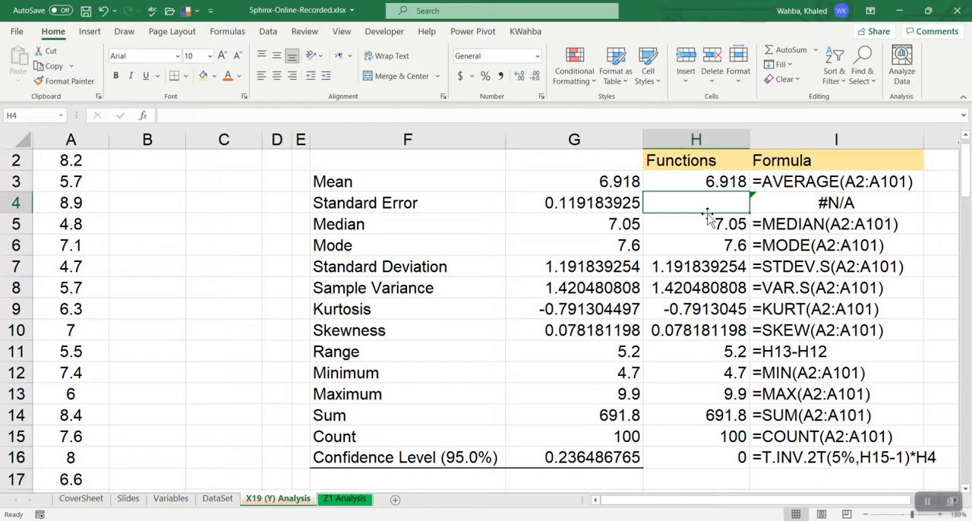
type("=")
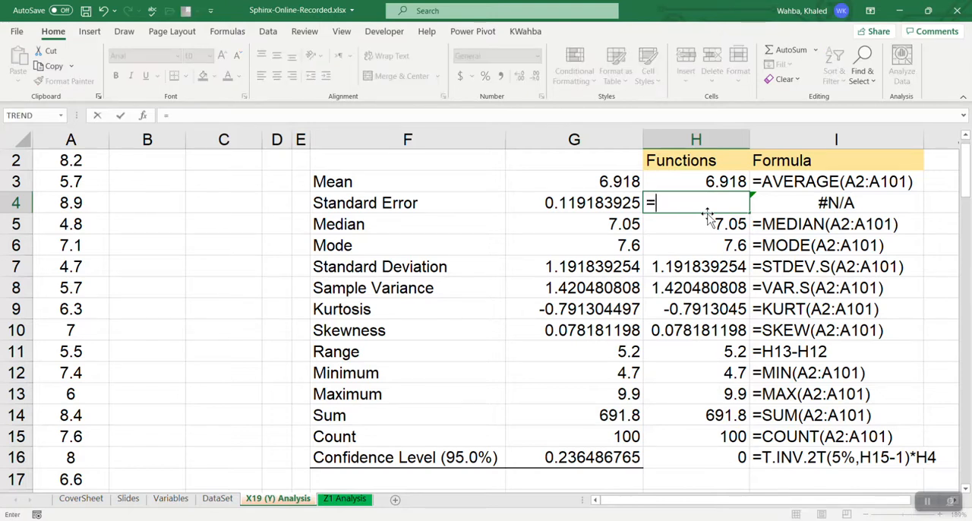
key("Down")
key("Down")
key("Down")
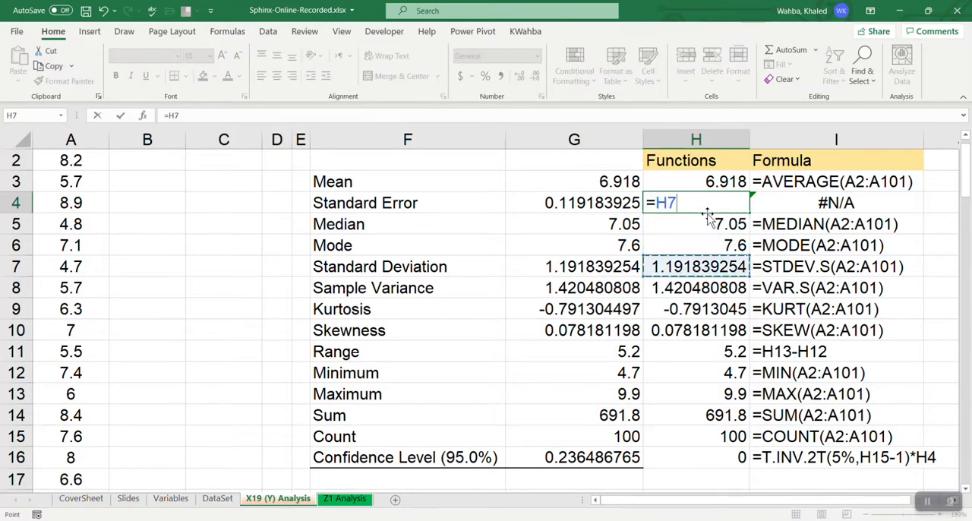
type("/sqrt(")
key("Down")
key("Down")
key("Down")
key("Down")
key("Down")
key("Down")
key("Down")
key("Down")
key("Down")
key("Down")
key("Down")
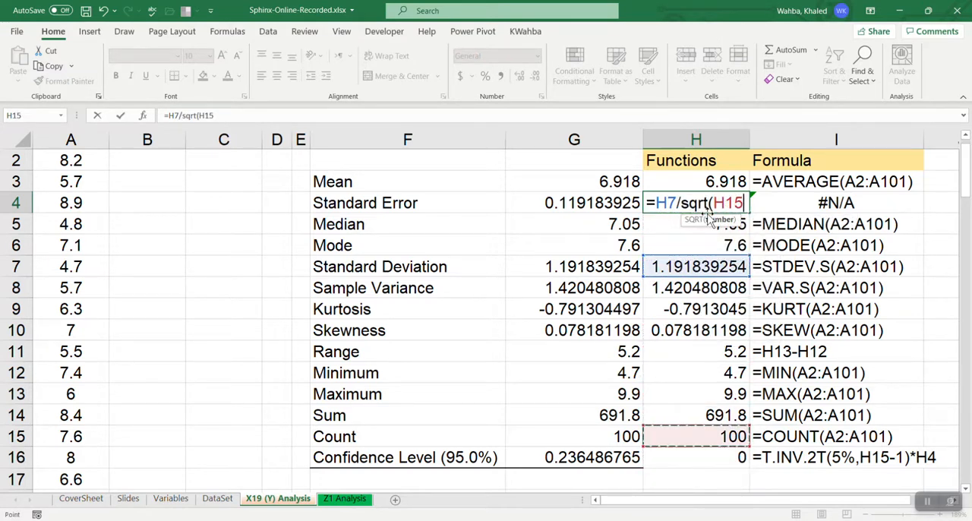
type(")")
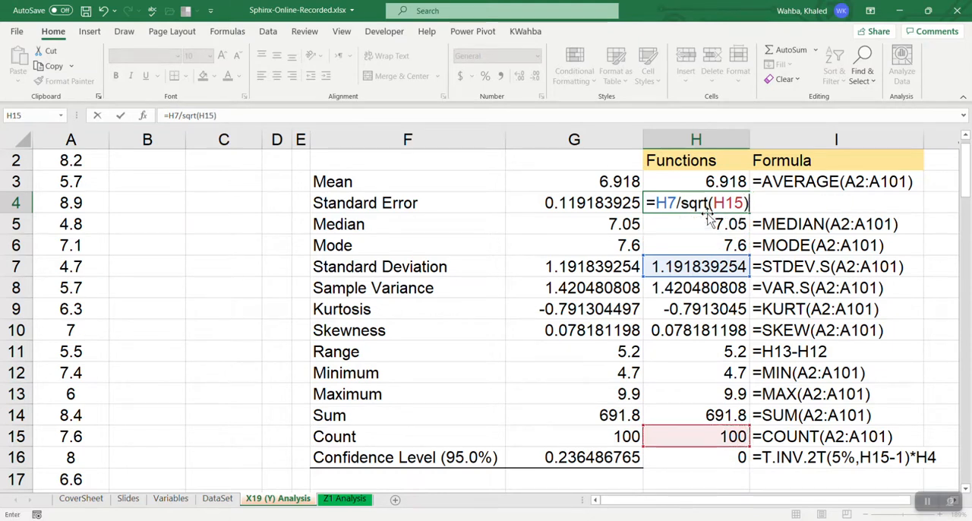
key("Return")
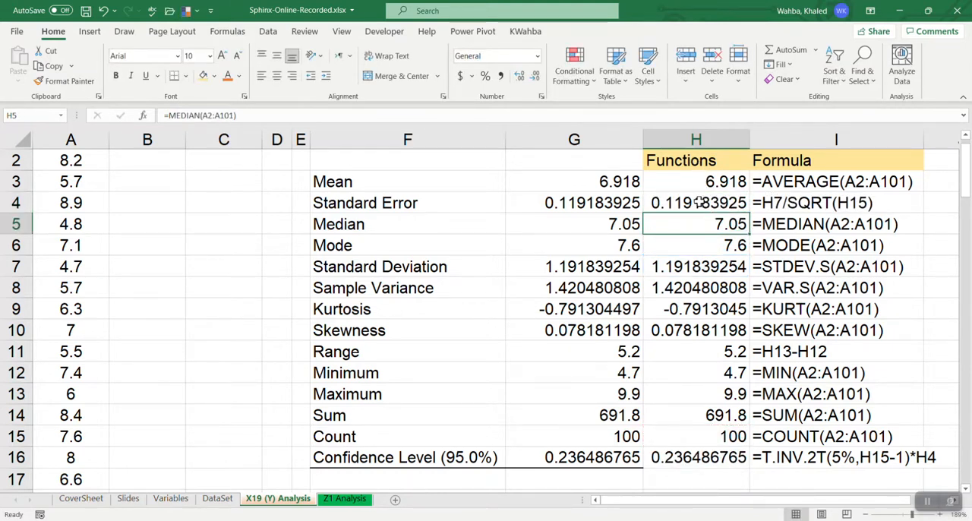
left_click(698, 202)
left_click(629, 202)
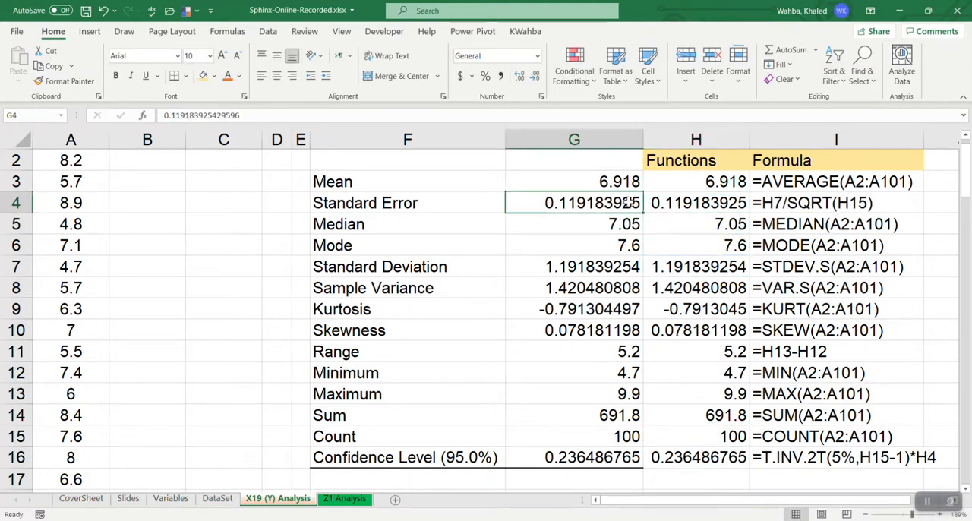
left_click(707, 456)
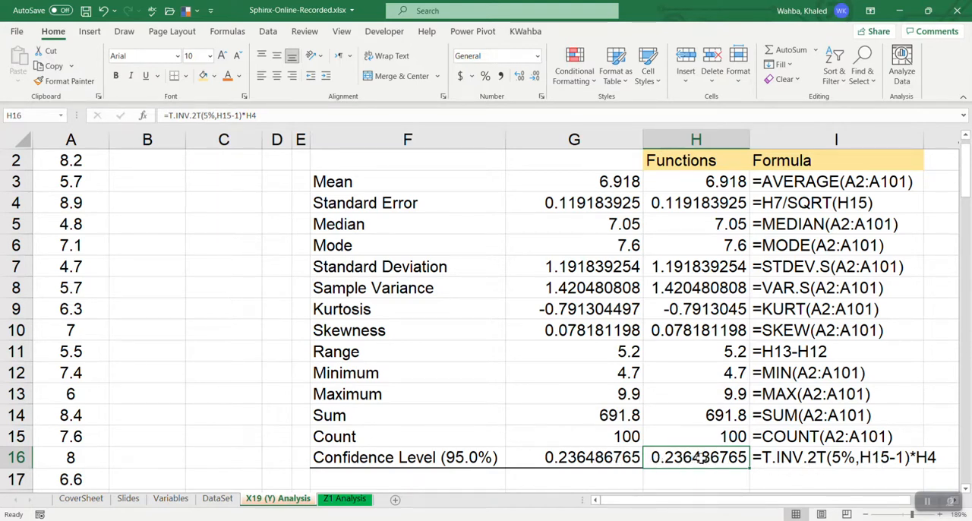
Extend the mean label in cell F3 to read "Mean = Xbar"
double_click(486, 179)
type("= X")
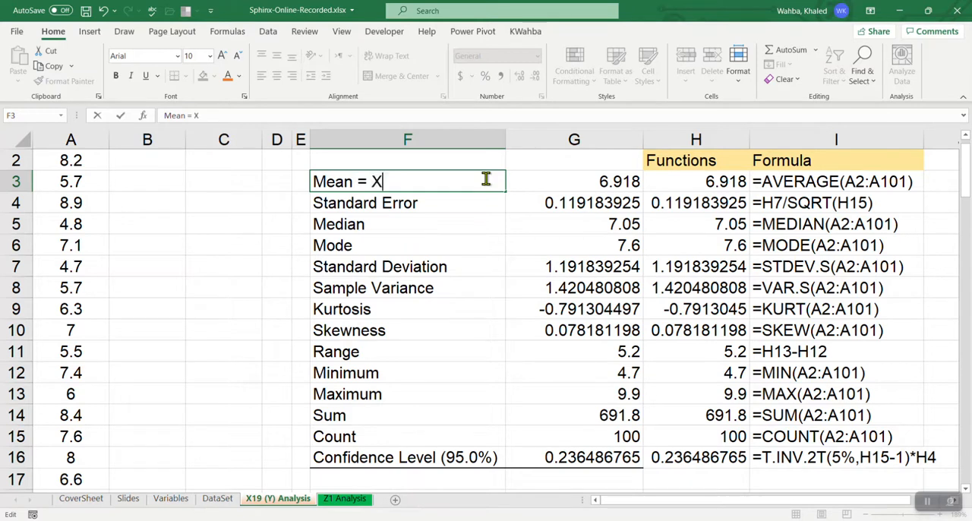
type("bar")
key("Return")
Extend the standard error label in cell F4 to read "Standard Error = S/sqrt(n)"
double_click(488, 203)
type("= S/sqrt")
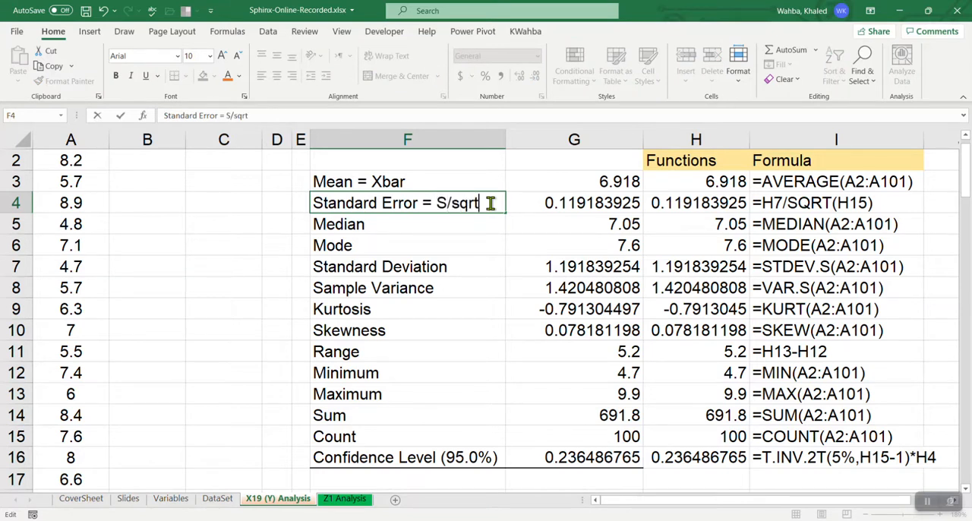
type("(n)")
key("Return")
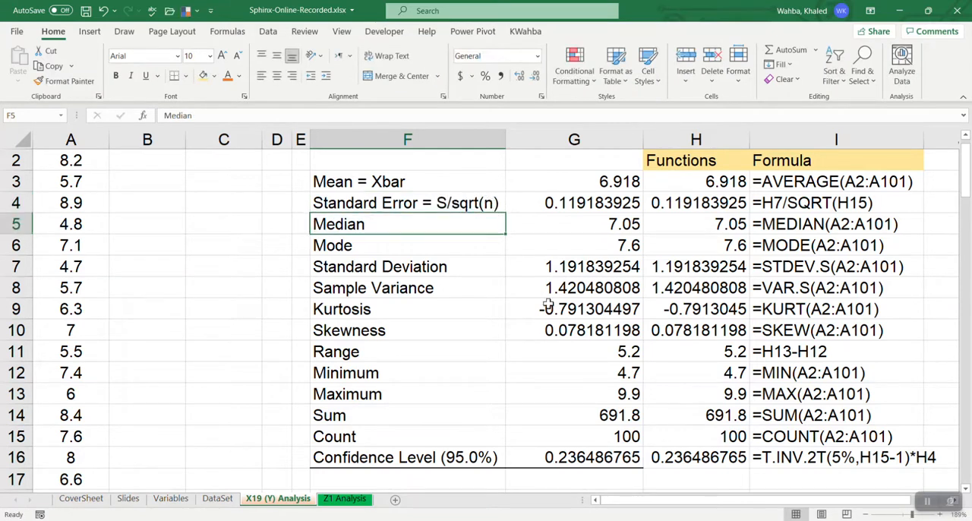
Extend the count label in cell F15 to read "Count = n = Sample Size"
double_click(414, 439)
type("= n = Sample Size")
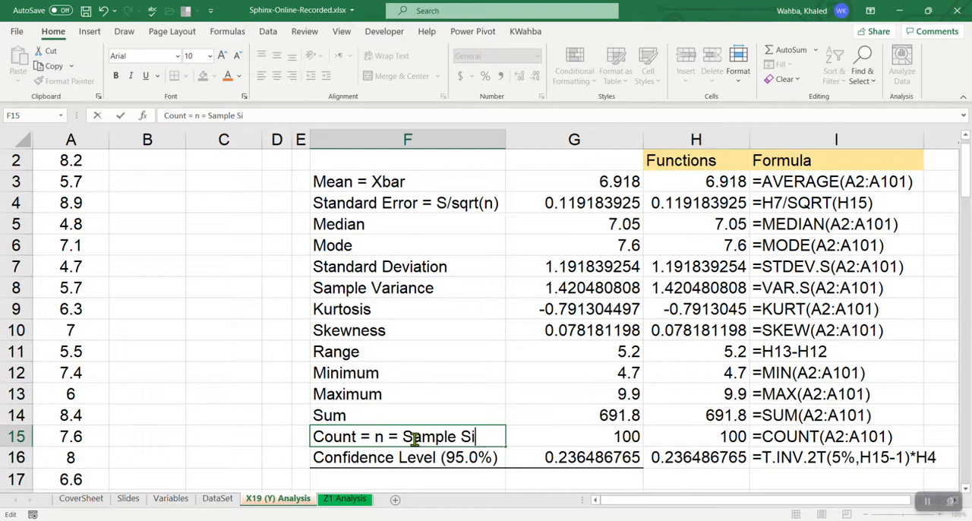
key("Return")
Extend the range label in cell F11 to read "Range = Max - Min"
key("Up")
key("Up")
key("Up")
key("Up")
key("Up")
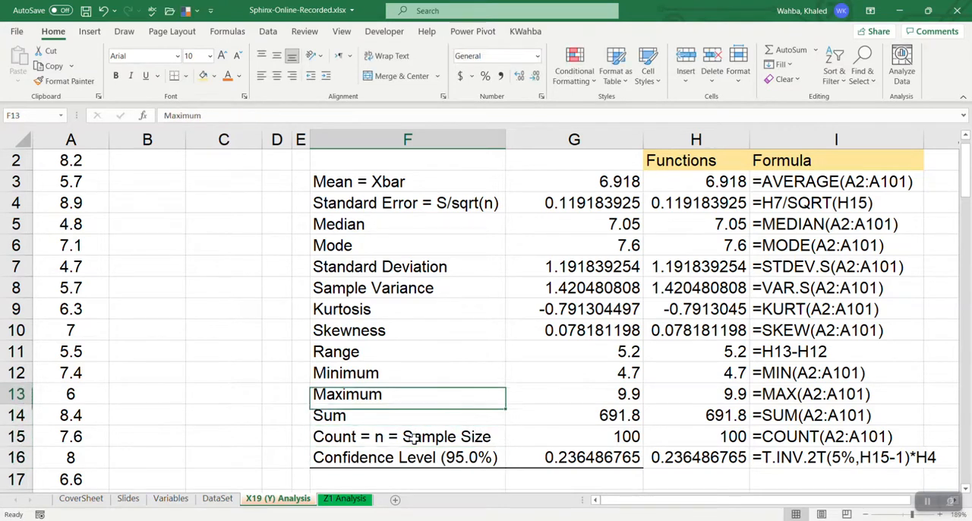
double_click(393, 352)
type("= Max - Min")
key("Return")
Extend the standard deviation label in cell F7 to read "Standard Deviation = S"
key("Up")
key("Up")
key("Up")
key("Up")
key("Up")
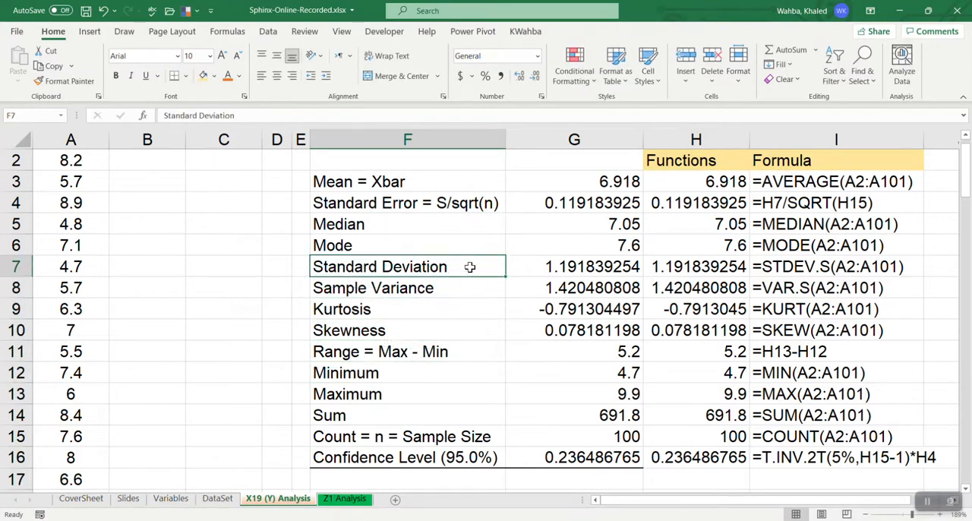
double_click(470, 266)
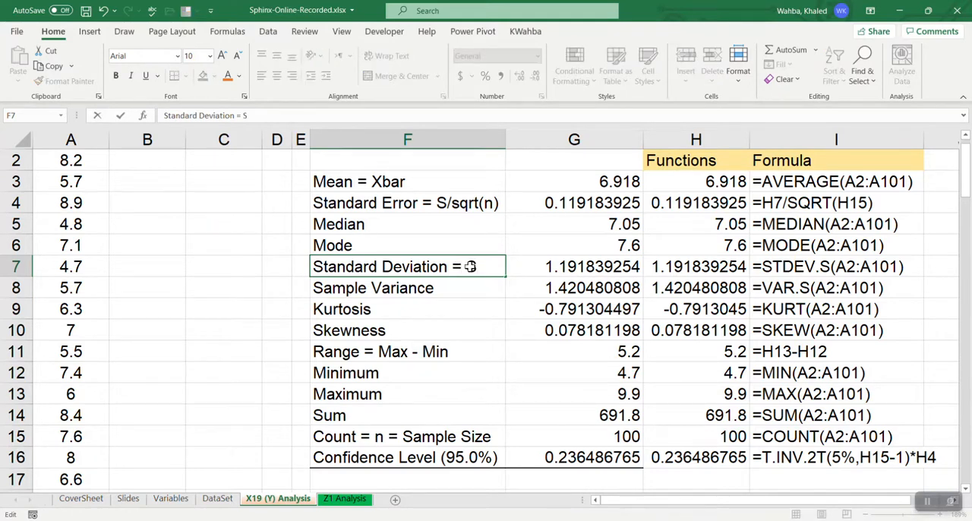
key("Return")
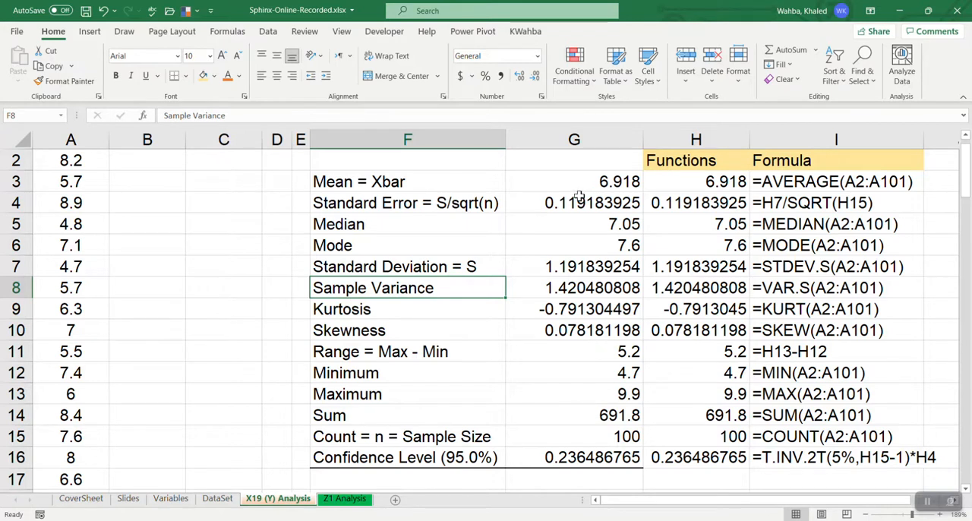
Extend the sample variance label in cell F8 to read "Sample Variance = S^2"
double_click(487, 286)
type("= S")
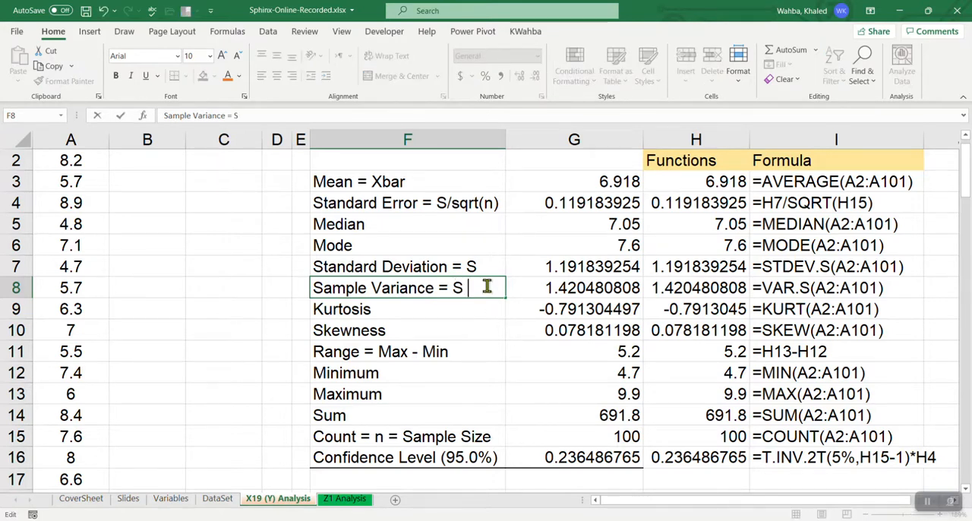
type("^2")
key("Return")
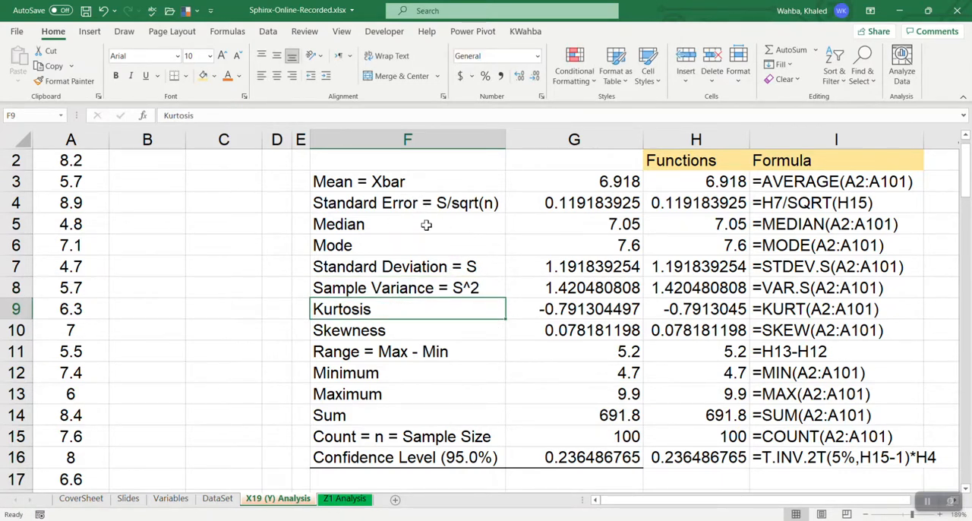
Enter the heading "Statistics:" in cell F2 above the statistic labels
scroll(424, 223, "up", 1)
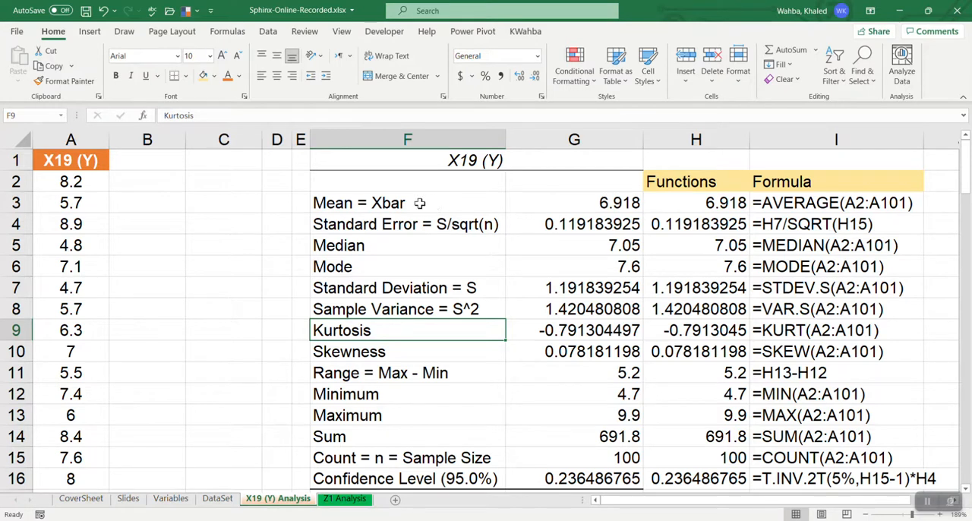
left_click_drag(369, 202, 415, 403)
left_click(396, 183)
type("Statistics")
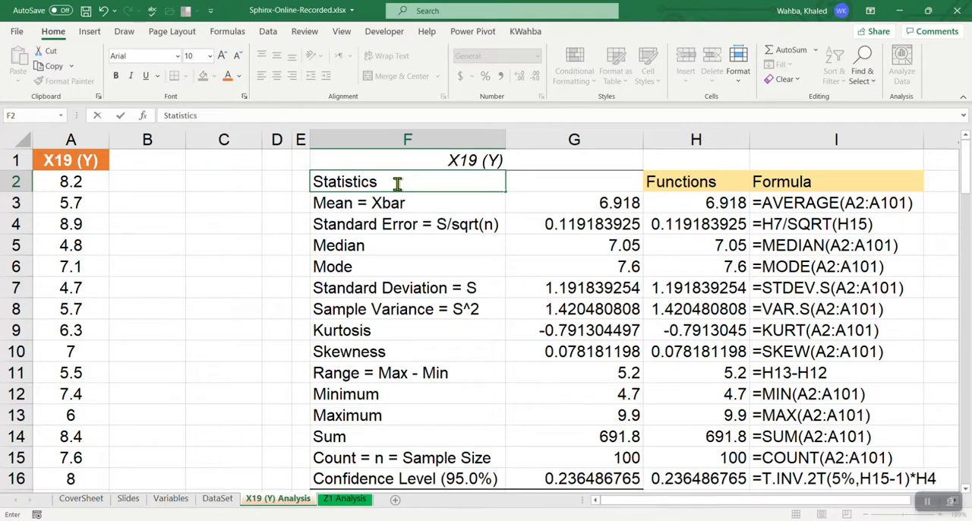
type(":")
key("Return")
Copy the formatting of the Functions heading in H2 to the Statistics heading in F2
key("Up")
key("Right")
key("Right")
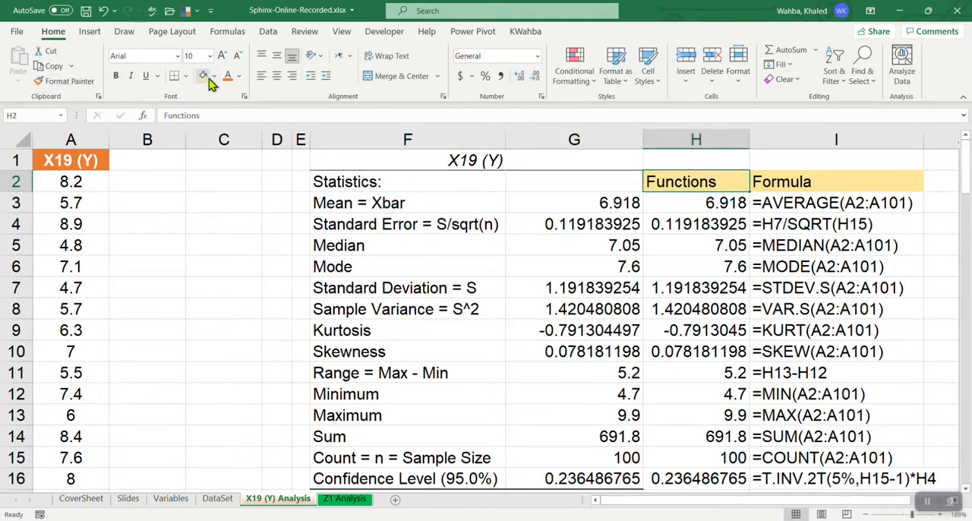
left_click(65, 81)
left_click(399, 182)
left_click(512, 227)
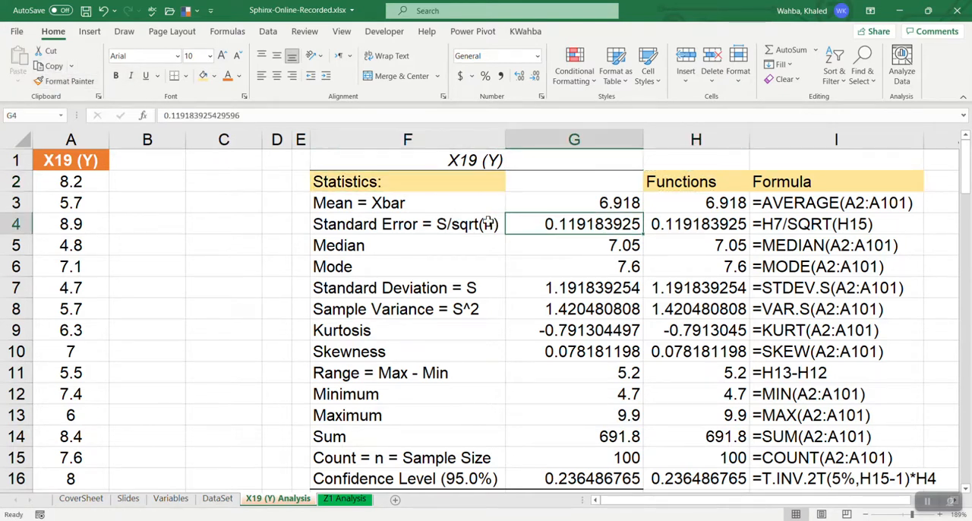
scroll(425, 219, "down", 1)
left_click_drag(446, 182, 445, 434)
scroll(448, 280, "up", 1)
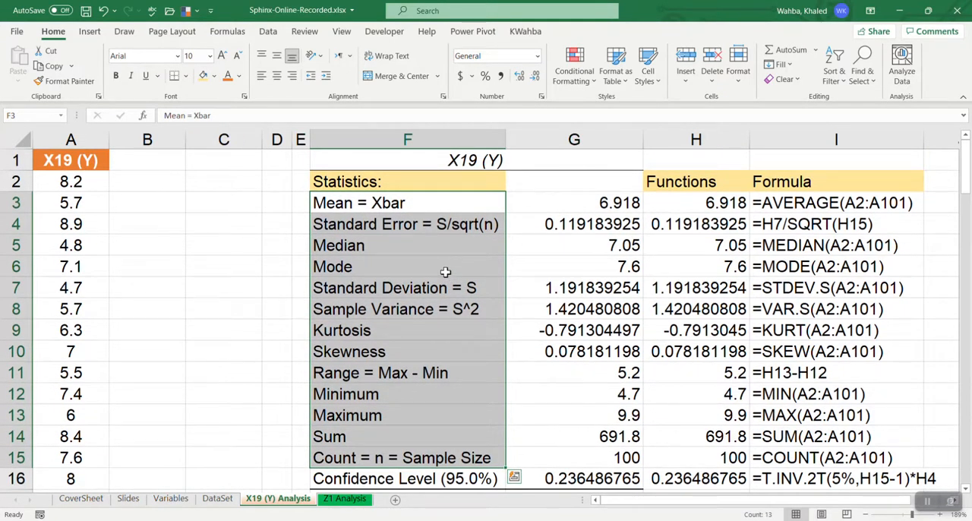
Enter the heading "Values" in cell G2 and copy the formatting of the Statistics heading in F2 to it
left_click(541, 182)
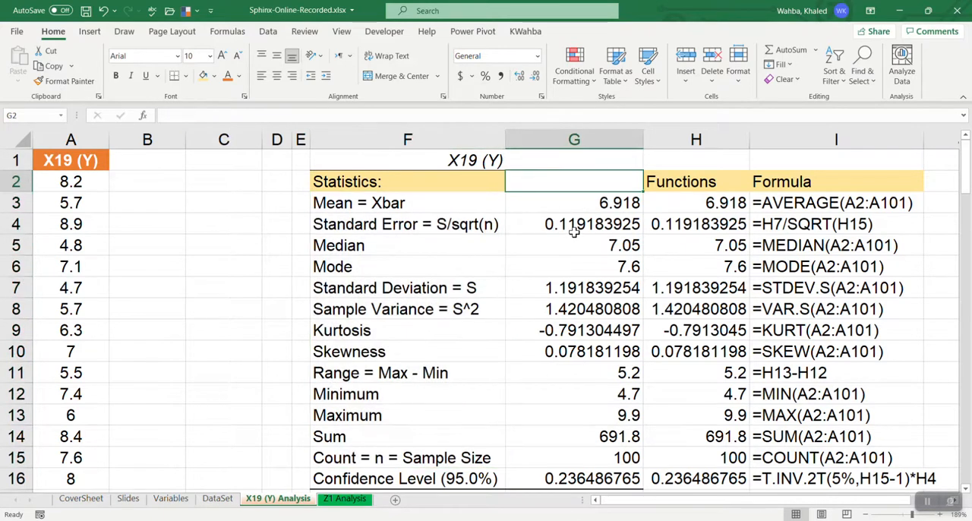
type("Values")
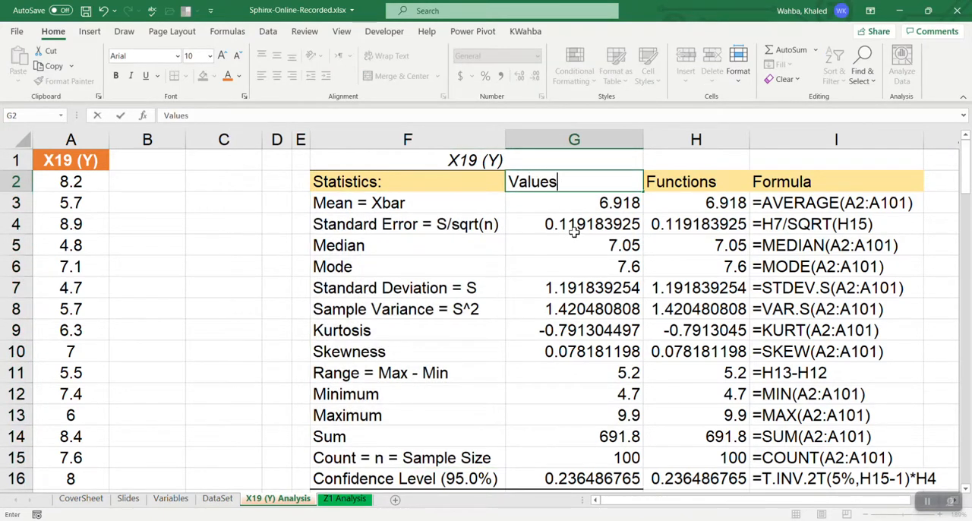
key("Return")
key("Up")
key("Left")
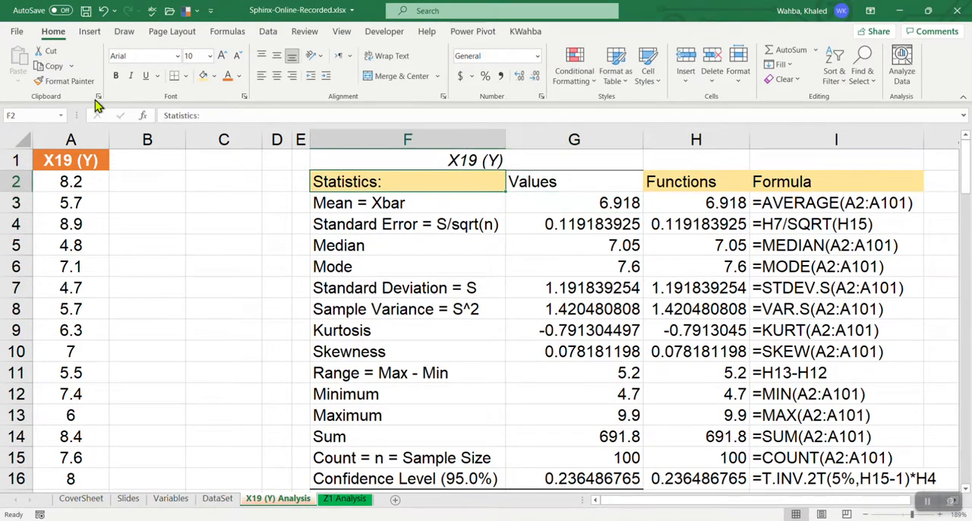
left_click(68, 88)
left_click(522, 184)
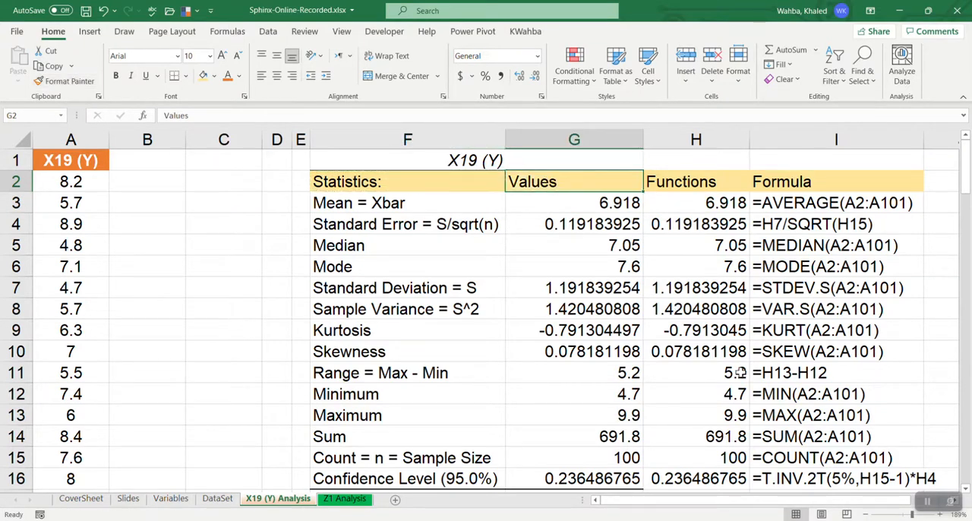
scroll(740, 374, "down", 2)
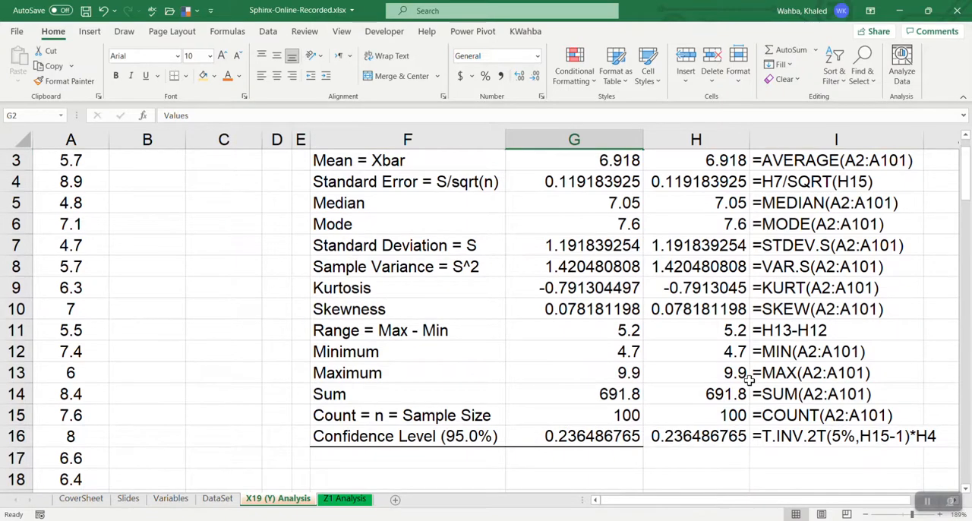
scroll(749, 380, "up", 1)
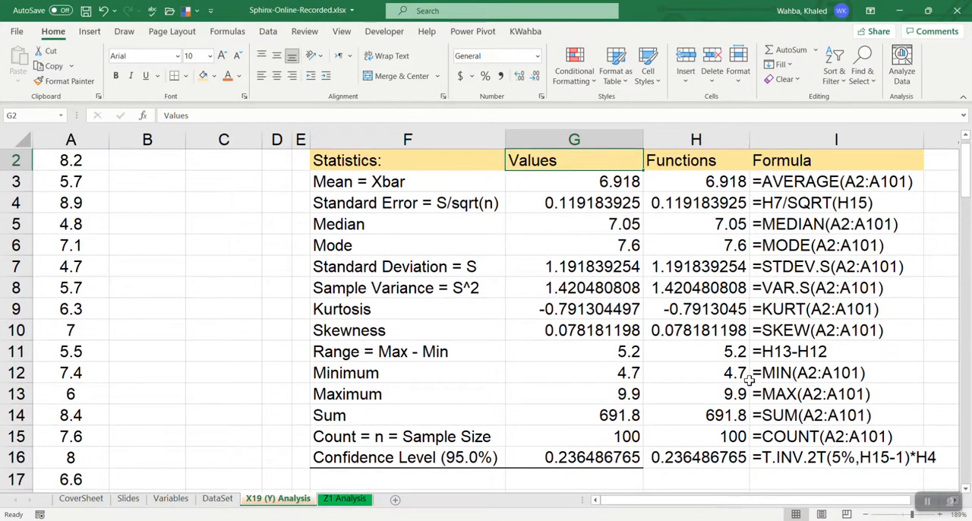
scroll(749, 380, "up", 1)
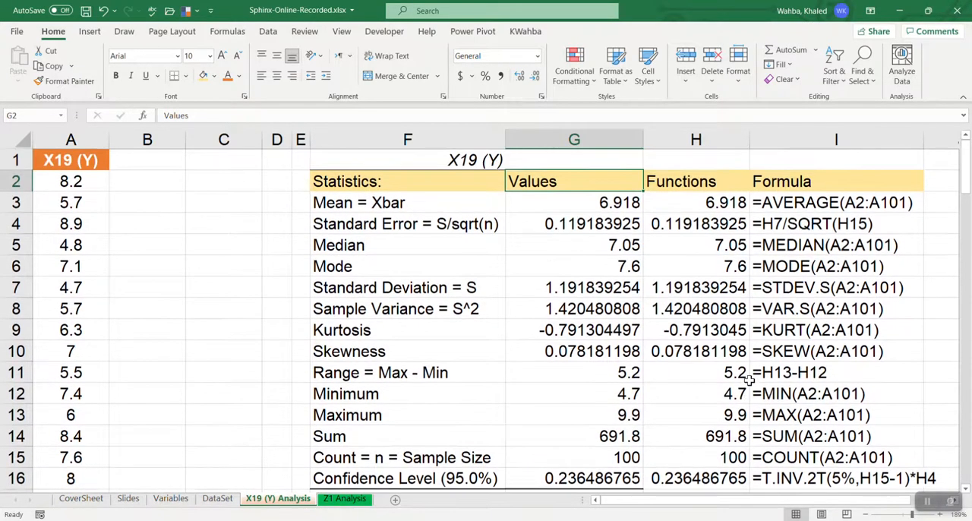
scroll(749, 379, "down", 1)
scroll(749, 380, "up", 1)
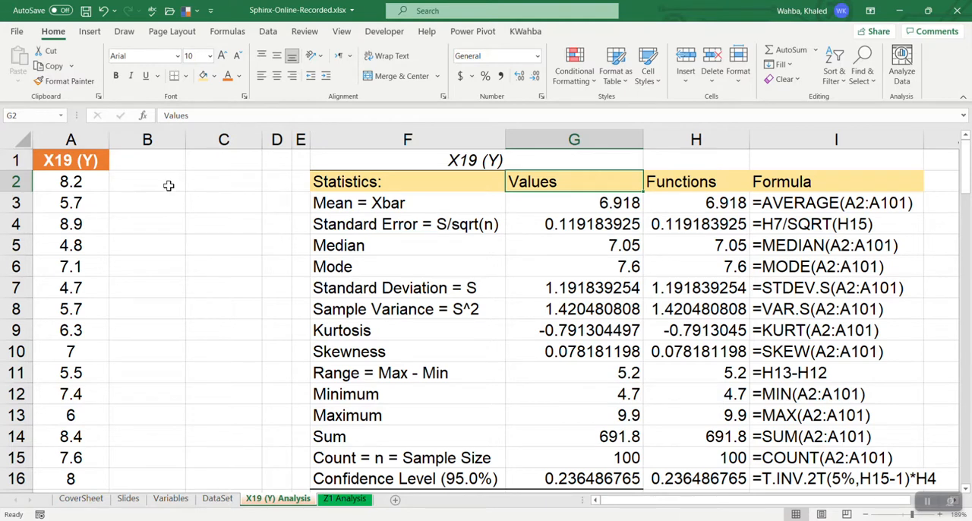
left_click(89, 139)
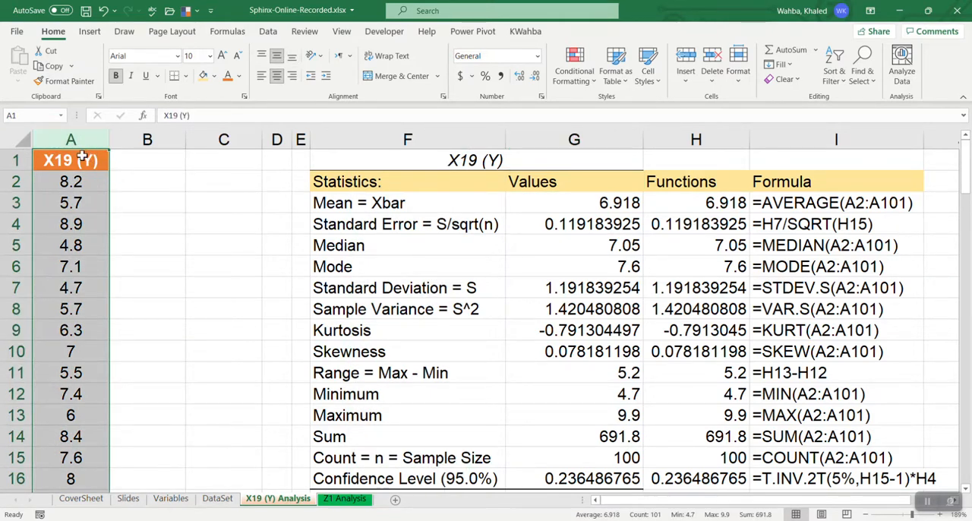
left_click(129, 179)
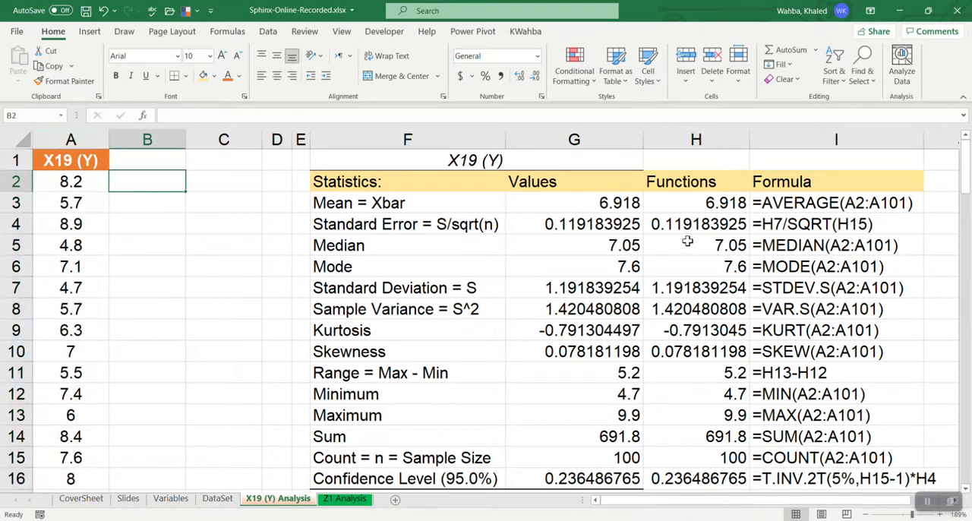
Add the label "Mid range" in cell F17 below the confidence level row
scroll(687, 241, "down", 2)
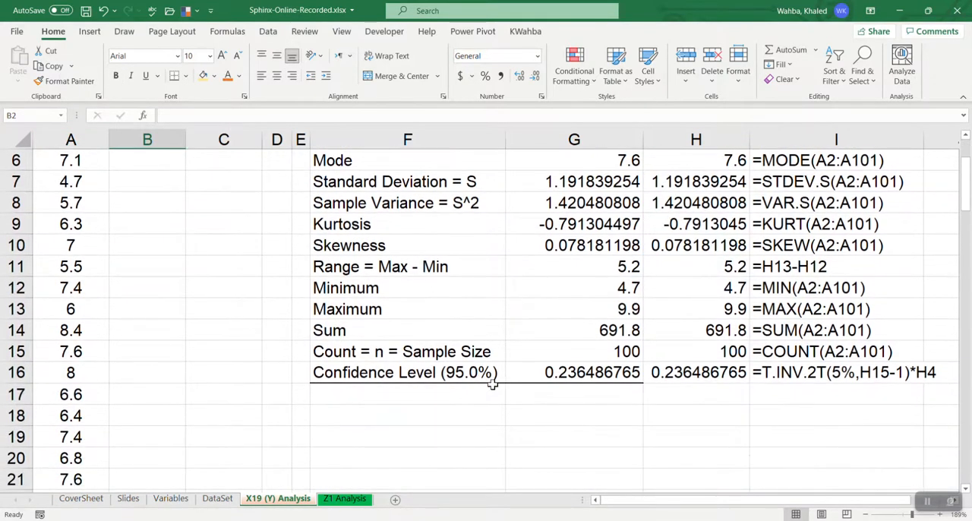
left_click(467, 395)
scroll(436, 283, "up", 1)
scroll(436, 283, "up", 1)
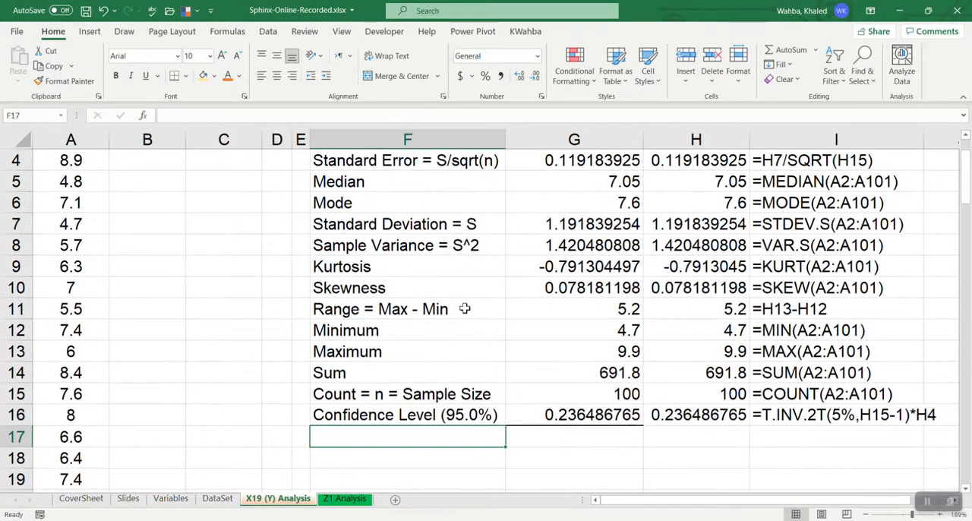
type("M")
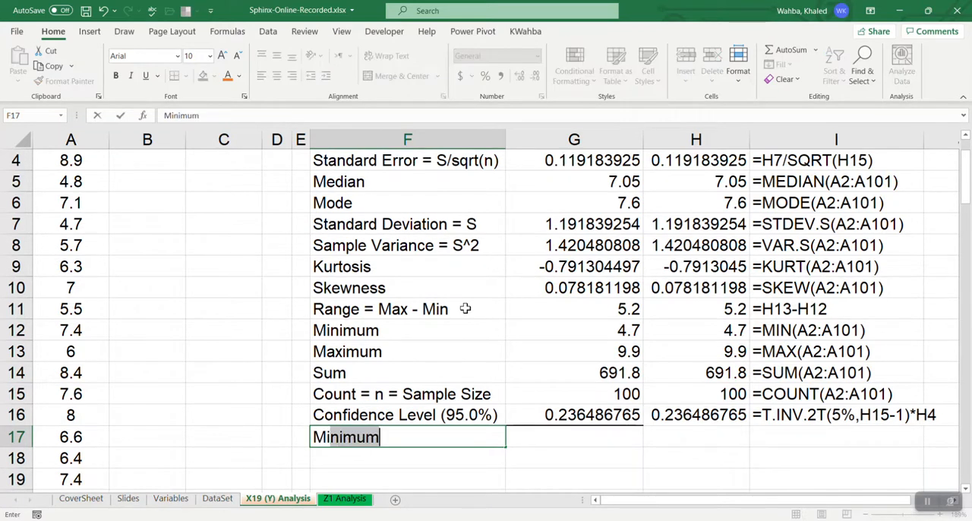
type("id range")
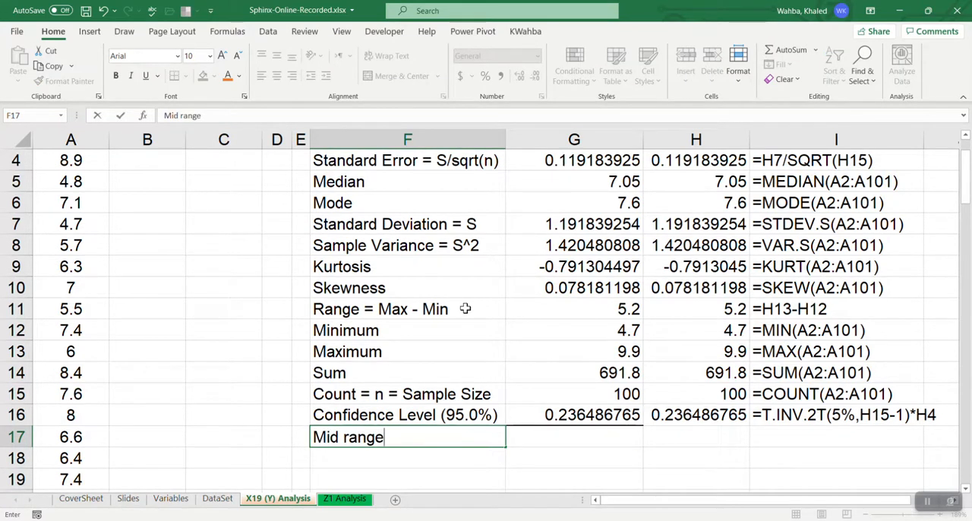
key("Return")
Calculate the mid range in cell G17 with the formula =(G13+G12)/2
key("Up")
key("Right")
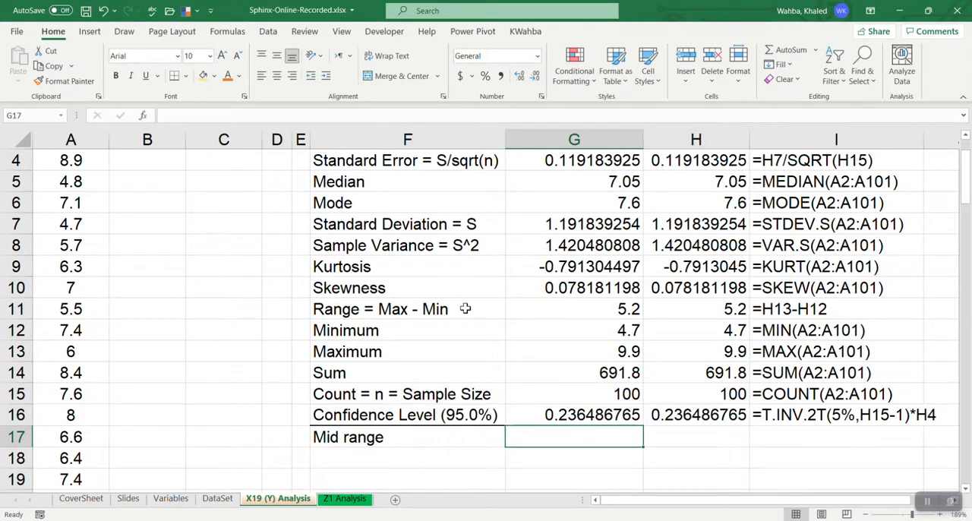
type("=(")
key("Up")
key("Up")
key("Up")
key("Up")
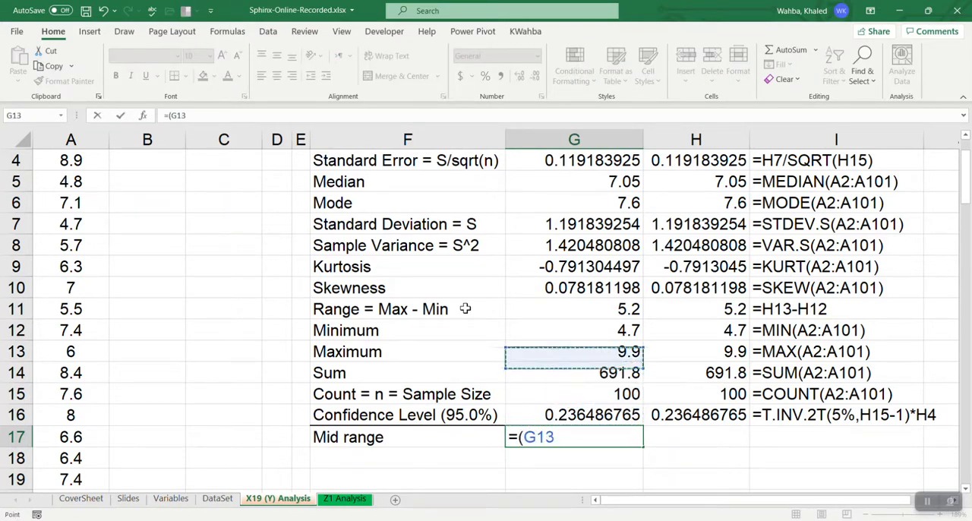
type("-")
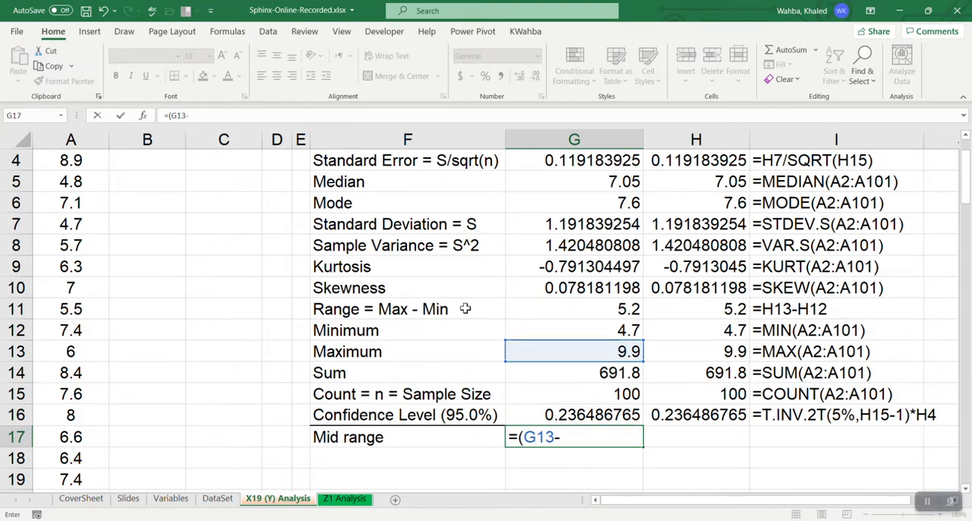
key("Up")
key("Up")
key("Up")
key("Up")
key("Up")
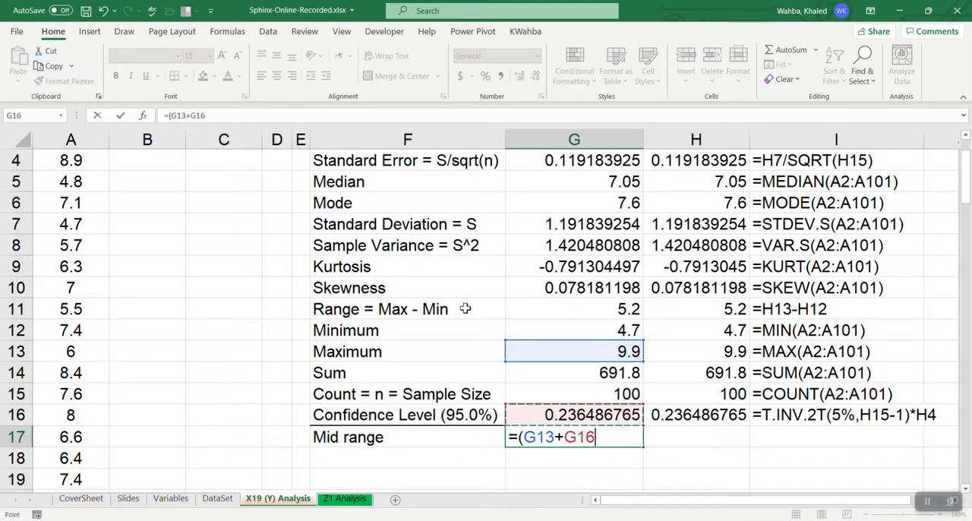
type(")/2")
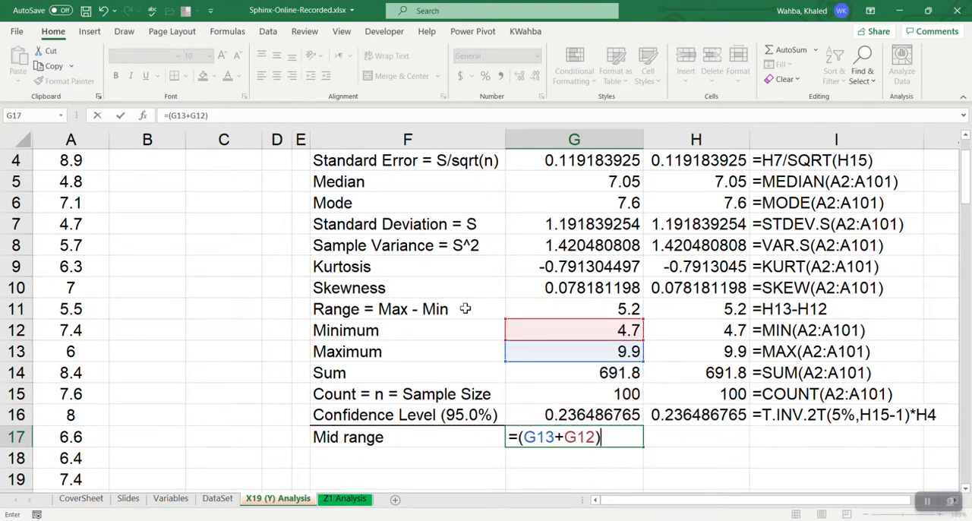
key("Return")
key("Up")
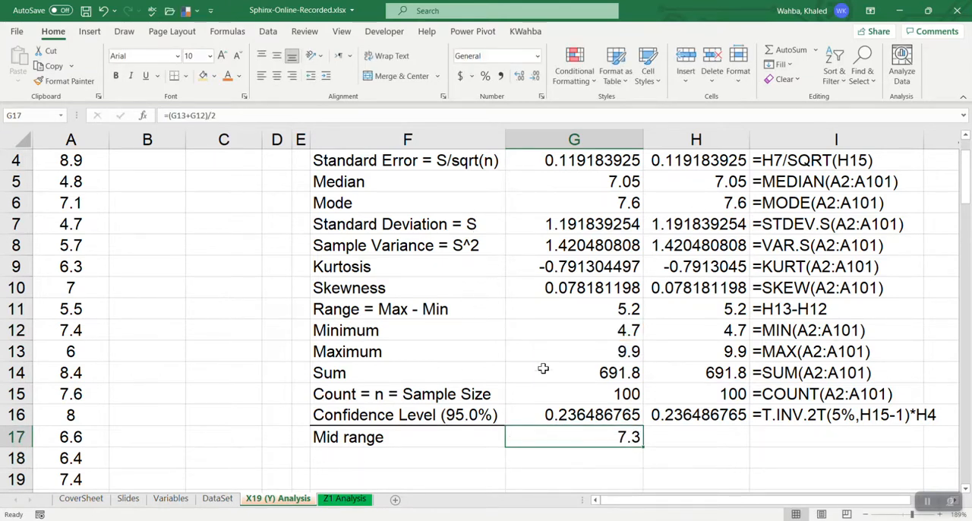
Copy the FORMULATEXT formula from I16 into H17 to show the mid range formula as text
left_click(814, 416)
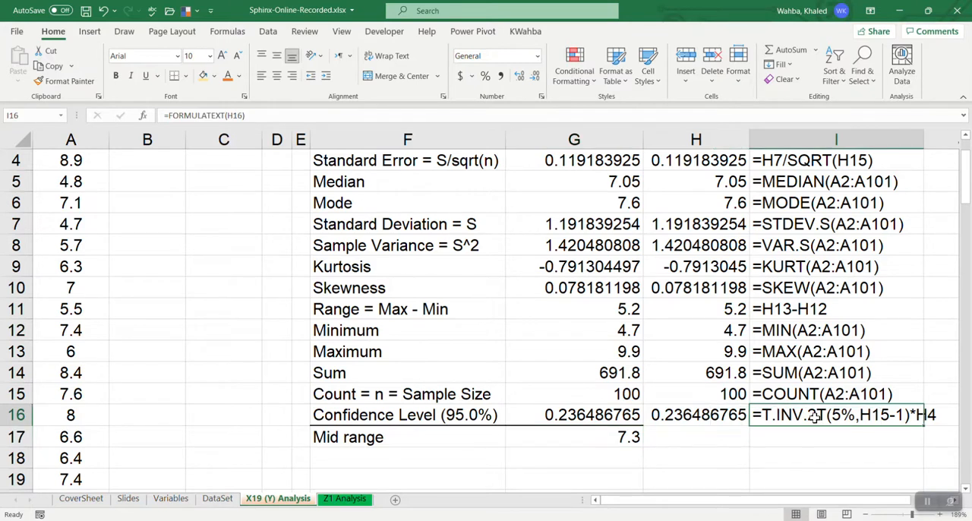
key("ctrl+c")
key("Down")
key("Left")
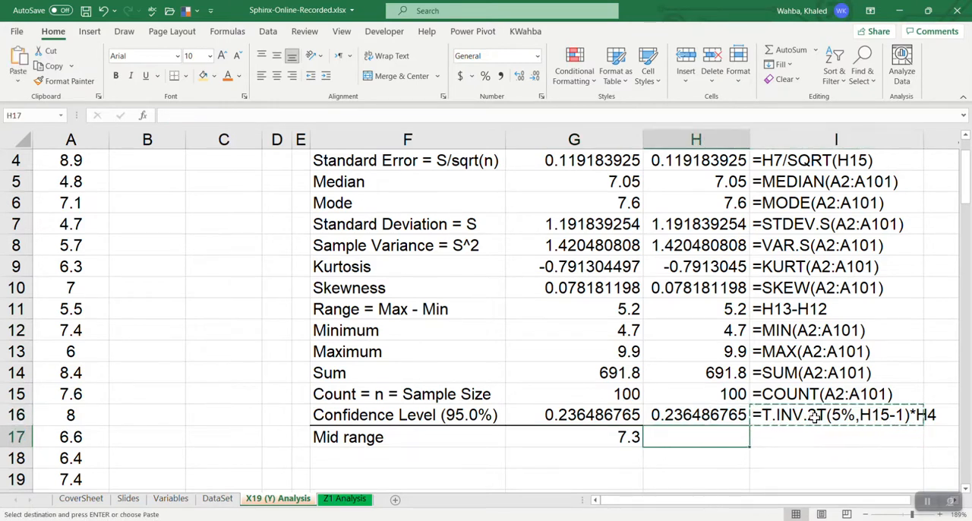
key("ctrl+v")
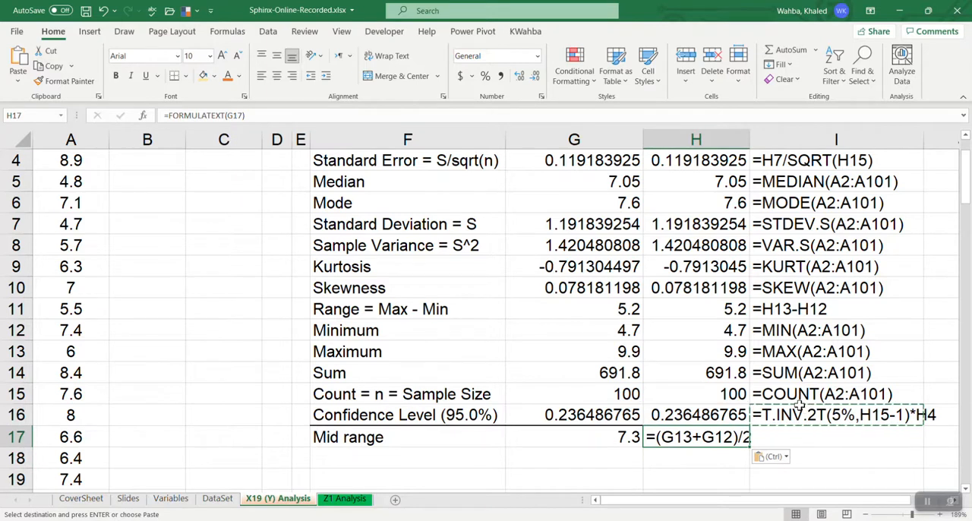
Add the label "Coefficient of Variation CV" in cell F18 below the mid range label
key("Left")
key("Left")
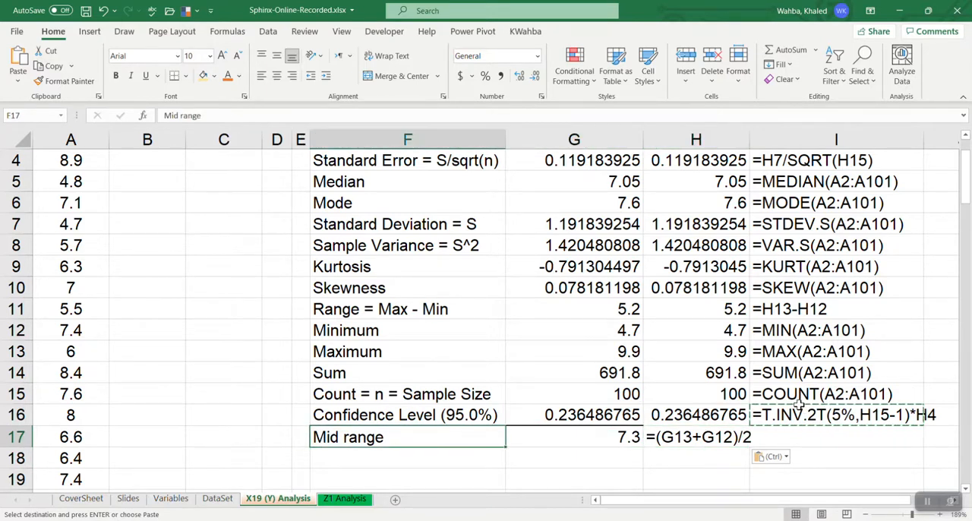
key("Down")
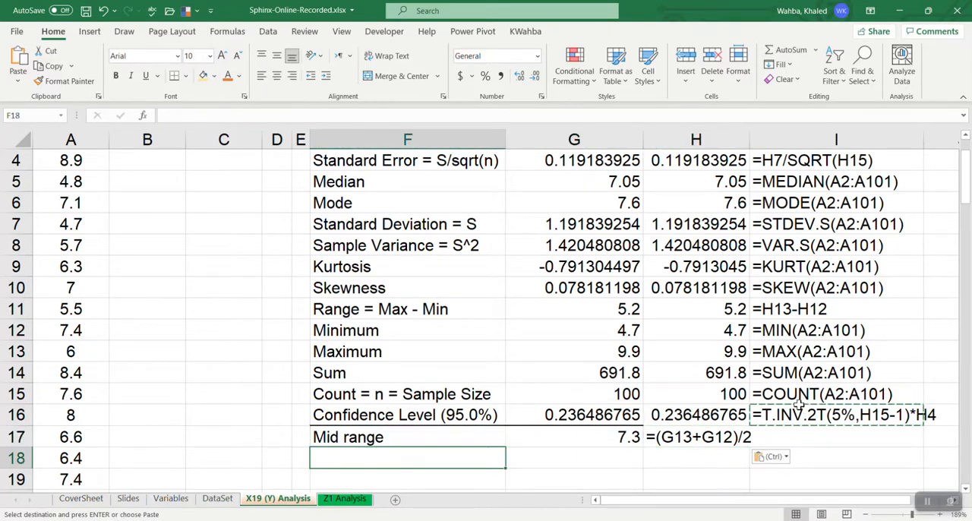
type("Coefficient of Var")
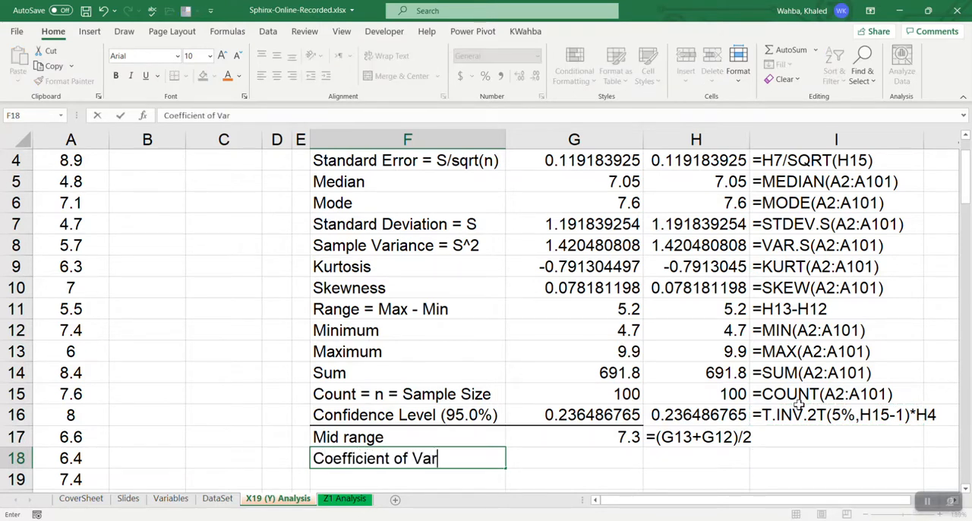
type("iation ")
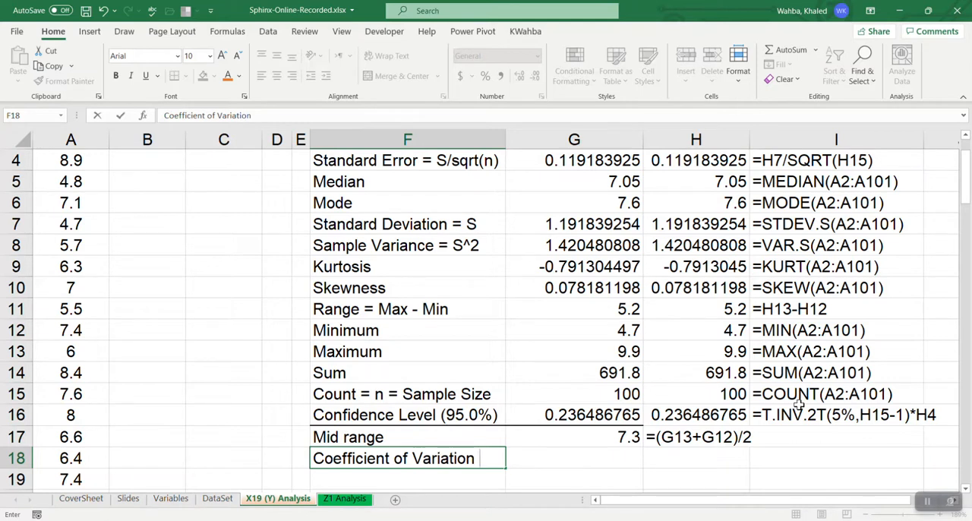
type("CV")
key("Tab")
Calculate the coefficient of variation in cell G18 with the formula =(G7/G3)*100
type("=")
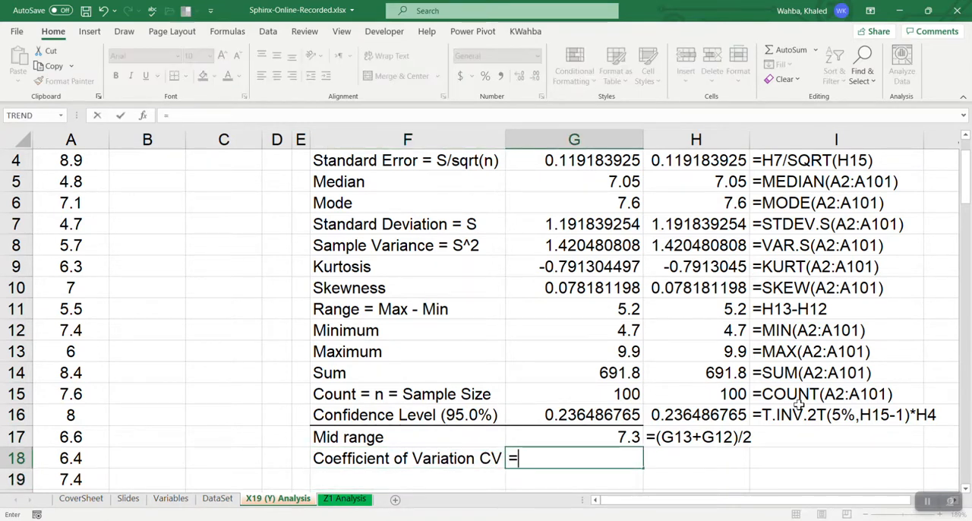
key("Up")
key("Up")
key("Up")
key("Up")
key("Up")
key("Up")
key("Up")
key("Up")
key("Up")
key("Up")
key("Up")
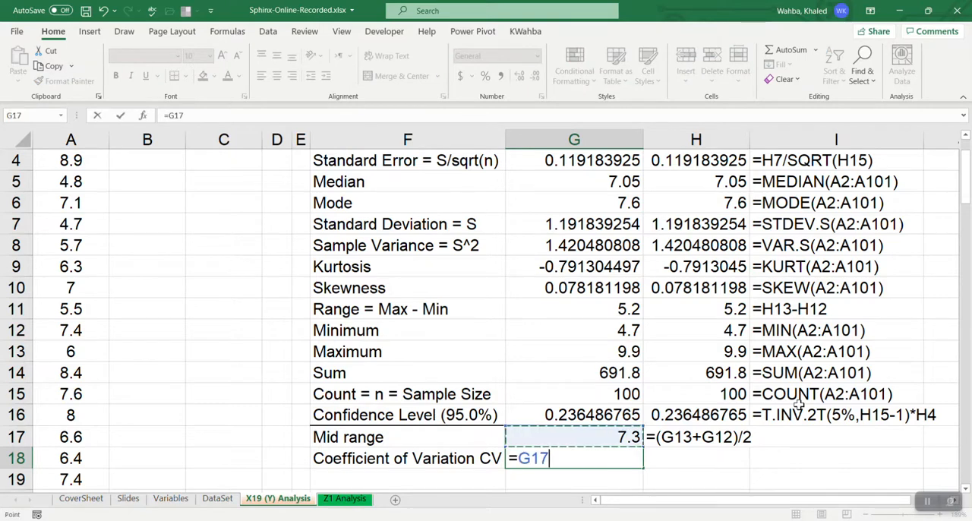
type("/")
key("Up")
key("Up")
key("Up")
key("Up")
key("Up")
key("Up")
key("Up")
key("Up")
key("Up")
key("Up")
key("Up")
key("Up")
key("Up")
key("Up")
key("Up")
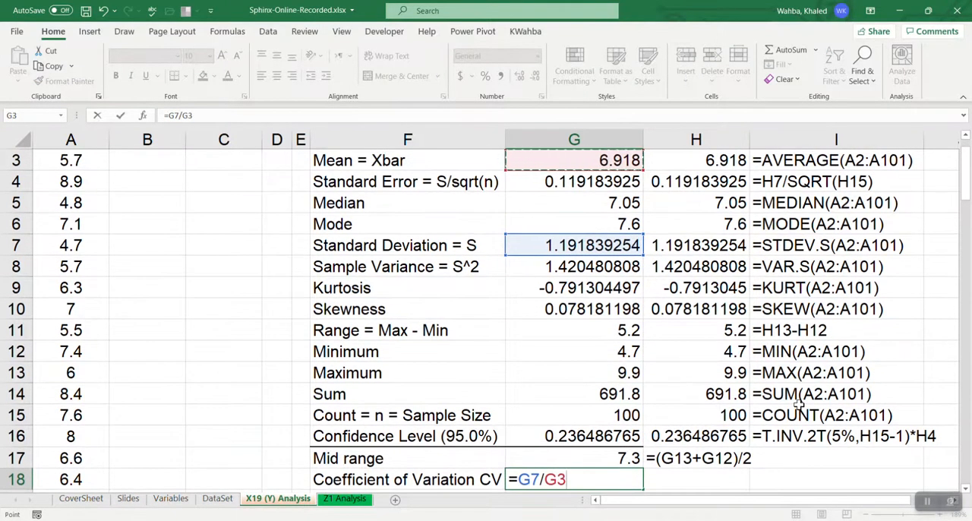
type(")*100")
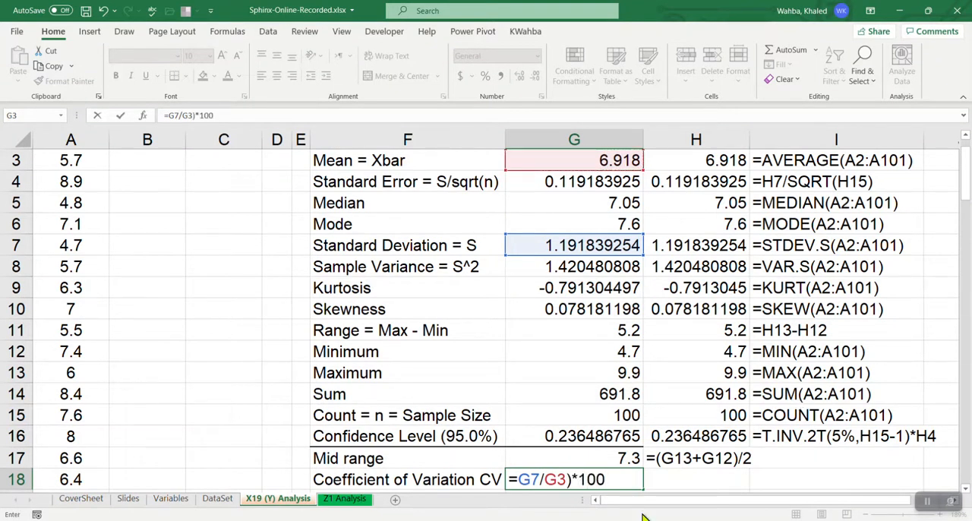
left_click(523, 480)
type("(")
key("Return")
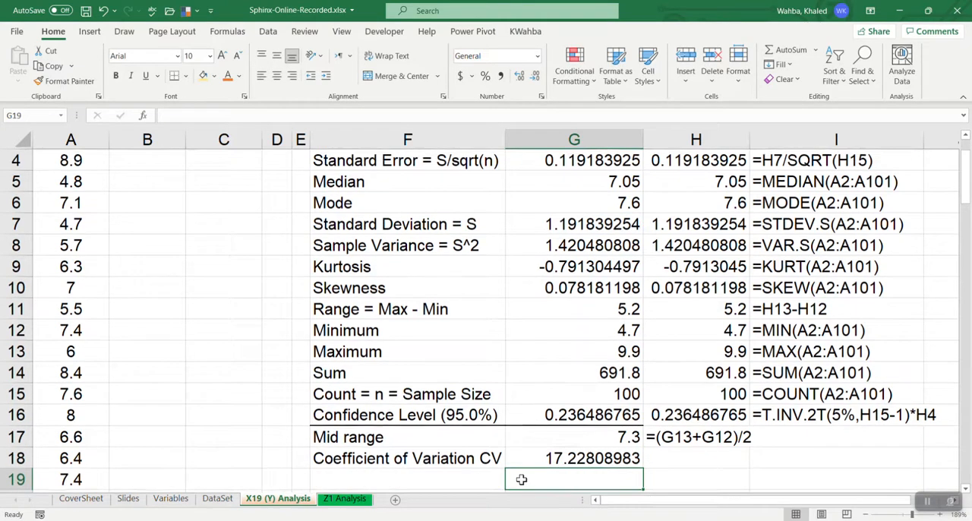
Reduce the coefficient of variation in G18 to three decimal places
left_click(586, 458)
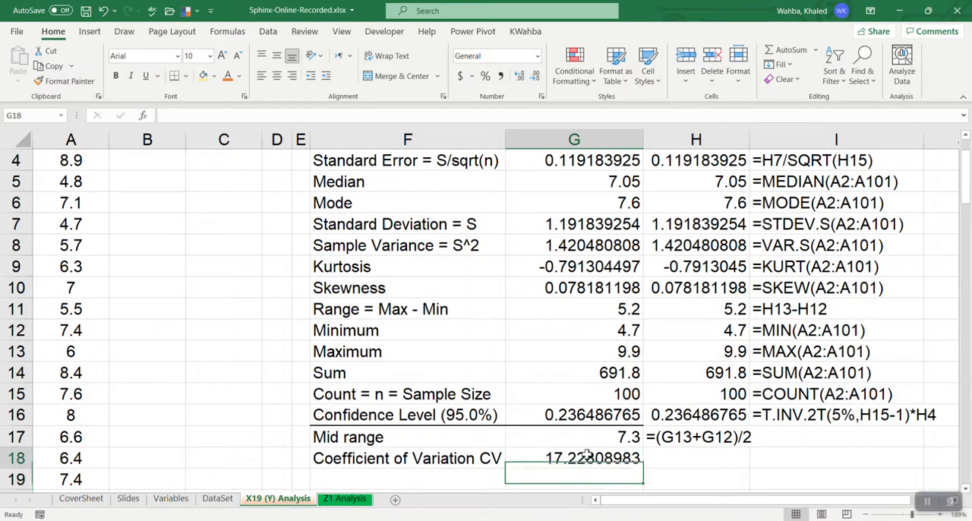
left_click(536, 80)
left_click(535, 80)
left_click(536, 80)
left_click(536, 80)
left_click(536, 80)
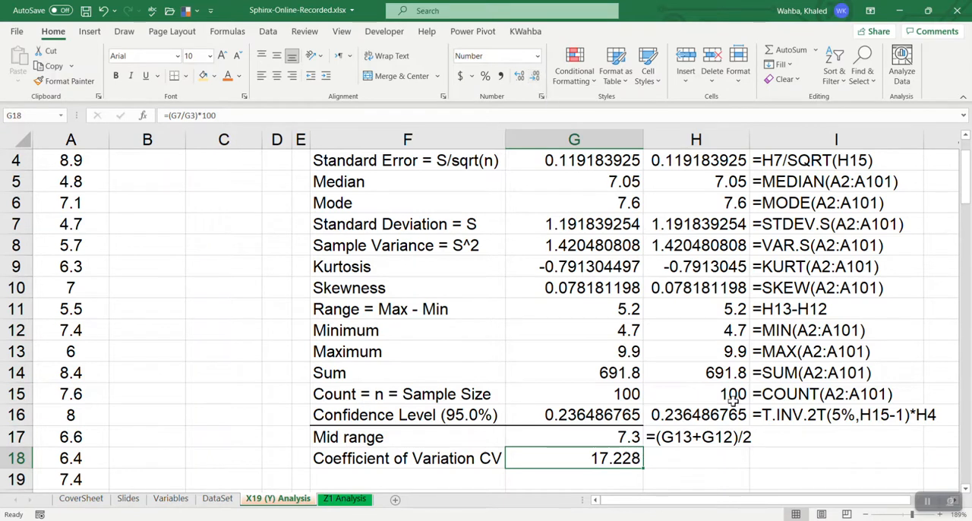
Fill the formula text cell H17 down into H18 to show the coefficient of variation formula
left_click(720, 434)
left_click_drag(747, 449, 725, 459)
left_click(629, 456)
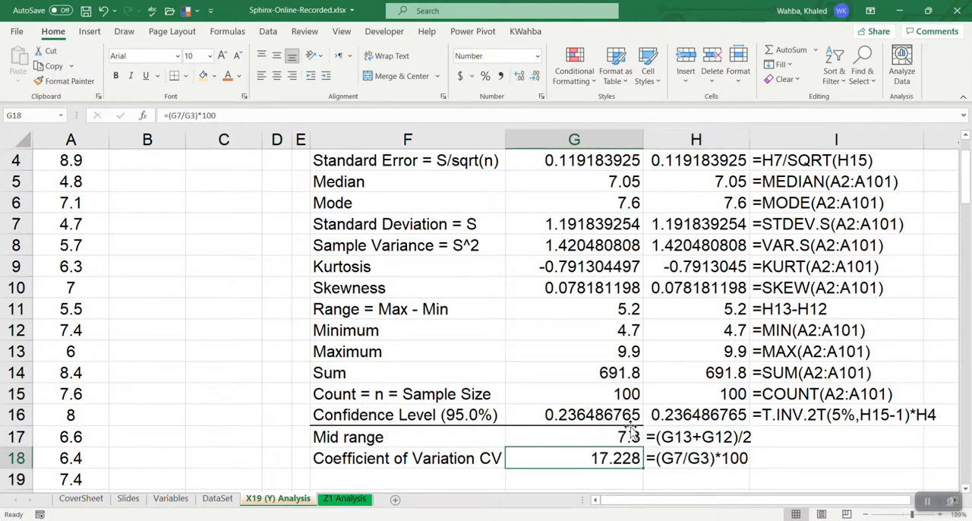
Widen column F and extend the label in F16 to read "Confidence Level (95.0%) = Error Margin = E"
scroll(636, 437, "down", 1)
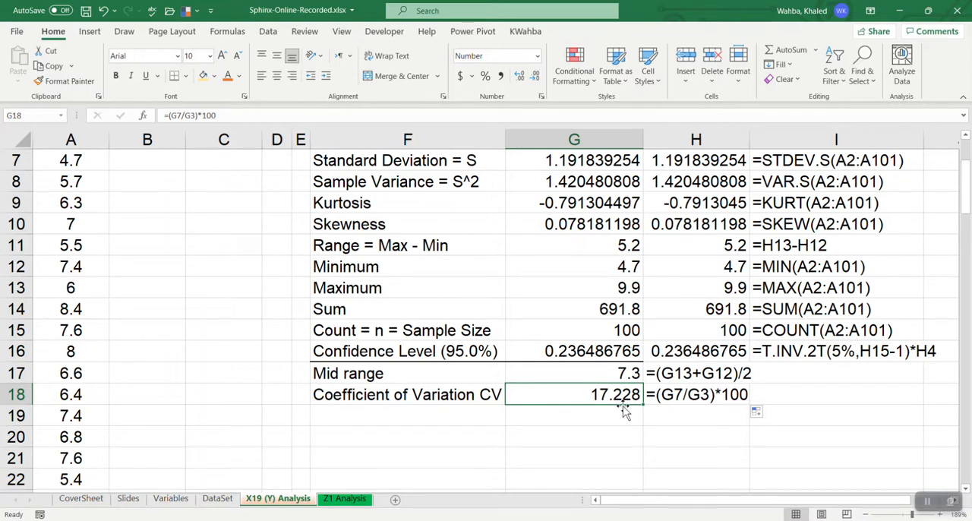
key("Up")
key("Up")
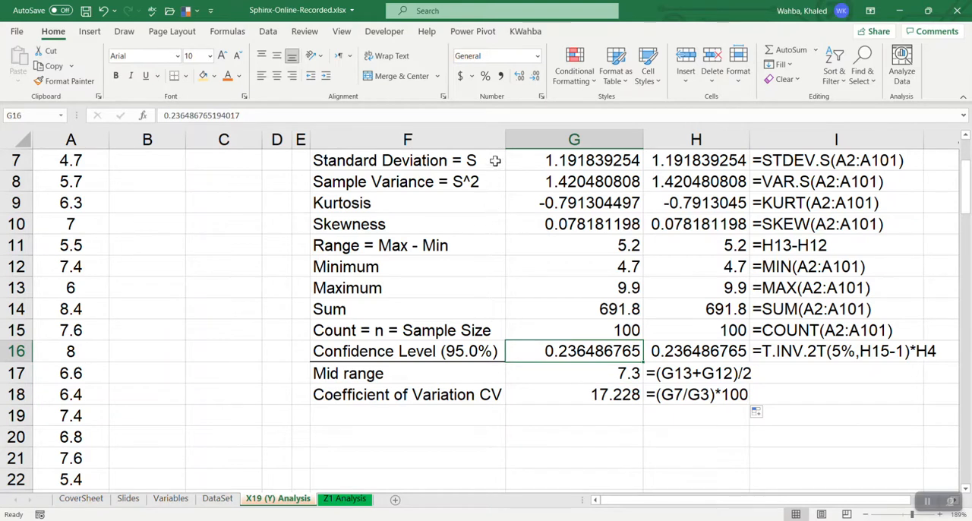
left_click_drag(506, 139, 560, 140)
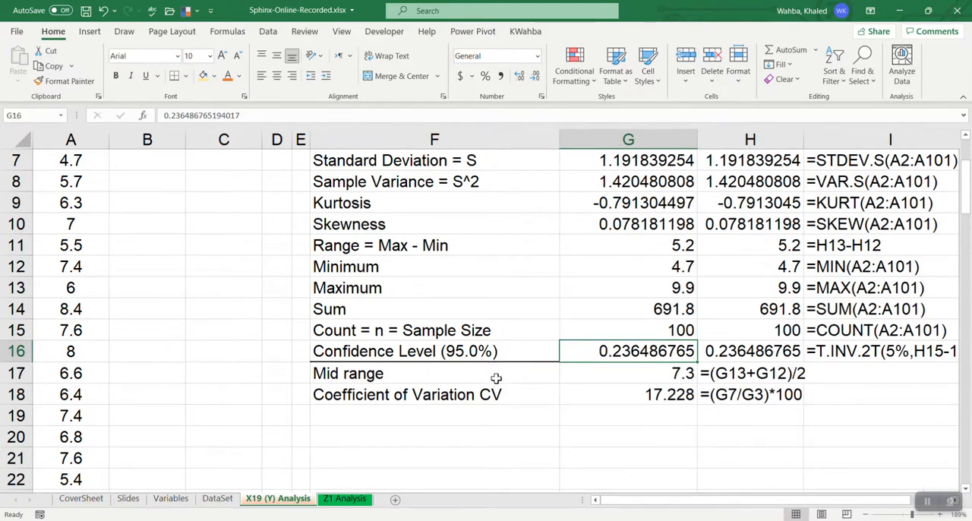
double_click(535, 351)
type("= E")
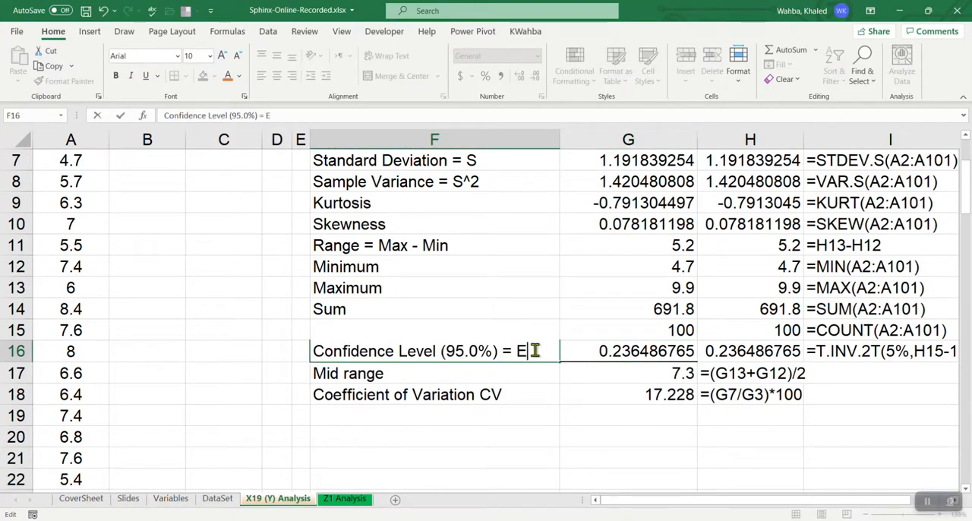
type("rror Marg")
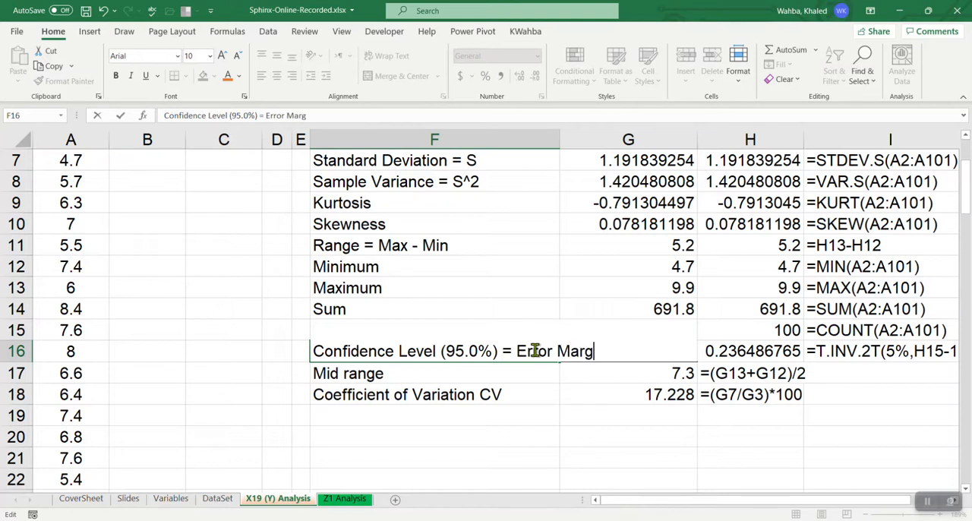
type("in = E")
key("Return")
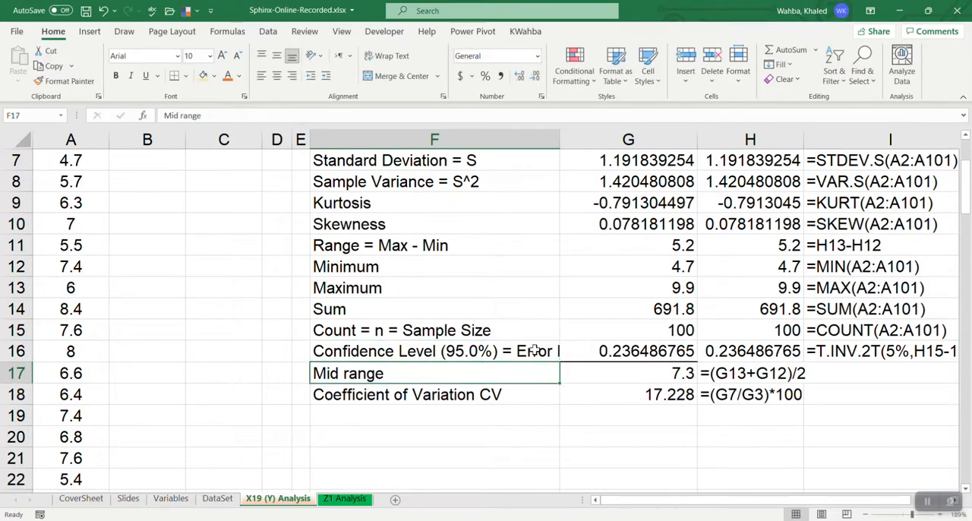
Widen column F further to fit the full confidence level label, and narrow the empty columns B and C
left_click_drag(559, 142, 647, 142)
left_click_drag(263, 140, 173, 140)
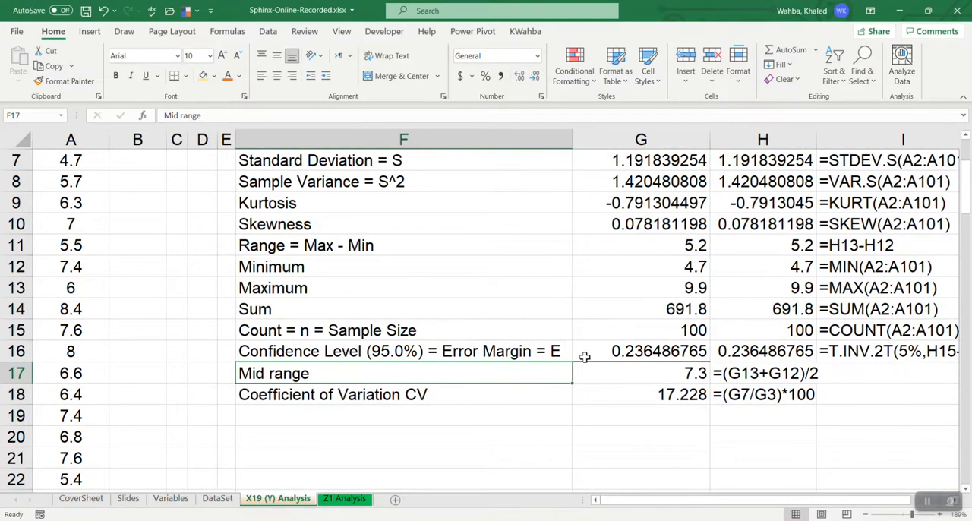
left_click(565, 349)
Enter the question "Where is the mean of the population (mu) the parameter?" in cell F19
left_click(446, 416)
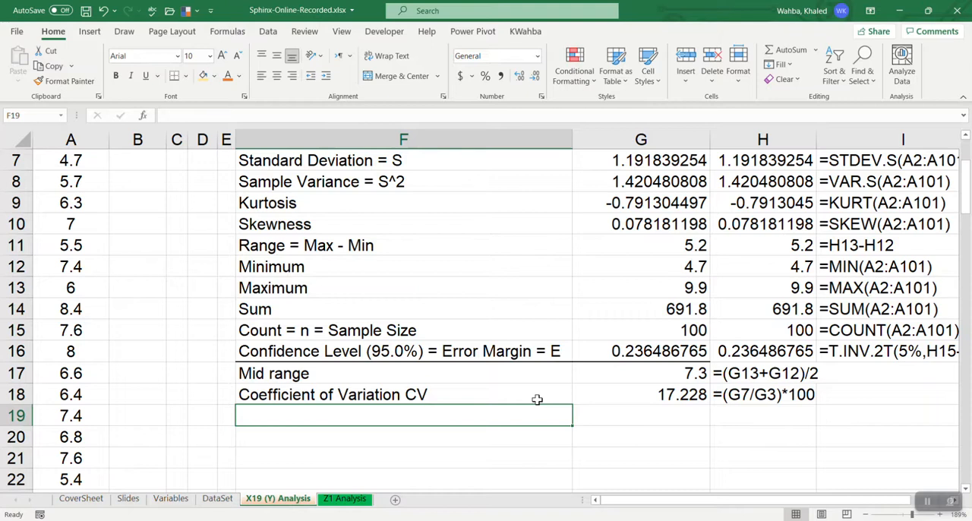
type("Where is the ")
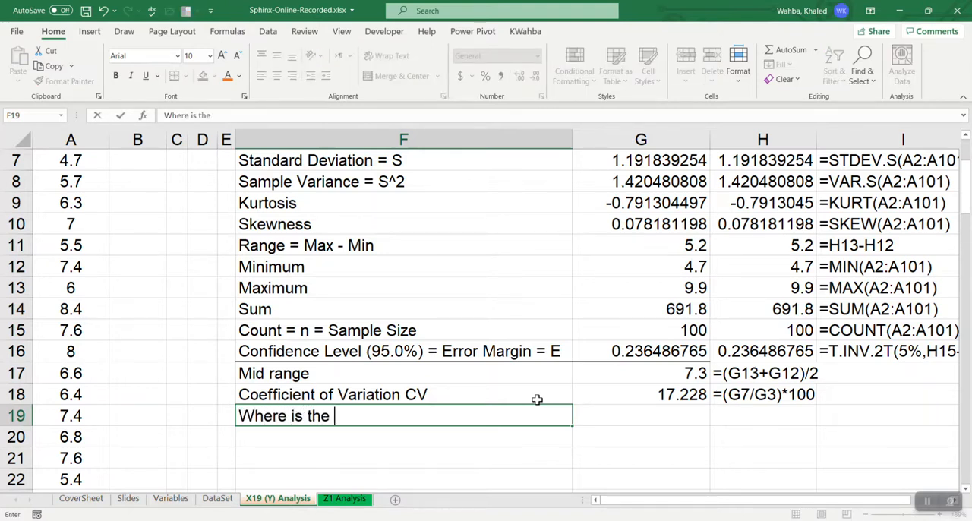
type("mean ")
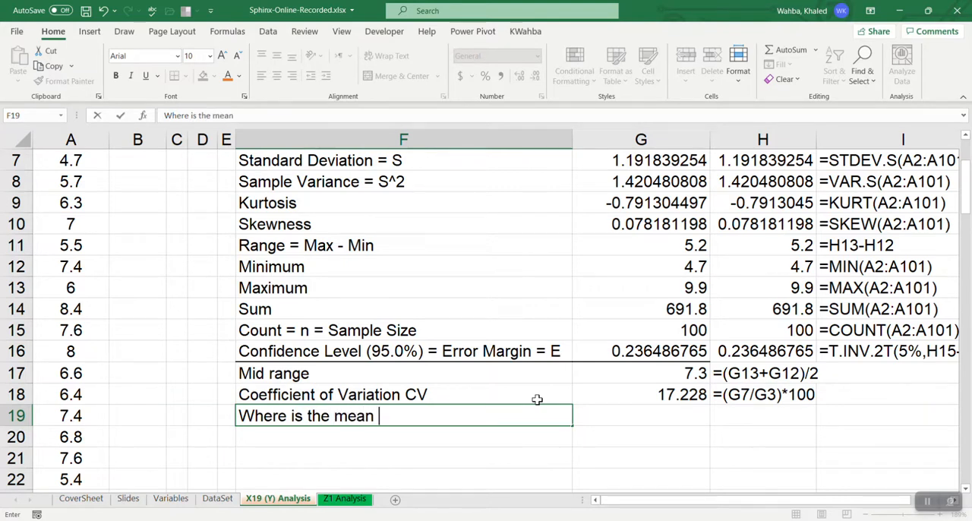
type("of the population (mu)")
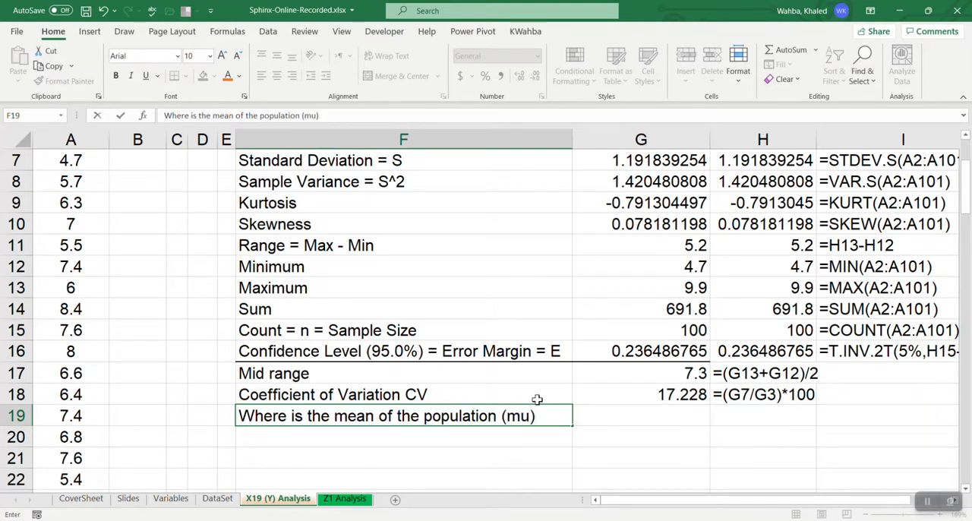
type(" the parameter")
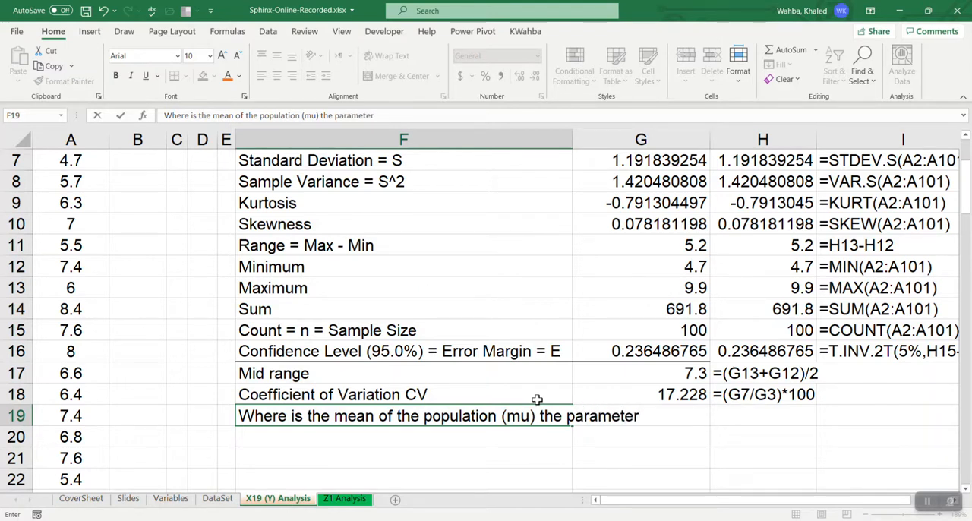
key("Return")
key("Up")
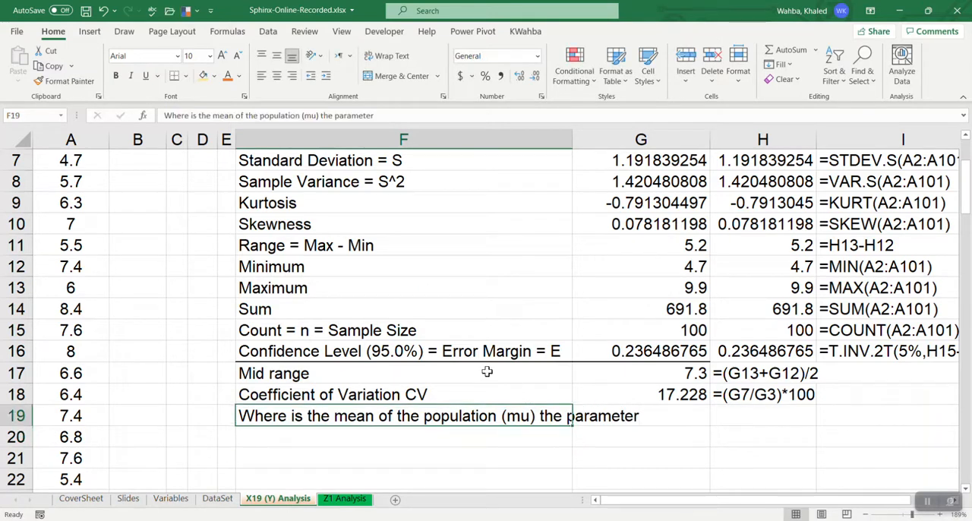
left_click(397, 118)
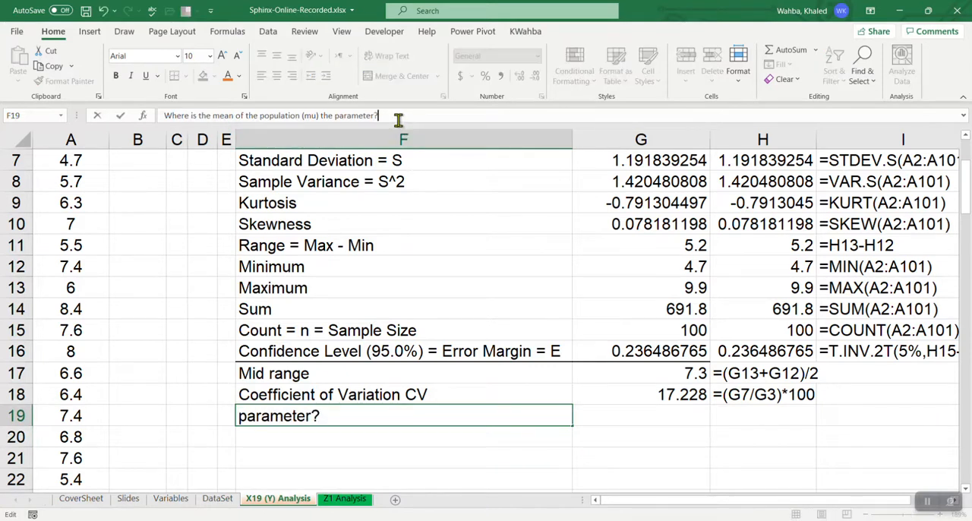
type("?")
key("Return")
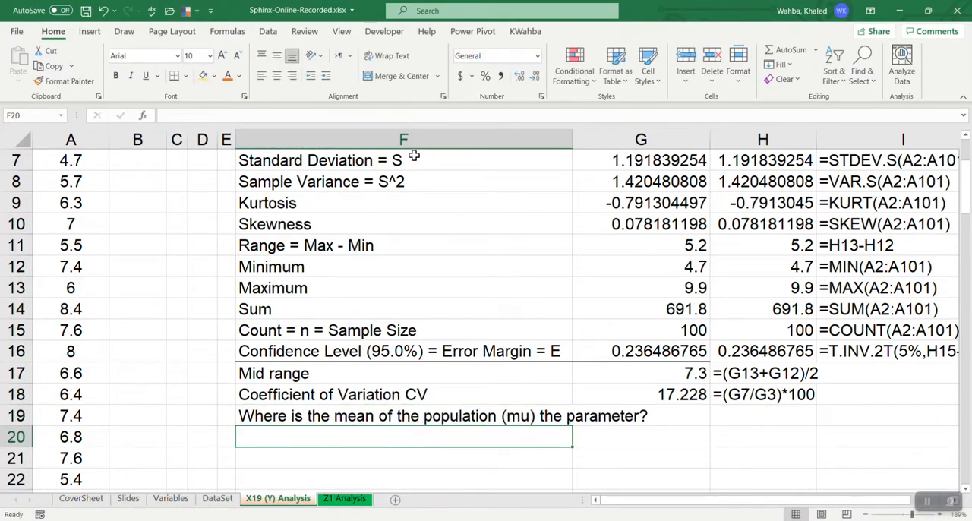
Enter the note "Based on the E value above we can construct a confidence interval for the mean" in cell F20
type("Based on th")
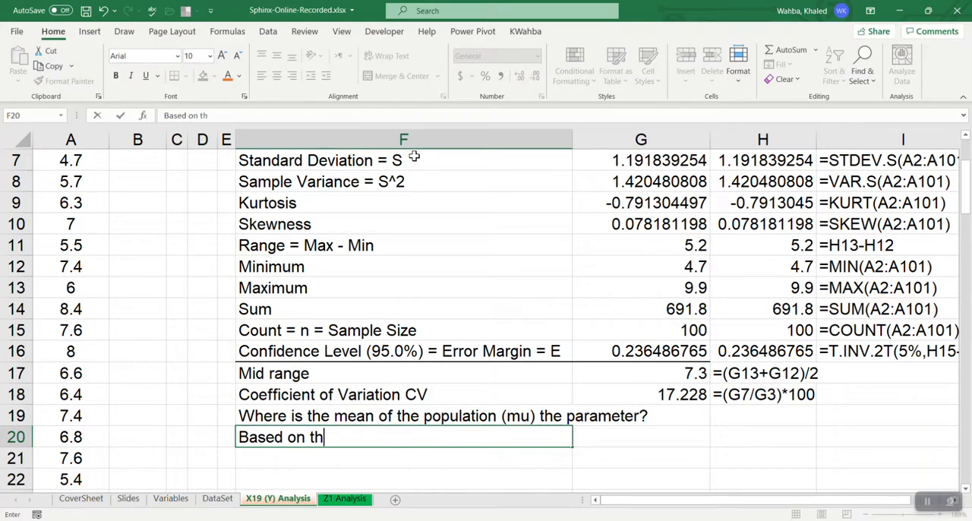
type("e E value")
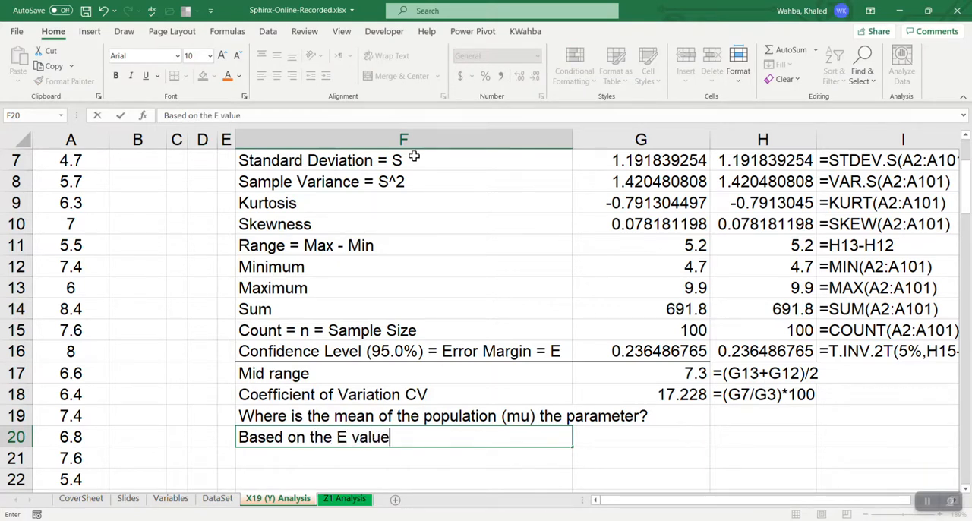
type(" above")
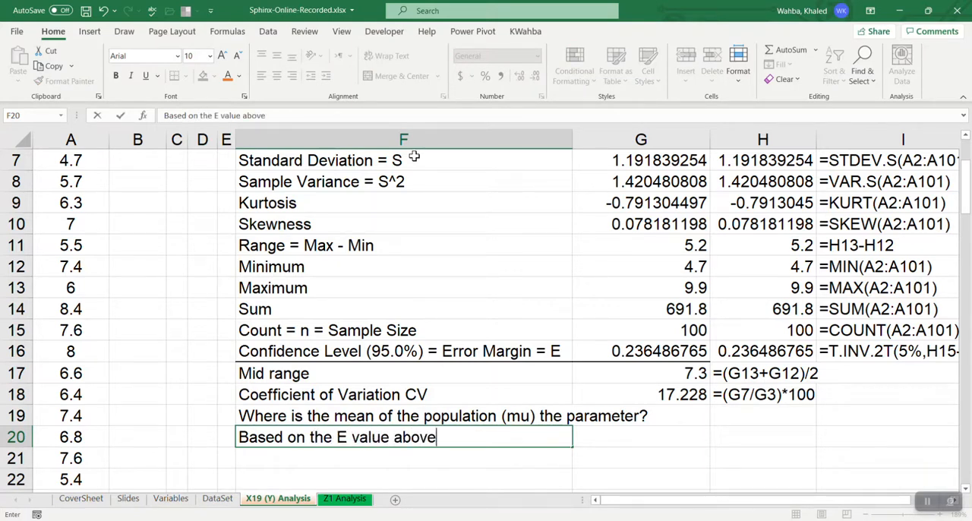
type(" we can construct ")
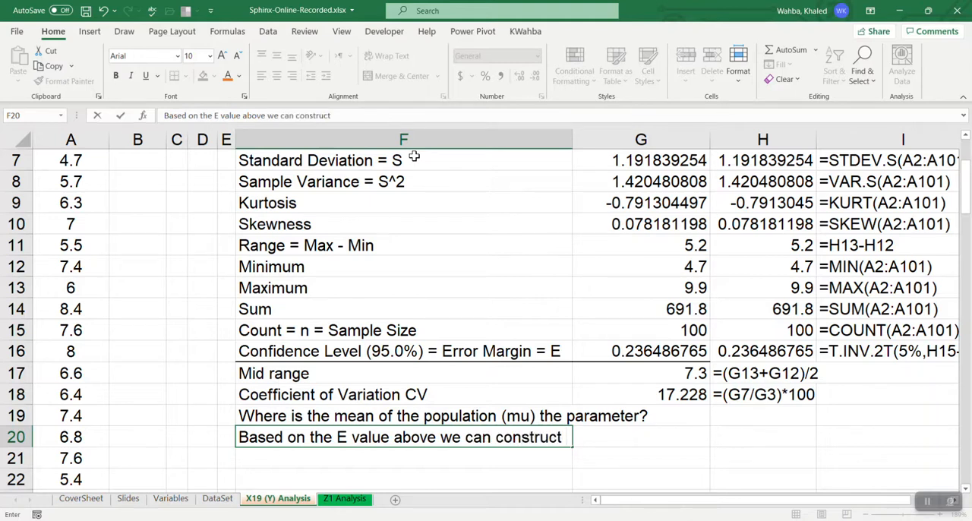
type("a confidence ")
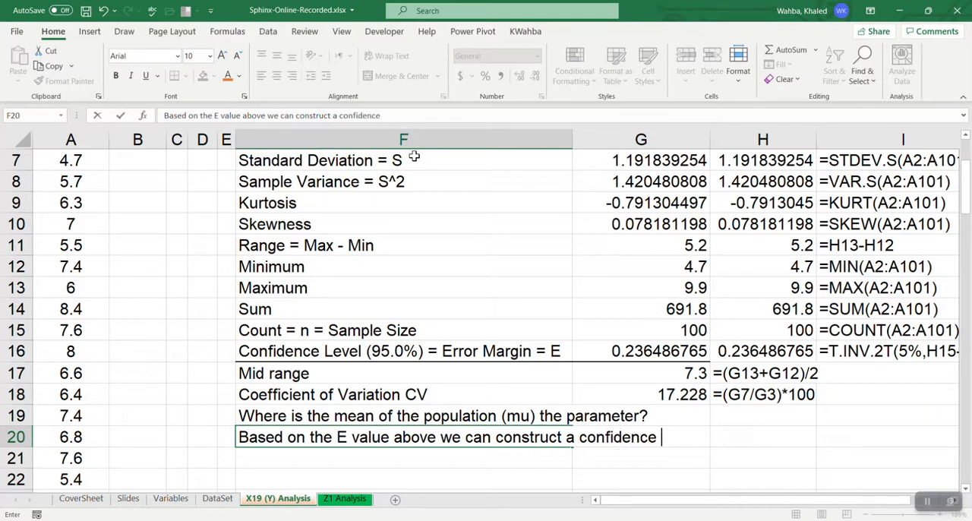
type("interval for the mean")
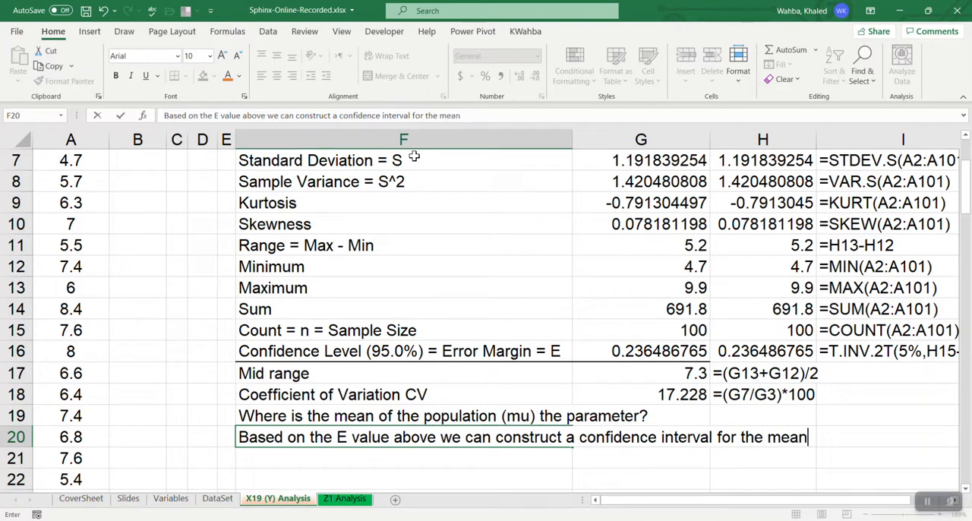
key("Return")
Add the label "Lower Limit of the Population Mean = Xbar - E" in cell F21
type("Low")
key("BackSpace")
type("er Li")
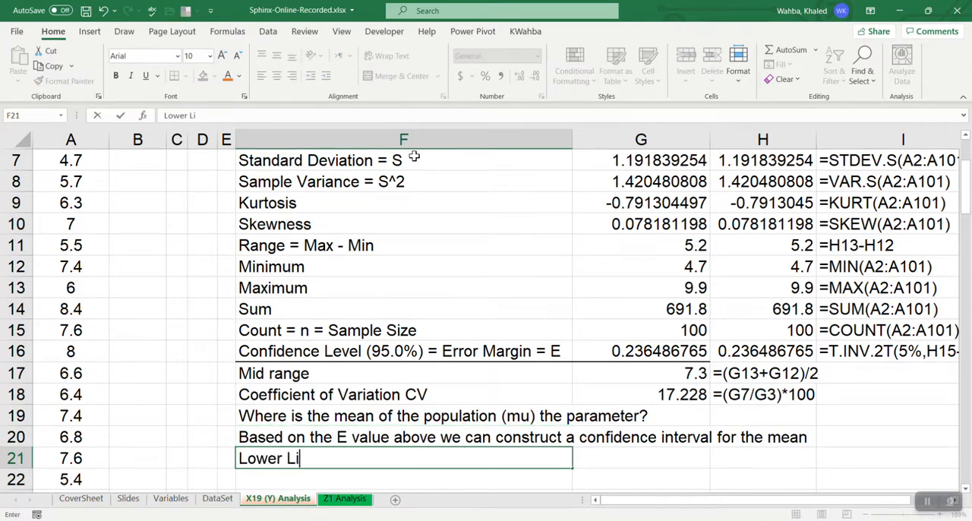
type("mit of the ")
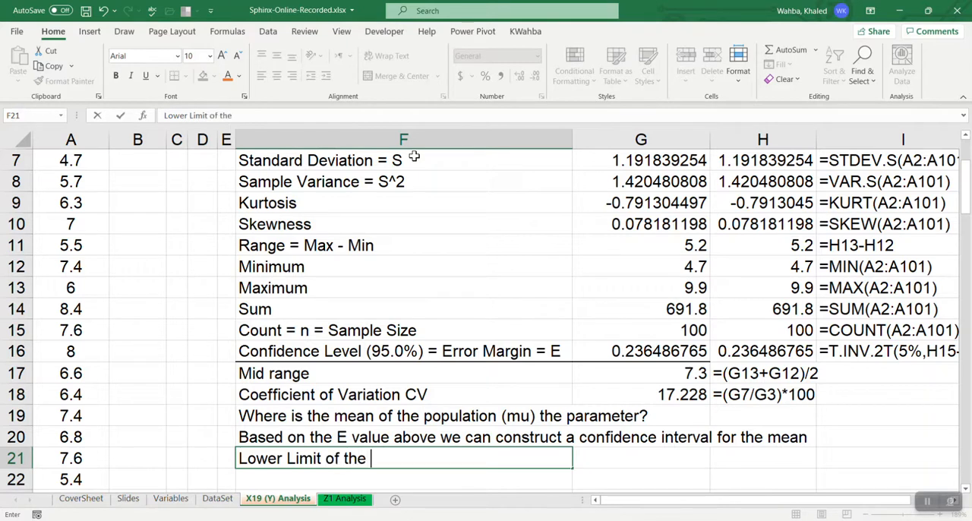
type("Mean")
key("BackSpace")
key("BackSpace")
key("BackSpace")
key("BackSpace")
key("BackSpace")
type("Popu")
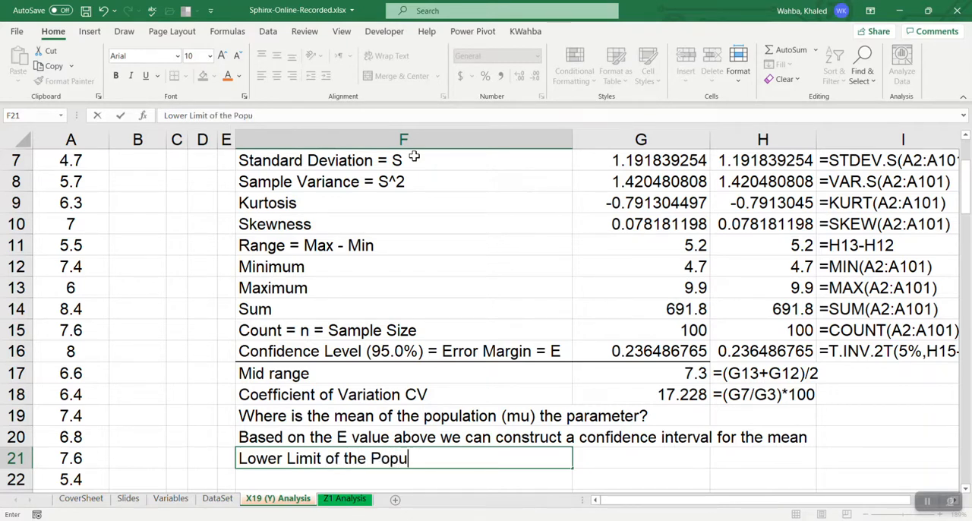
type("lation Mean =")
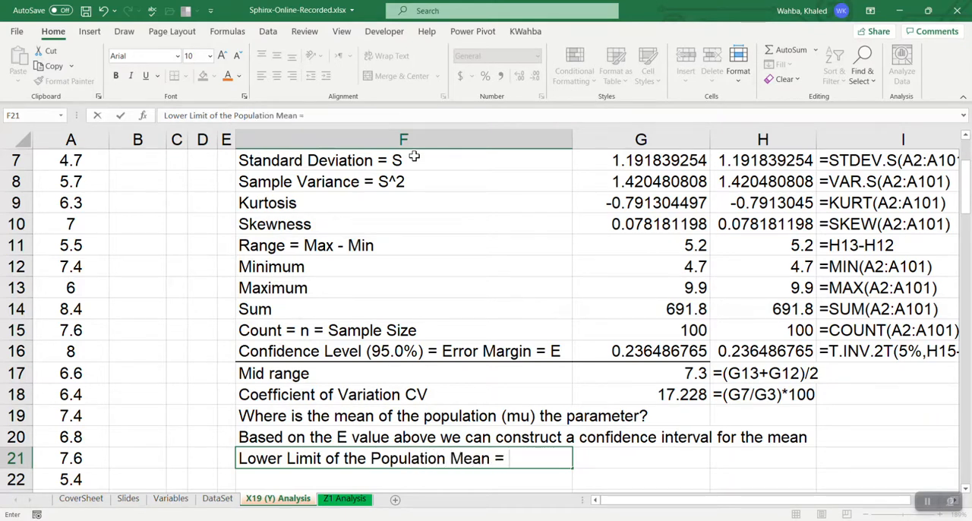
type(" Xbar - E")
key("Return")
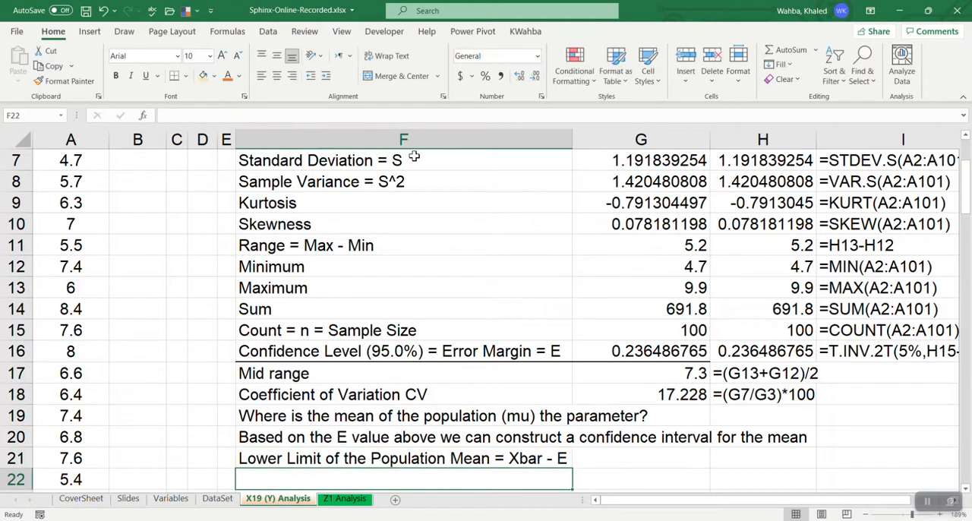
Add the label "Upper Limit of the Population Mean = Xbar + E" in cell F22
type("Upper Lim")
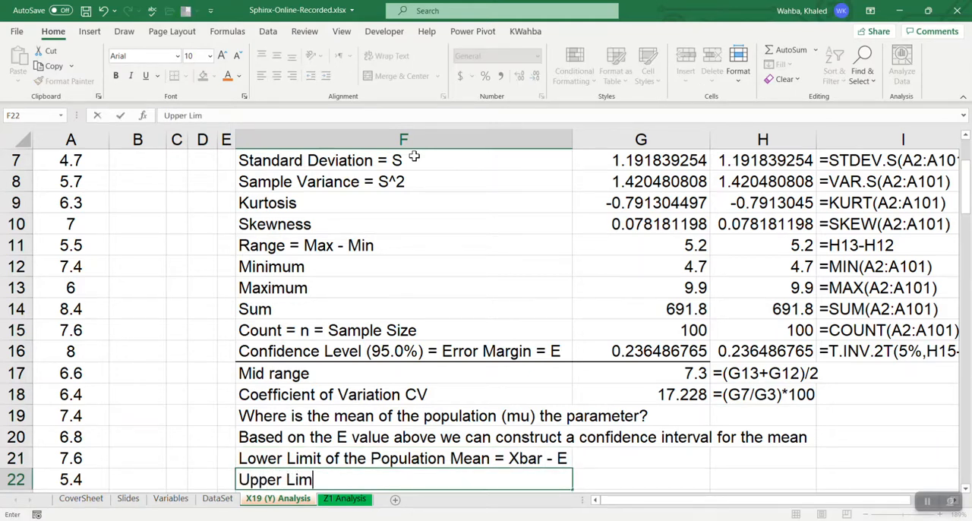
type("it of the ")
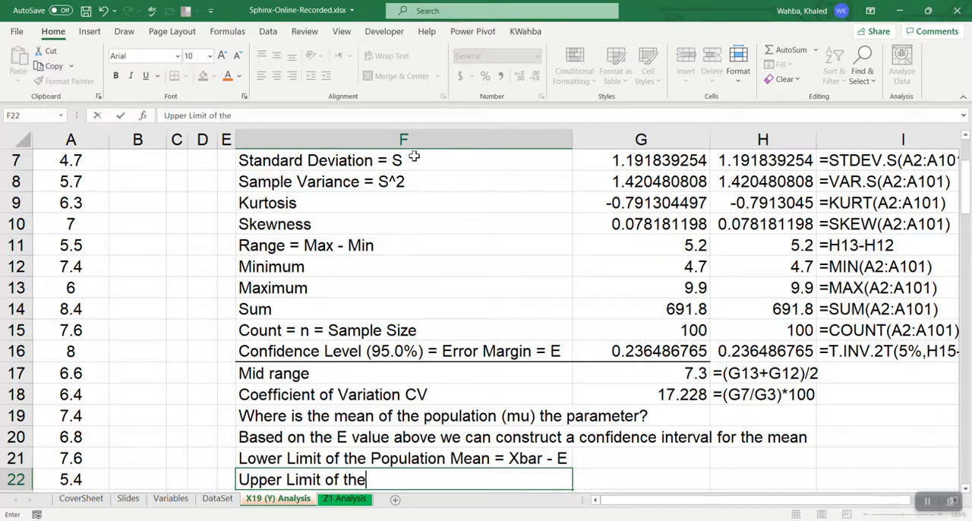
type("Populat")
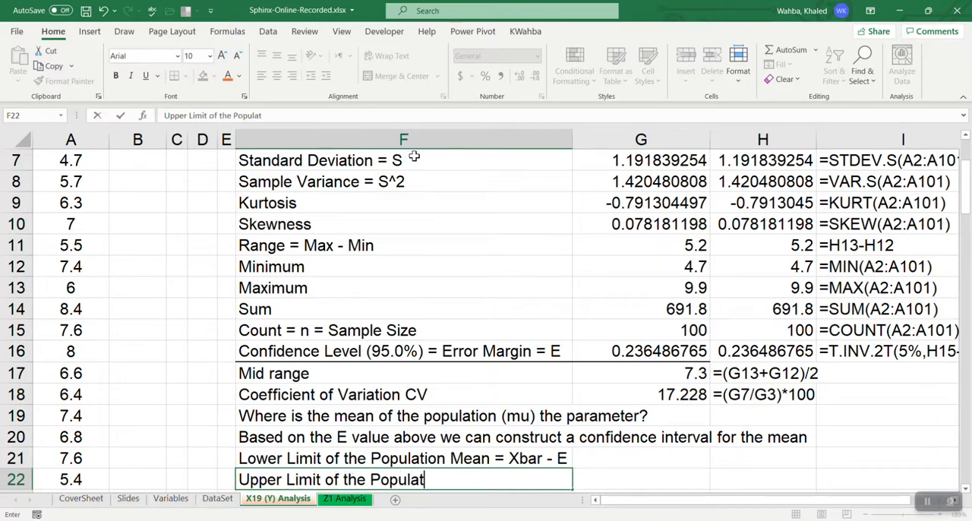
type("ion Mean ")
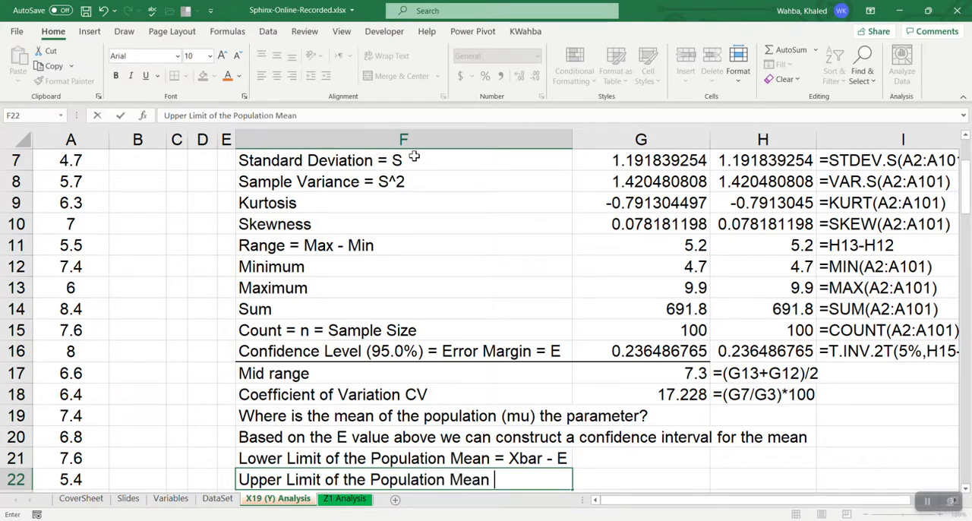
type("= Xbar + E")
key("Return")
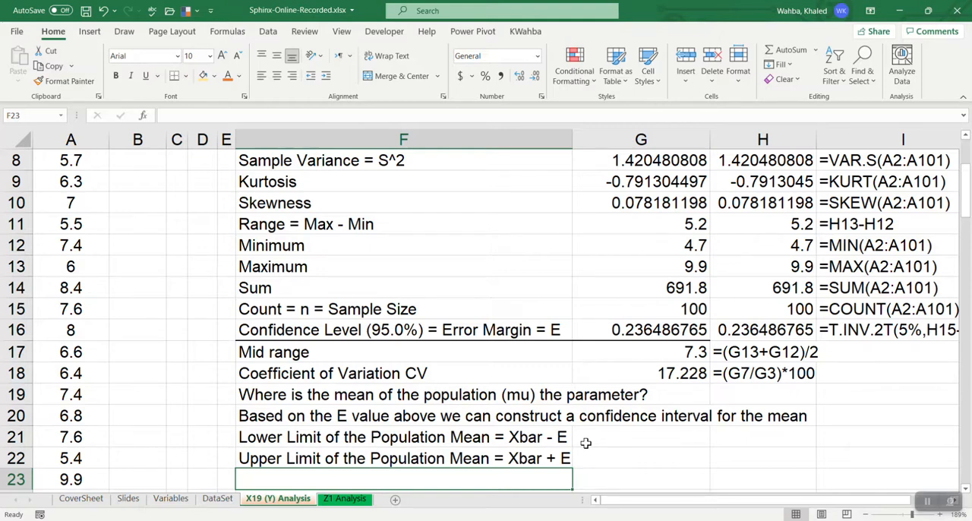
Calculate the lower limit of the population mean in cell G21 with the formula =G3-G16
left_click(618, 435)
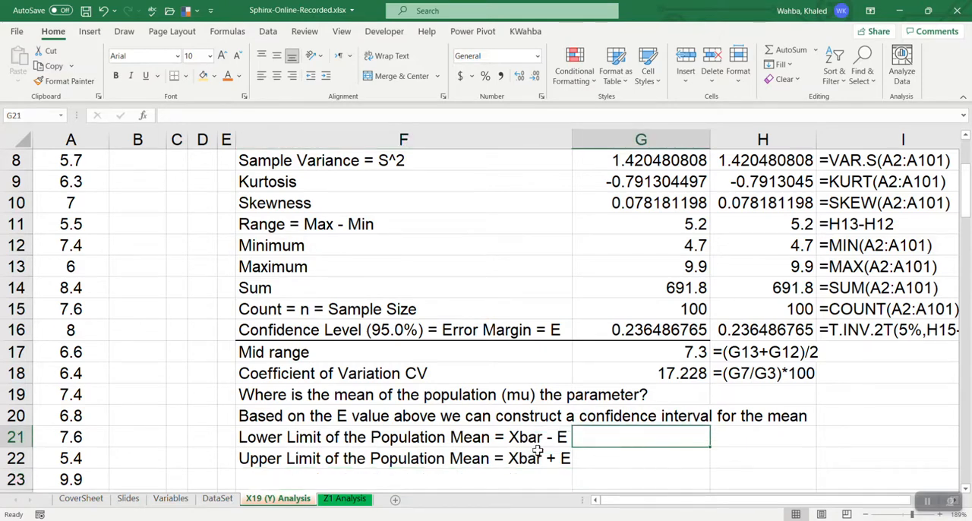
type("=")
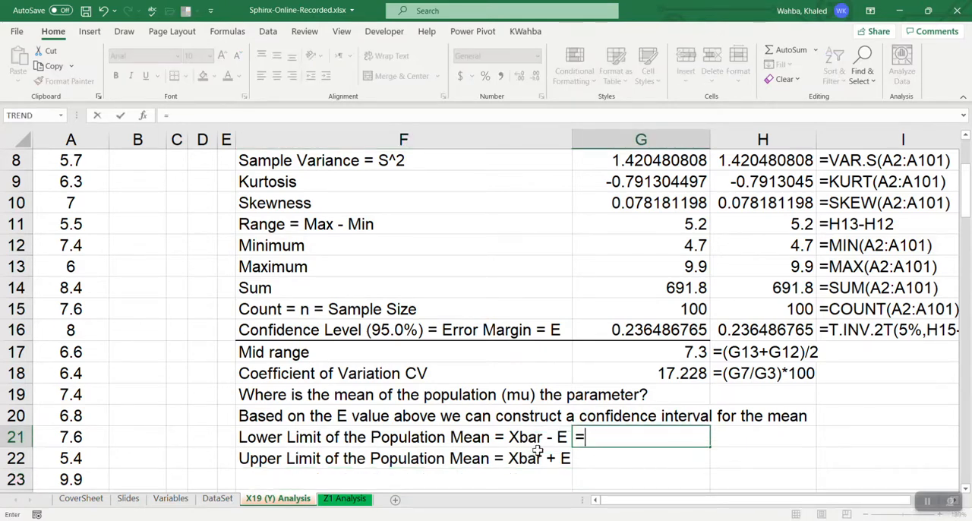
scroll(609, 279, "up", 3)
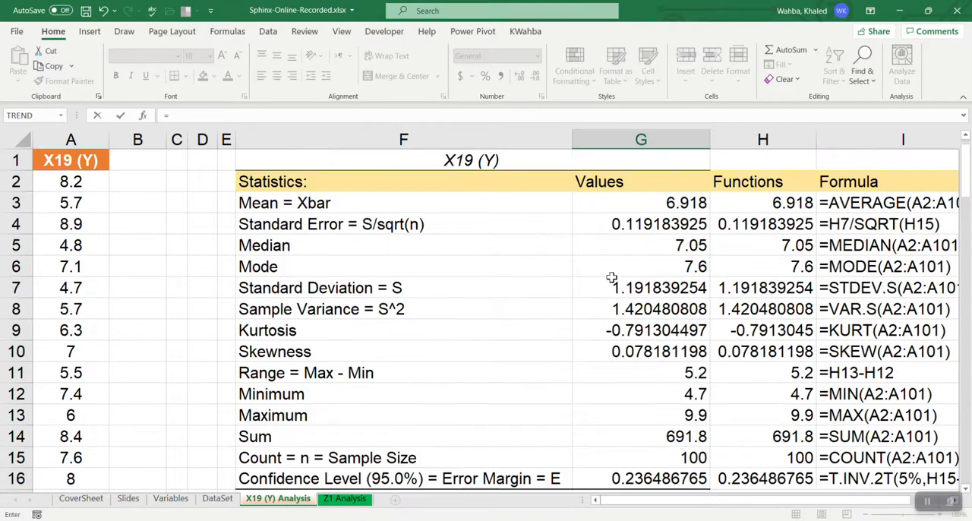
left_click(632, 200)
type("-")
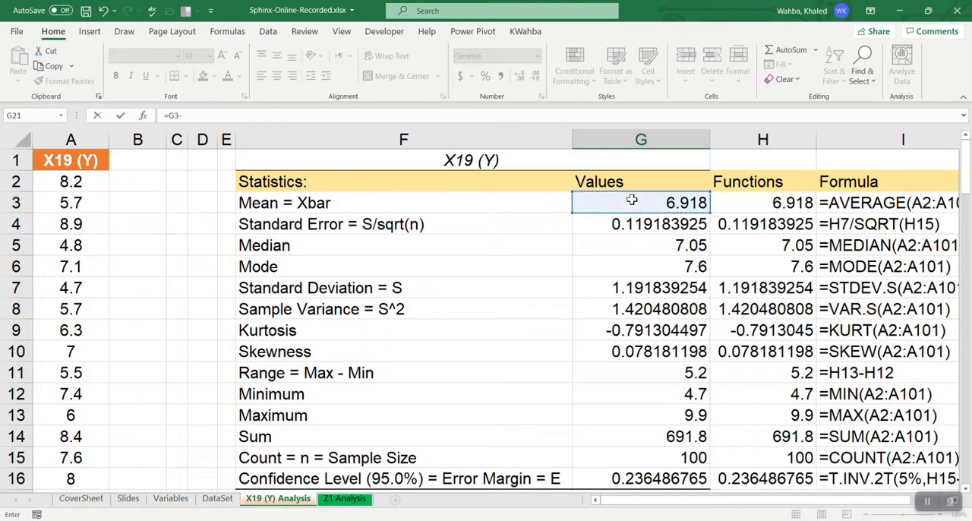
left_click(668, 476)
key("Return")
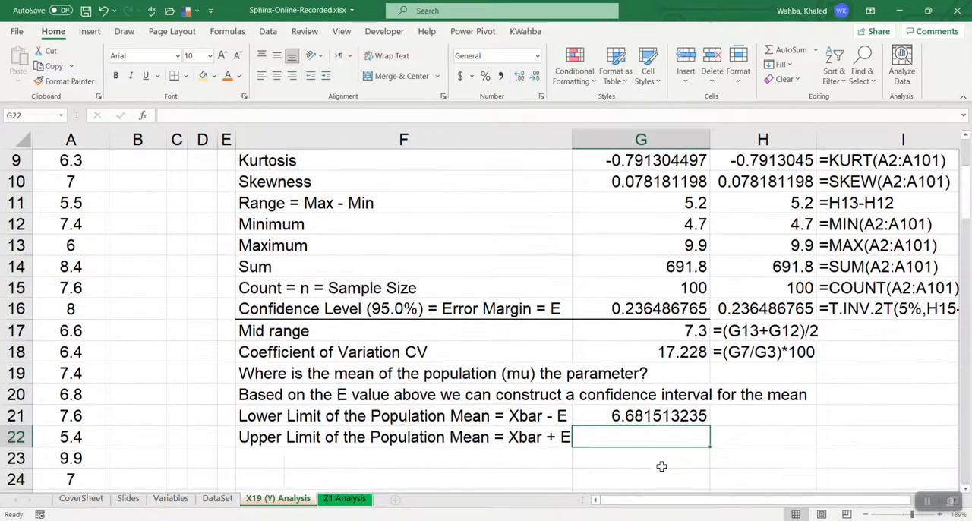
Calculate the upper limit of the population mean in cell G22 with the formula =G3+G16
type("=")
scroll(653, 426, "up", 4)
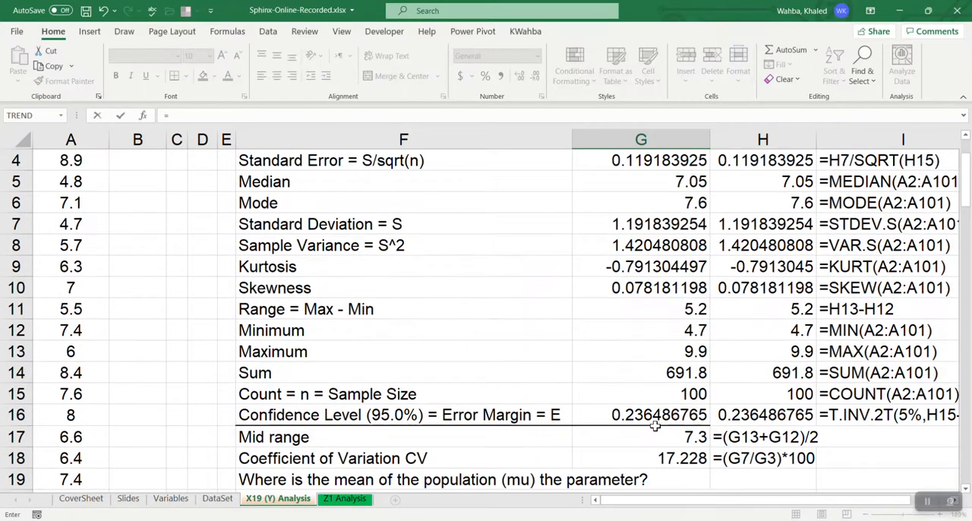
left_click(635, 205)
type("+")
scroll(635, 227, "down", 2)
left_click(655, 389)
key("Return")
scroll(655, 385, "down", 1)
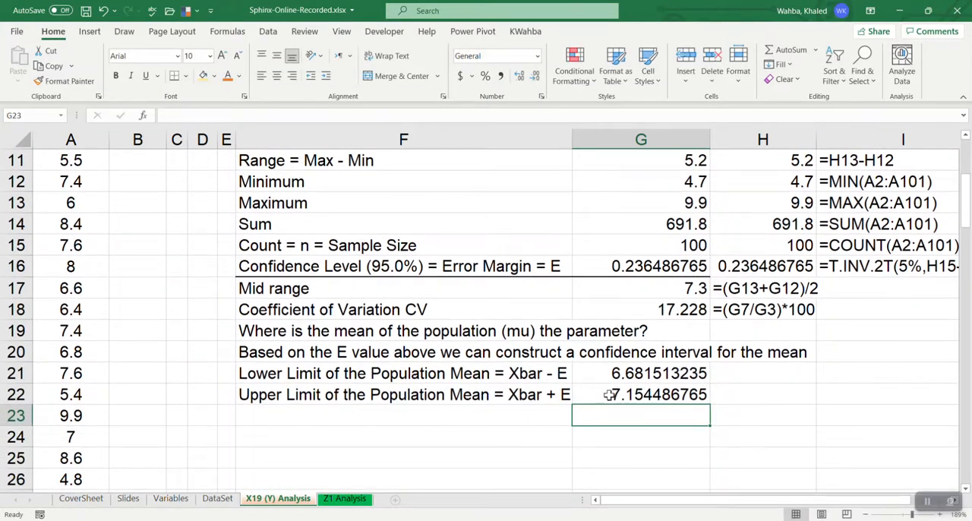
Enter "We are 95% confident that the true mean of the population (parameter, mu) may fall between 6.68 and 7.15" in cell F23
left_click(461, 413)
type("W")
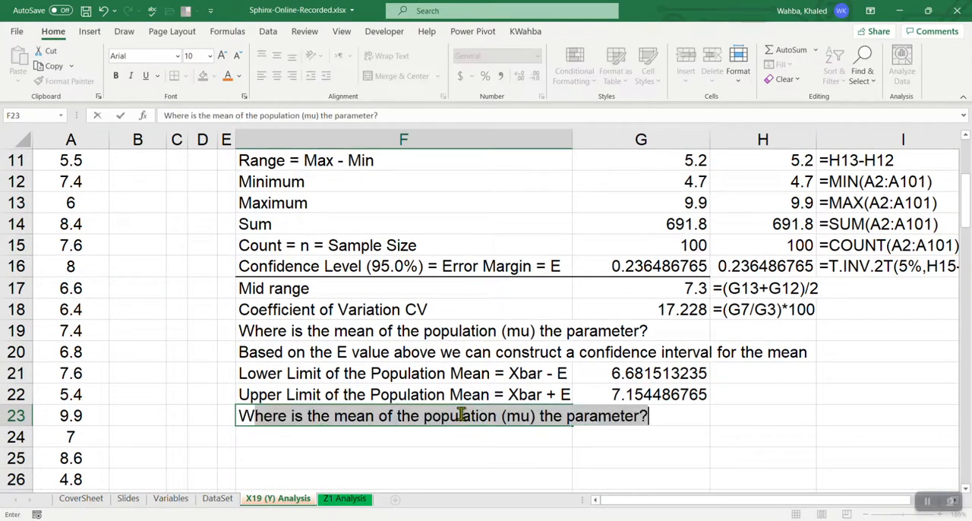
type("e are 95")
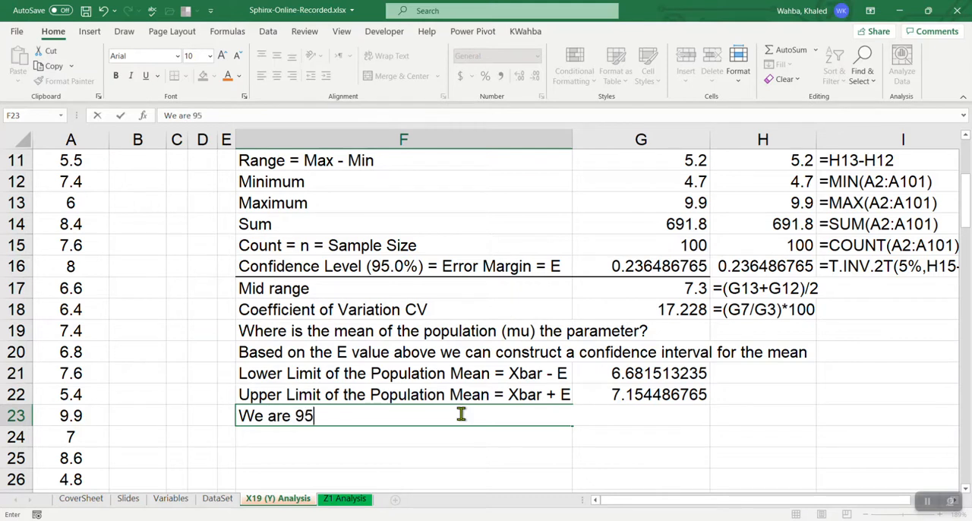
type("% confident")
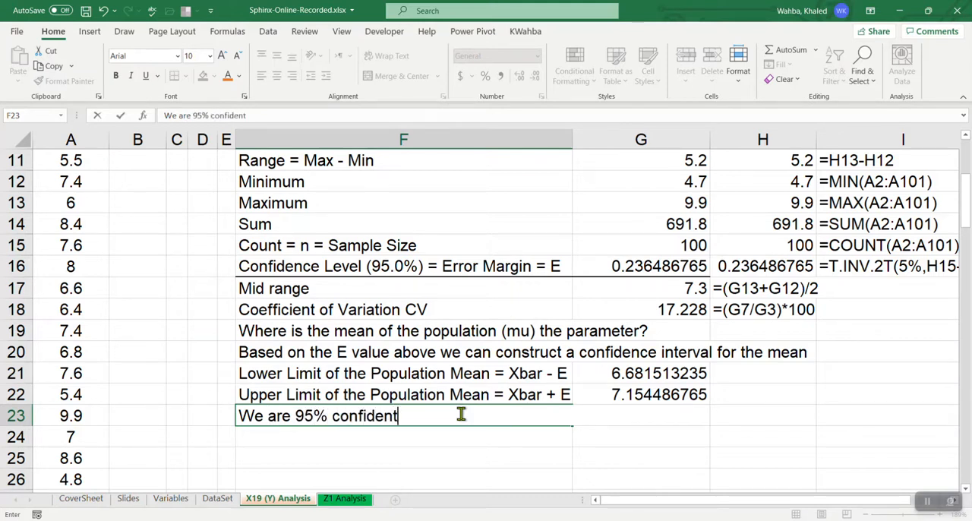
type(" that the true mean of the populati")
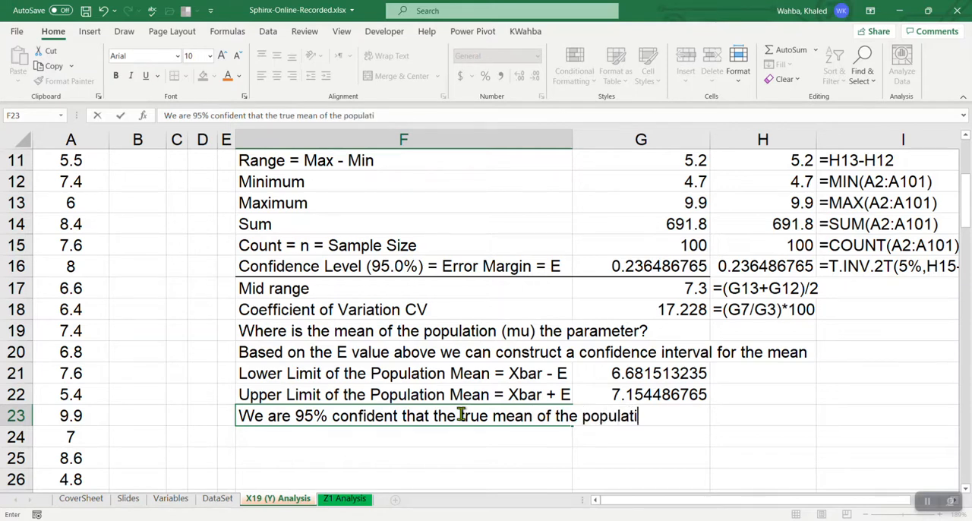
type("on (parame")
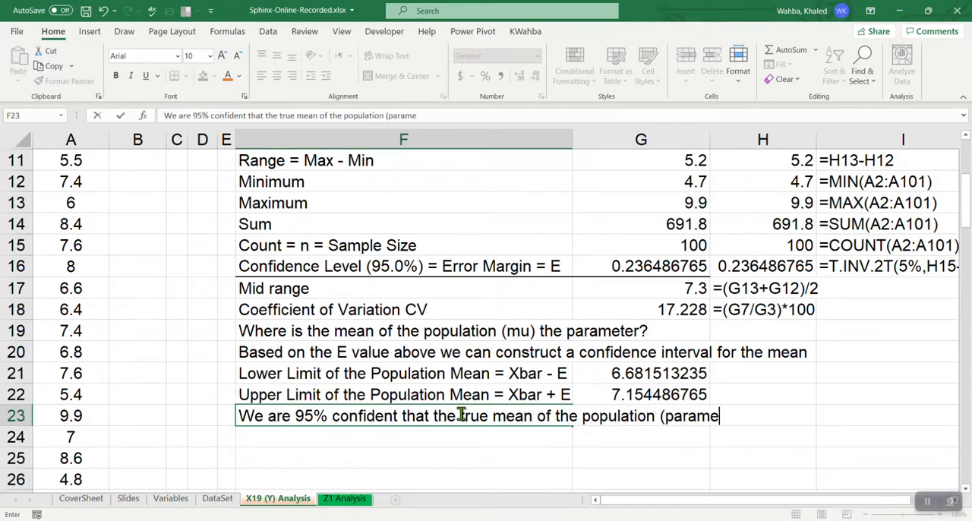
type("ter, mu) may fall betwee")
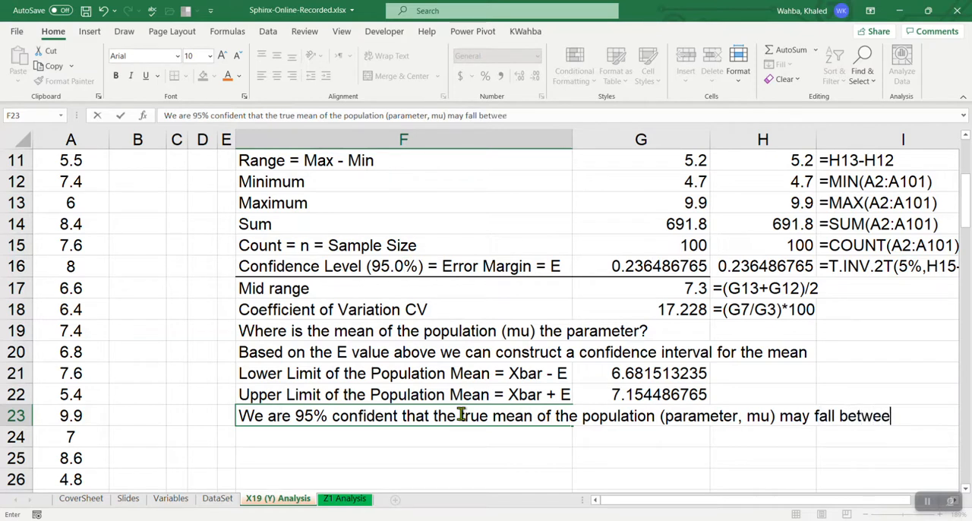
type("n 6.68 and ")
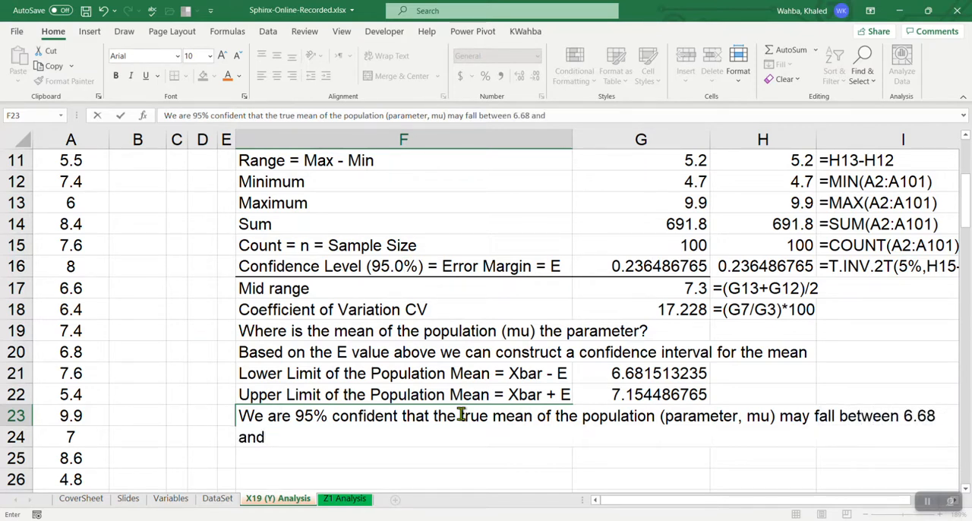
type("7.15")
key("Return")
left_click(460, 414)
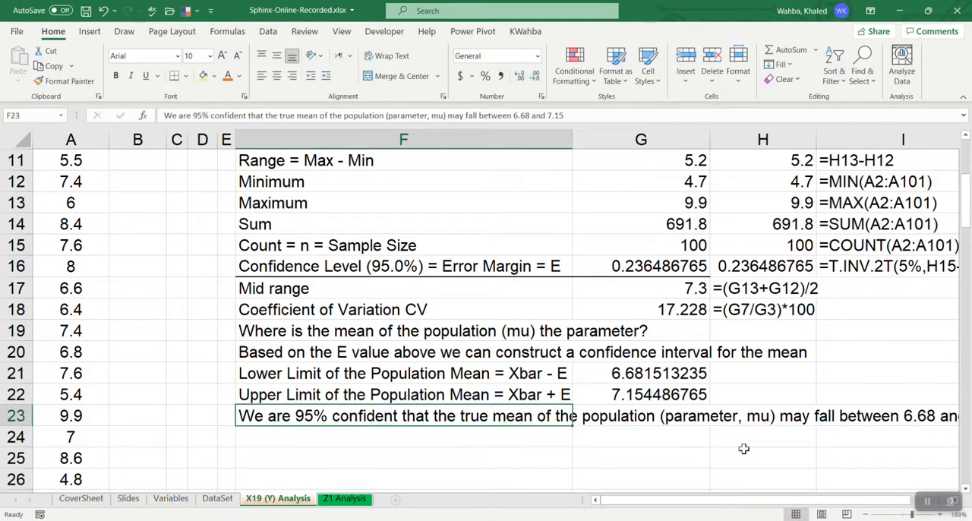
scroll(878, 501, "right", 1)
scroll(873, 501, "right", 3)
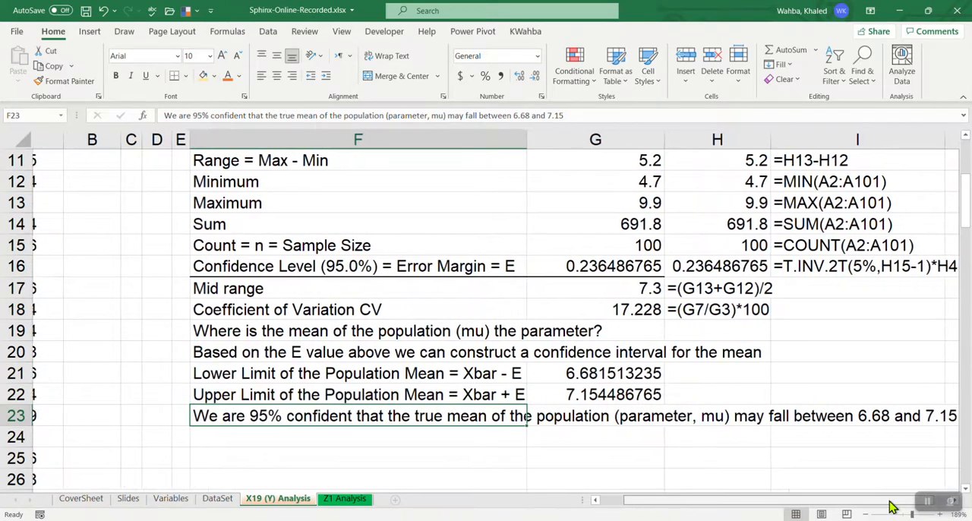
Enter the note "The above statement is the most important conclusion where decision makers can take action" in cell F24
left_click(430, 437)
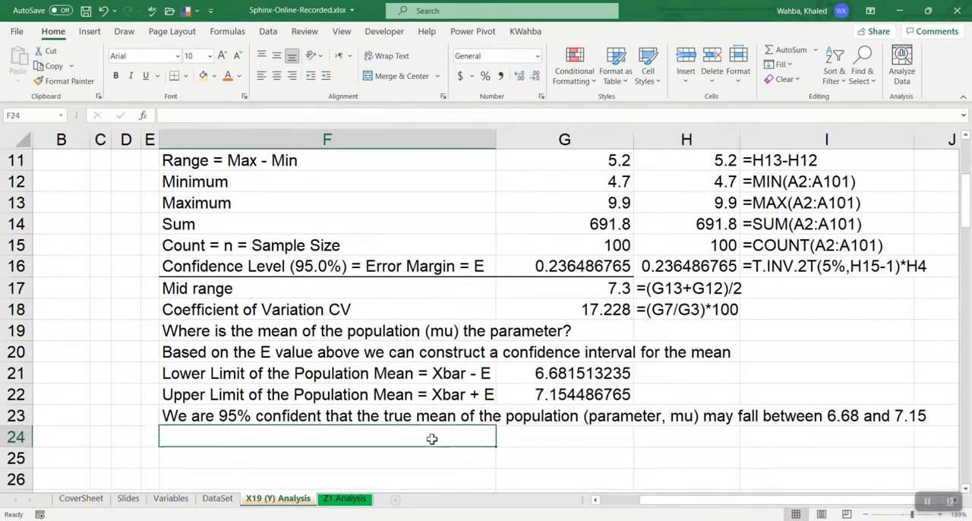
type("The a")
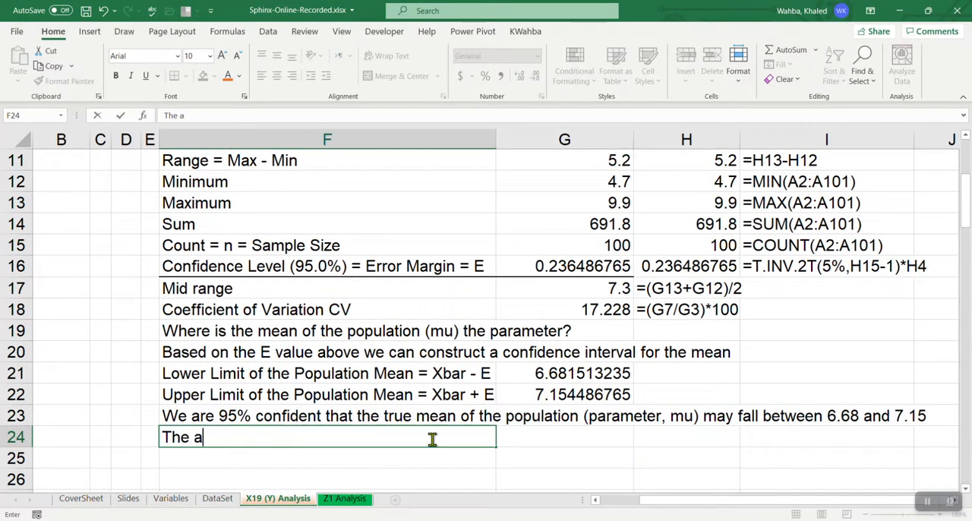
type("bove state")
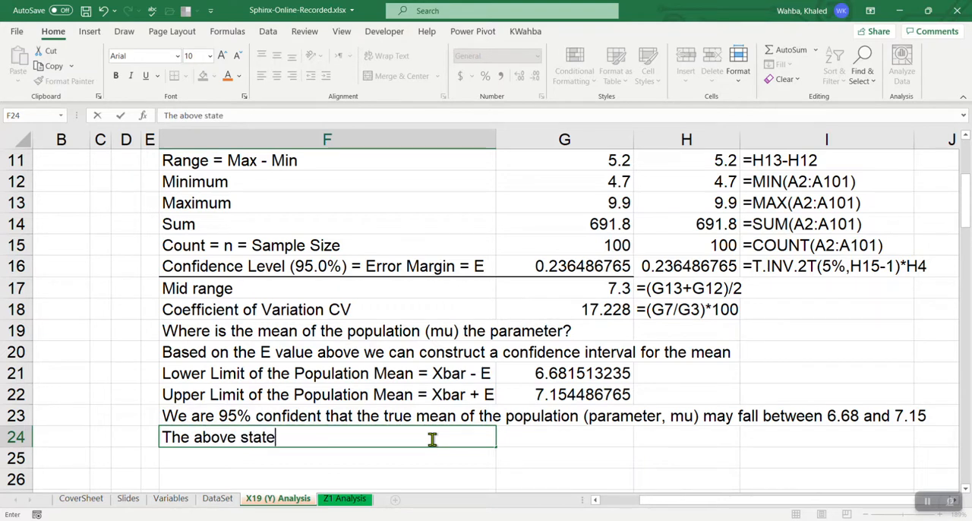
type("ment is the m")
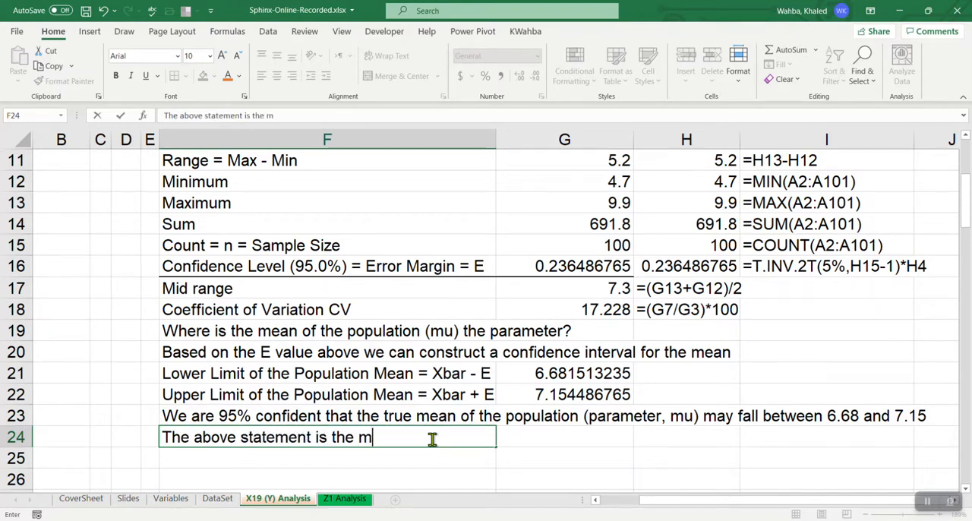
type("ost important")
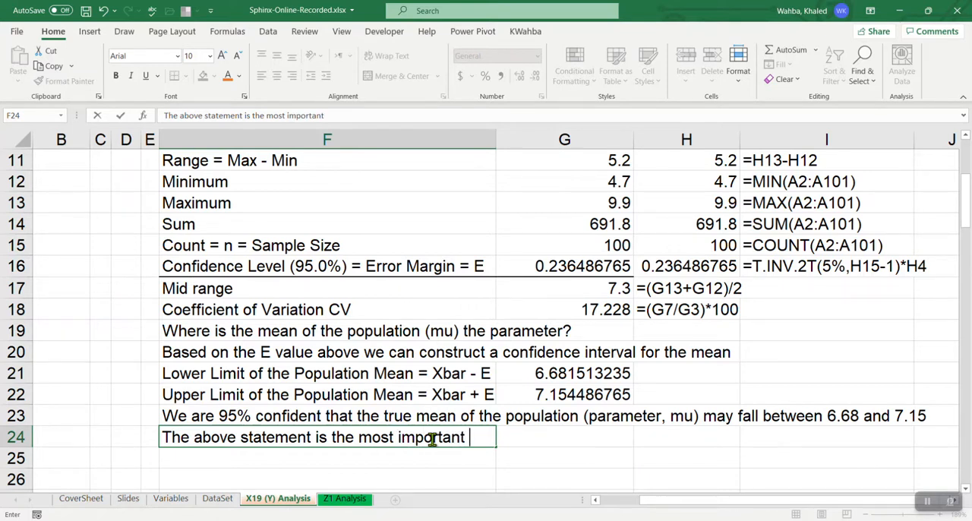
type("conclus")
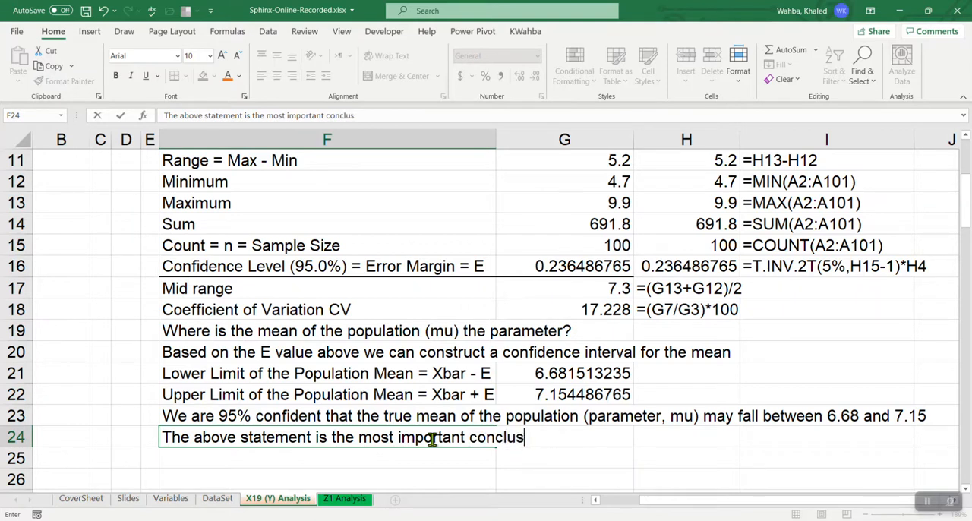
type("ion where ")
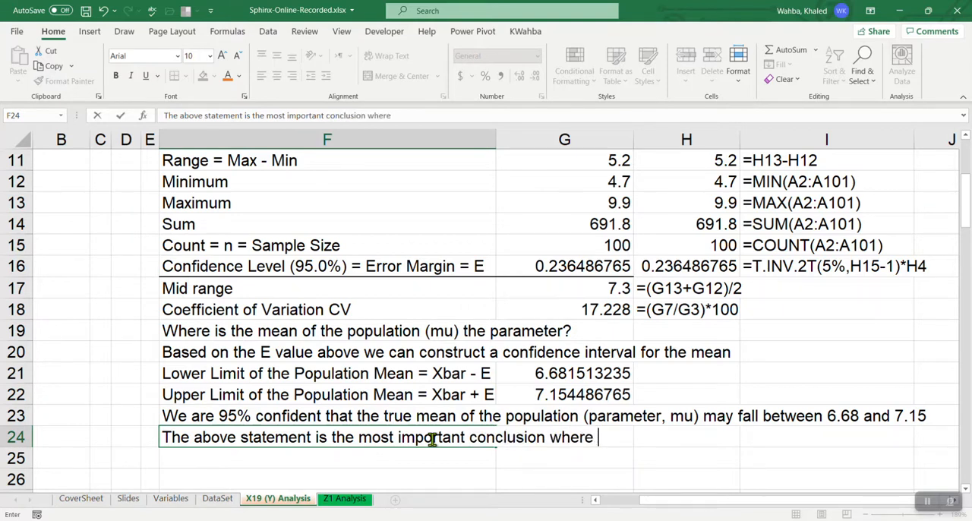
type("decision makers can ")
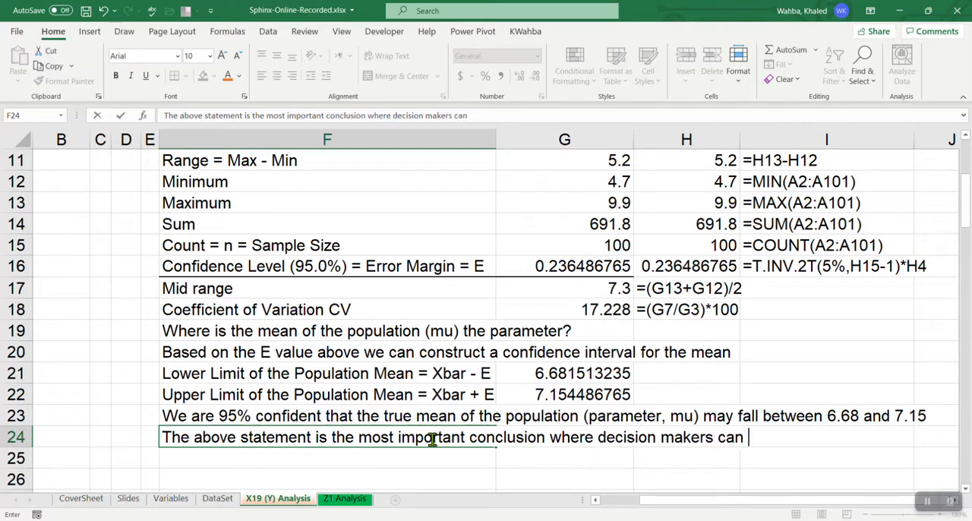
type("take action")
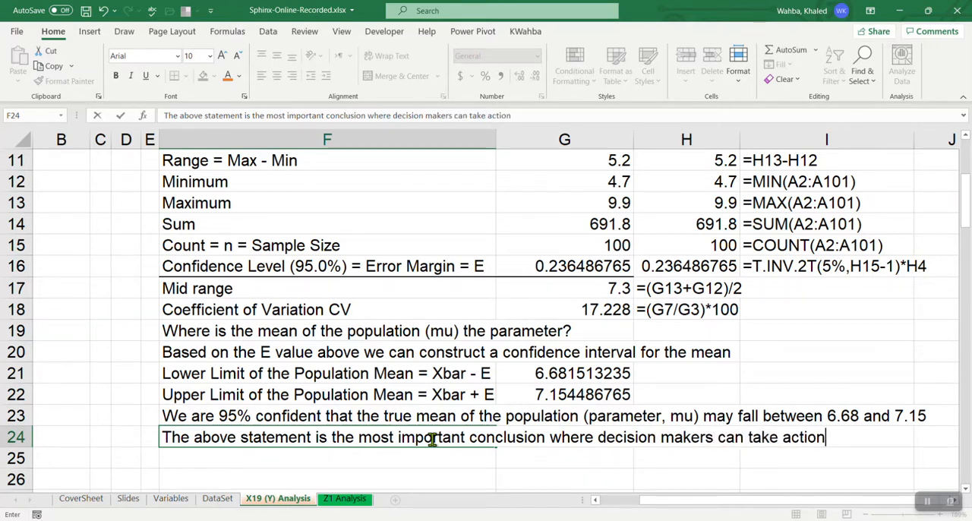
key("Return")
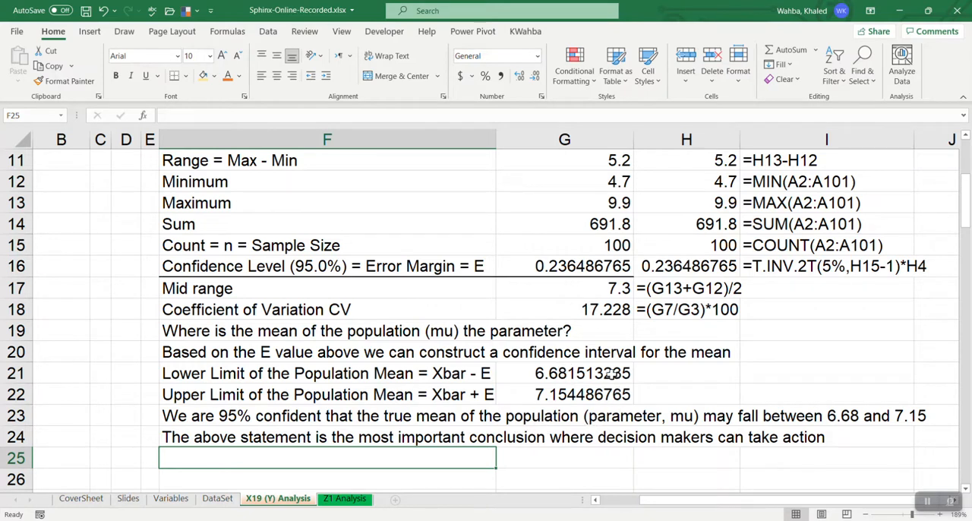
Copy the FORMULATEXT formula from H18 into H21 and H22 to show the formulas of both limits
left_click(613, 373)
left_click(686, 306)
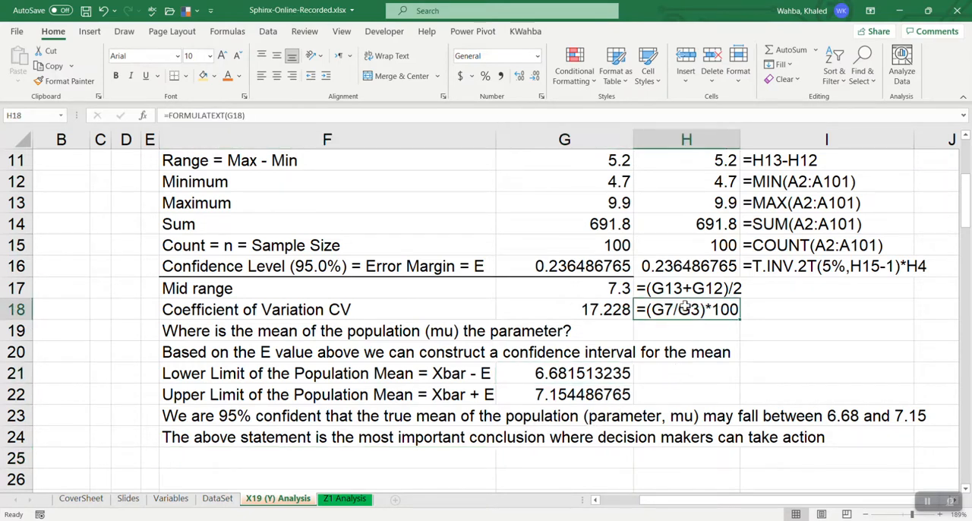
key("ctrl+c")
key("Down")
key("Down")
key("Down")
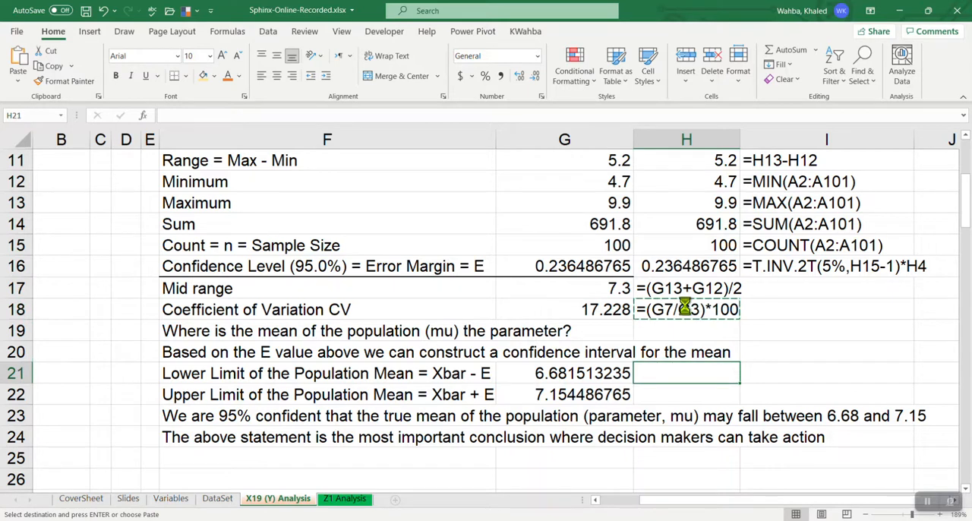
key("ctrl+v")
key("Down")
key("ctrl+v")
Apply the orange font color to the formula texts of the two limits in H21:H22
key("Up")
key("shift+Down")
left_click(227, 75)
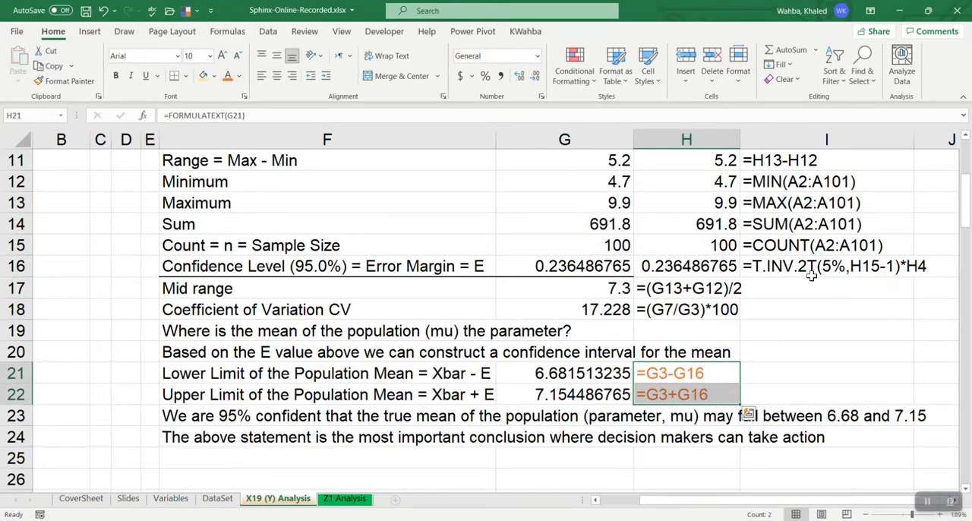
Apply the orange font color to the formula texts of the descriptive statistics in I3:I16
left_click_drag(807, 266, 792, 204)
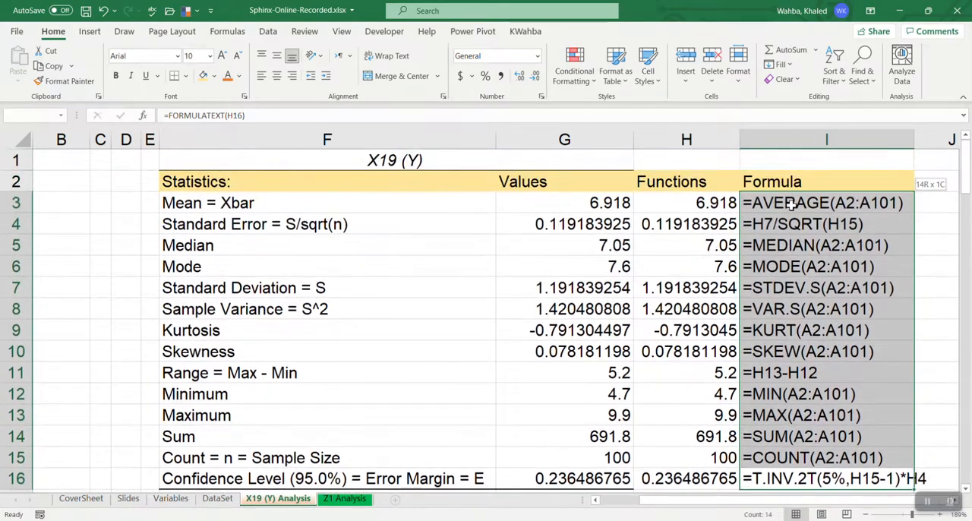
left_click(228, 75)
left_click(798, 268)
Apply the orange font color to the Mid range and Coefficient of Variation formula texts in H17:H18, and save the workbook
scroll(813, 270, "down", 4)
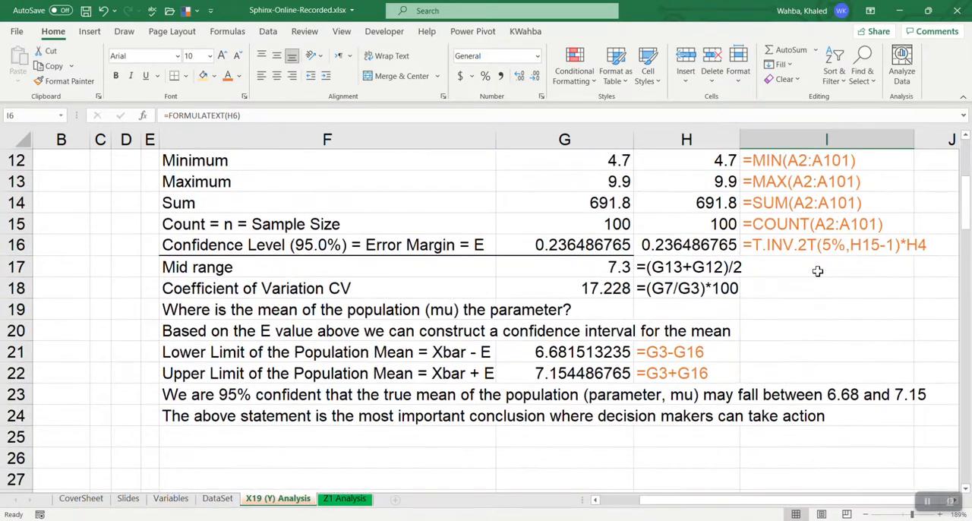
left_click_drag(710, 266, 714, 290)
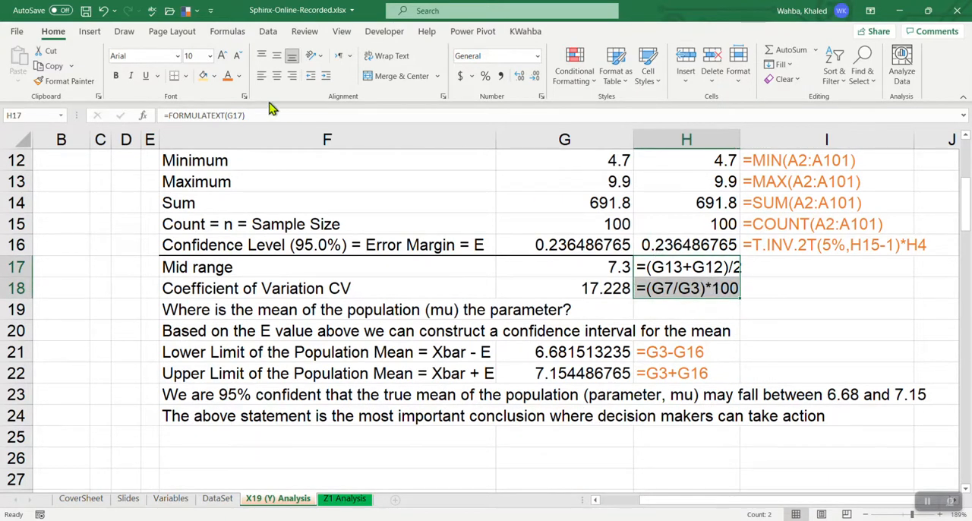
left_click(227, 75)
left_click(797, 351)
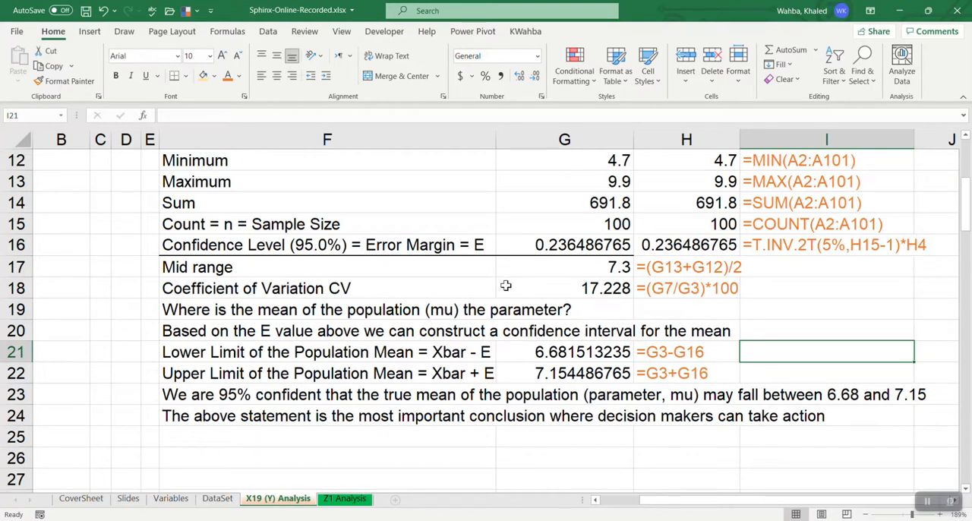
left_click(86, 11)
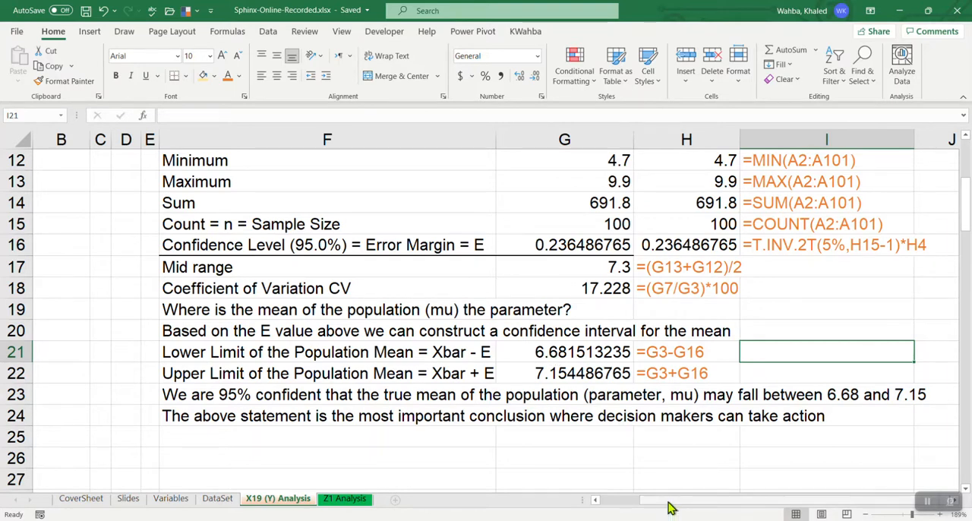
Insert a histogram chart of the X19 (Y) data in column A
left_click_drag(668, 503, 607, 507)
scroll(291, 267, "up", 4)
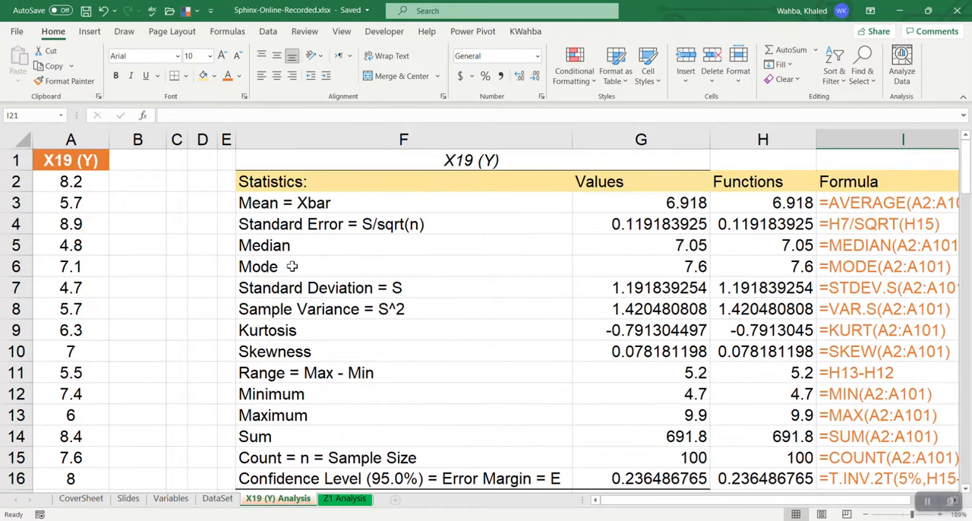
left_click(71, 140)
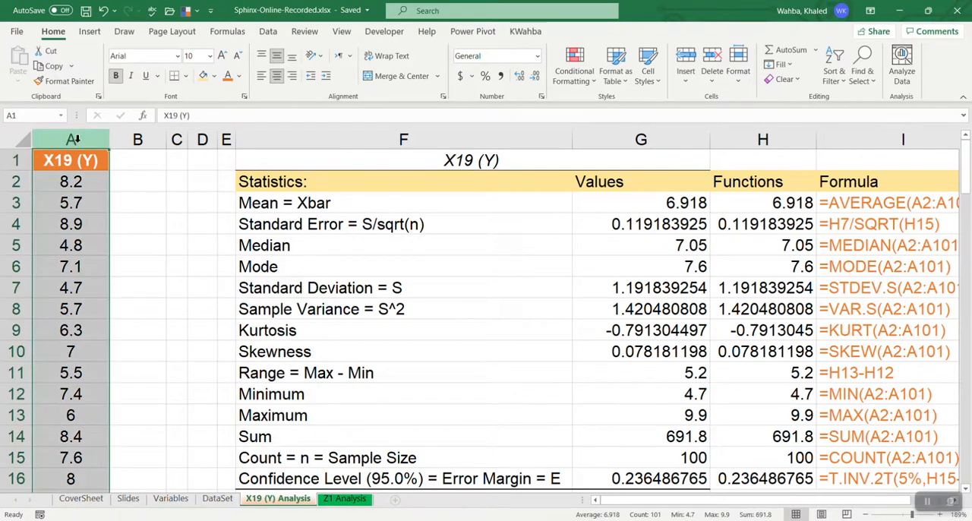
left_click(95, 31)
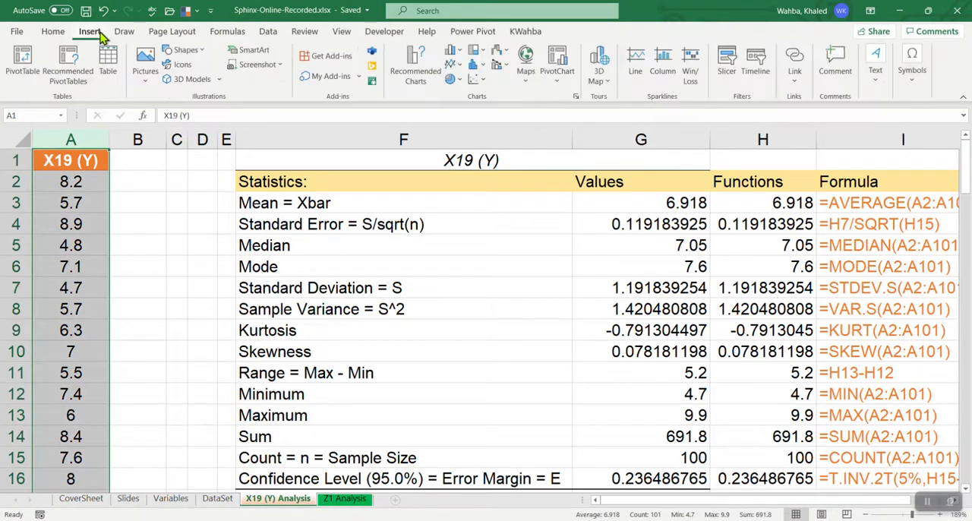
left_click(477, 70)
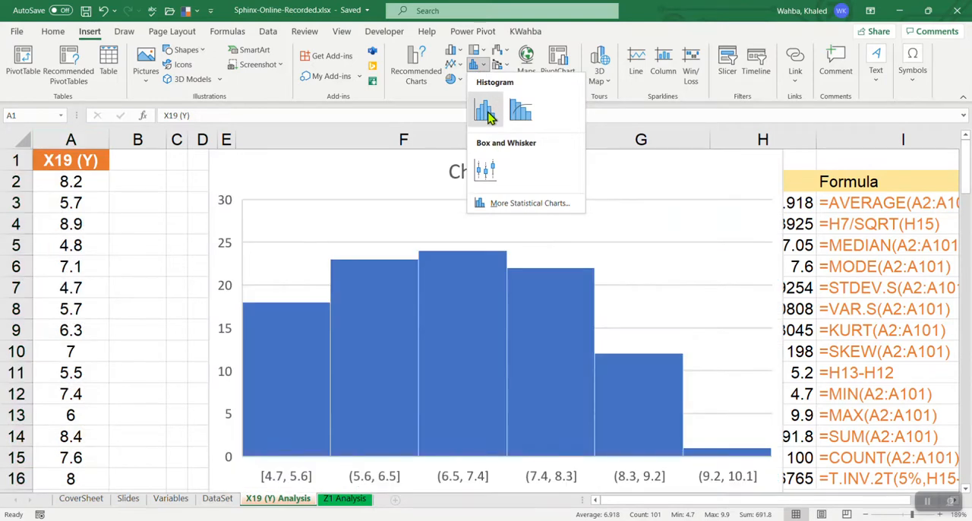
left_click(487, 113)
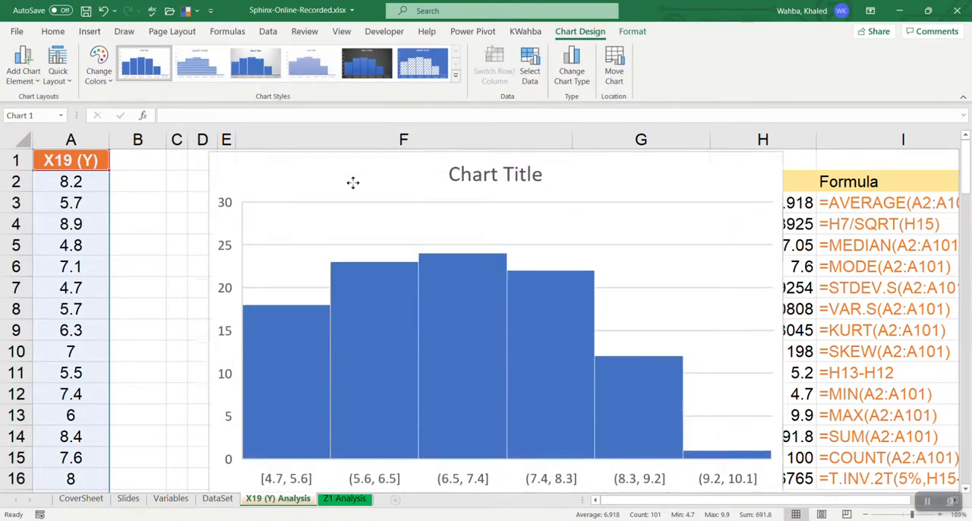
Examine the histogram's bars, bin ranges and overall shape
scroll(558, 251, "down", 2)
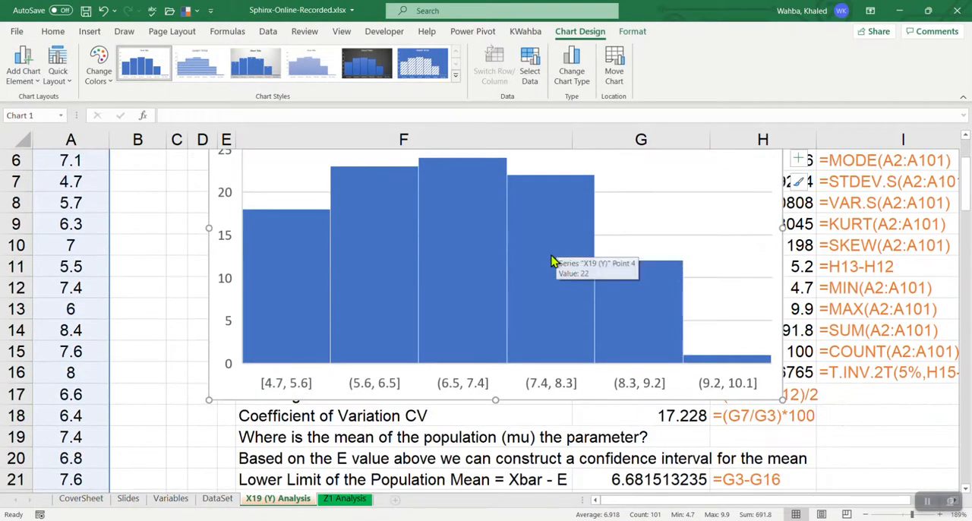
scroll(554, 262, "up", 1)
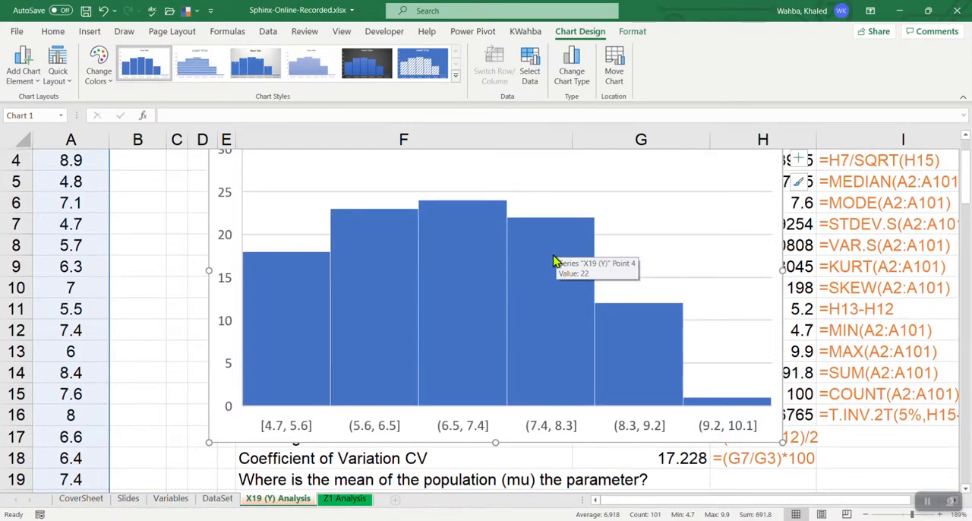
scroll(454, 307, "up", 1)
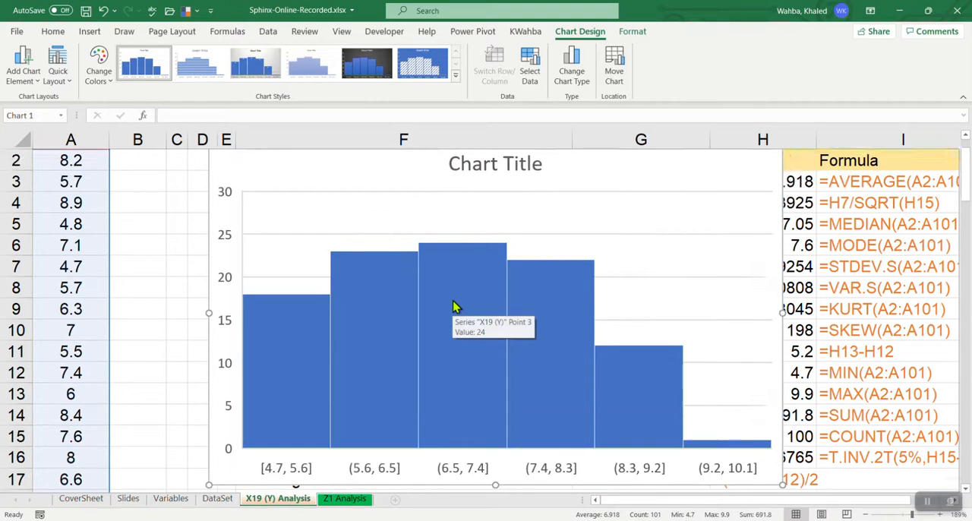
scroll(453, 306, "down", 1)
scroll(411, 241, "up", 1)
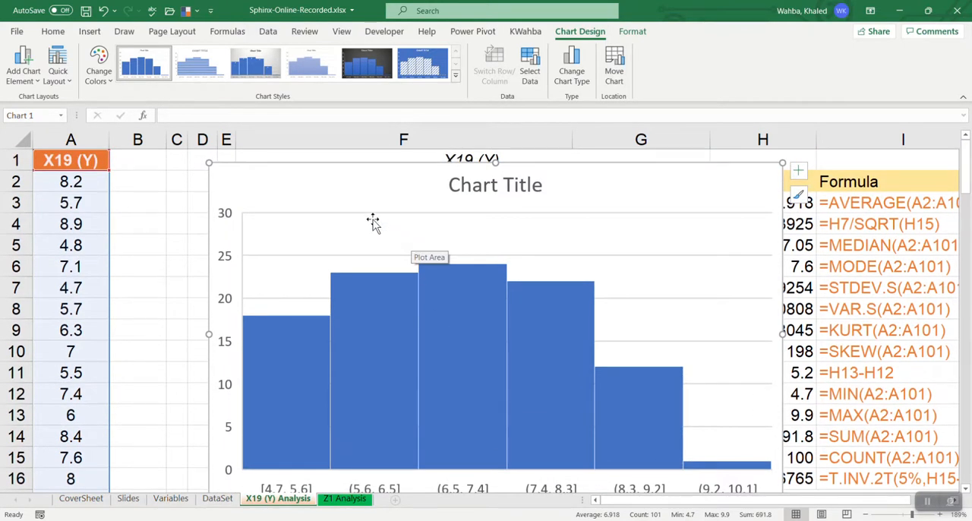
scroll(364, 243, "down", 1)
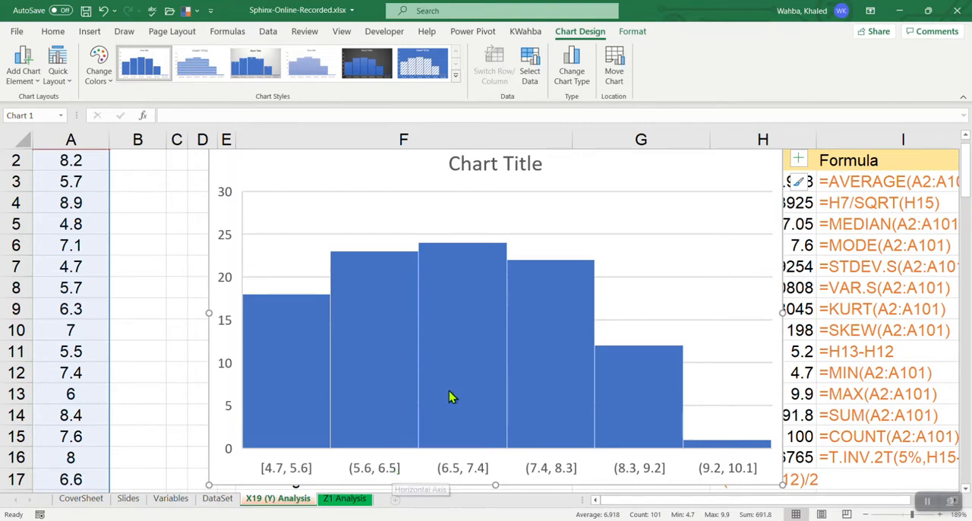
scroll(612, 174, "up", 1)
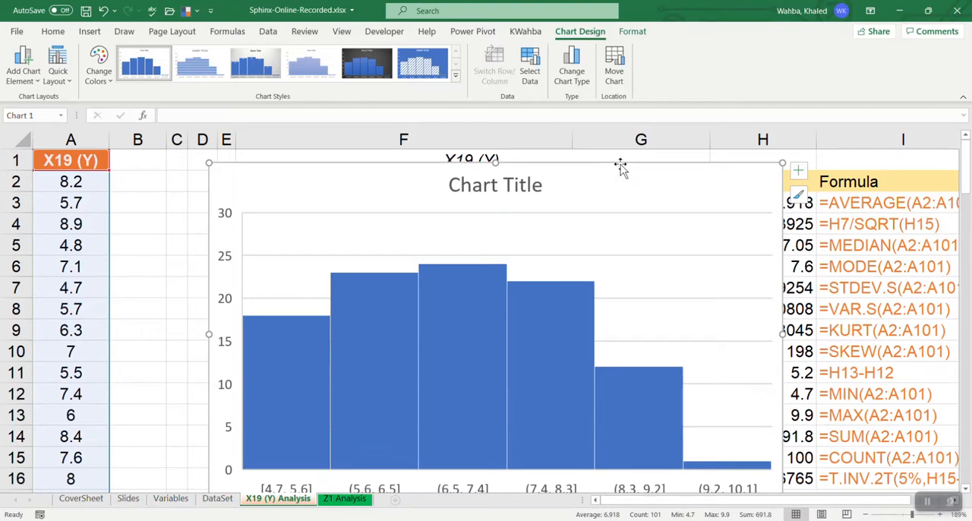
Move the histogram below the conclusion notes so that it starts at about row 27 in column F
left_click_drag(621, 168, 601, 332)
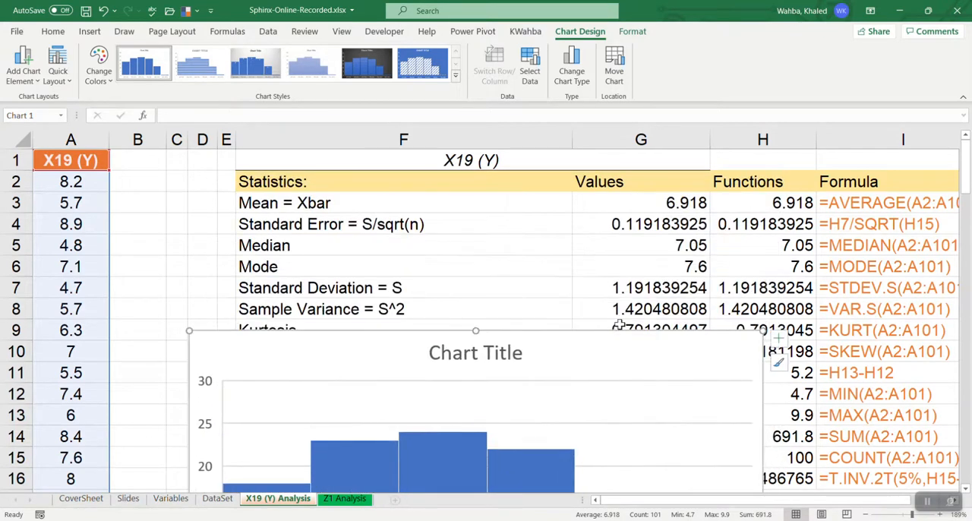
scroll(610, 279, "down", 2)
left_click_drag(601, 232, 593, 337)
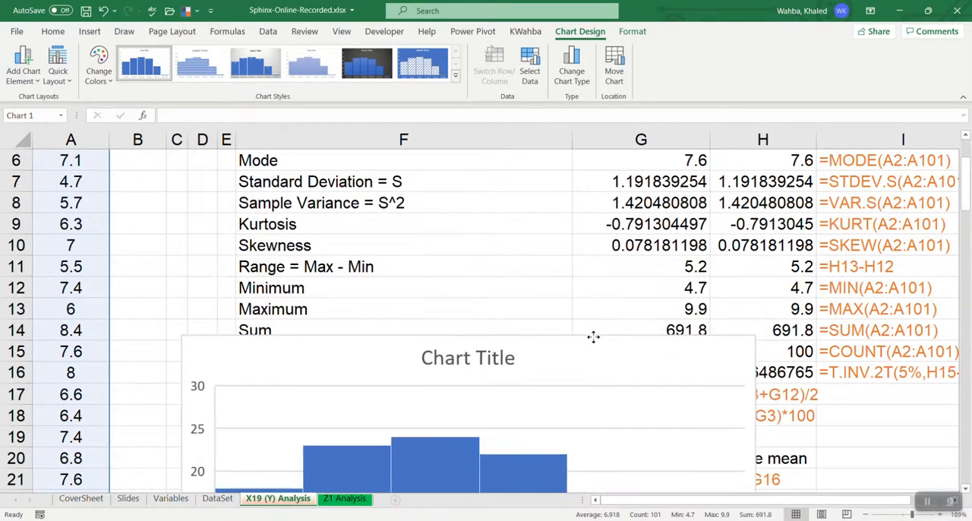
scroll(597, 289, "down", 2)
left_click_drag(586, 232, 578, 380)
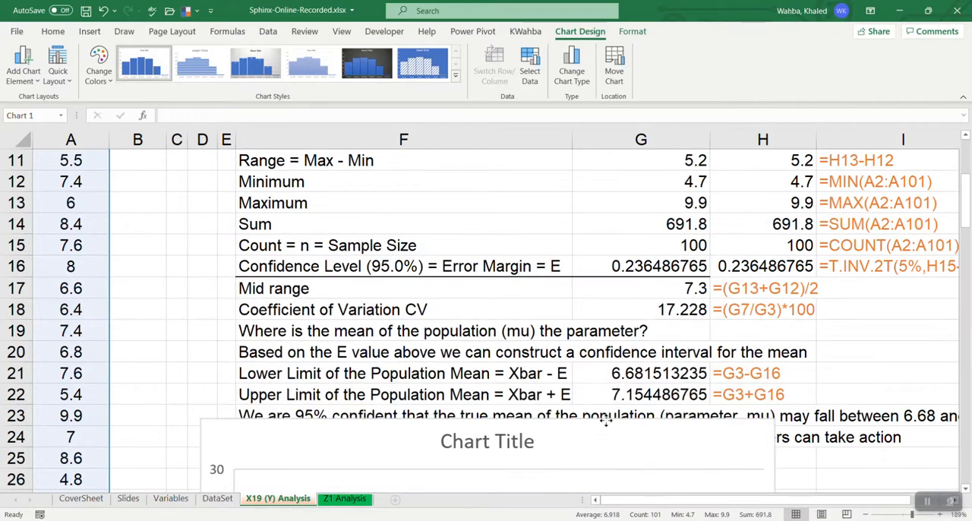
scroll(582, 351, "down", 2)
scroll(583, 350, "down", 1)
left_click_drag(596, 300, 637, 365)
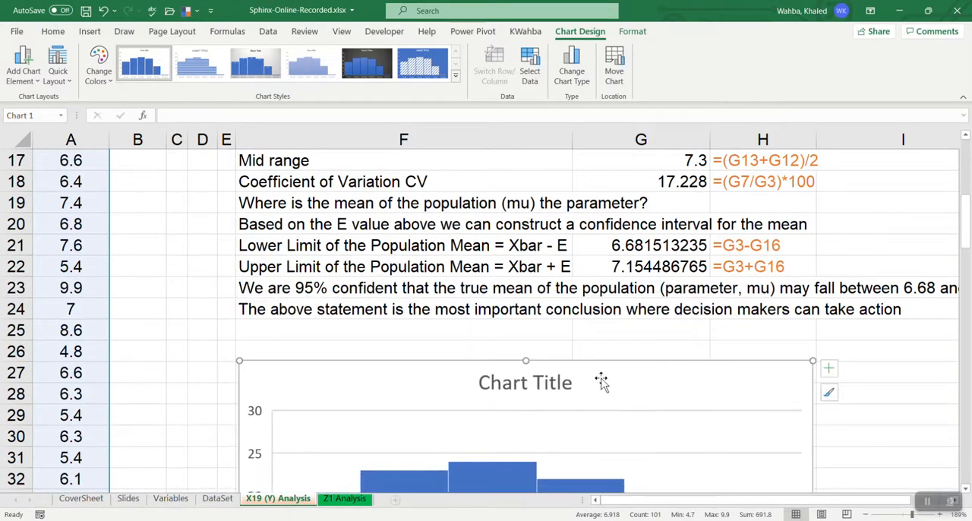
Change the chart title to "Histogram for X19 (Y) Customer Satisfaction"
left_click(550, 384)
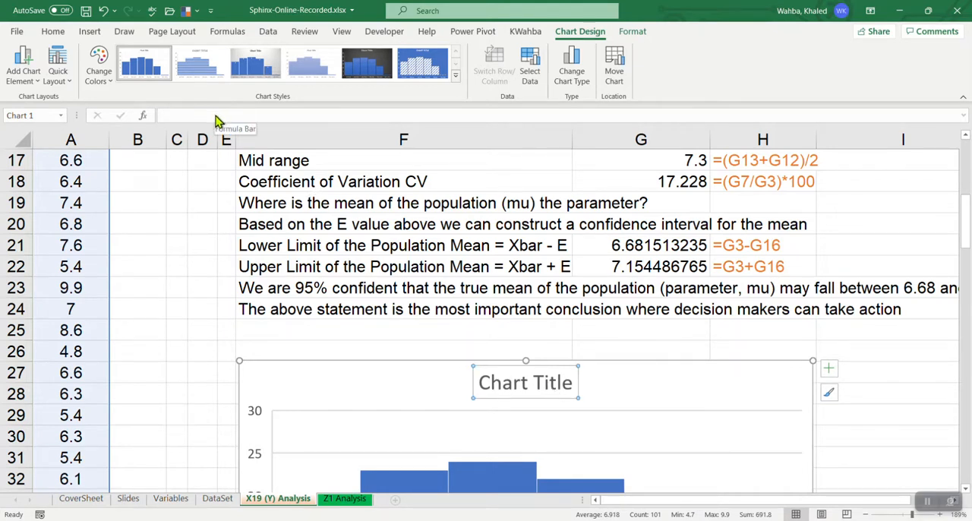
type("=")
key("BackSpace")
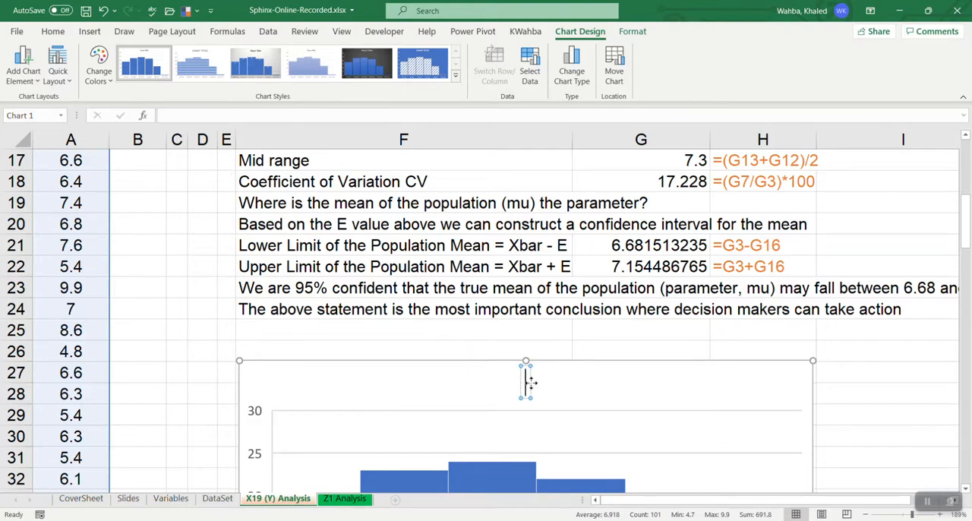
type("Histogram")
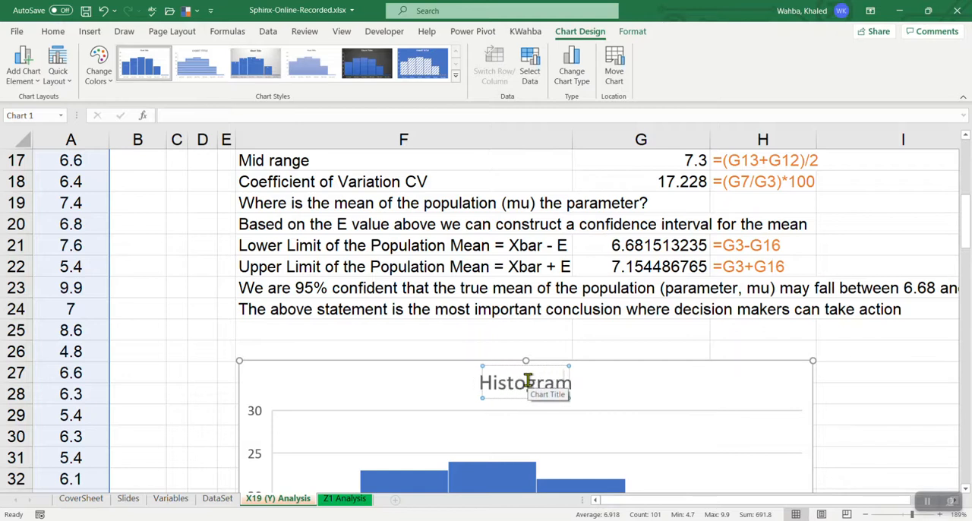
type(" for X1")
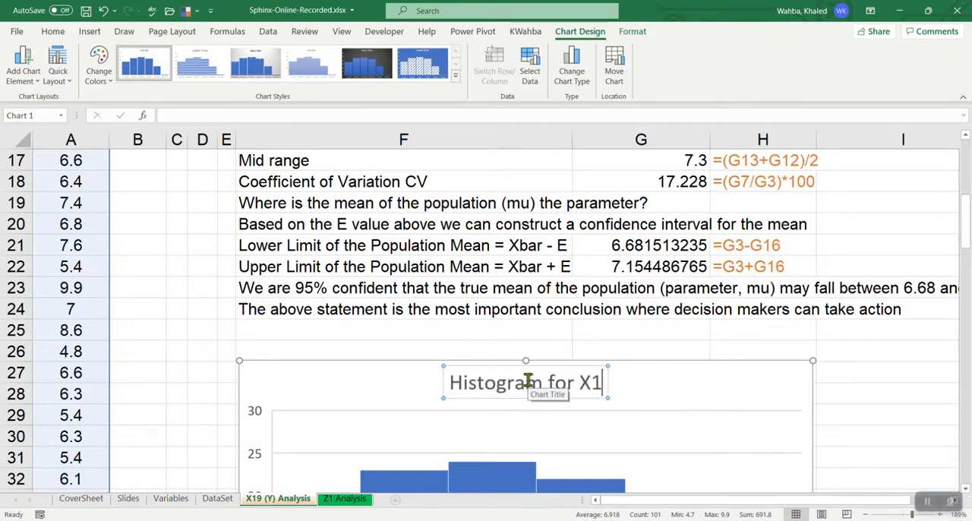
type("9 (")
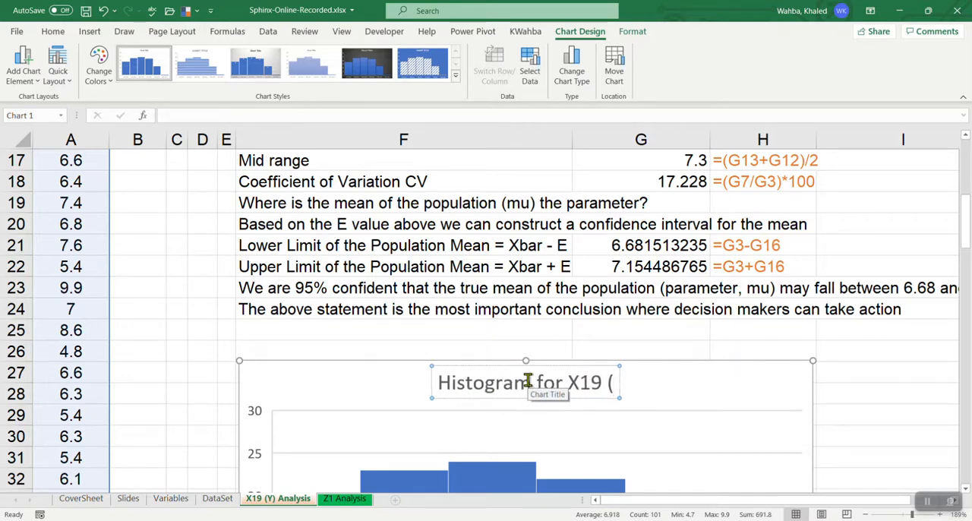
type("Y)")
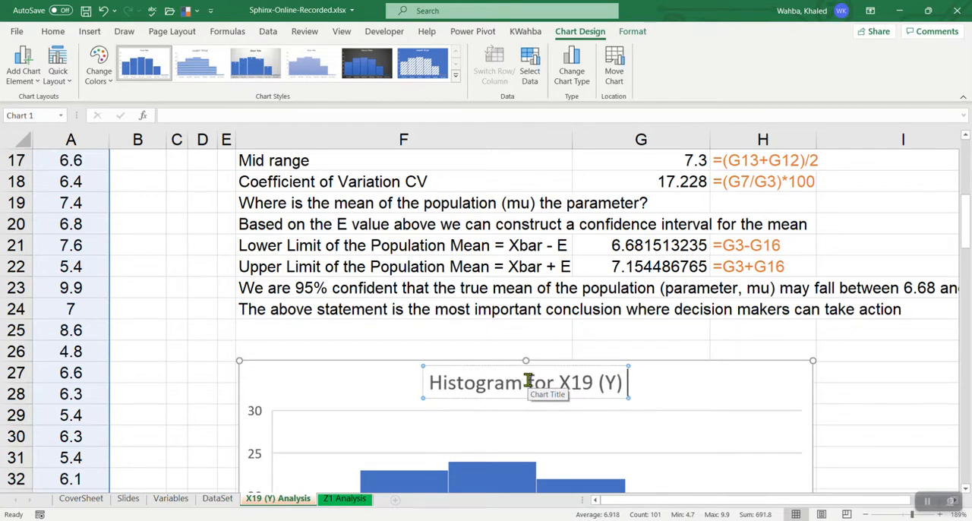
type(" Cust")
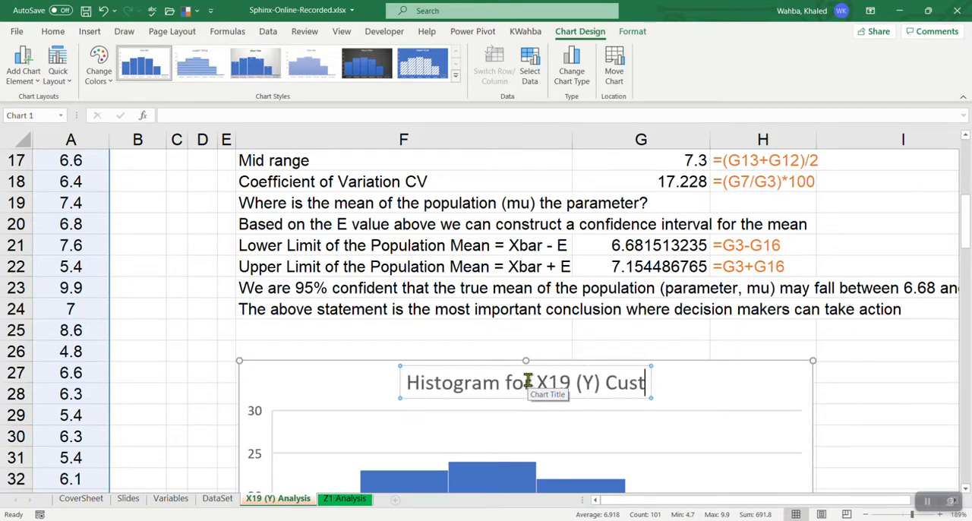
type("omer Sati")
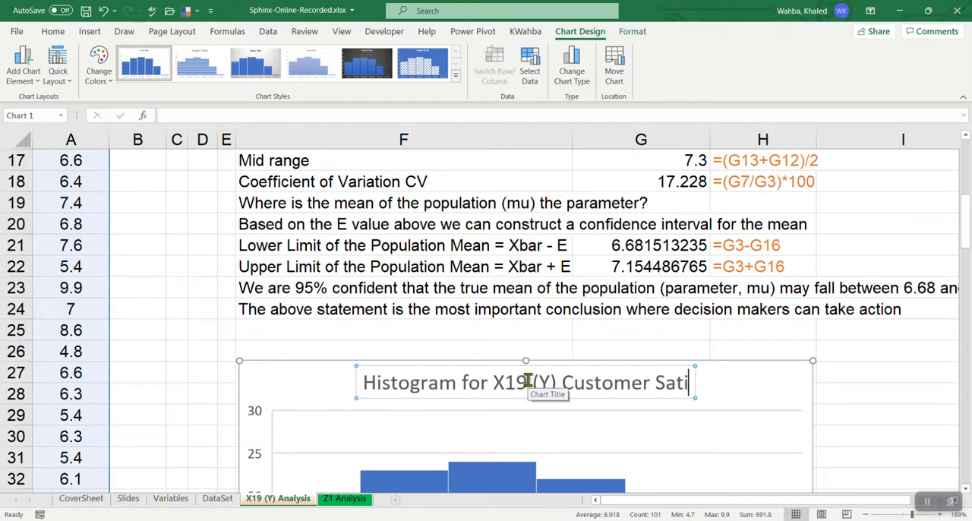
type("sfaction")
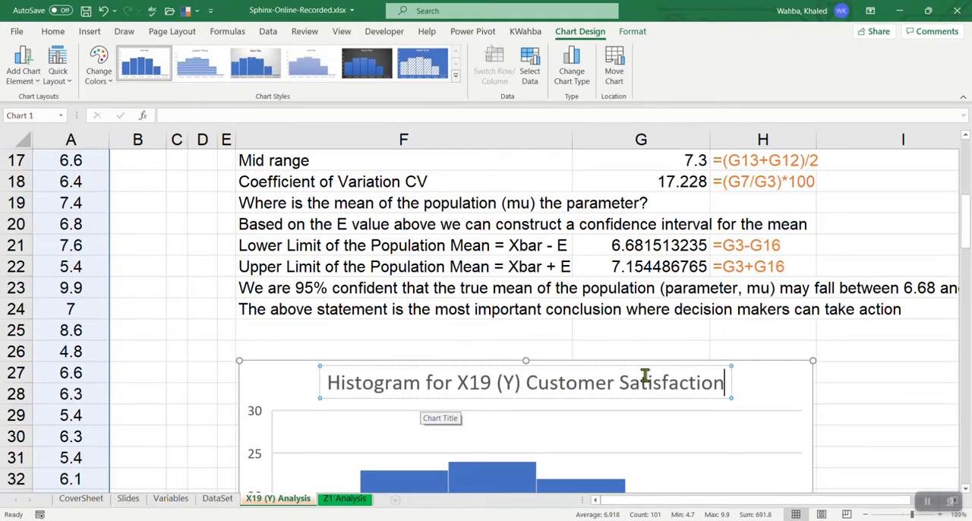
Review the finished histogram's bins against the descriptive statistics table, including the minimum value and the formula column
scroll(645, 376, "up", 1)
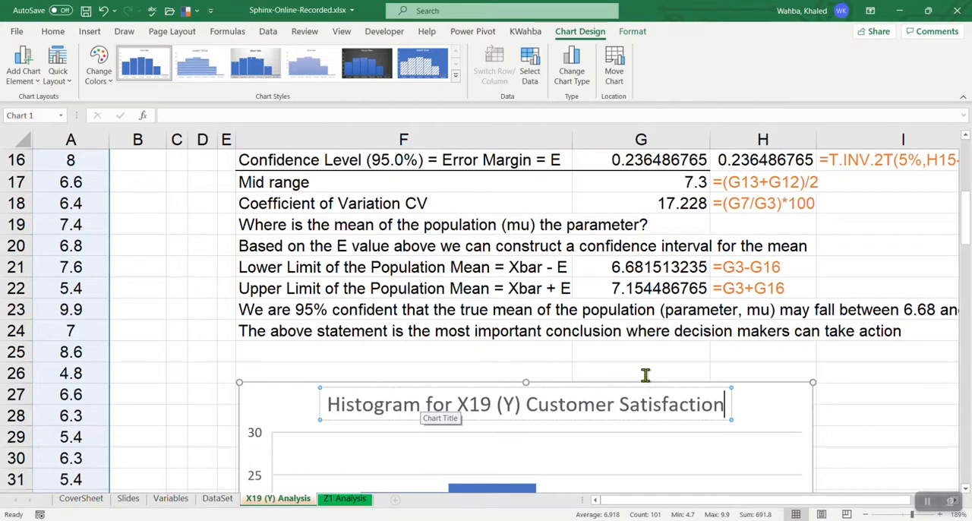
scroll(645, 375, "down", 5)
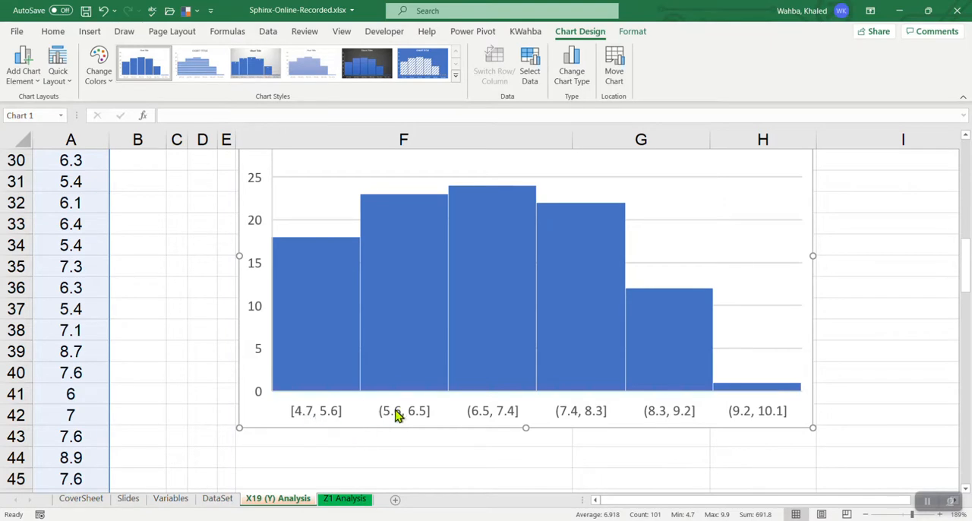
scroll(393, 413, "up", 3)
scroll(399, 417, "down", 1)
scroll(400, 418, "up", 3)
scroll(443, 418, "up", 7)
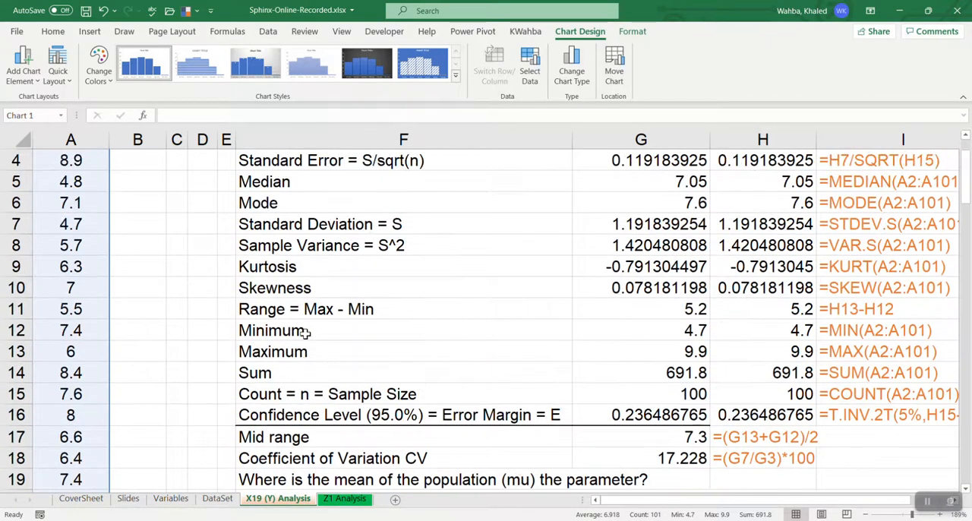
left_click(663, 335)
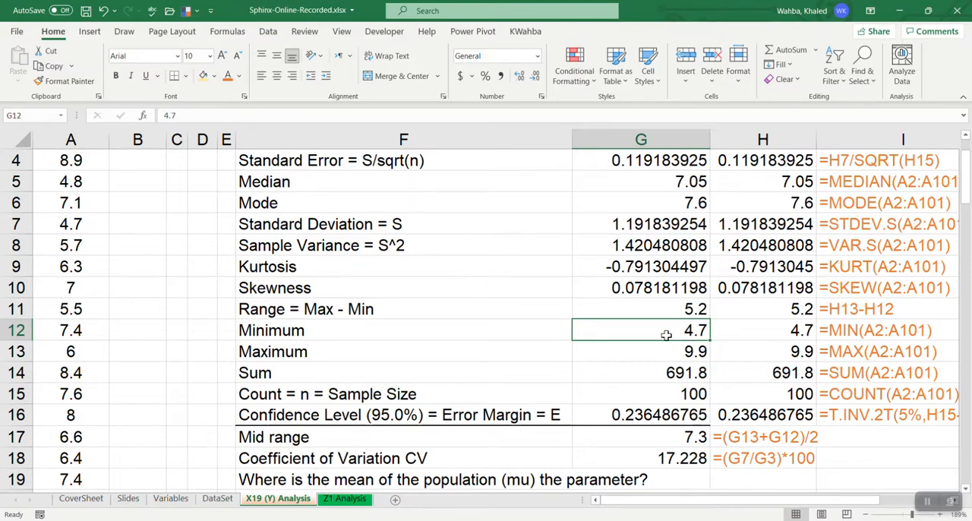
scroll(667, 335, "up", 1)
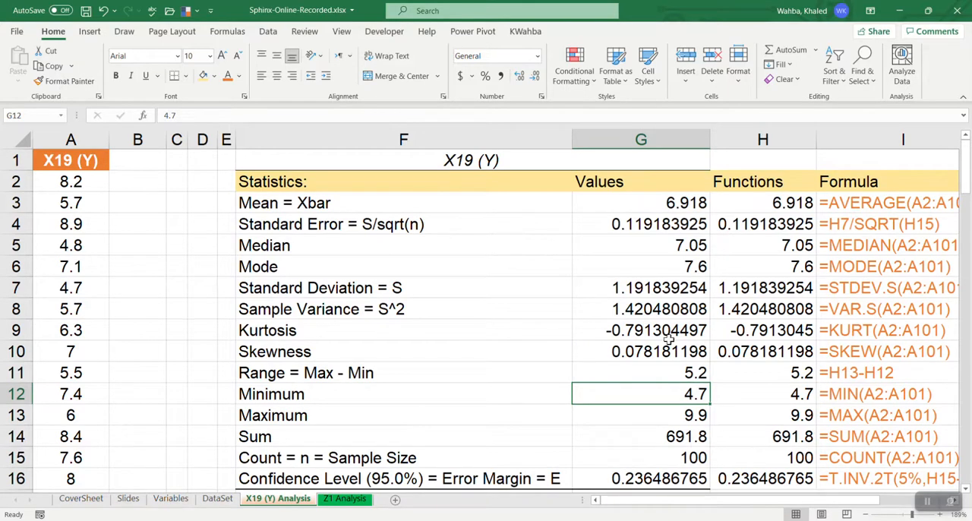
left_click_drag(807, 506, 844, 508)
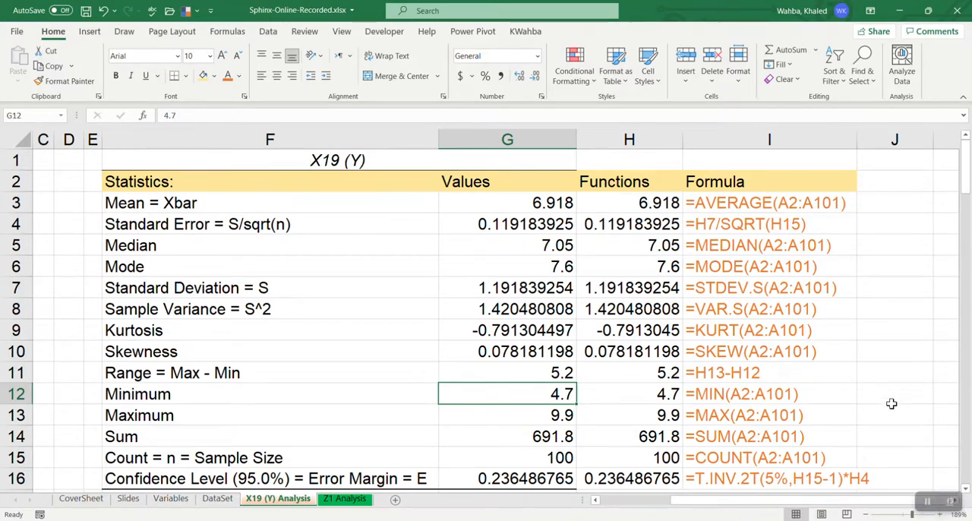
Enter the heading "Bins" in cell L1
left_click(865, 379)
key("Right")
key("Right")
key("Right")
key("Right")
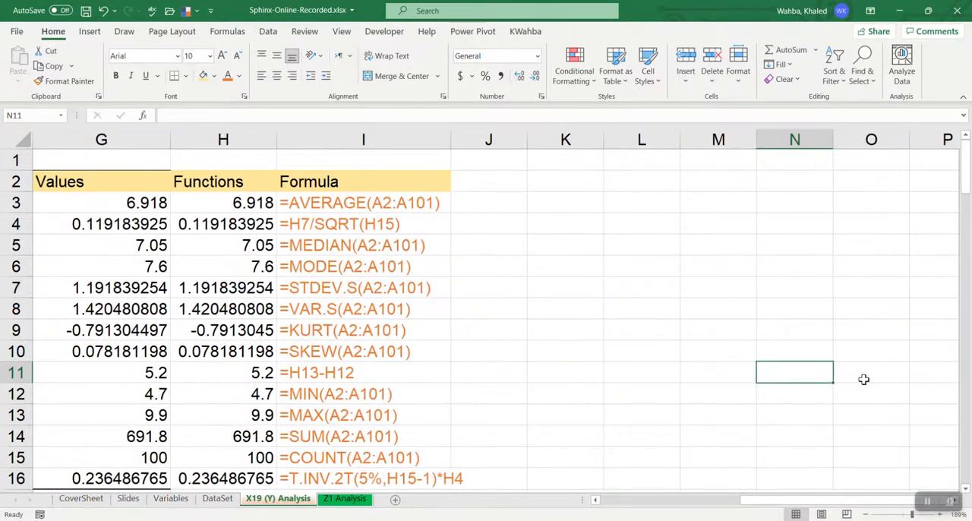
left_click(664, 158)
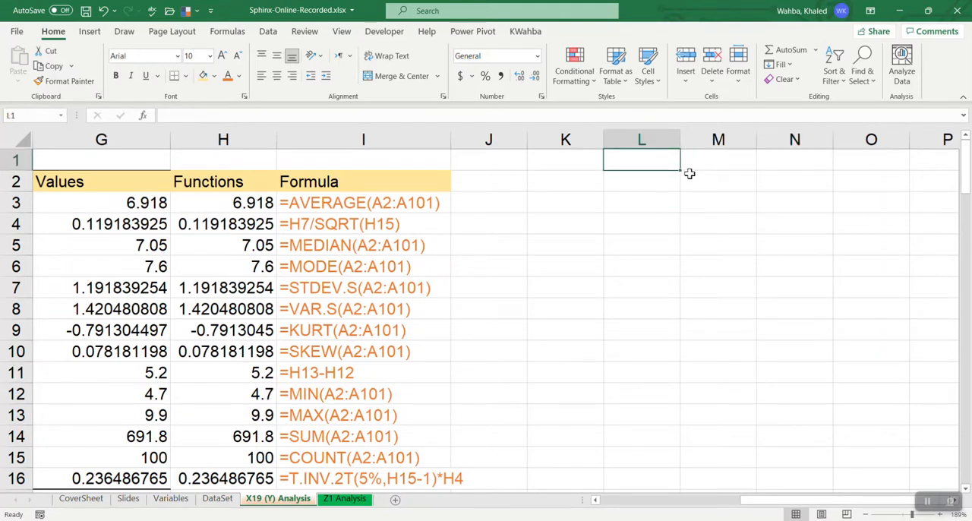
type("Bins")
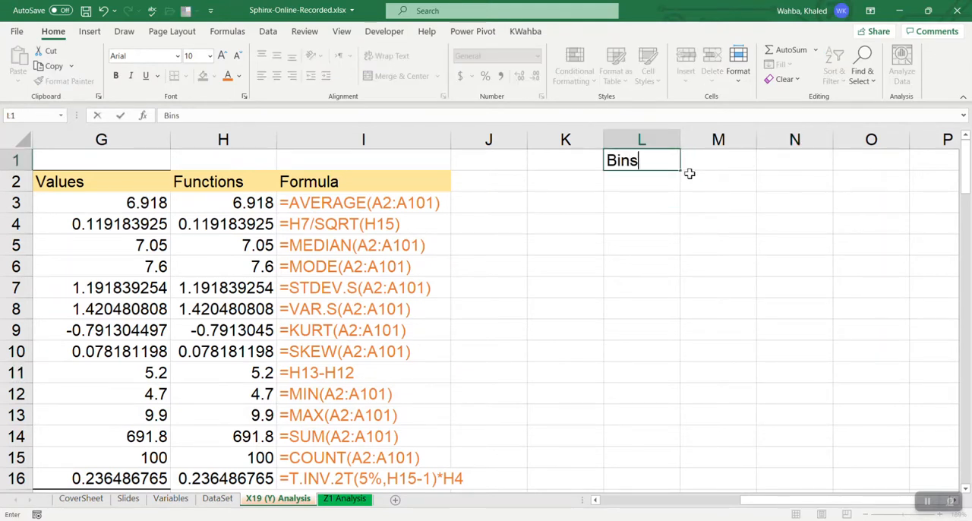
key("Return")
Fill L2:L11 with the series 1 to 10 under the Bins heading and center the numbers
type("1")
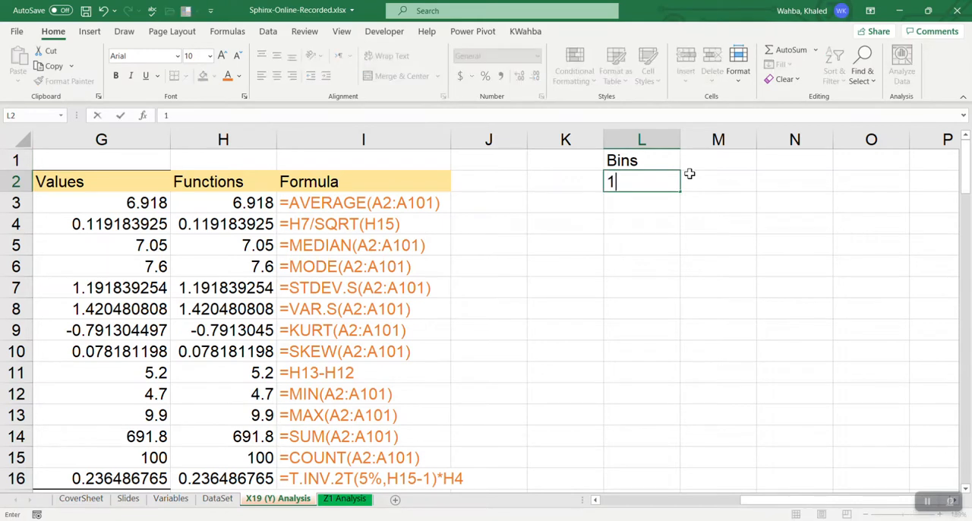
key("Return")
type("2")
key("Up")
key("shift+Down")
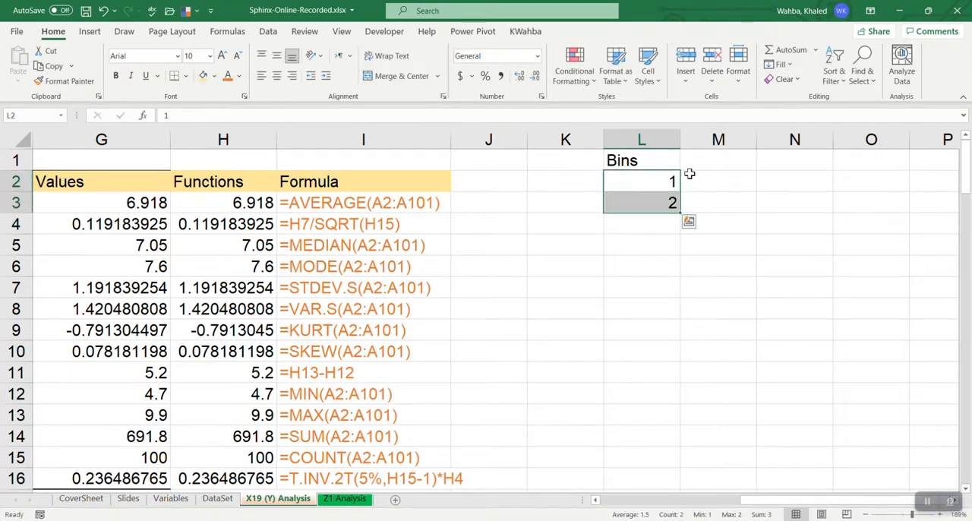
left_click_drag(683, 213, 678, 380)
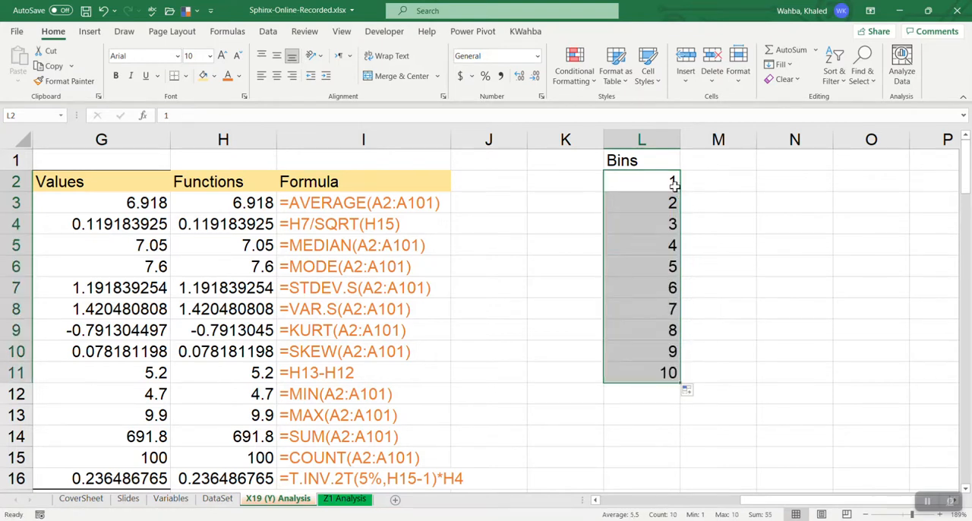
left_click(277, 75)
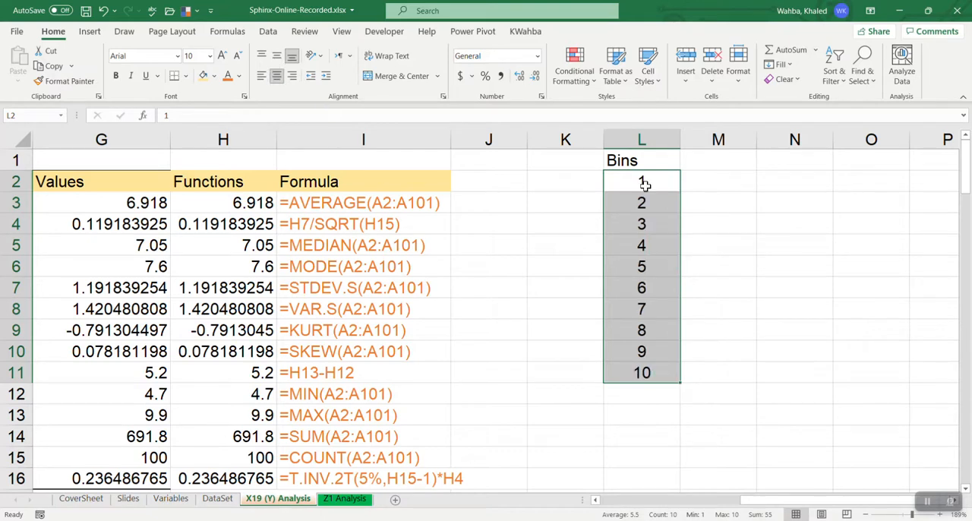
left_click(364, 186)
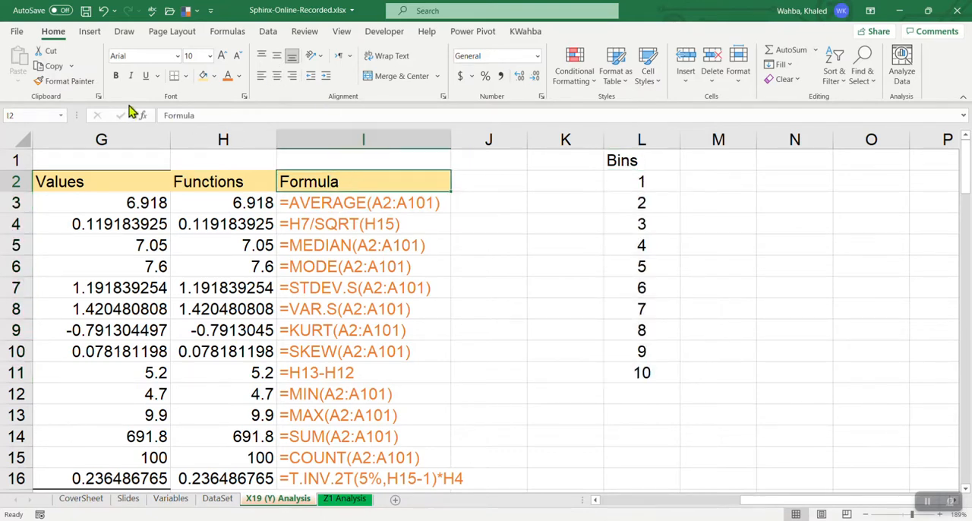
key("ctrl+Home")
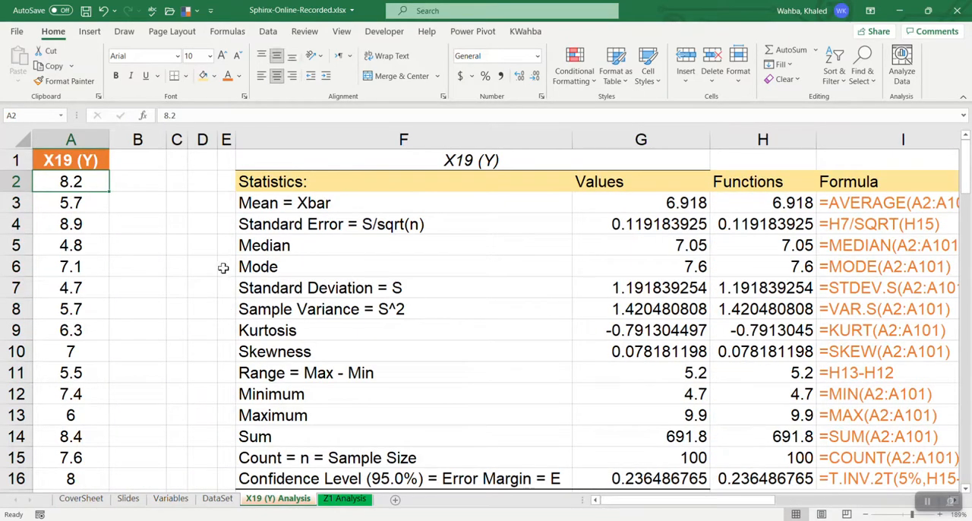
left_click(92, 160)
left_click(64, 83)
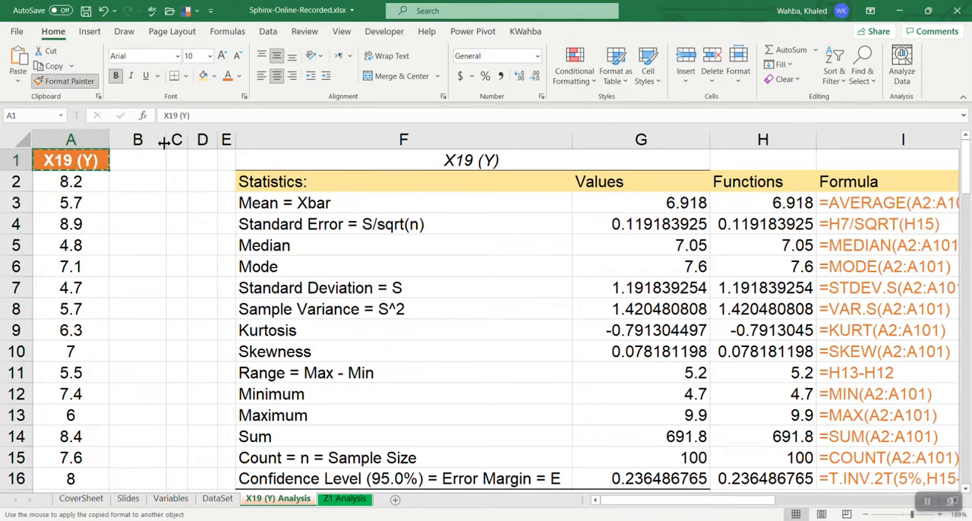
left_click(158, 156)
key("Right")
key("Right")
key("Right")
key("Right")
key("Right")
key("Right")
key("Right")
key("Right")
key("Right")
key("Left")
key("Left")
key("Left")
key("Left")
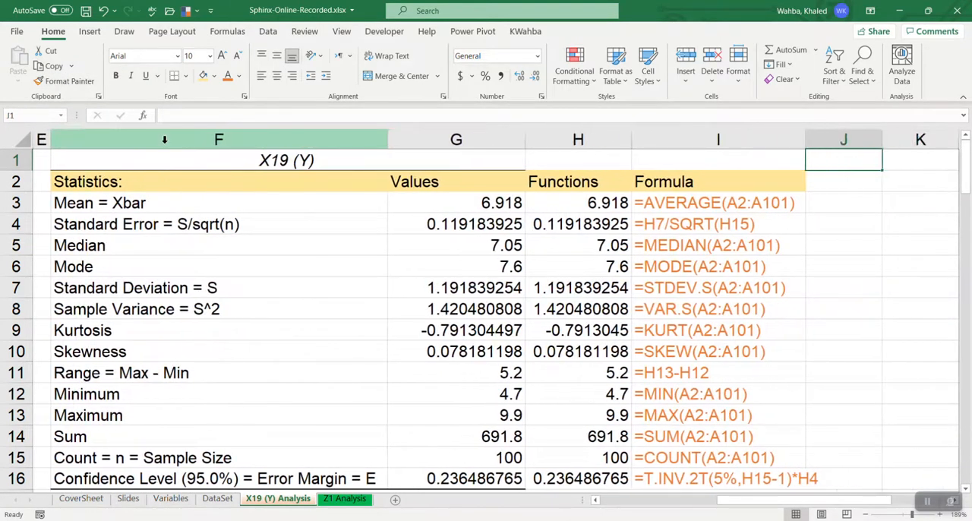
Copy the formatting of the X19 (Y) header in A1 to the Bins heading in L1
key("ctrl+Home")
key("ctrl+c")
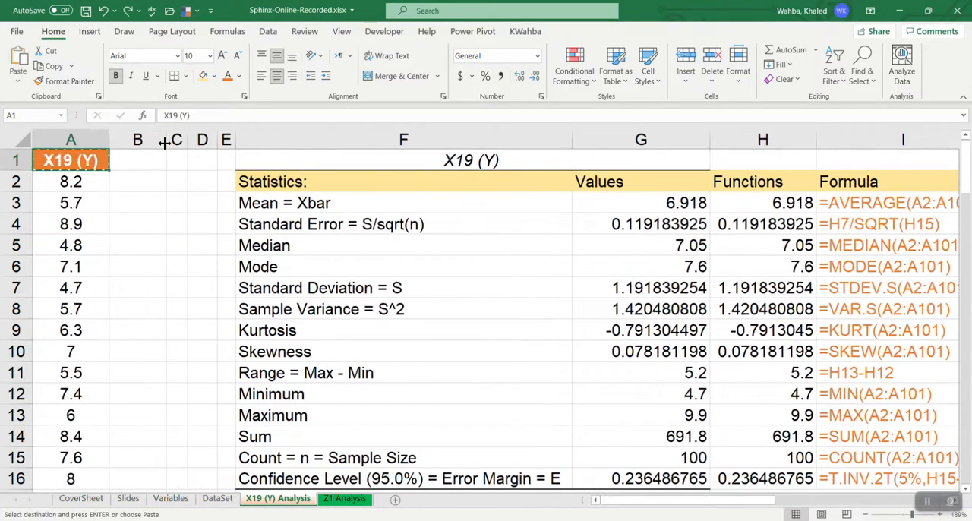
left_click(64, 81)
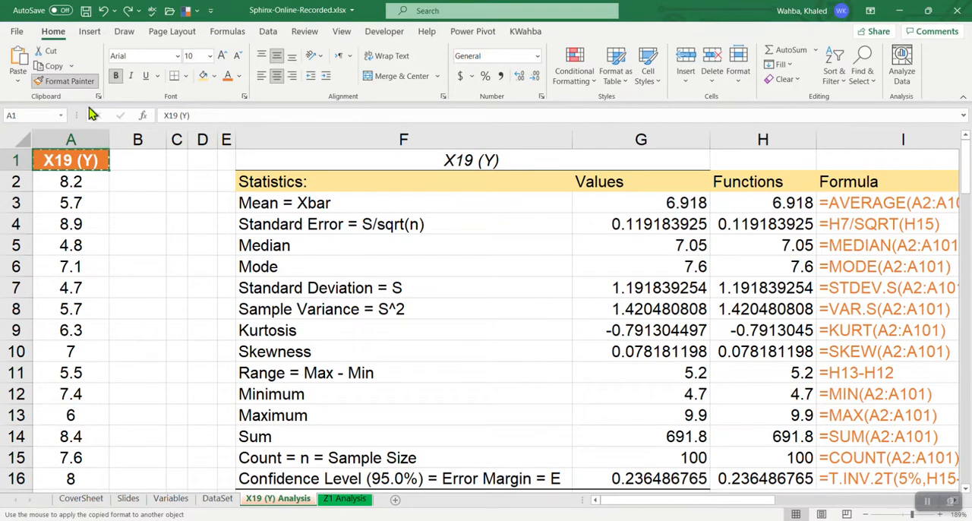
left_click_drag(749, 502, 893, 503)
left_click(639, 162)
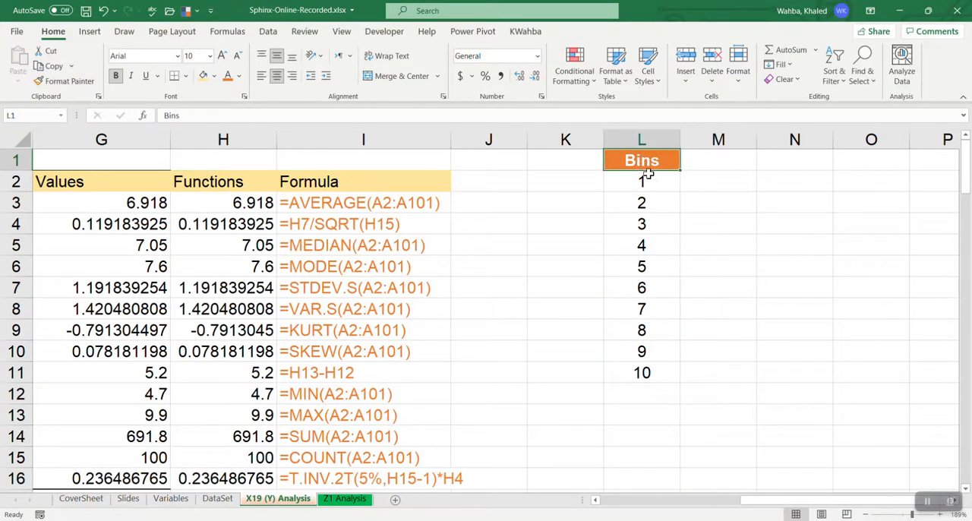
Enter the heading "Count" in cell M1
left_click(691, 159)
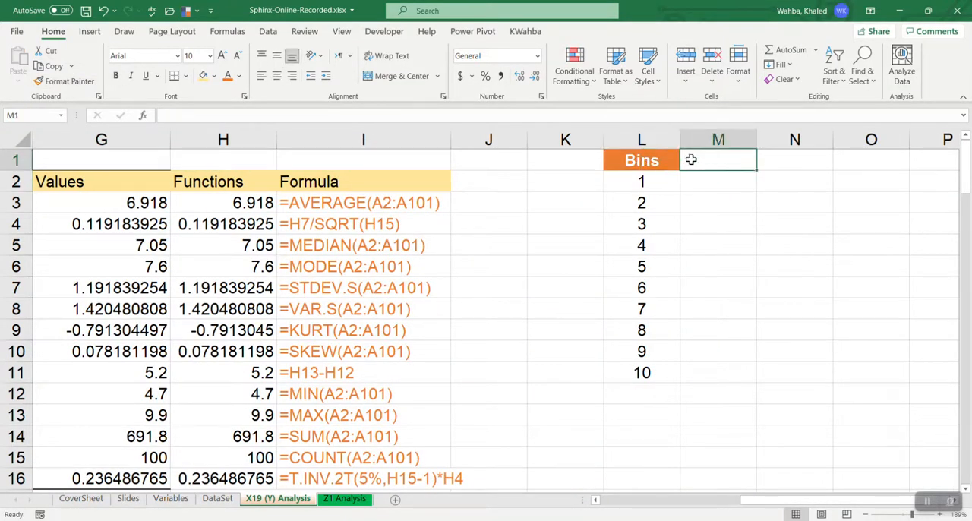
type("Count")
key("Return")
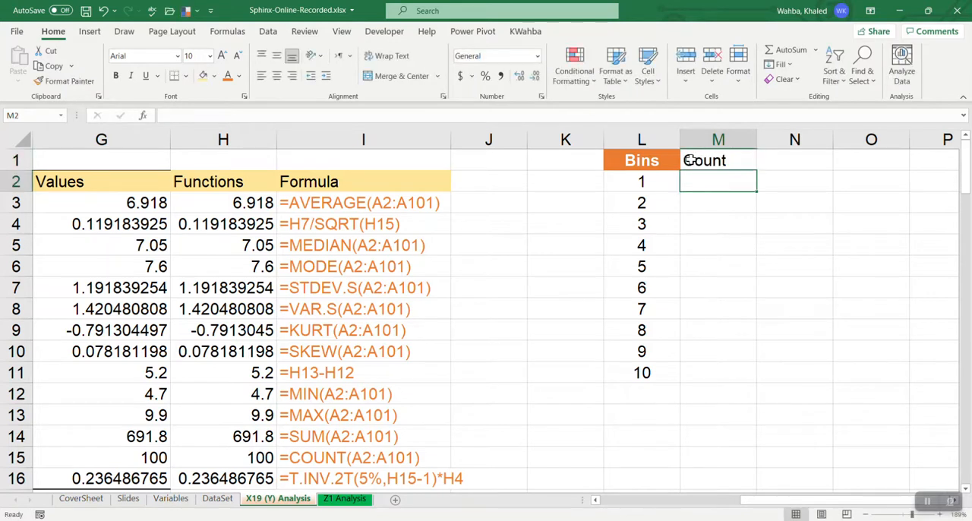
Apply the Bins heading's formatting to the Count heading and widen column M slightly
left_click(676, 161)
left_click(83, 83)
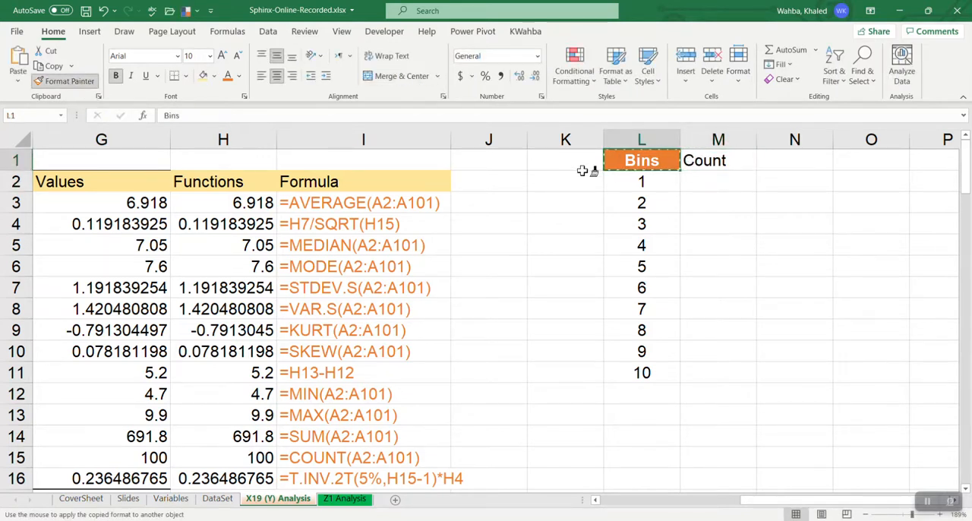
left_click(701, 160)
left_click_drag(779, 139, 784, 139)
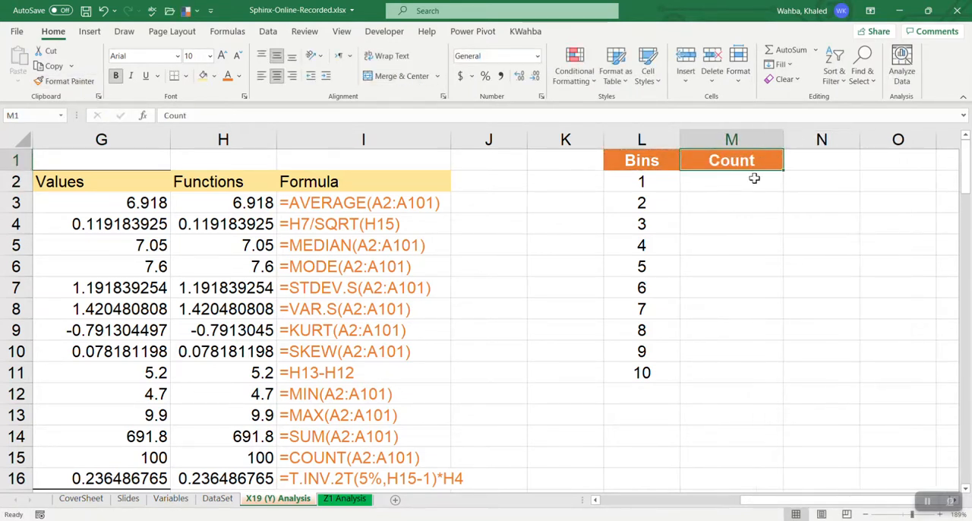
Calculate the bin counts in M2:M11 with the array formula =FREQUENCY(A2:A101,L2:L11)
left_click_drag(760, 182, 743, 367)
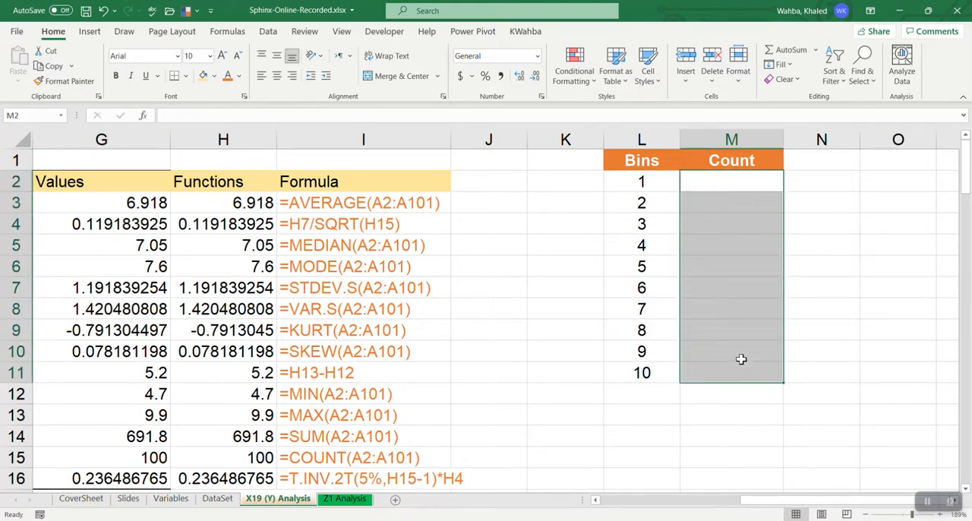
type("=freq")
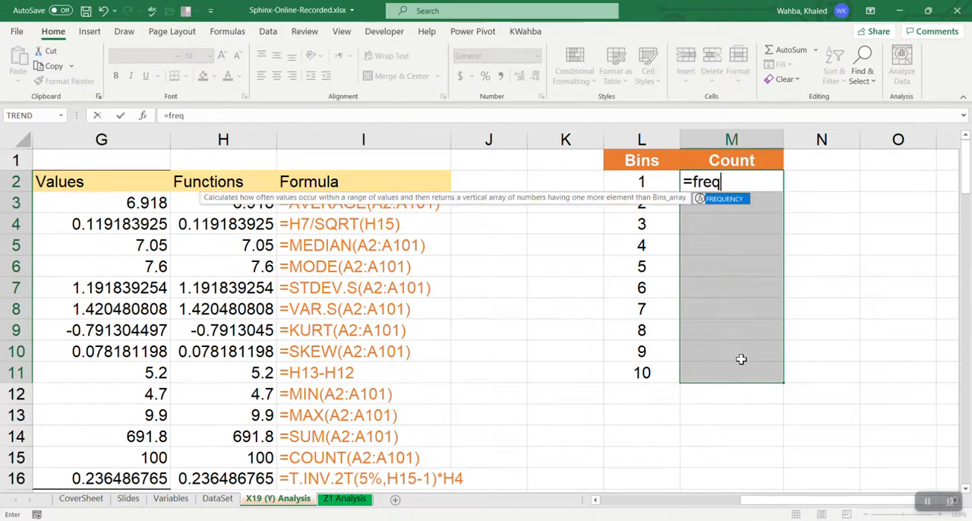
key("Tab")
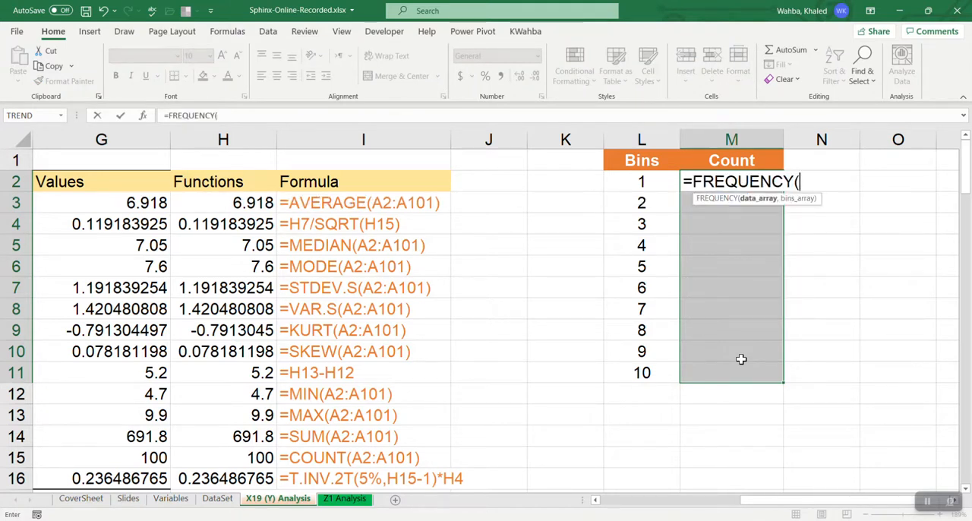
type("a2:a101,")
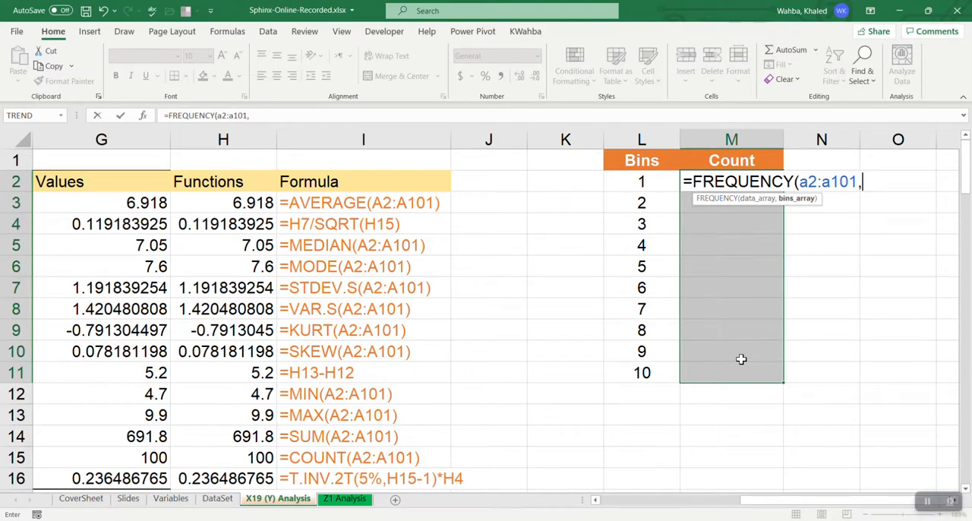
left_click_drag(658, 375, 657, 184)
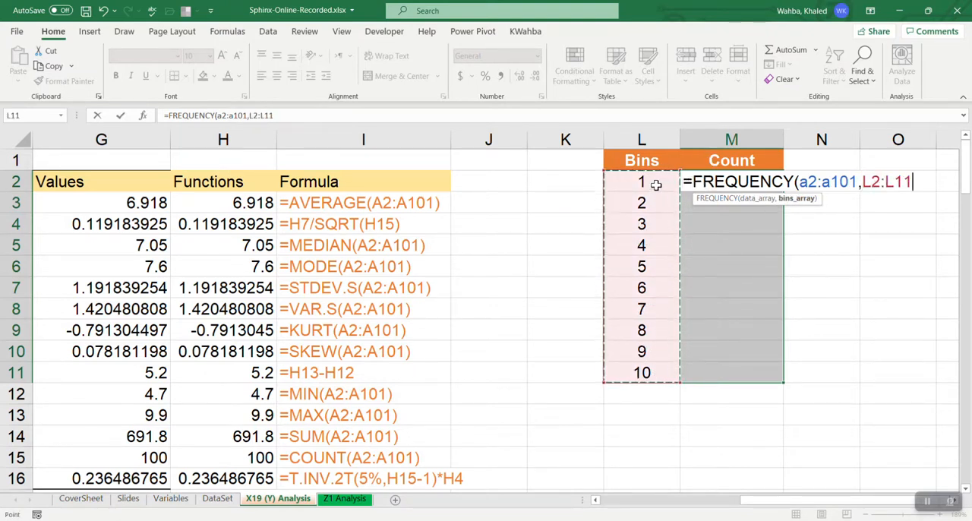
type(")")
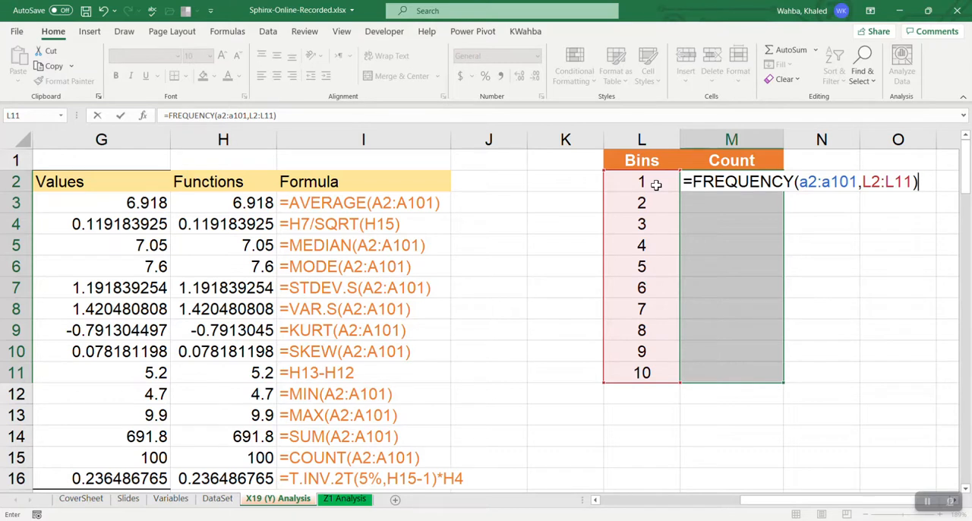
key("ctrl+shift+Return")
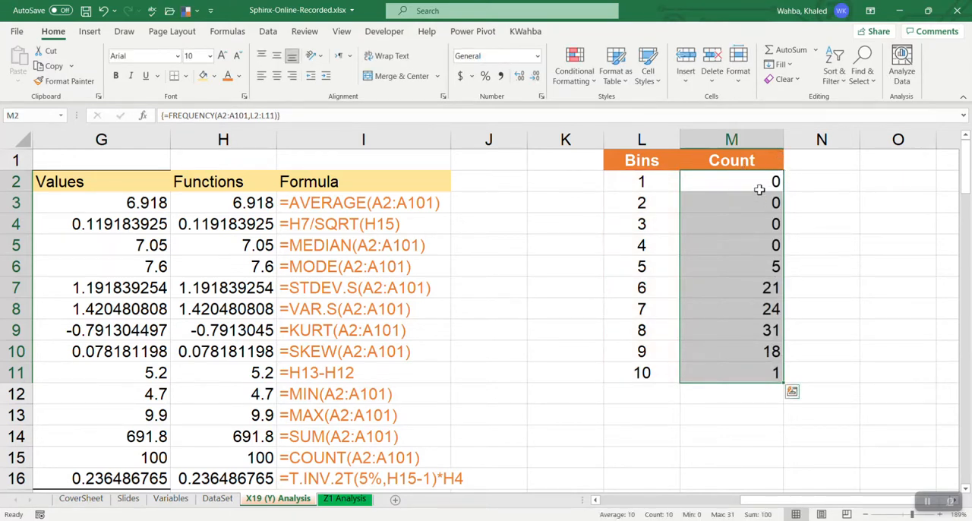
Insert a 2-D clustered column chart of M1:M11 and shrink it so that its upper-left corner sits in column I around row 4
left_click_drag(717, 161, 730, 374)
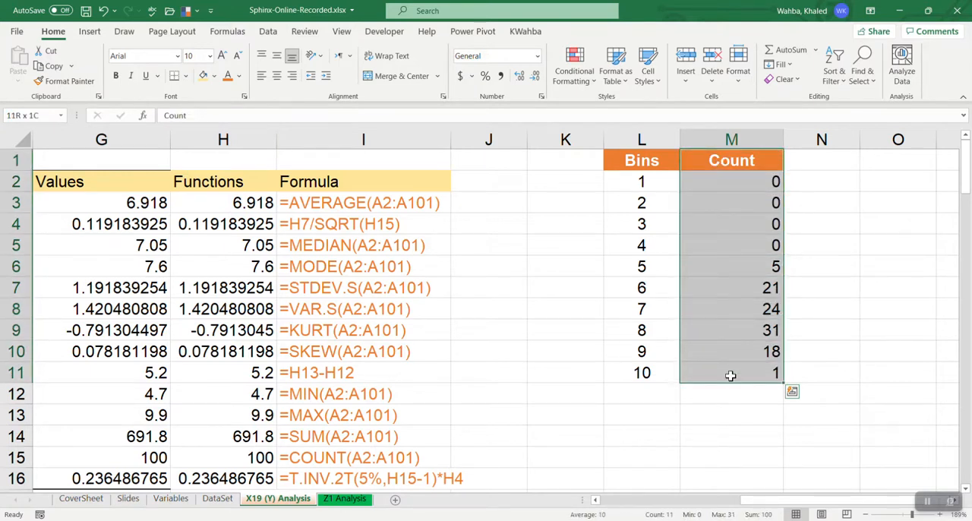
left_click(92, 32)
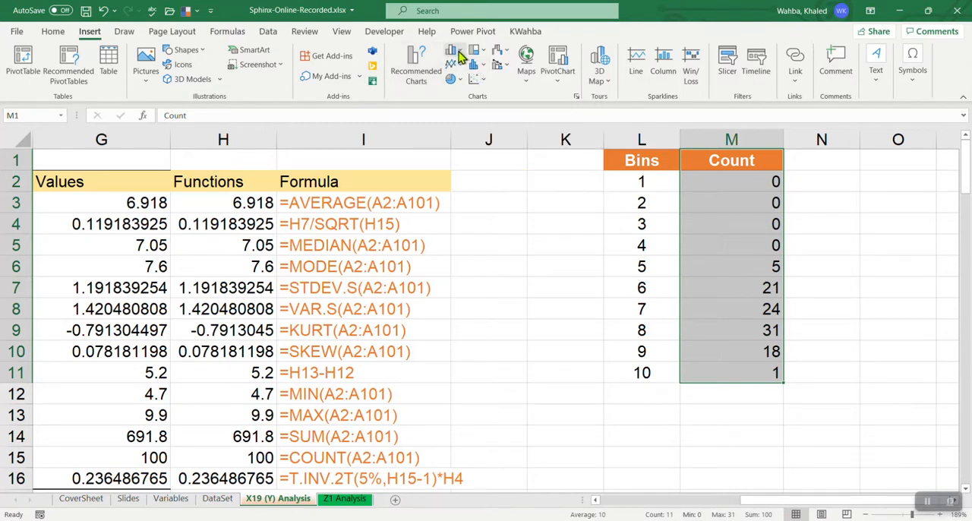
left_click(452, 52)
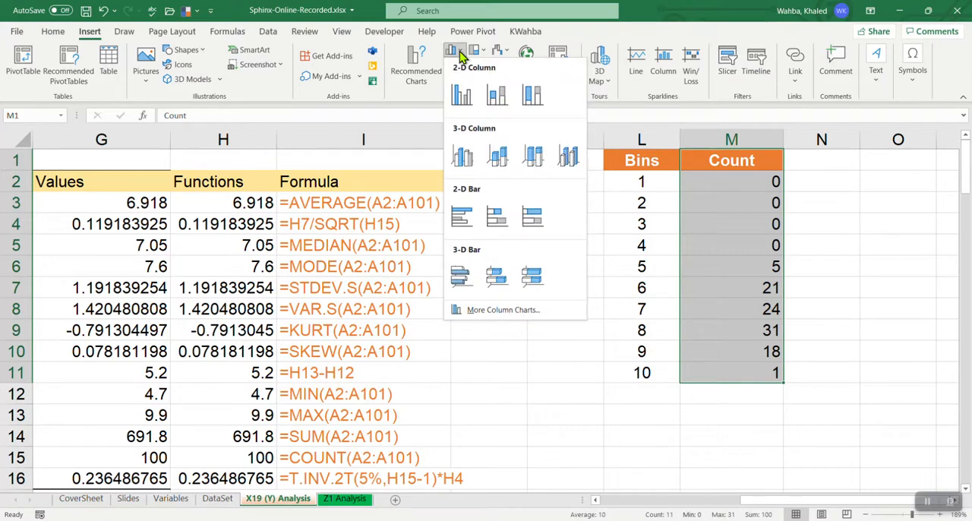
left_click(462, 94)
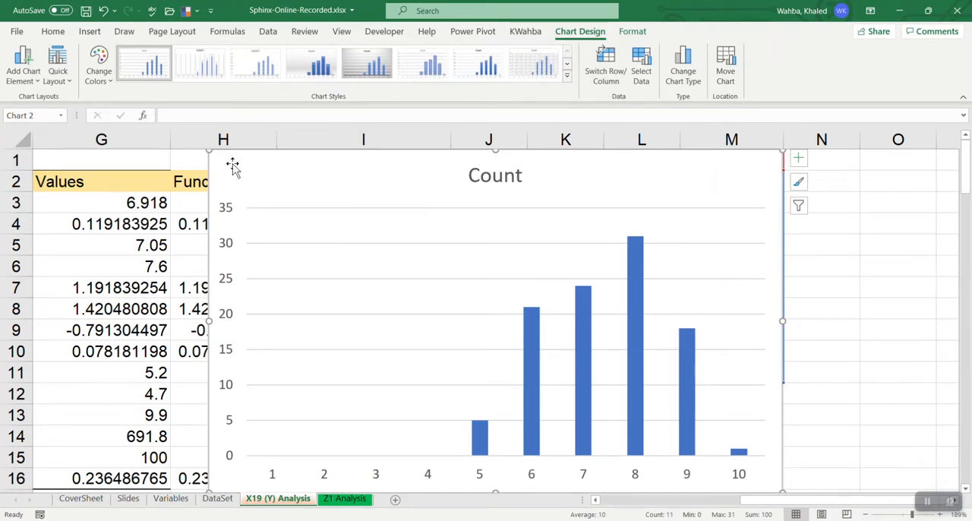
left_click_drag(210, 152, 316, 233)
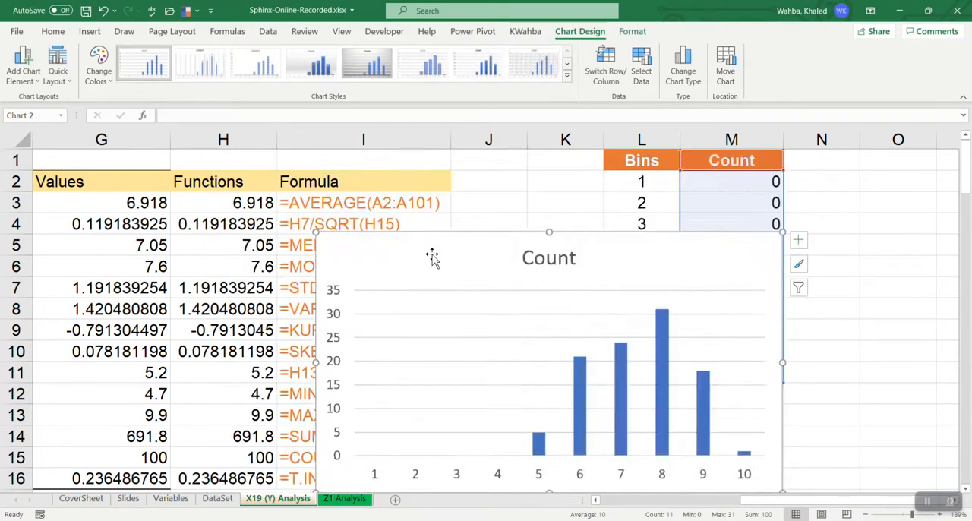
Change the column chart's title to "Frequency Distribution for X19 (Y)"
left_click(550, 261)
double_click(550, 260)
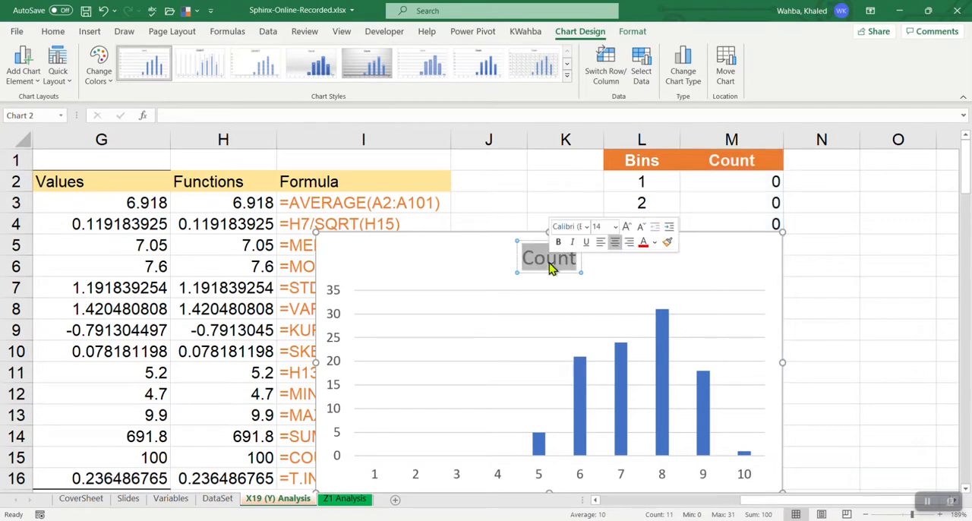
type("Fre")
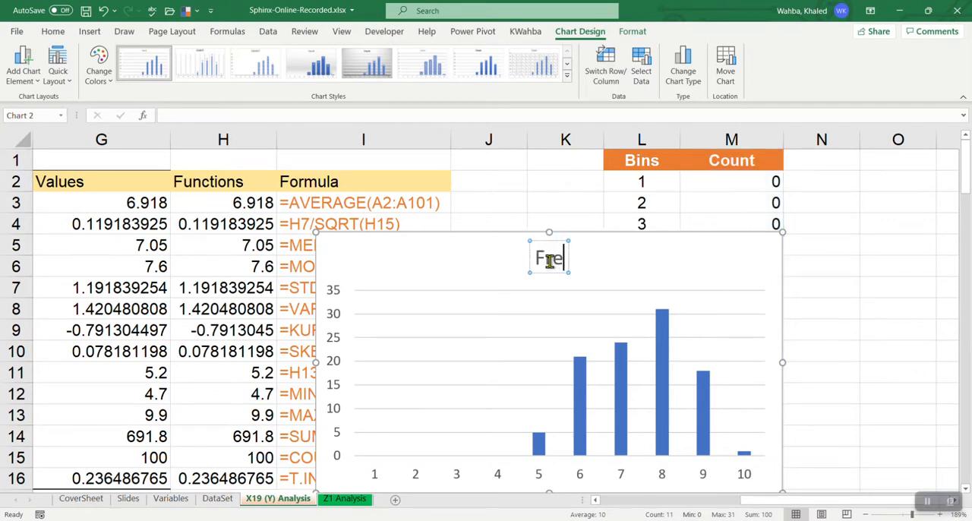
type("quency Distribution for X19 (Y)")
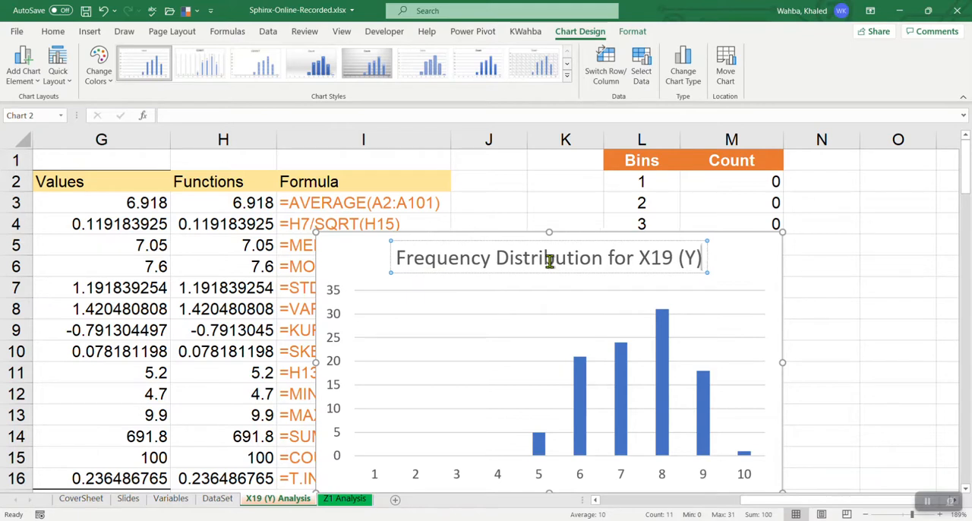
Add data labels to the columns of the Frequency Distribution for X19 (Y) chart
left_click(704, 343)
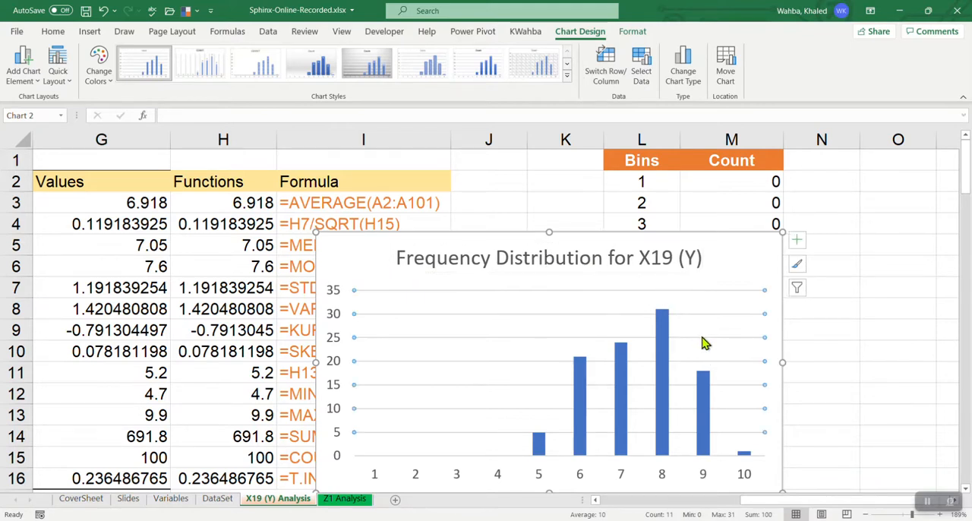
left_click(799, 240)
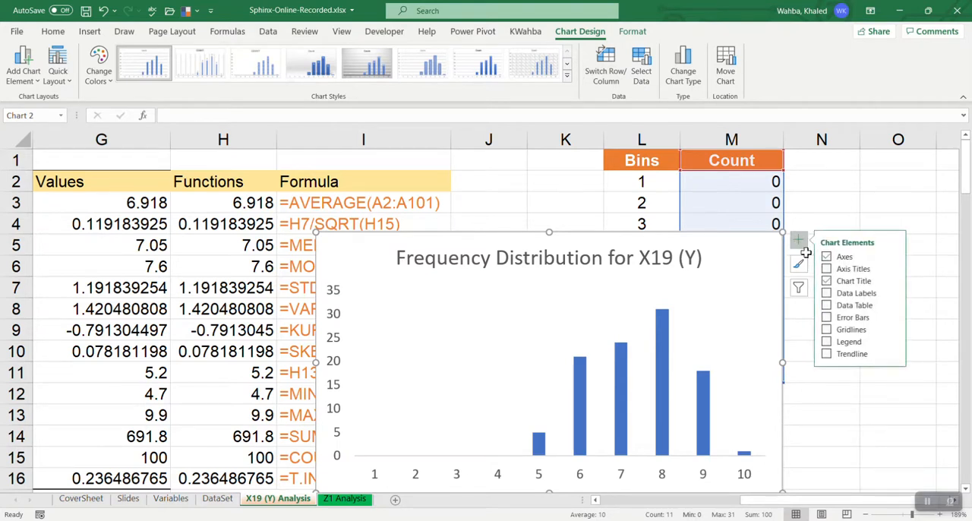
left_click(828, 294)
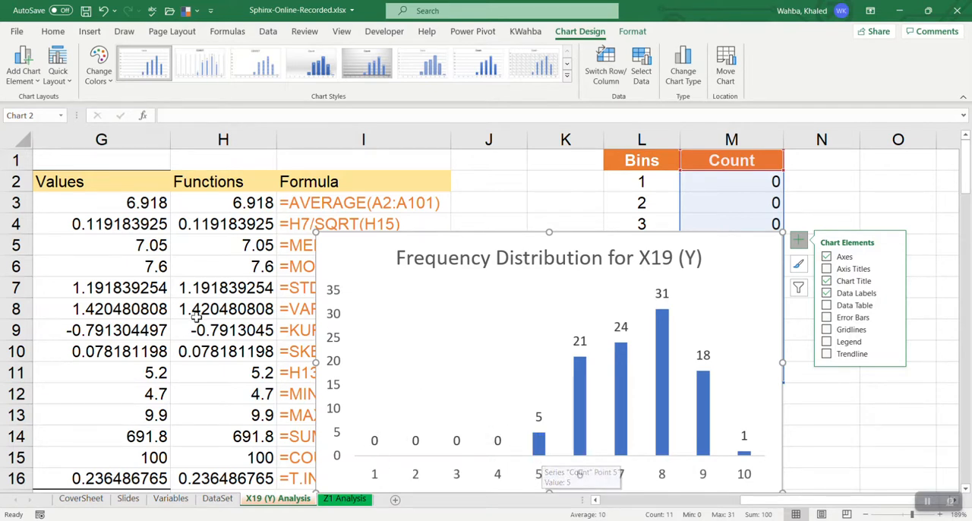
left_click(157, 394)
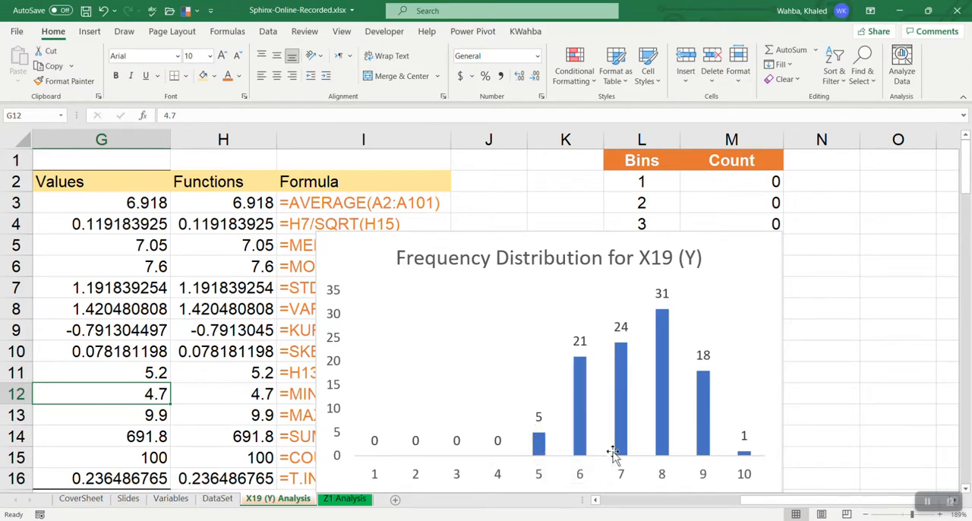
Move the column chart below the Bins and Count table, with its upper-left corner around K12
left_click(663, 376)
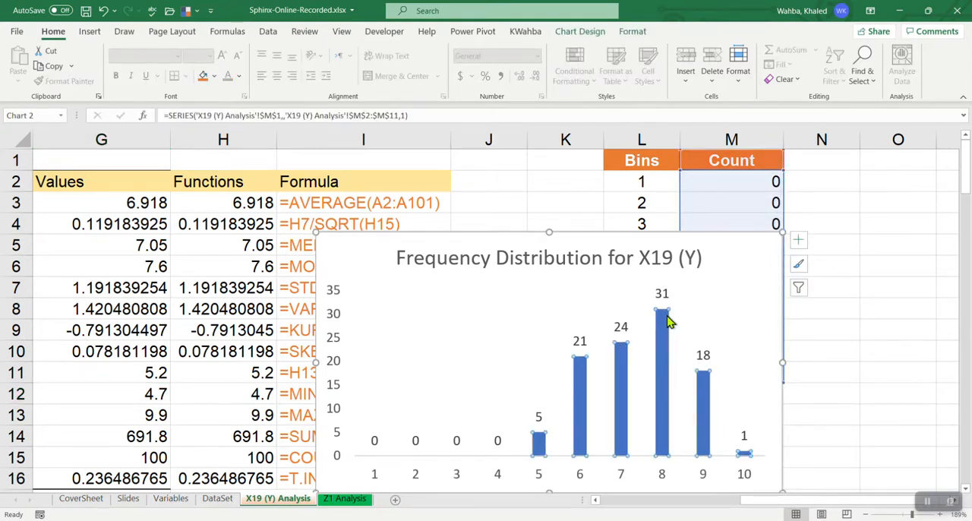
mouse_move(671, 343)
left_click_drag(743, 237, 866, 366)
left_click_drag(477, 364, 561, 392)
Apply light blue solid-fill data bars to the counts in M2:M11 and widen column M slightly
left_click_drag(714, 183, 734, 372)
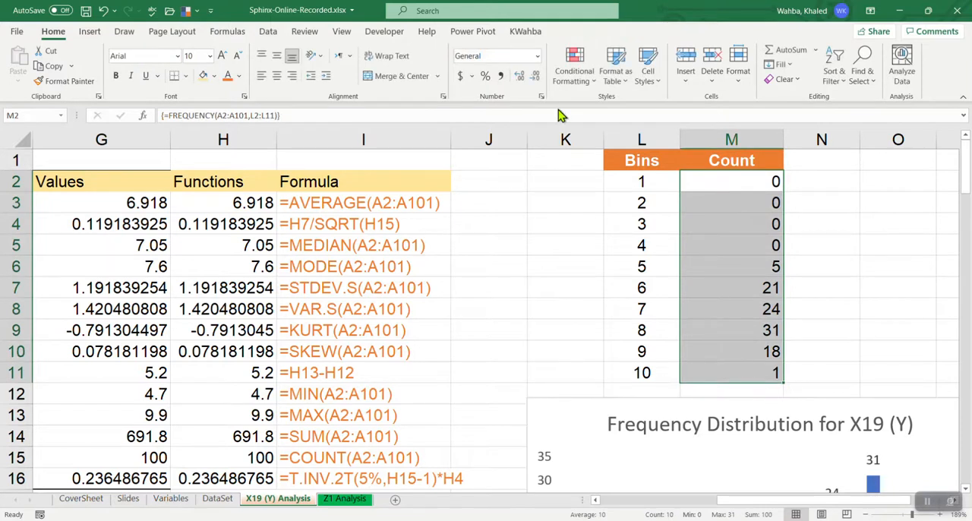
left_click(585, 76)
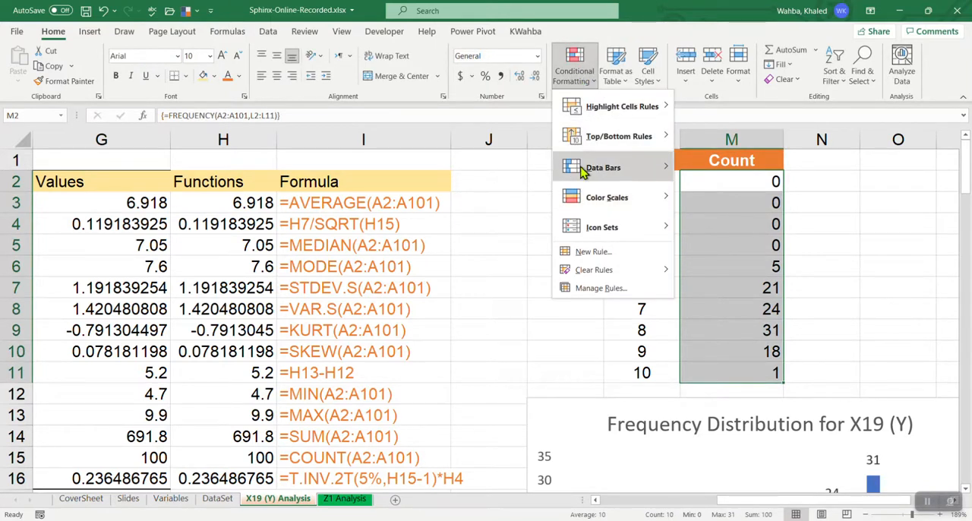
mouse_move(583, 172)
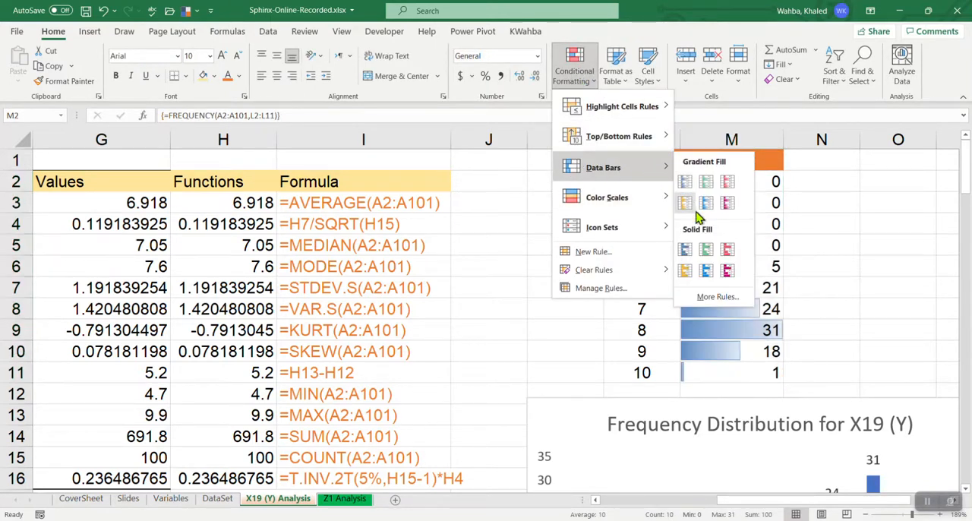
left_click(712, 267)
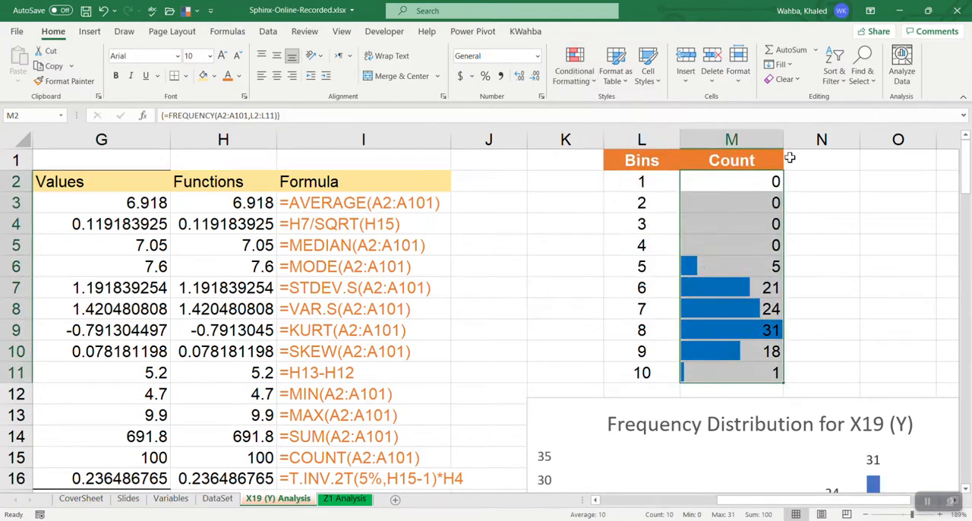
left_click_drag(784, 139, 797, 139)
Reposition the column chart beneath the bins table, with its upper-left corner around the bottom of J11, and save the workbook
left_click_drag(758, 403, 389, 202)
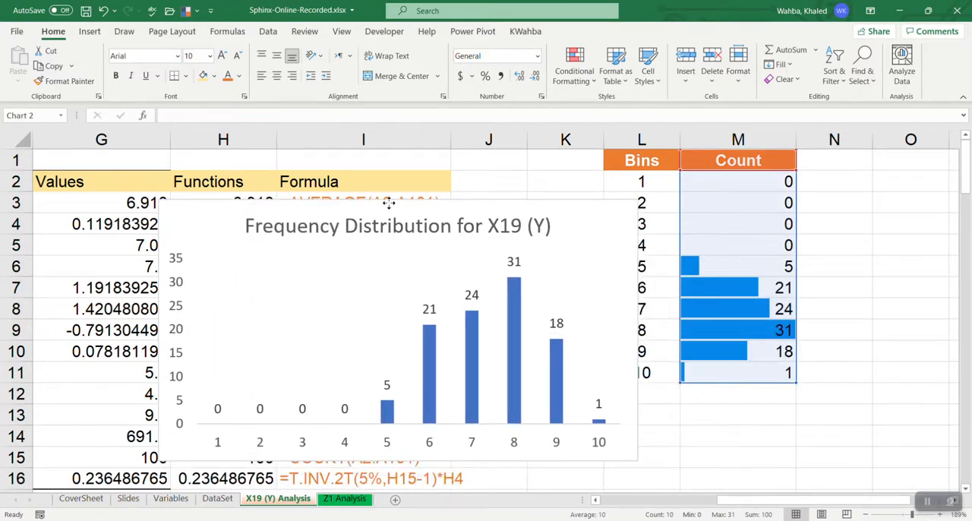
left_click_drag(389, 203, 711, 393)
left_click(86, 10)
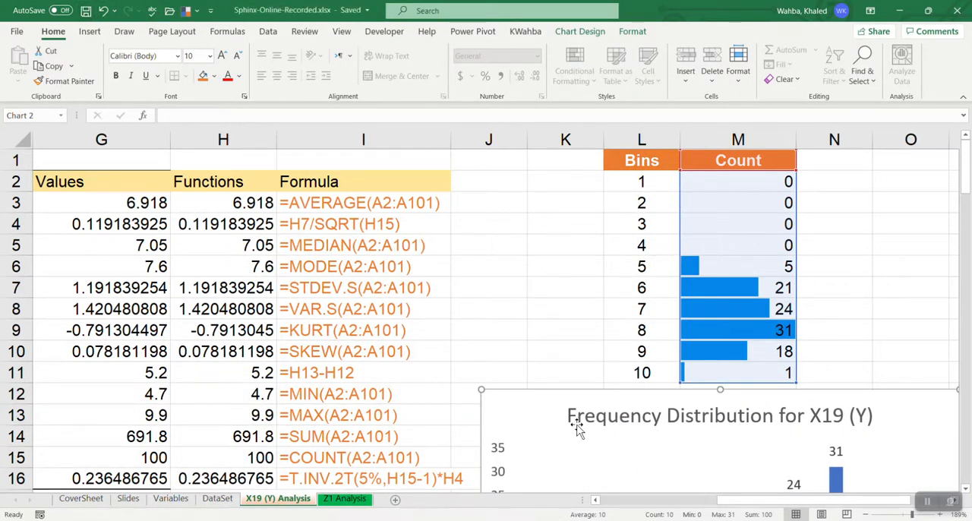
Review the customer satisfaction histogram and the available statistical chart types, and return to the Bins and Count table
scroll(445, 382, "down", 6)
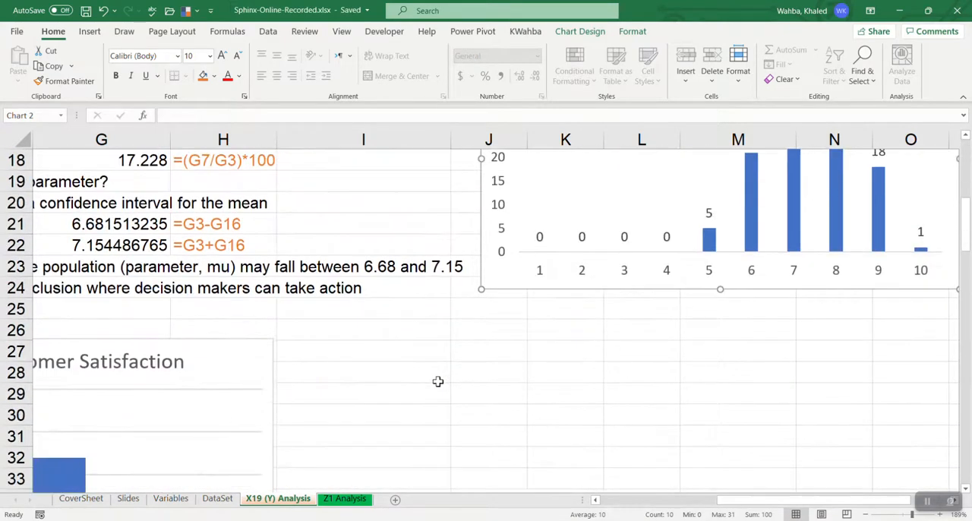
scroll(417, 405, "down", 1)
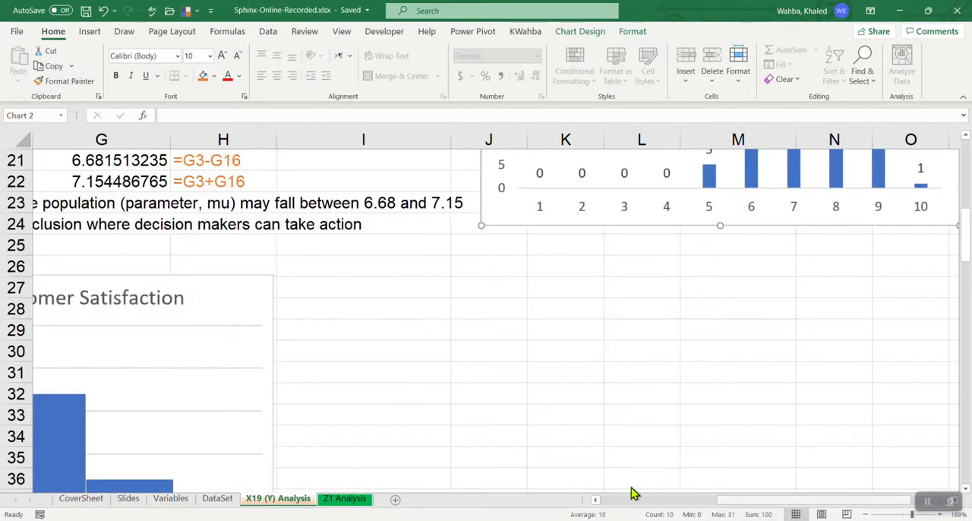
left_click(667, 495)
scroll(549, 375, "down", 2)
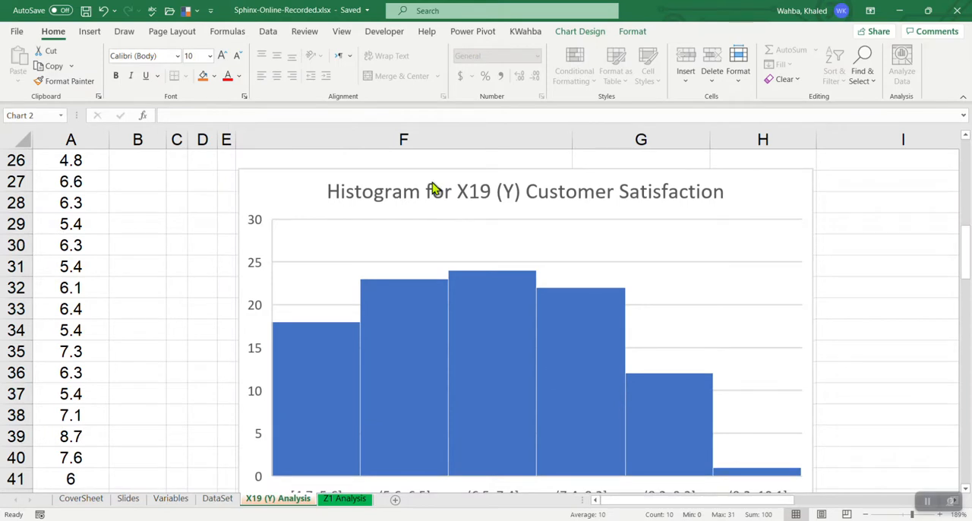
left_click(89, 31)
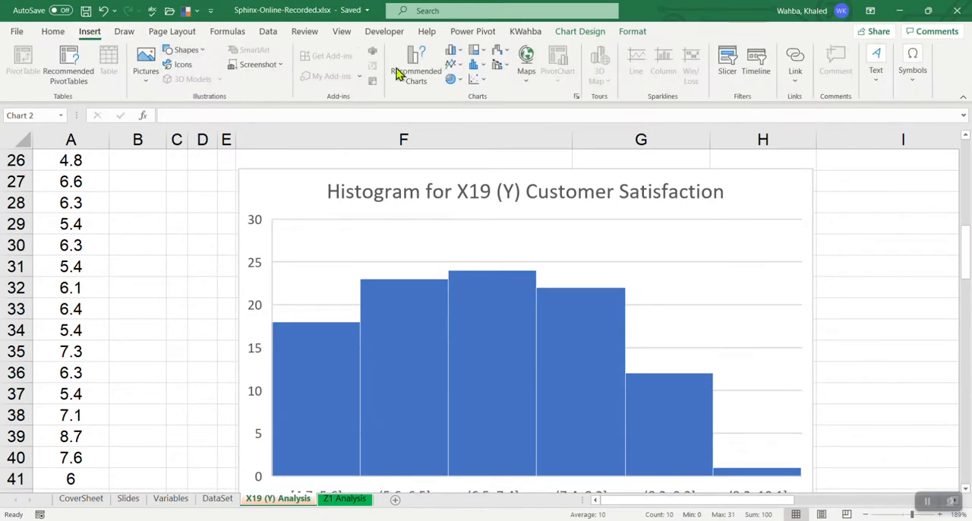
left_click(486, 68)
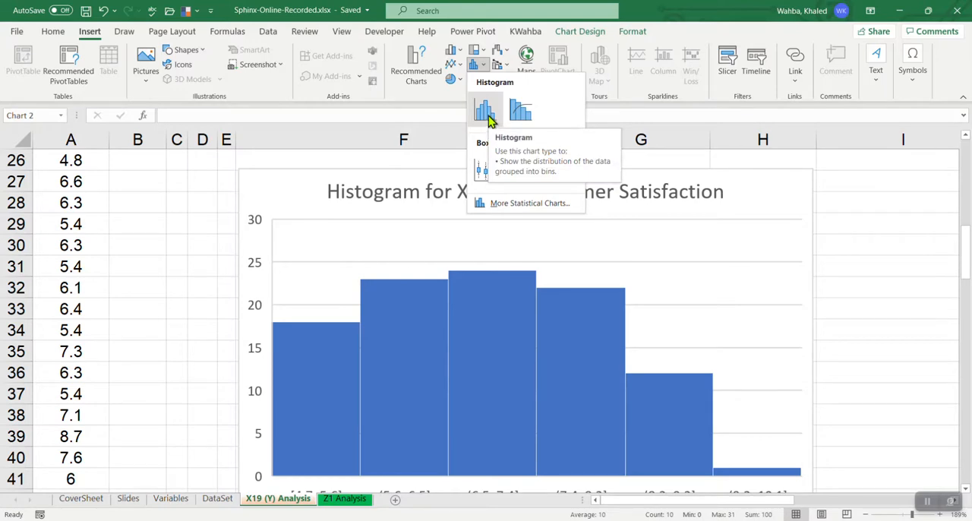
scroll(668, 285, "up", 6)
scroll(668, 285, "up", 2)
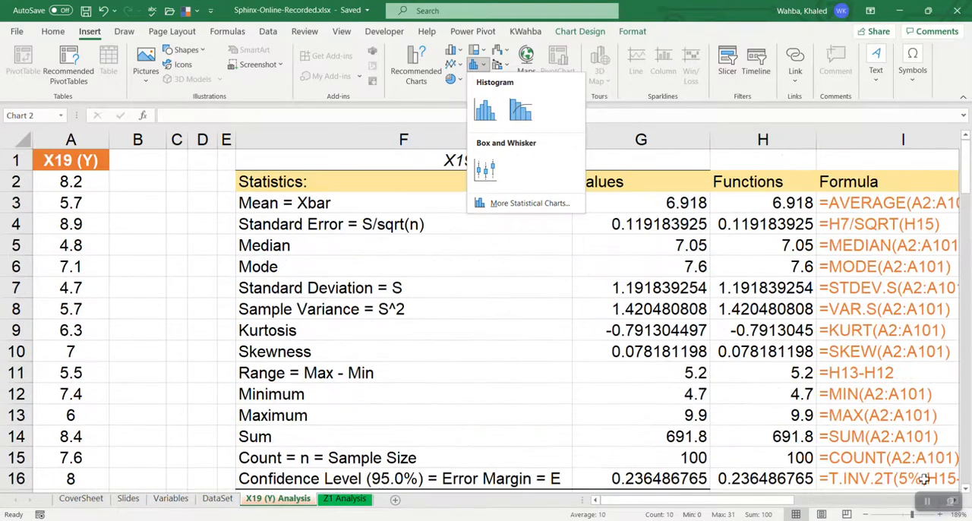
left_click_drag(785, 501, 915, 505)
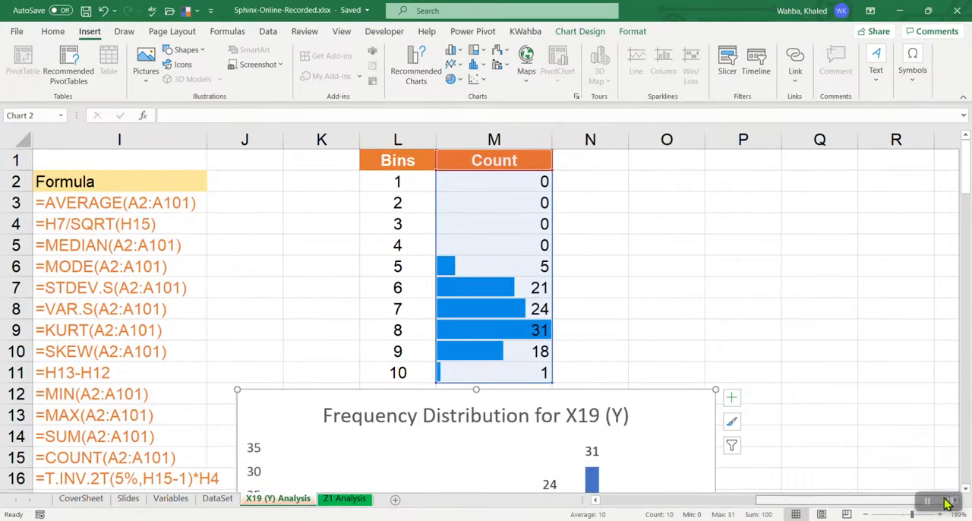
Examine the bins in L2:L11 and counts in M2:M11, along with the available column chart types and conditional formatting options
left_click(494, 181)
left_click_drag(410, 180, 411, 374)
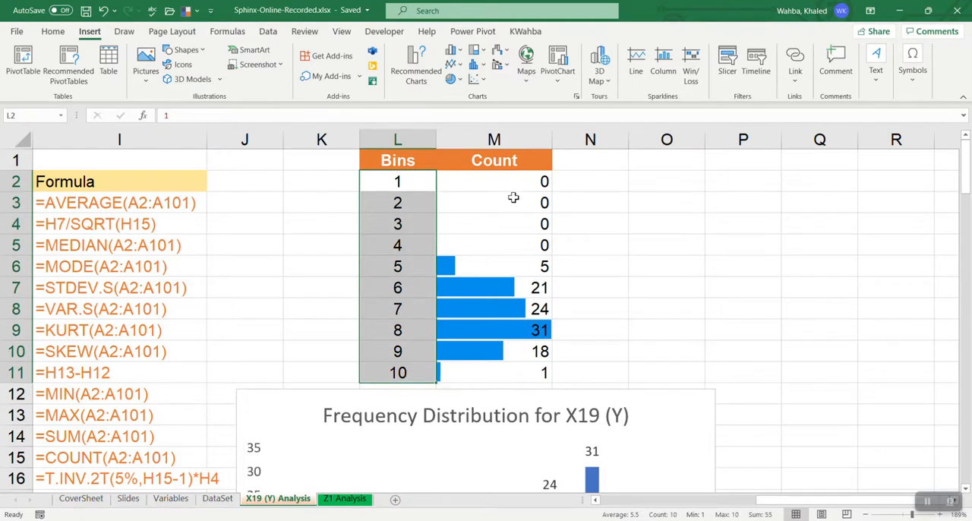
left_click_drag(509, 181, 505, 376)
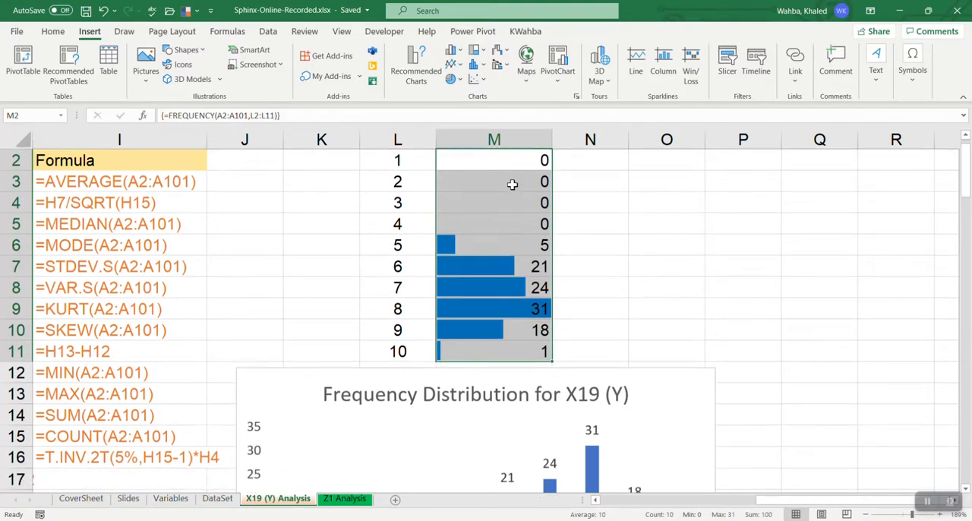
scroll(514, 189, "down", 2)
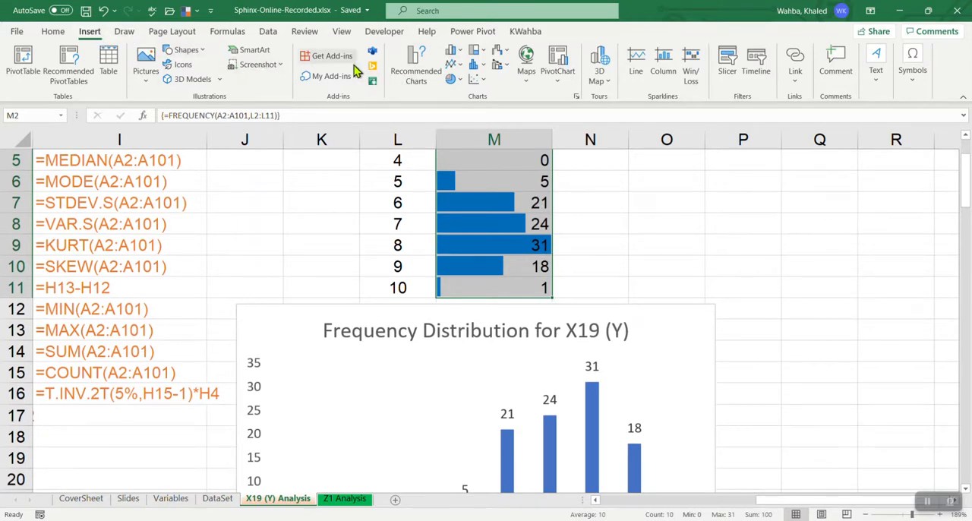
left_click(456, 54)
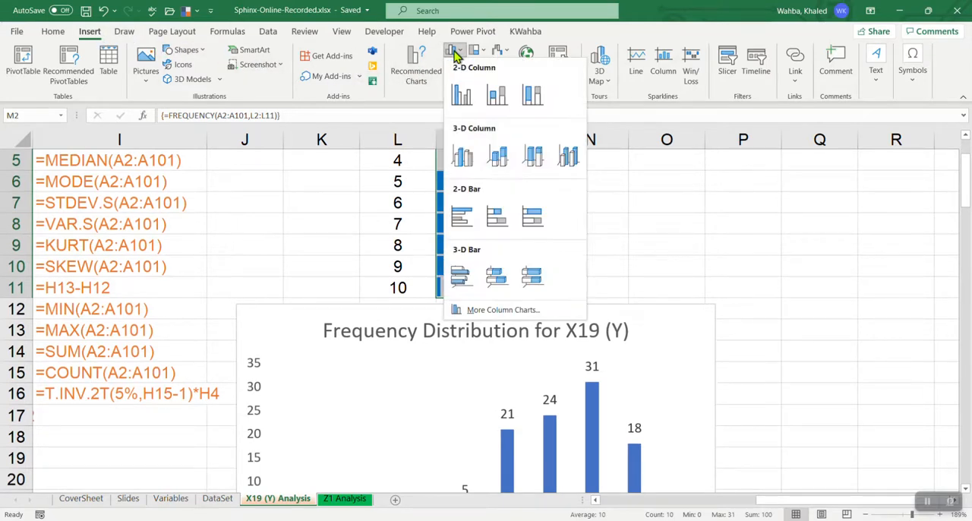
left_click(378, 165)
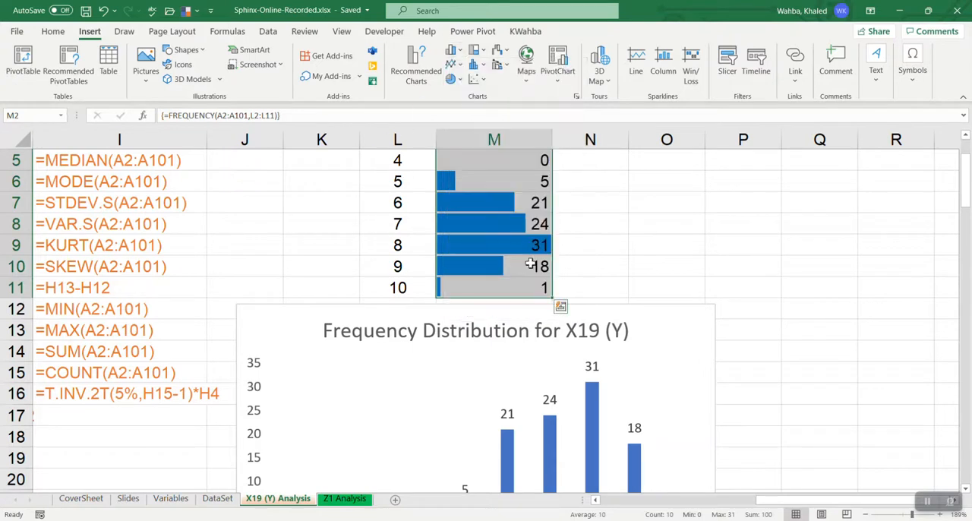
scroll(515, 204, "up", 2)
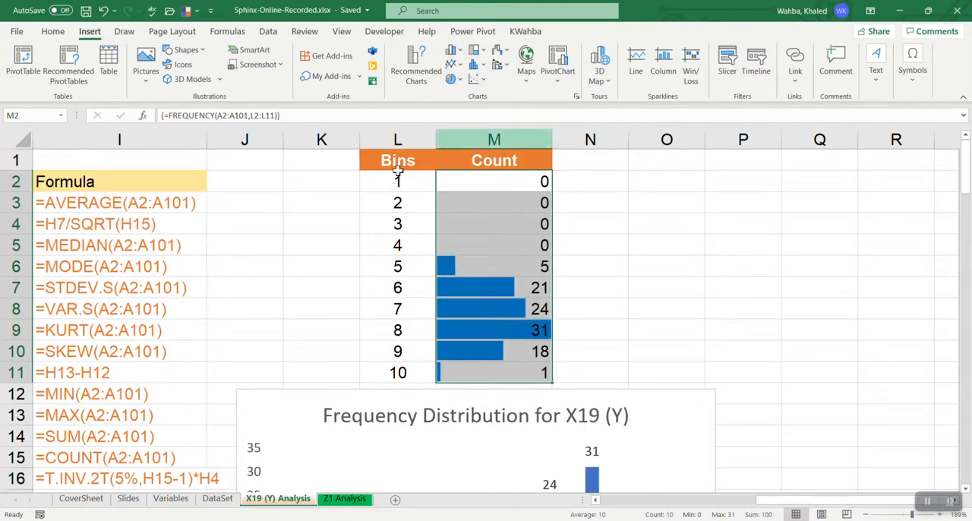
left_click(68, 32)
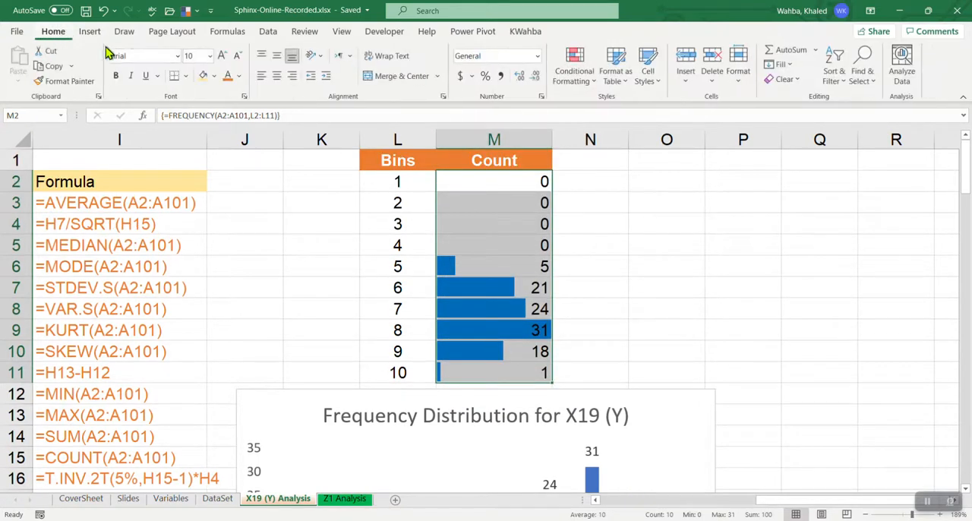
left_click(574, 67)
mouse_move(606, 199)
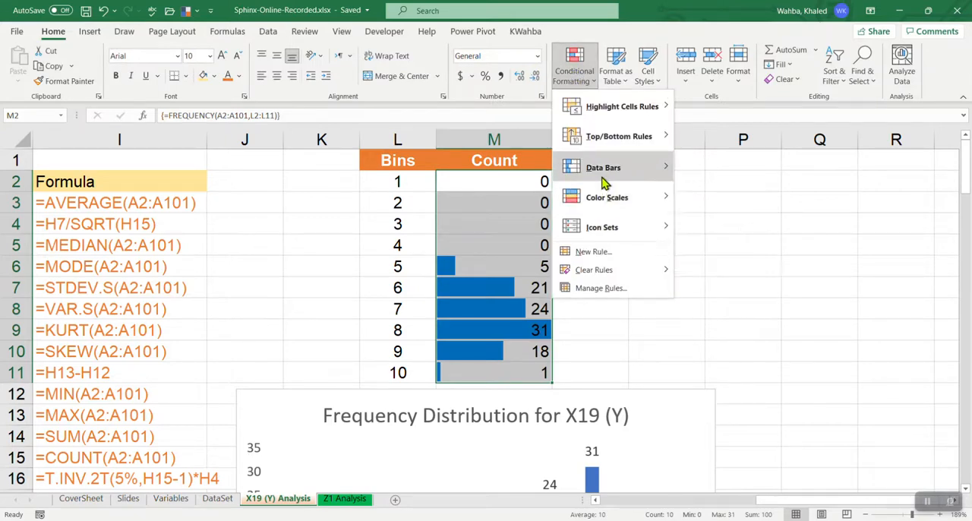
left_click(674, 319)
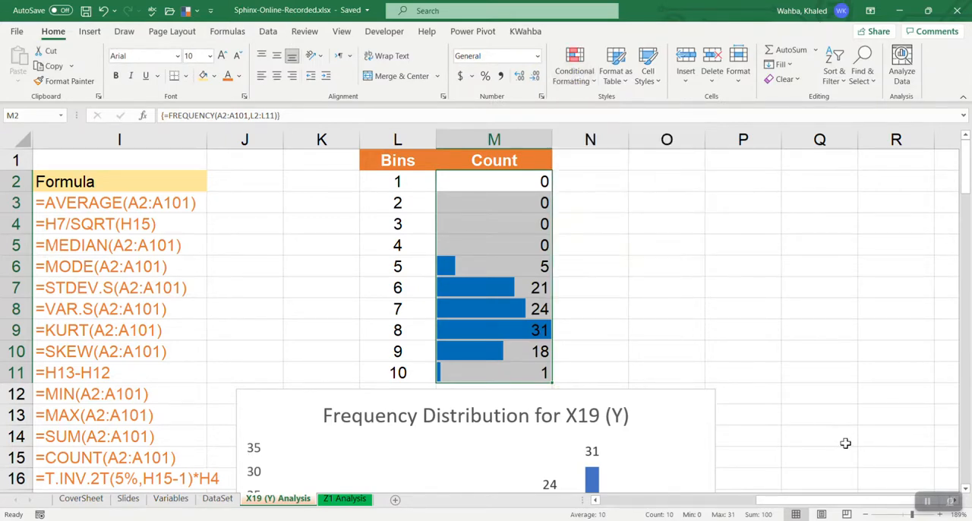
Insert a box and whisker chart of the X19 (Y) data in column A
left_click(734, 501)
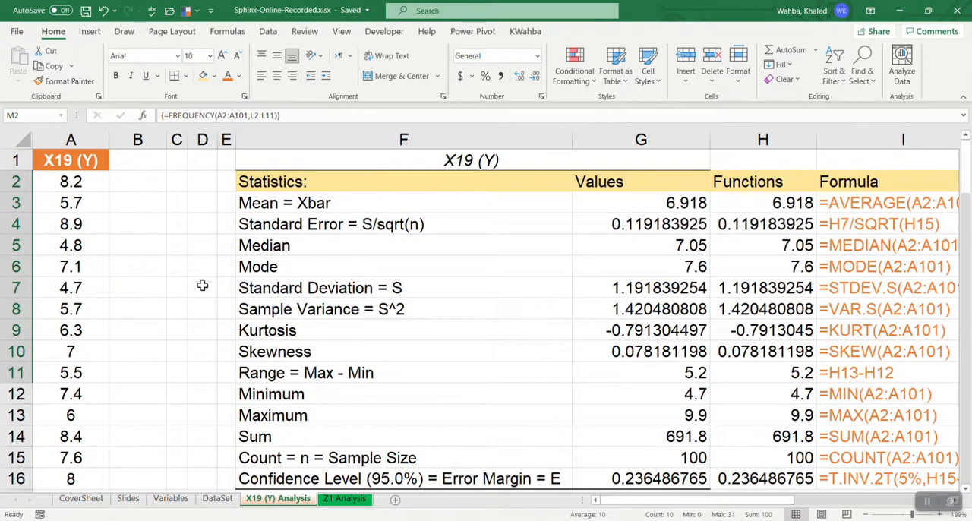
left_click(72, 141)
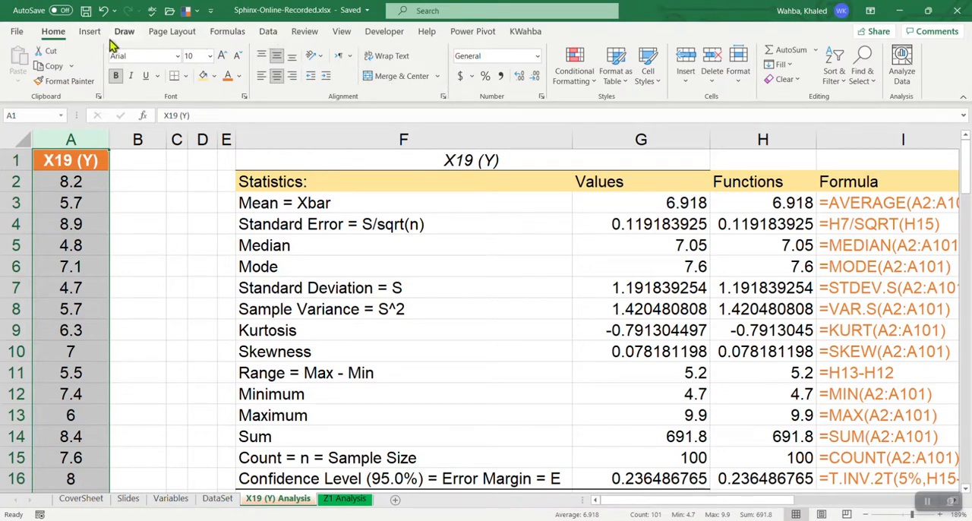
left_click(89, 32)
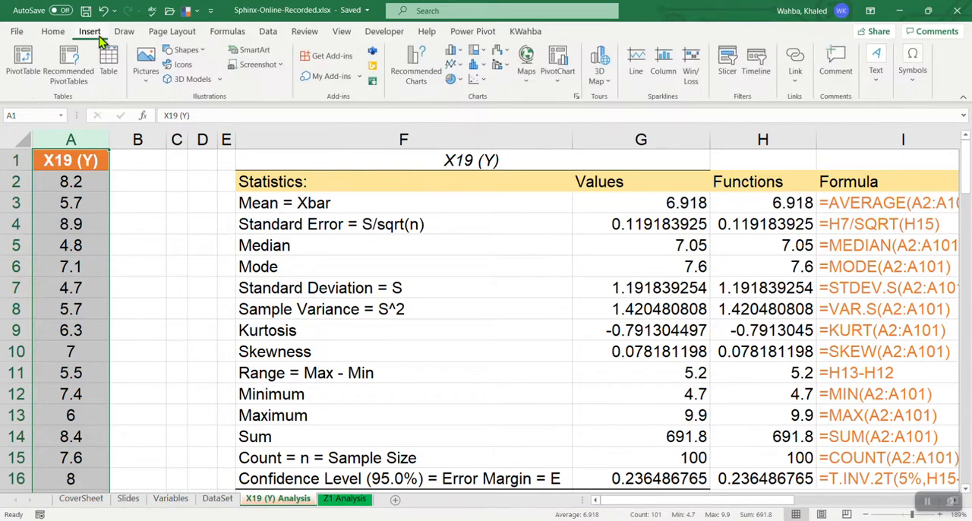
left_click(477, 68)
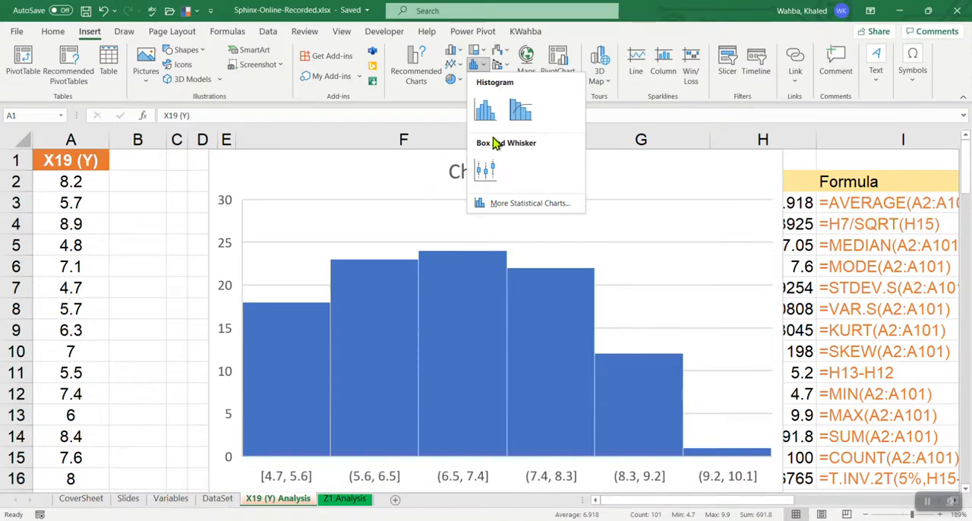
left_click(490, 174)
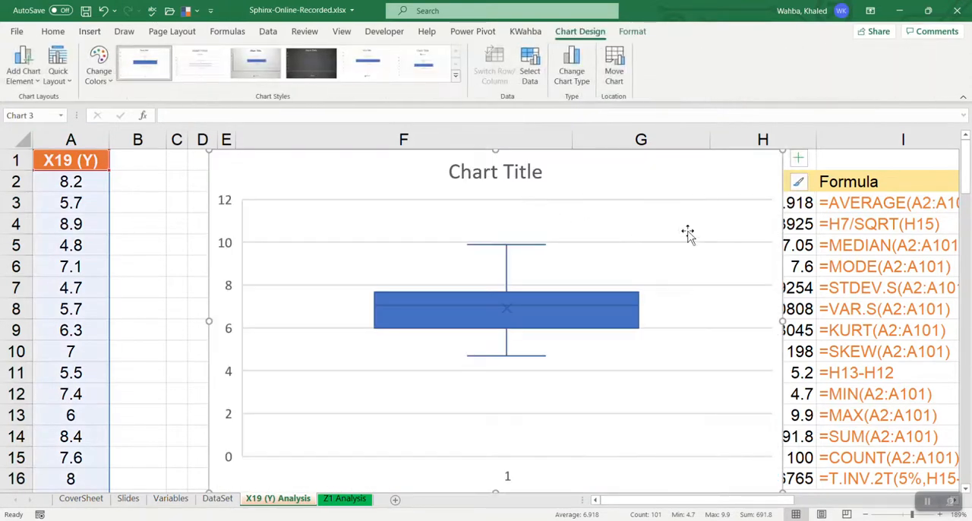
Shrink the box and whisker chart and place it directly beside the customer satisfaction histogram, with its upper-left corner at about I27
left_click_drag(784, 156, 602, 333)
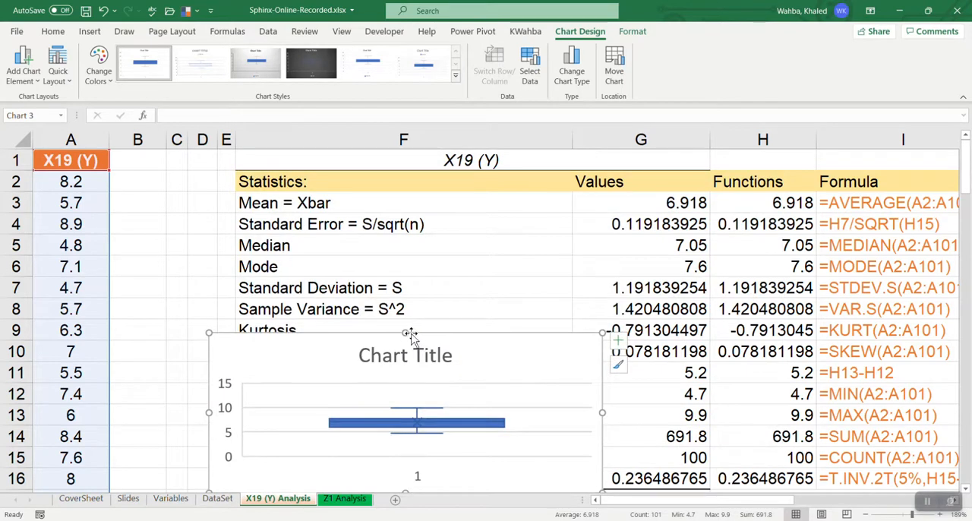
left_click_drag(405, 333, 407, 256)
left_click_drag(474, 263, 760, 256)
scroll(752, 248, "down", 2)
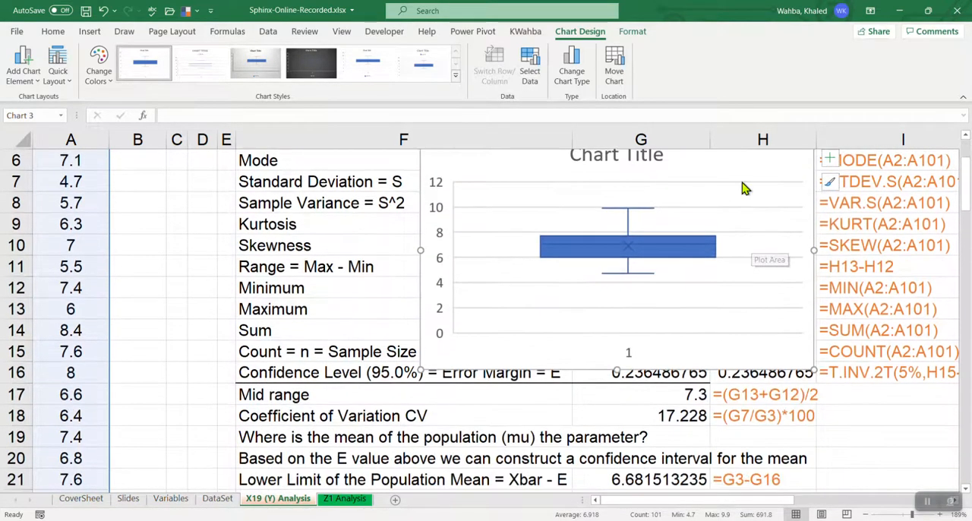
left_click_drag(747, 194, 796, 314)
scroll(790, 304, "down", 2)
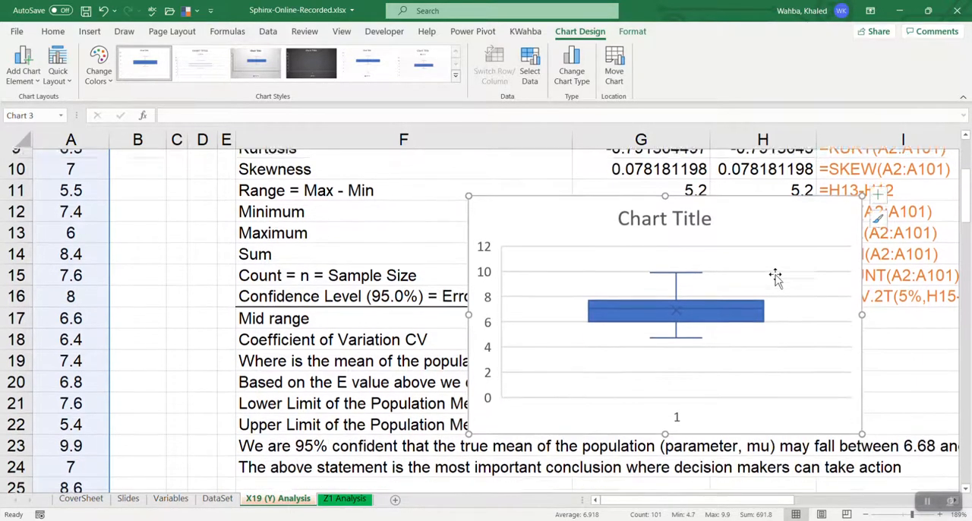
left_click_drag(773, 201, 650, 367)
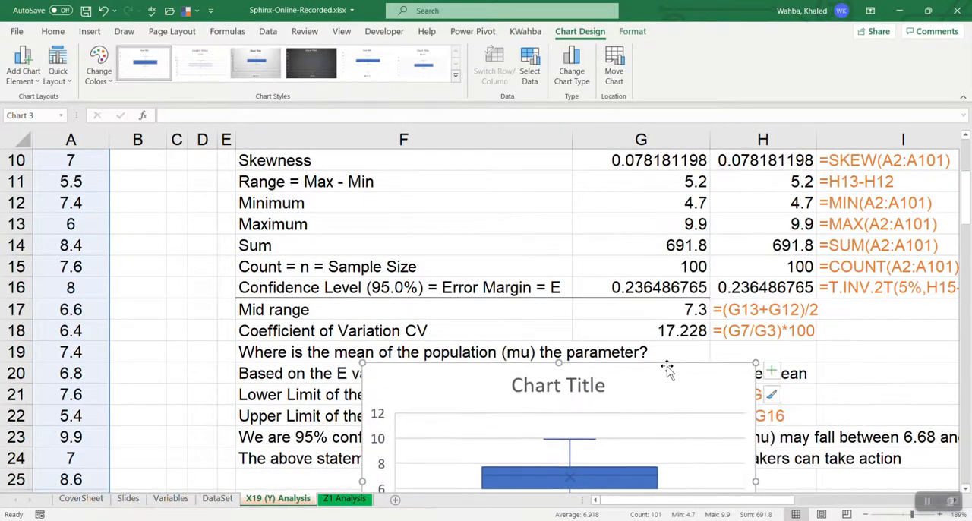
scroll(658, 326, "down", 3)
left_click_drag(643, 222, 808, 369)
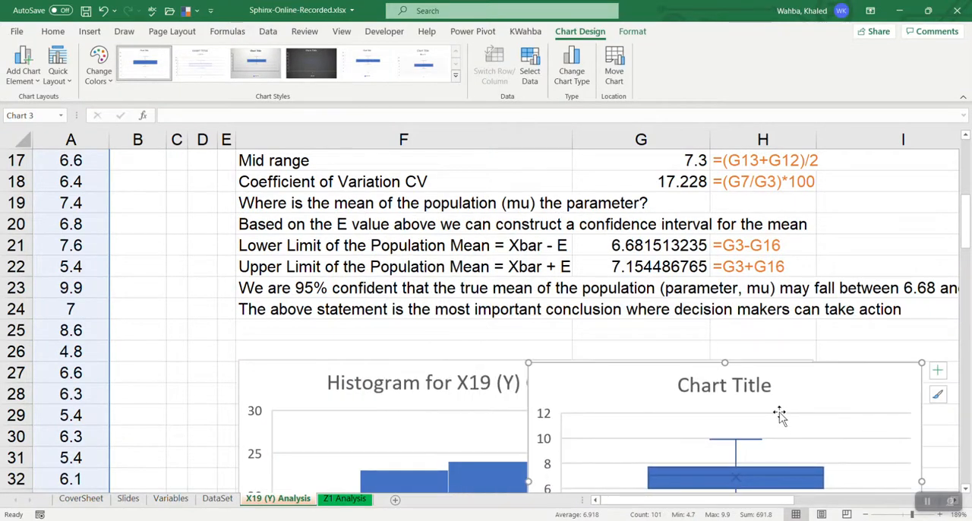
scroll(766, 380, "down", 3)
left_click_drag(540, 209, 828, 199)
left_click_drag(715, 508, 817, 506)
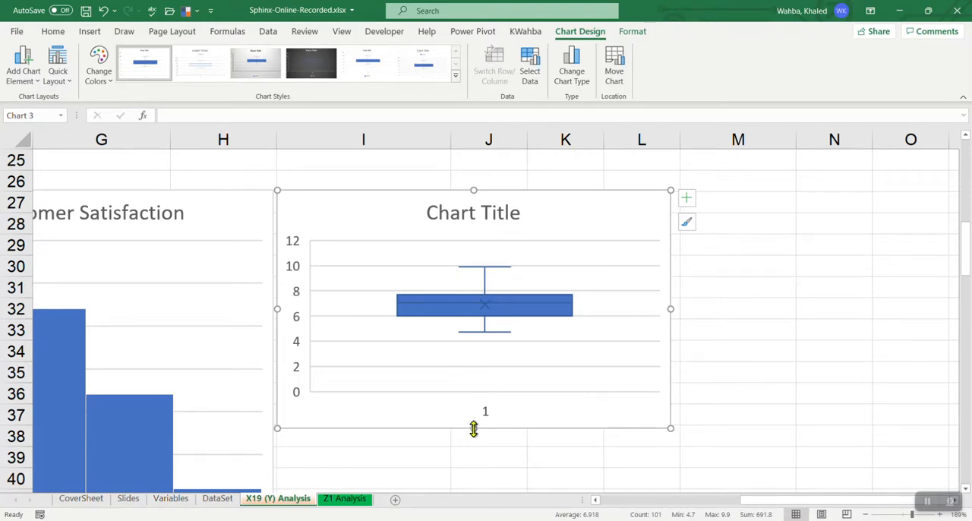
Return to the descriptive statistics table, deselect the chart by selecting cell D4, and save the workbook
left_click_drag(757, 508, 614, 508)
scroll(217, 249, "up", 8)
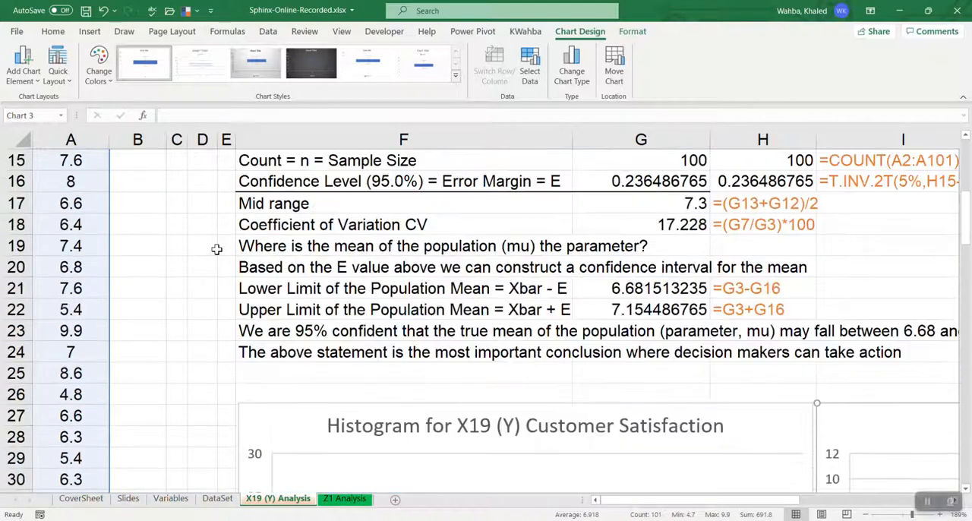
left_click(203, 223)
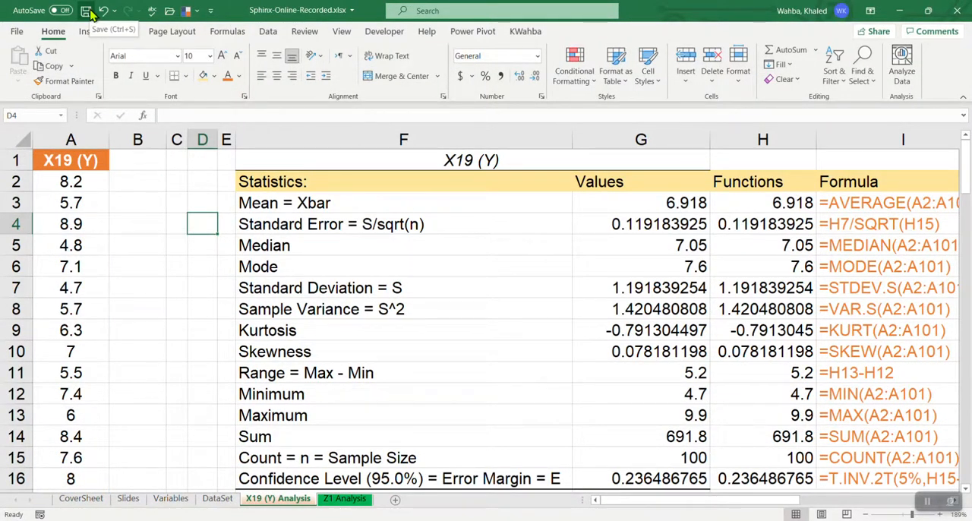
left_click(89, 11)
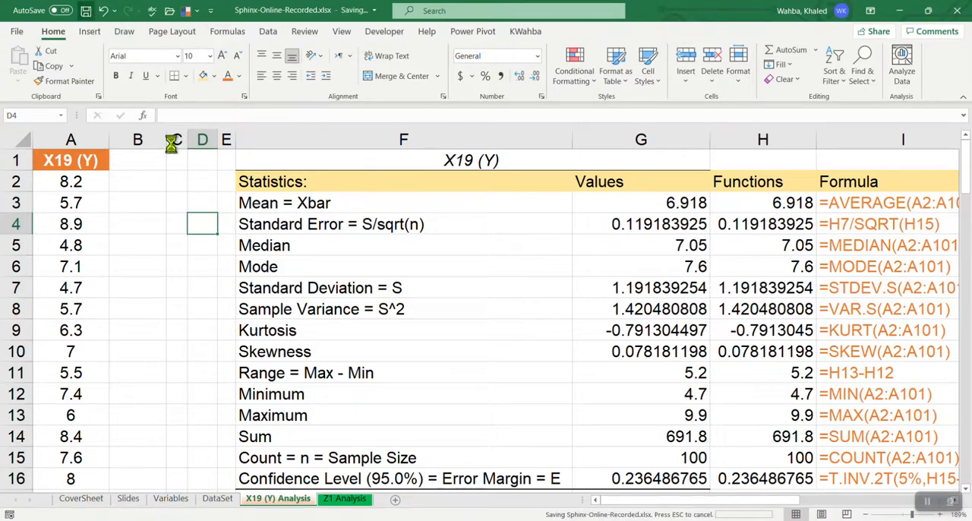